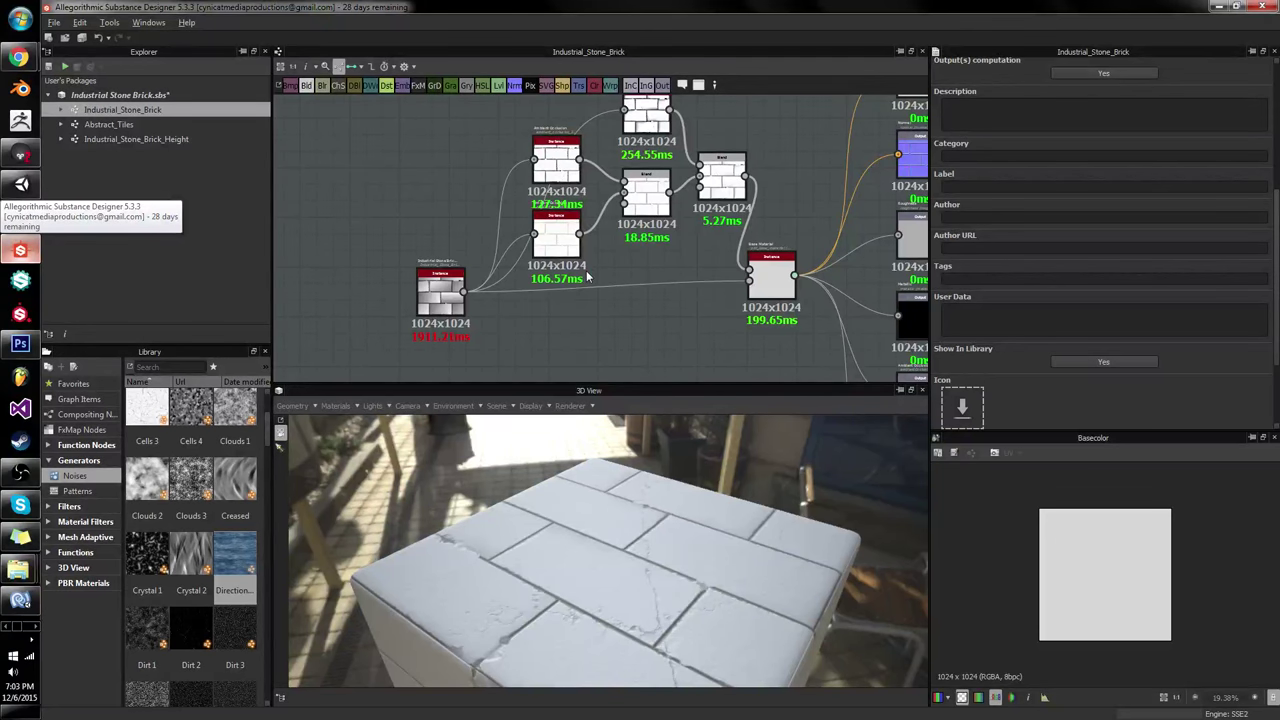
pyautogui.click(20, 18)
pyautogui.click(20, 18)
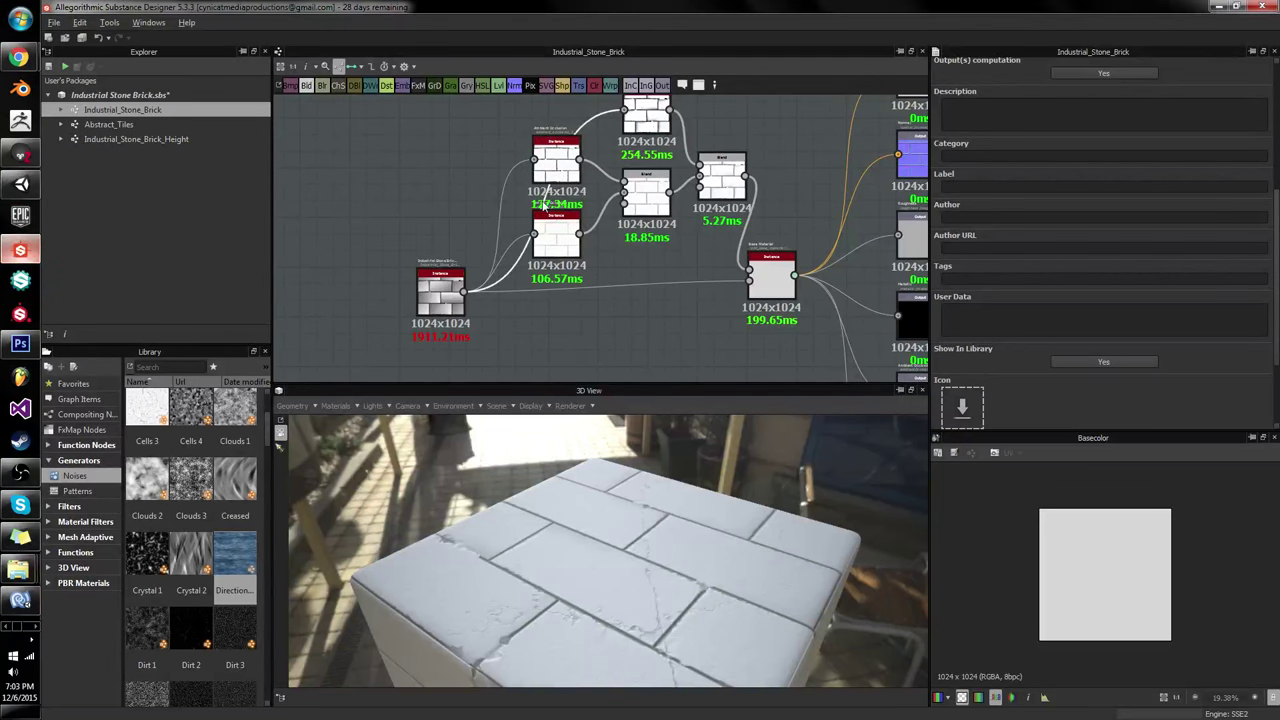
pyautogui.scroll(-1, 622, 243)
pyautogui.moveTo(622, 243)
pyautogui.mouseDown(button='middle')
pyautogui.moveTo(600, 291)
pyautogui.moveTo(610, 260)
pyautogui.mouseUp(button='middle')
pyautogui.moveTo(808, 591); pyautogui.dragTo(612, 594)
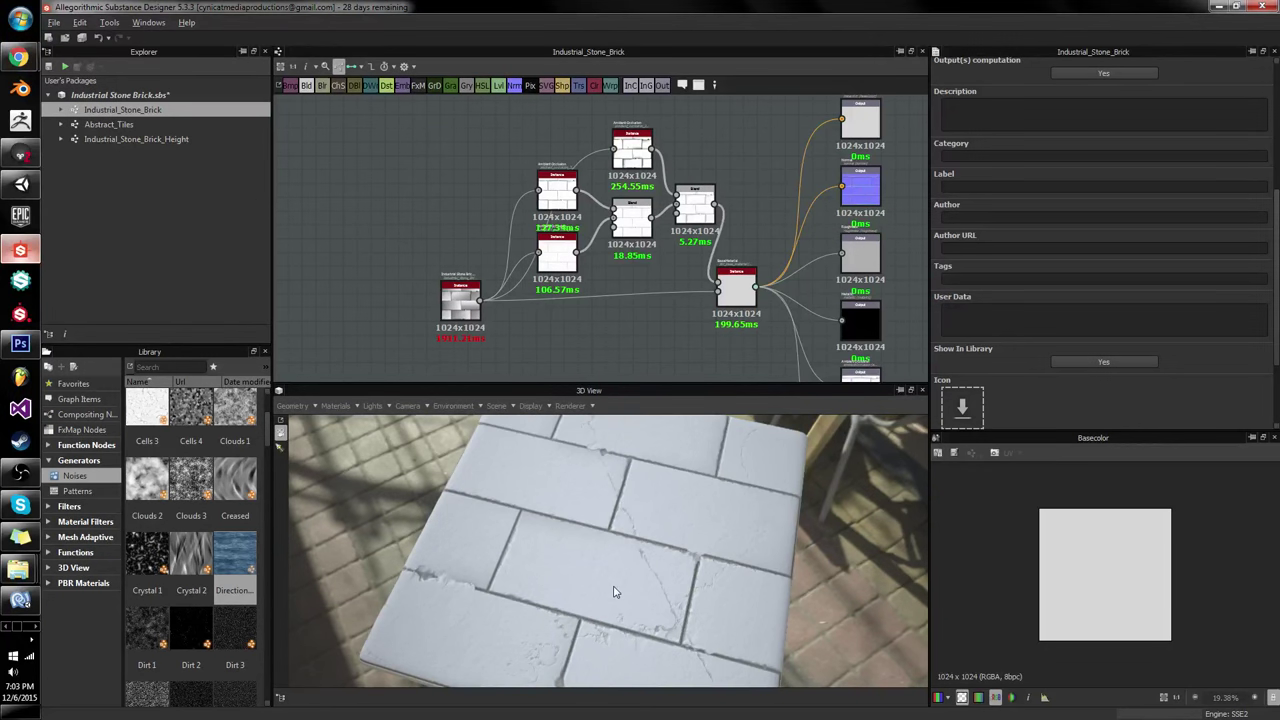
pyautogui.click(19, 57)
pyautogui.click(125, 170)
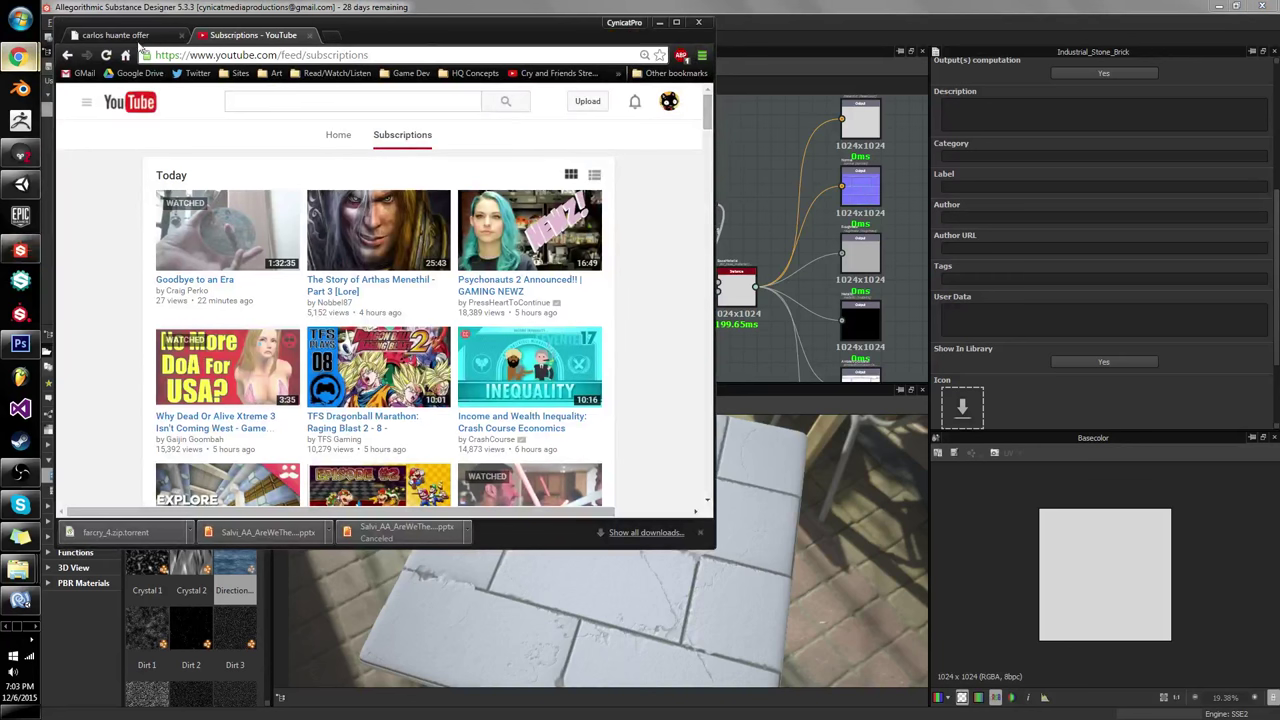
pyautogui.click(805, 5)
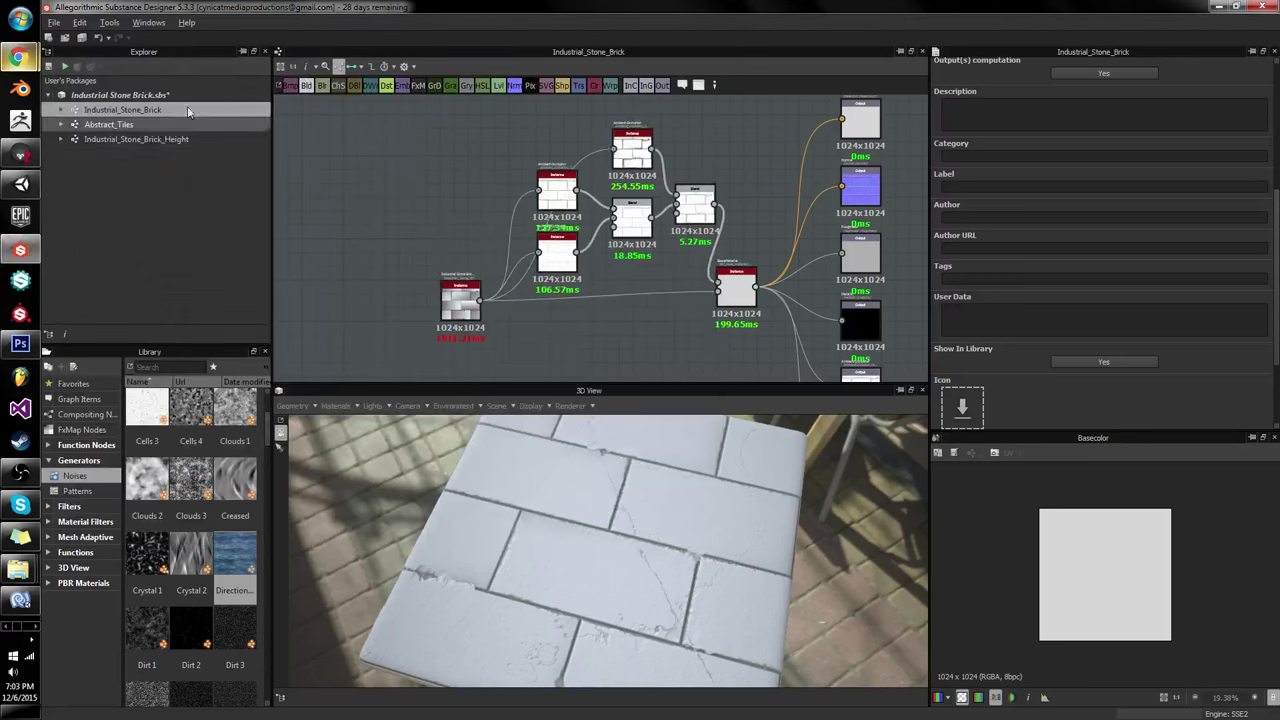
pyautogui.click(20, 57)
pyautogui.click(125, 65)
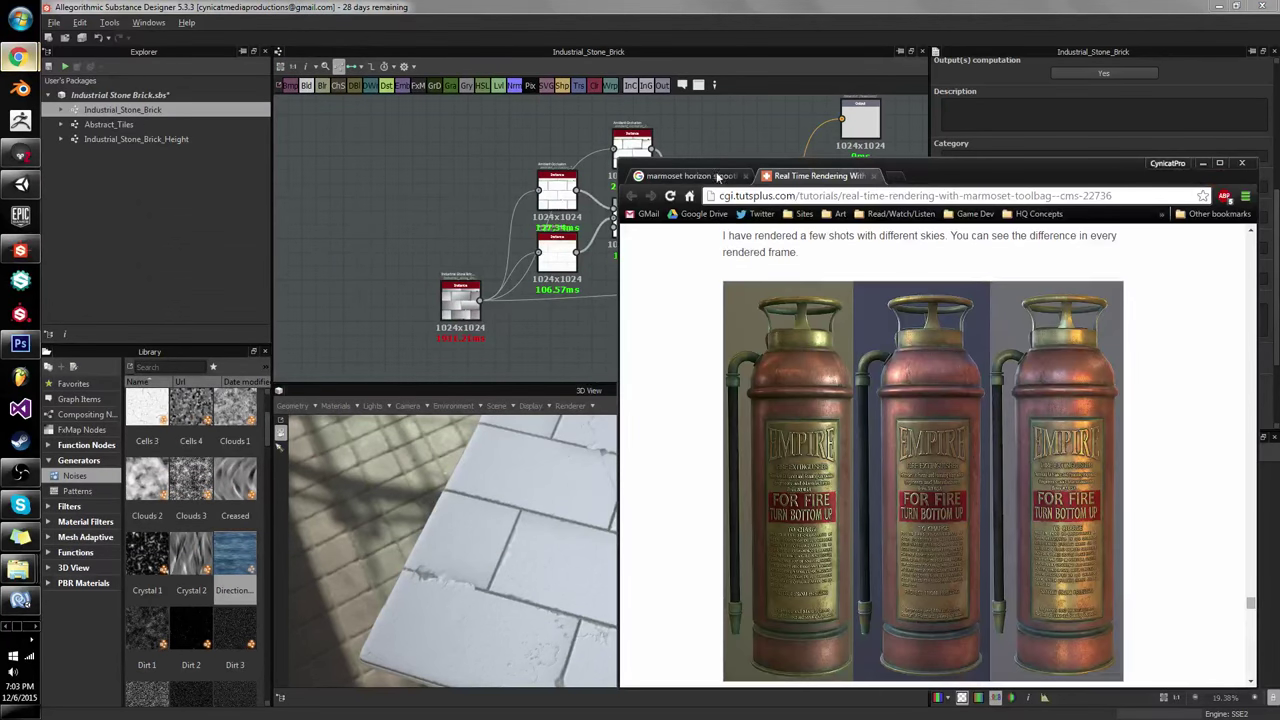
pyautogui.click(533, 6)
pyautogui.moveTo(627, 495); pyautogui.dragTo(510, 464)
pyautogui.scroll(3, 631, 506)
pyautogui.moveTo(623, 551); pyautogui.dragTo(574, 522)
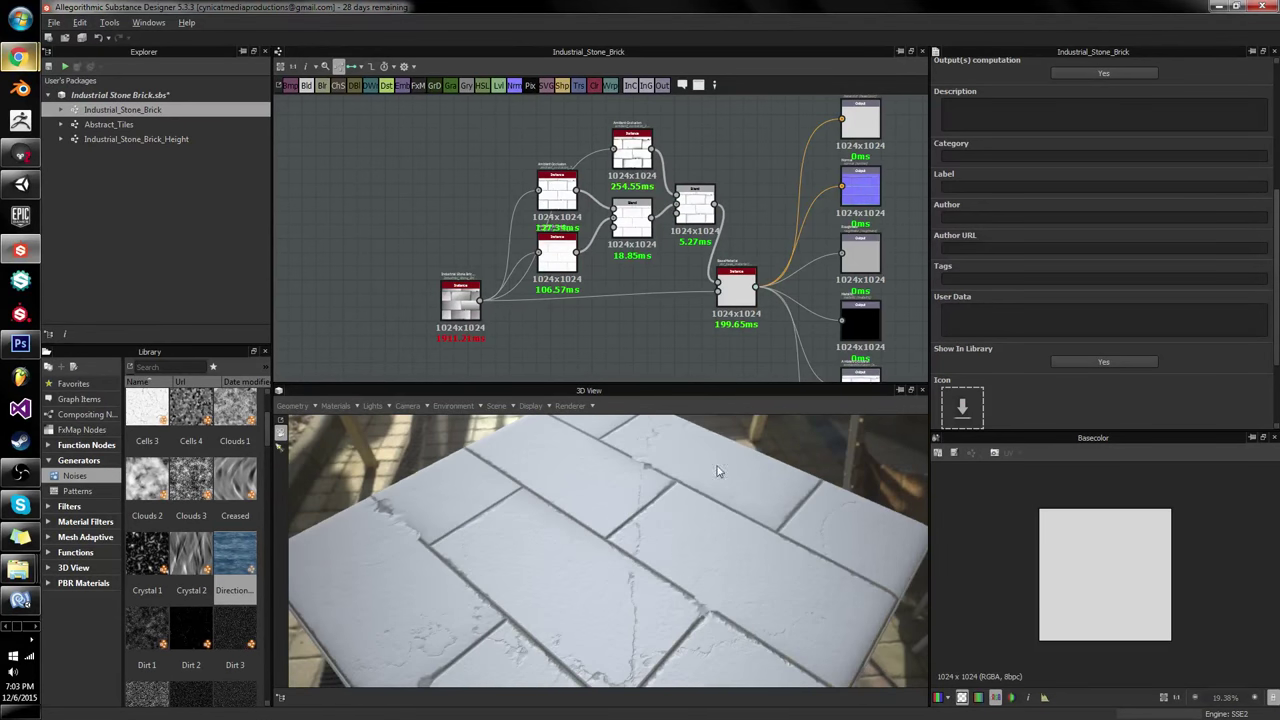
# Step: Shift the height, ambient occlusion and blend nodes away from the Base Material node, and move Base Material away from the outputs
pyautogui.click(736, 287)
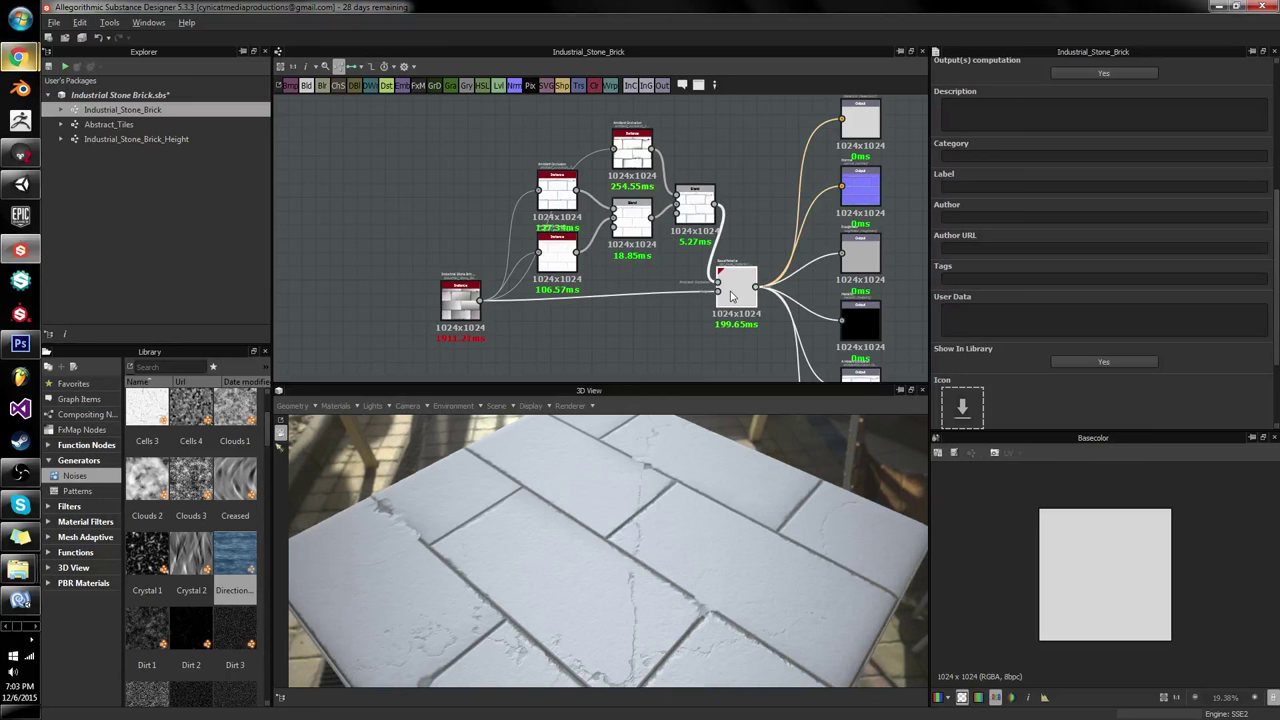
pyautogui.moveTo(752, 115); pyautogui.dragTo(436, 332)
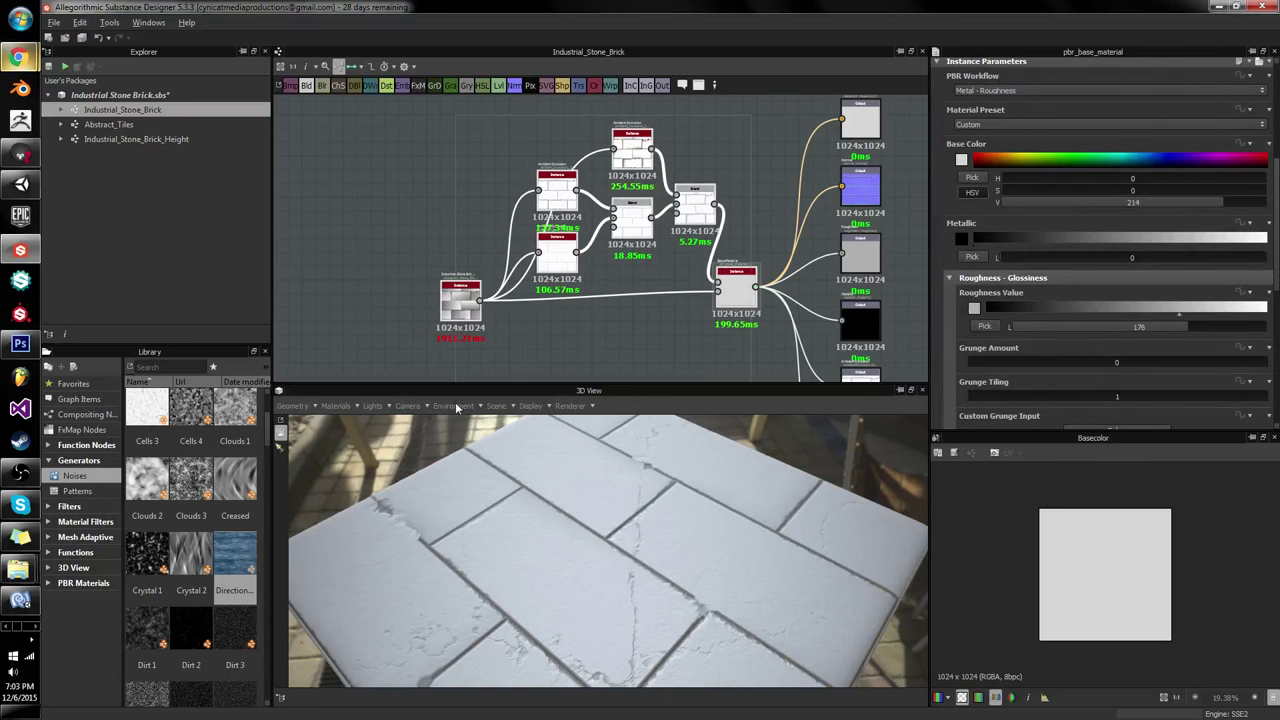
pyautogui.moveTo(755, 312); pyautogui.dragTo(707, 278)
pyautogui.click(645, 313)
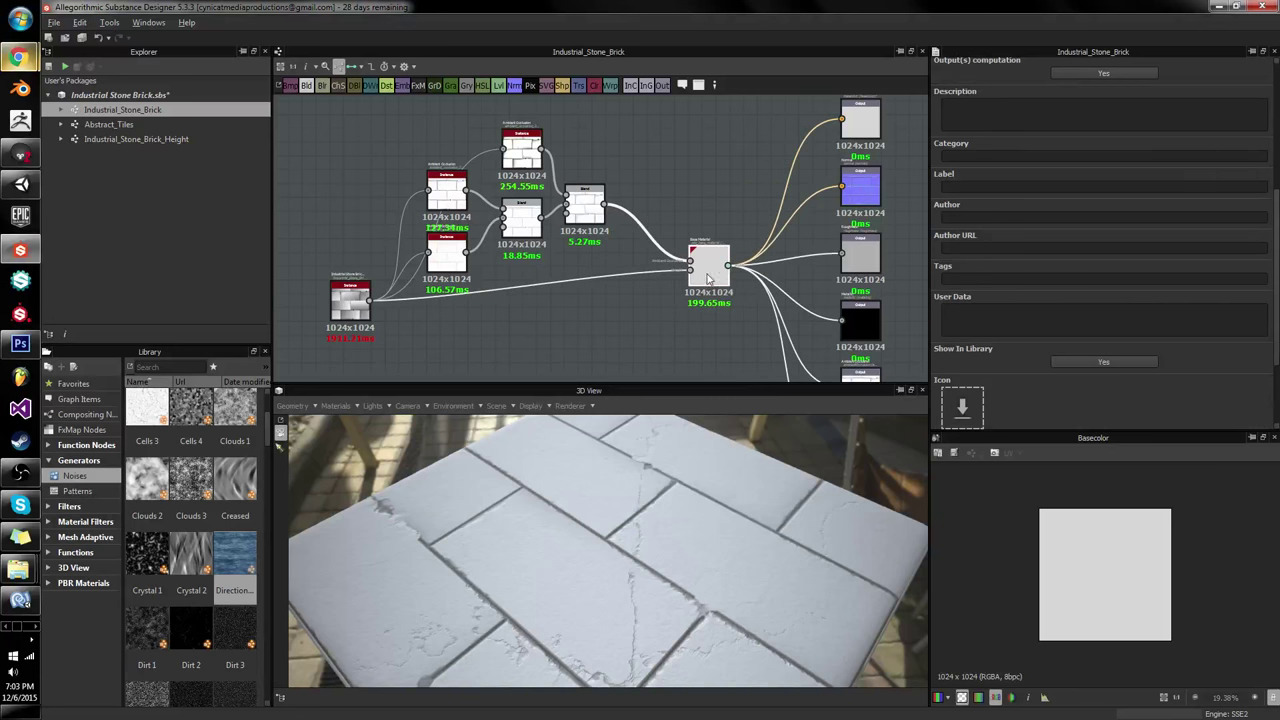
pyautogui.click(709, 276)
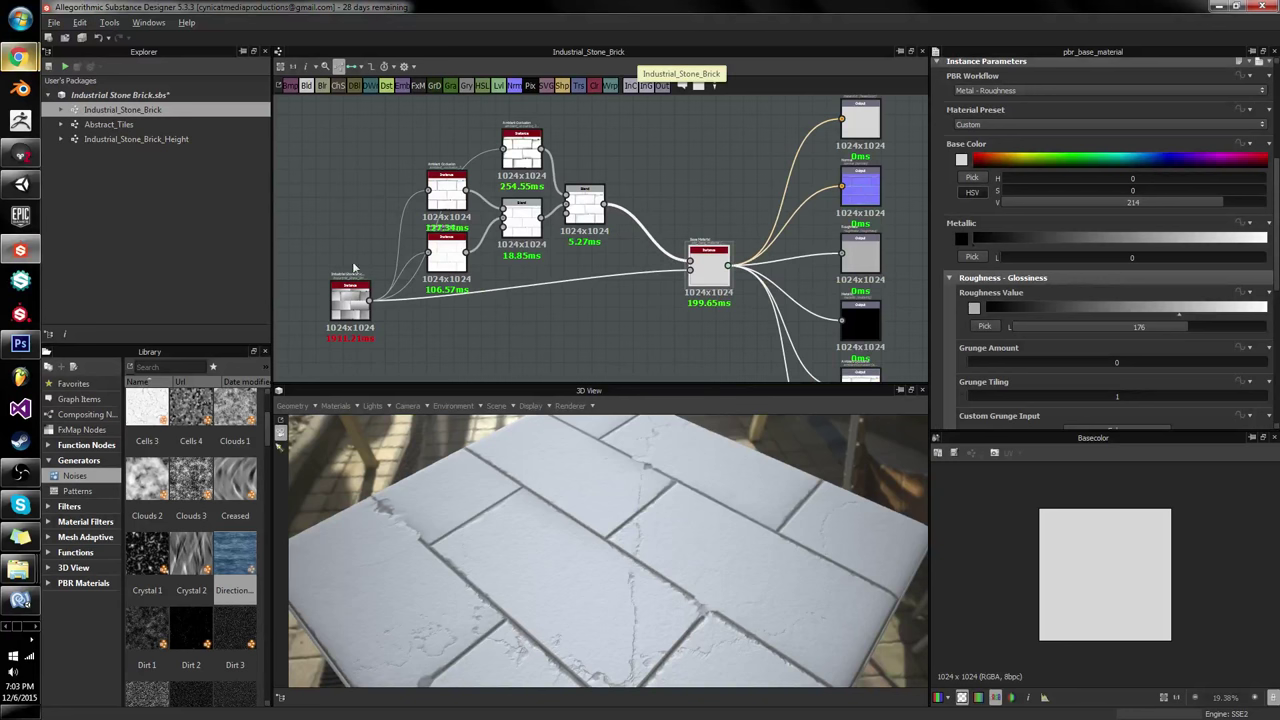
# Step: Create a new graph named Industrial_Stone_Brick_AO from the three ambient occlusion nodes and two blend nodes
pyautogui.doubleClick(348, 295)
pyautogui.moveTo(469, 140); pyautogui.dragTo(597, 275)
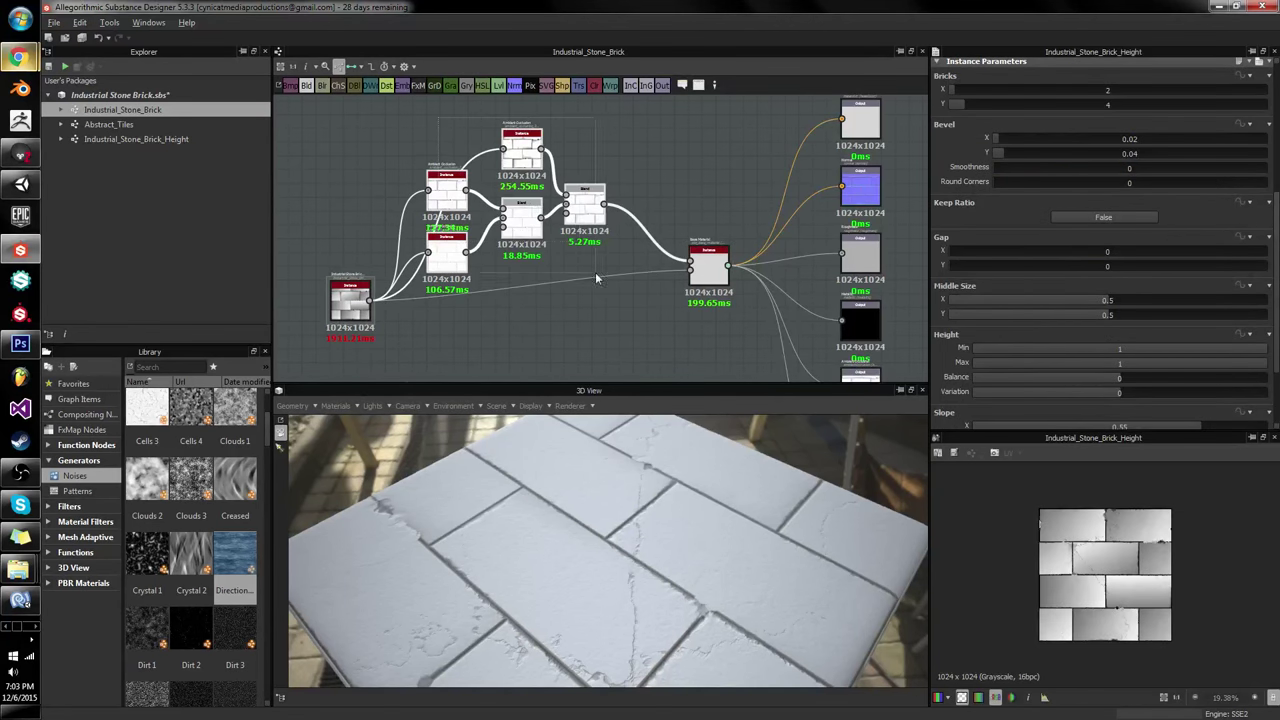
pyautogui.rightClick(581, 188)
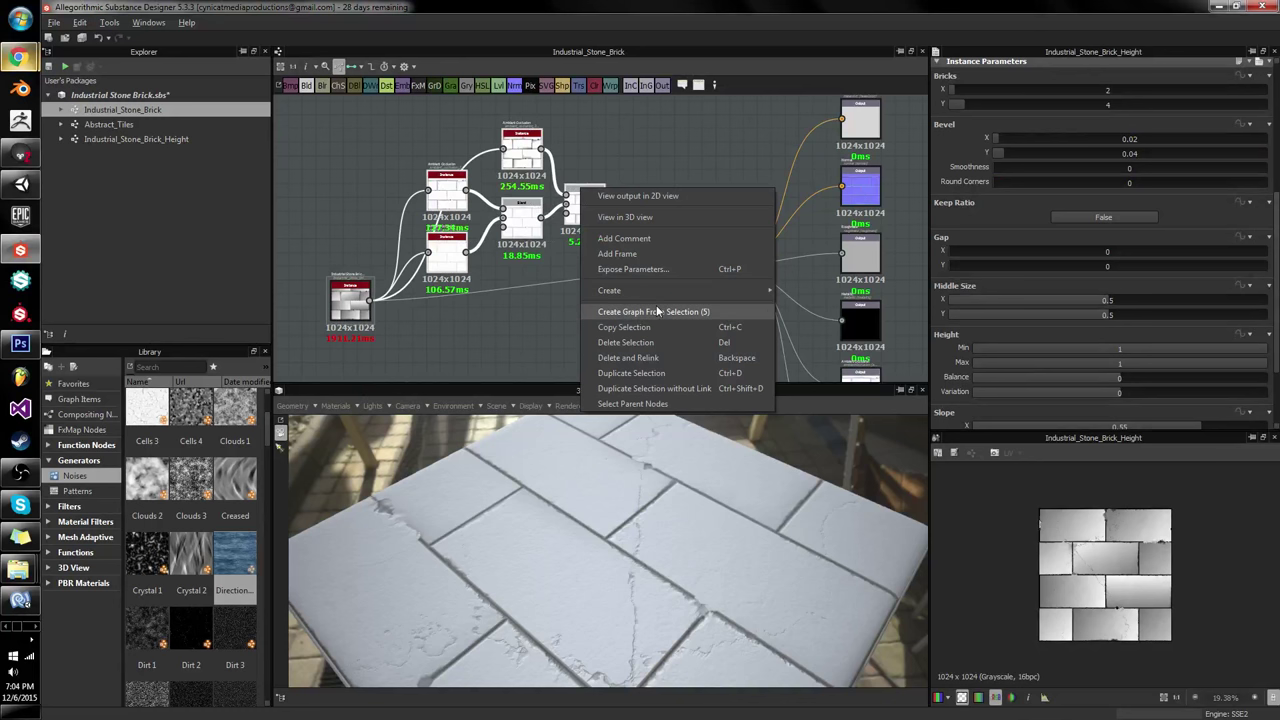
pyautogui.click(657, 312)
pyautogui.click(699, 366)
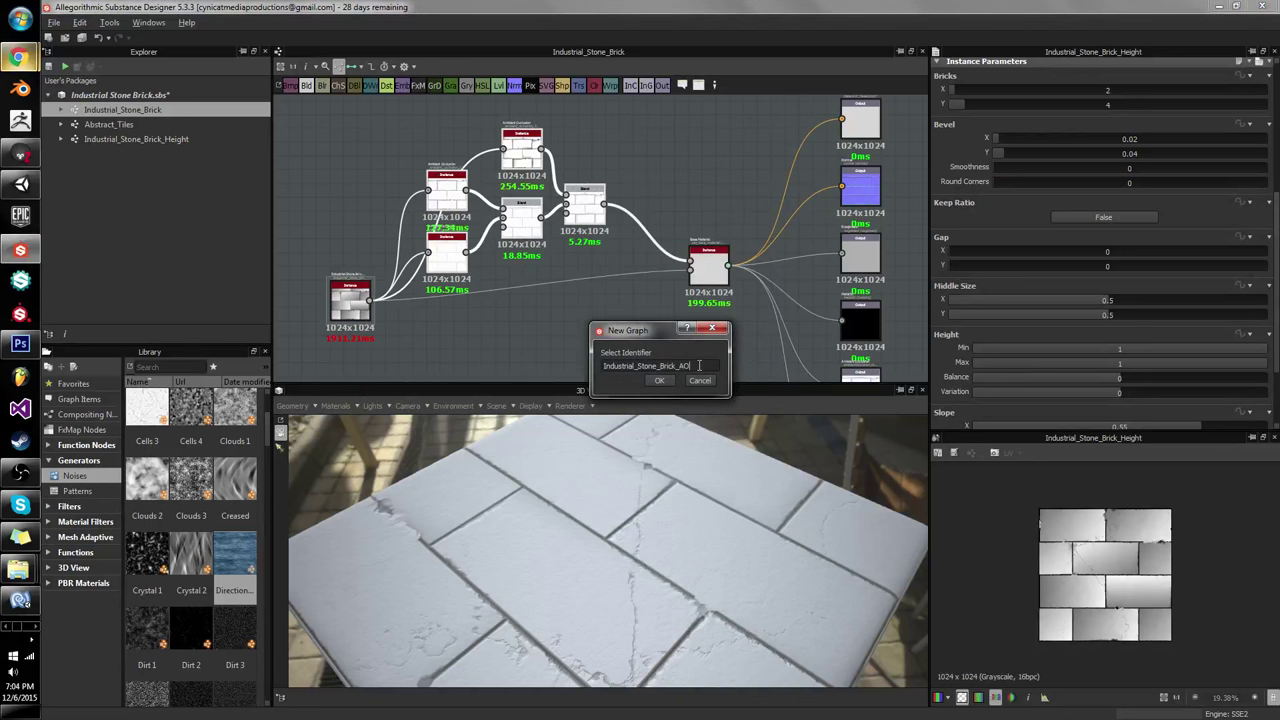
pyautogui.write('AO')
pyautogui.press('Return')
# Step: Open the Industrial_Stone_Brick_AO graph and add an output node to the final Blend node
pyautogui.doubleClick(150, 153)
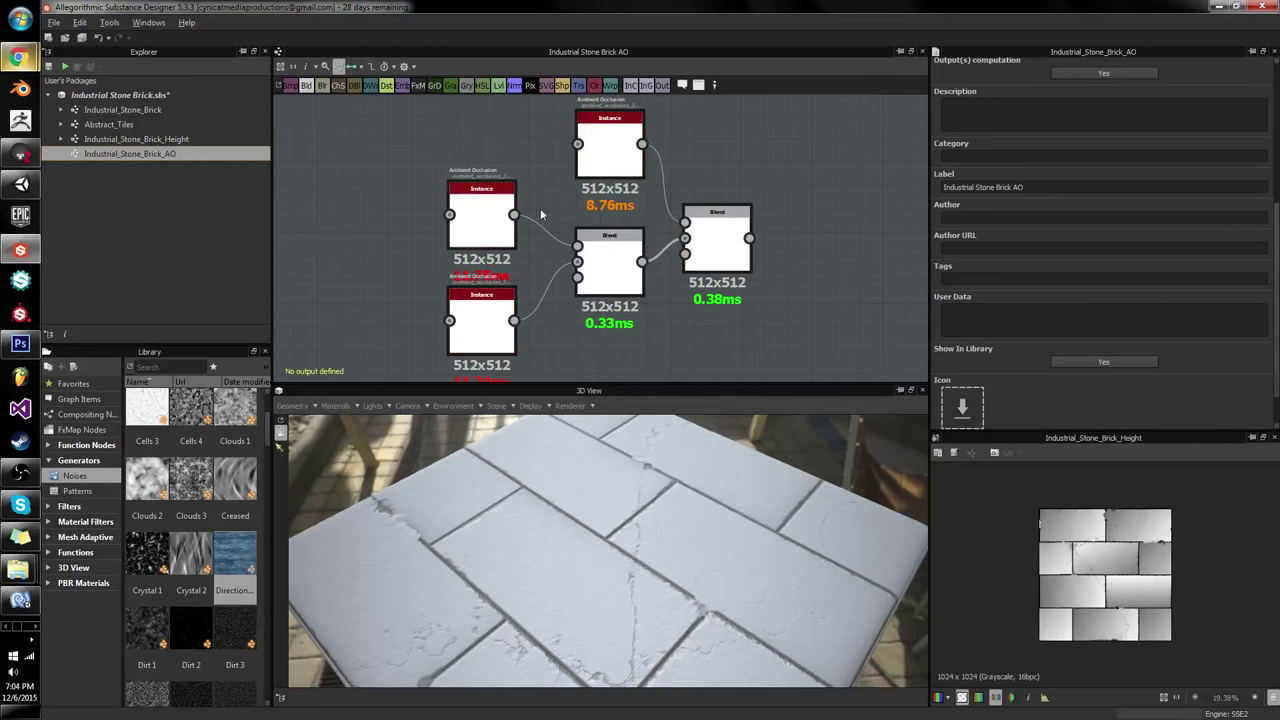
pyautogui.click(718, 231)
pyautogui.rightClick(718, 231)
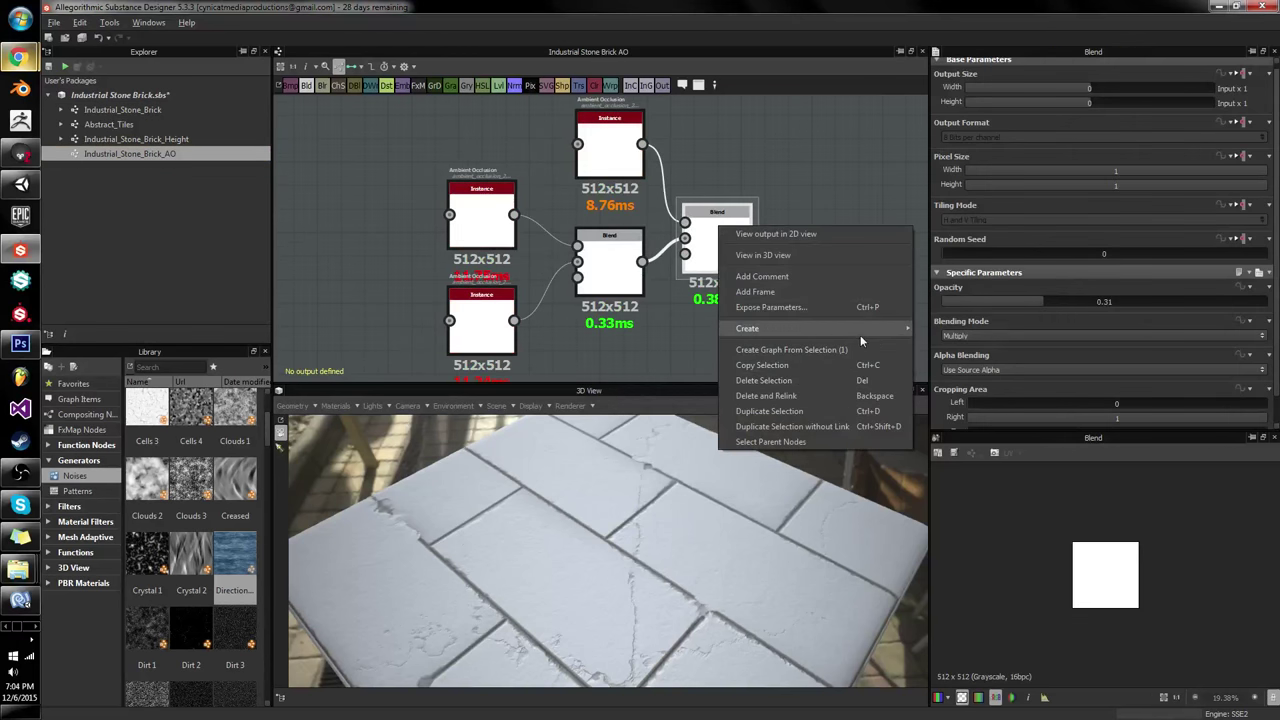
pyautogui.moveTo(880, 328)
pyautogui.click(955, 344)
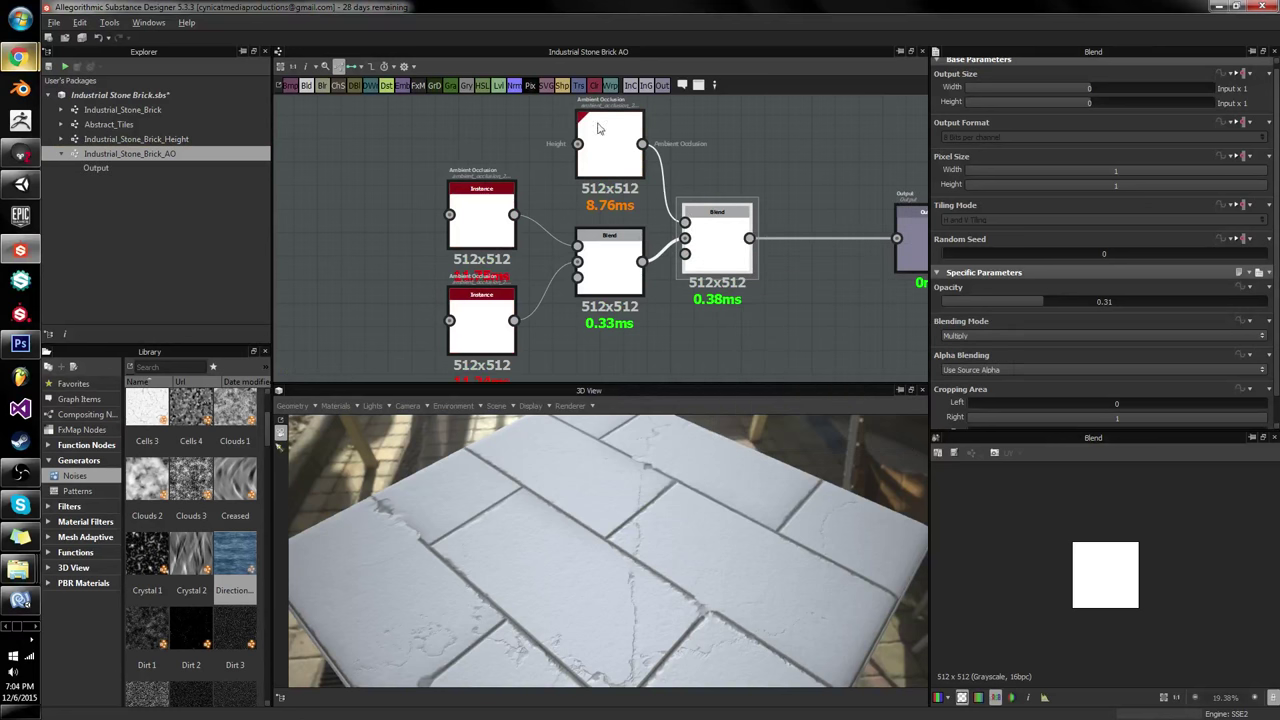
# Step: Create an input node for the uppermost Ambient Occlusion node's Height and connect it to the other two Ambient Occlusion nodes
pyautogui.click(594, 124)
pyautogui.rightClick(594, 124)
pyautogui.moveTo(744, 240)
pyautogui.click(818, 247)
pyautogui.moveTo(408, 139); pyautogui.dragTo(504, 214)
pyautogui.moveTo(345, 197); pyautogui.dragTo(504, 320)
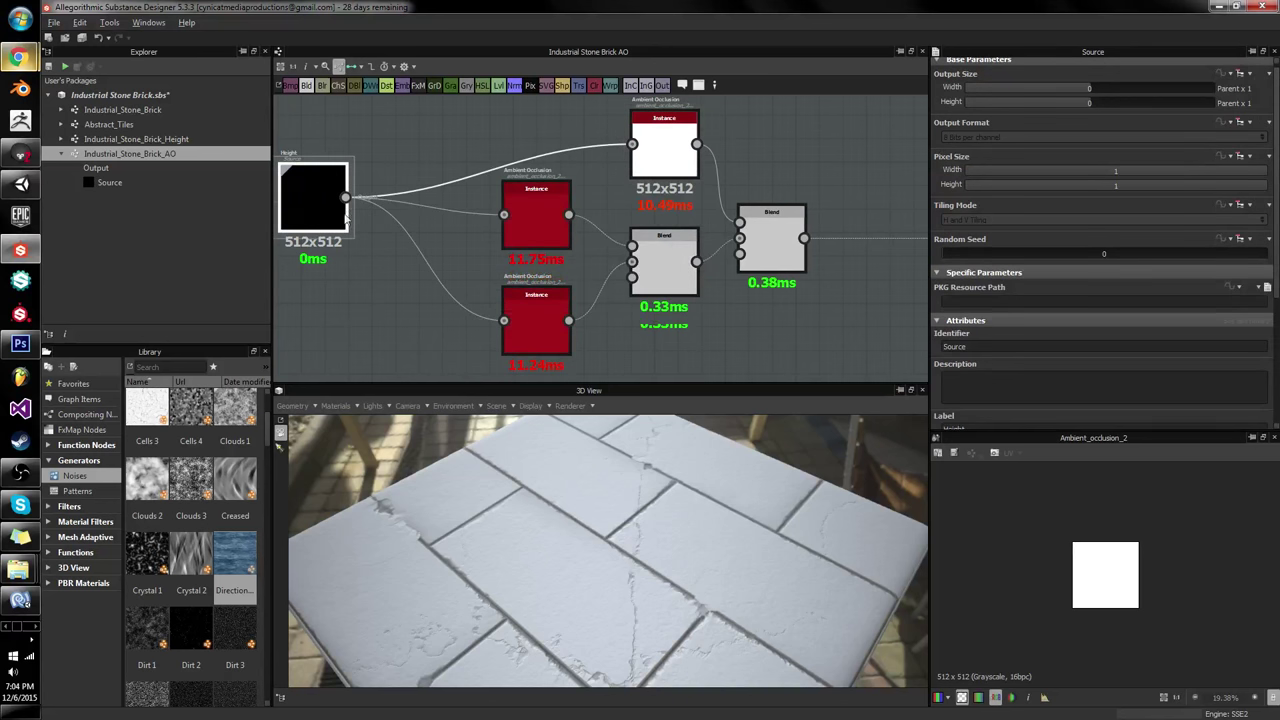
# Step: Reposition the input node and set the AO graph's output size relative to its parent
pyautogui.moveTo(311, 214); pyautogui.dragTo(335, 168)
pyautogui.click(423, 173)
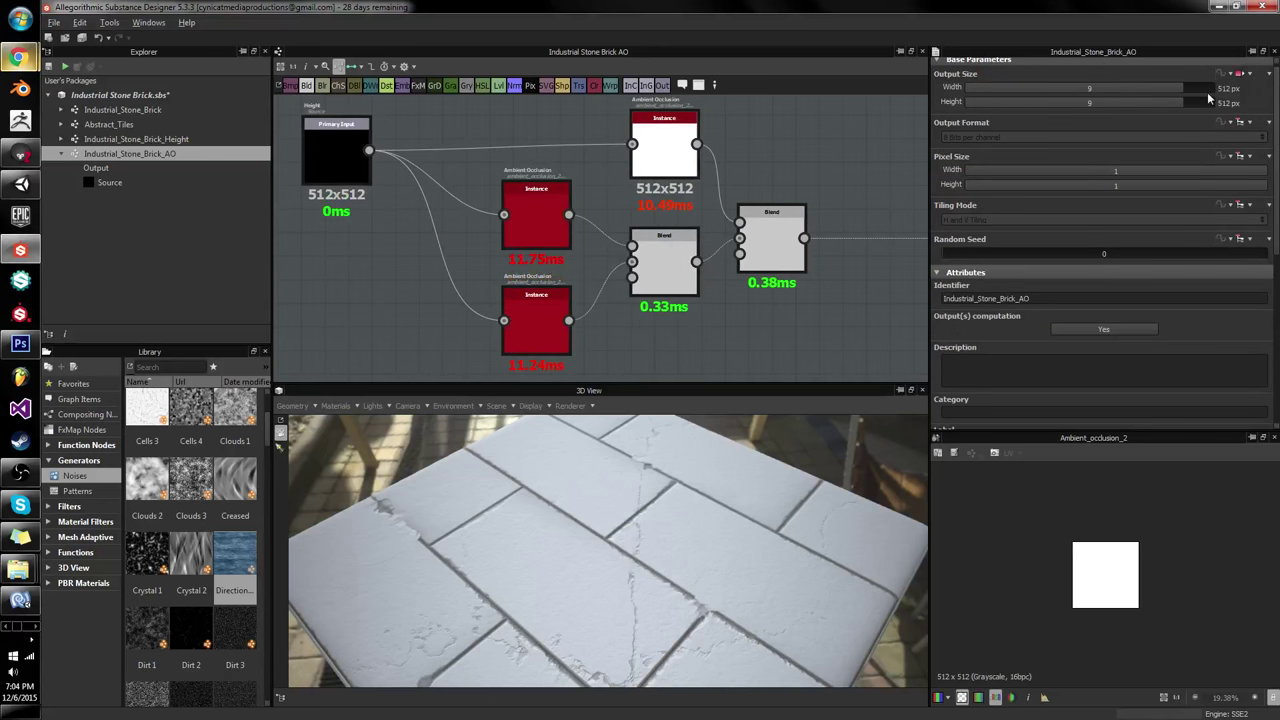
pyautogui.click(1237, 96)
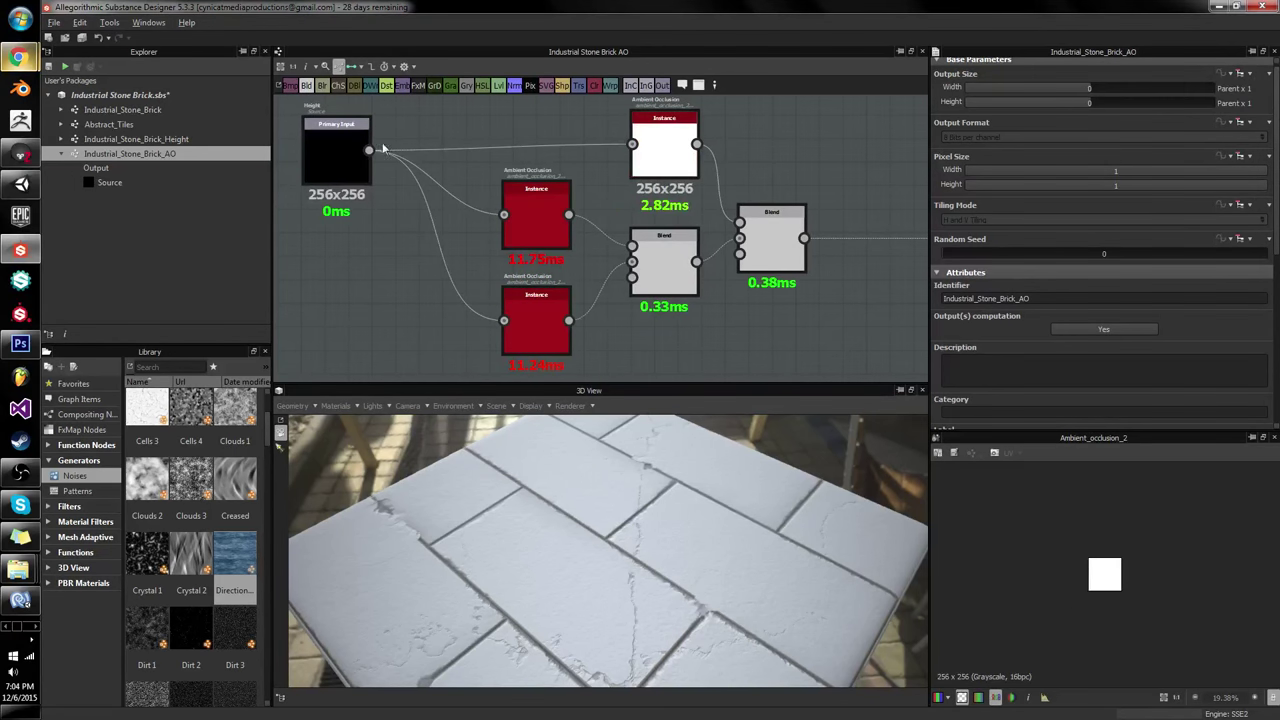
# Step: Add an Industrial_Stone_Brick_AO instance to the Industrial_Stone_Brick graph and connect it between the height node and Base Material
pyautogui.doubleClick(167, 111)
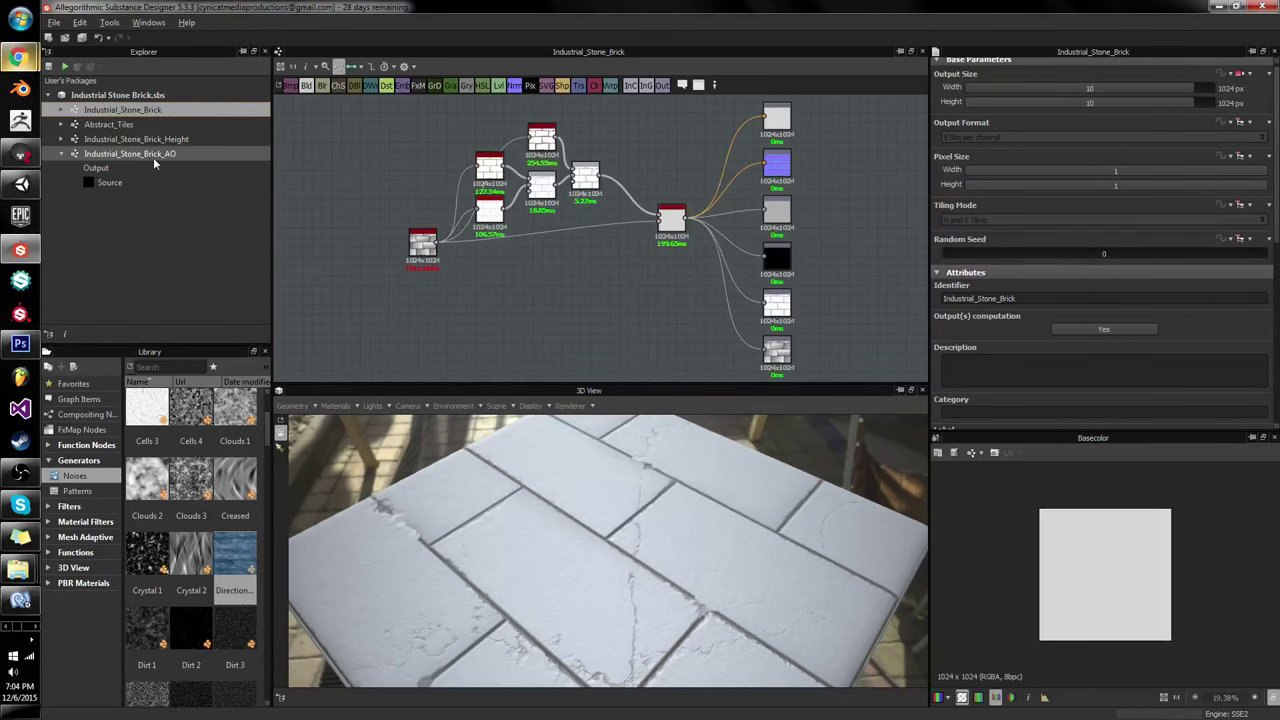
pyautogui.moveTo(544, 283); pyautogui.dragTo(550, 275)
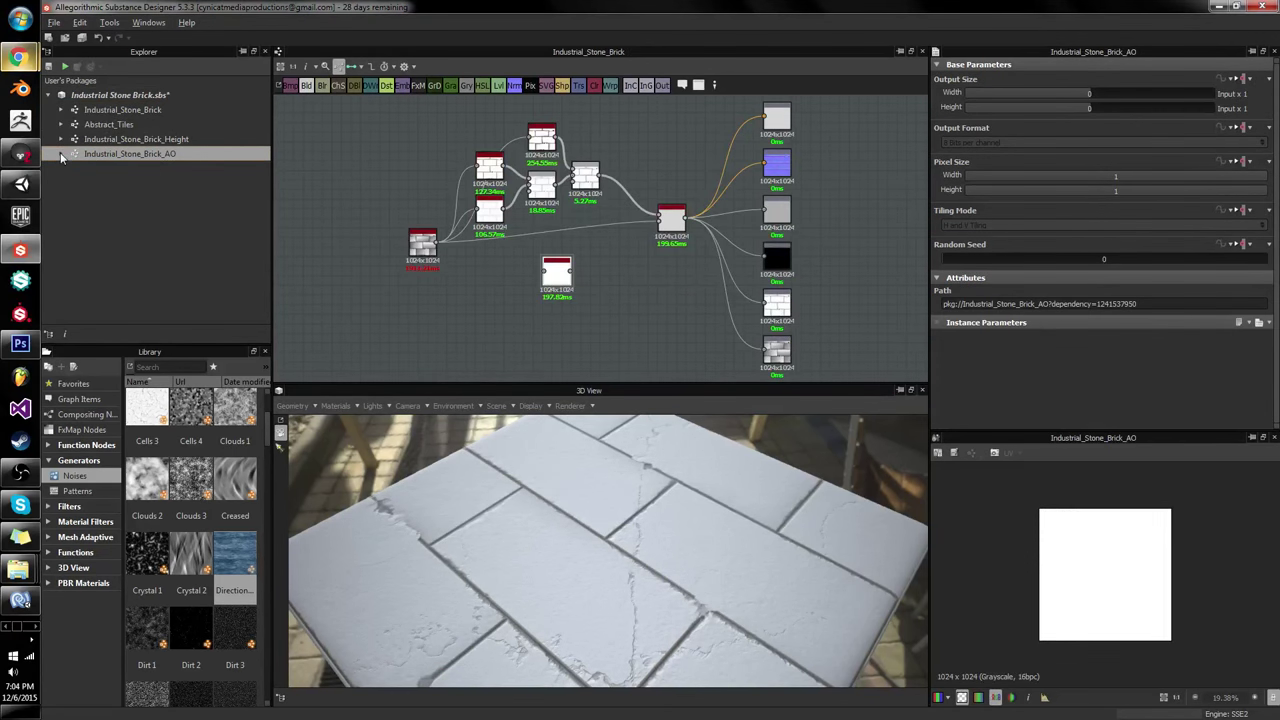
pyautogui.scroll(3, 671, 254)
pyautogui.moveTo(459, 286); pyautogui.dragTo(456, 185)
pyautogui.moveTo(456, 185); pyautogui.dragTo(618, 278, button='middle')
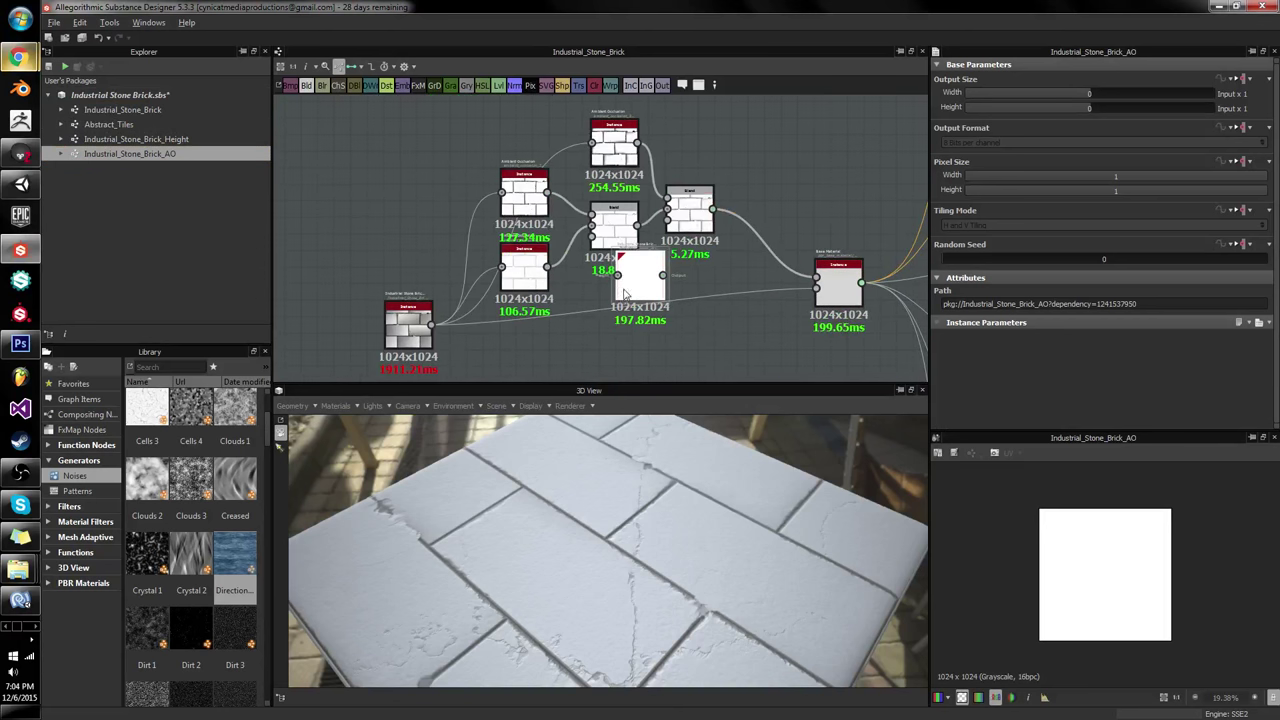
pyautogui.moveTo(420, 324)
pyautogui.mouseDown()
pyautogui.moveTo(562, 289)
pyautogui.moveTo(430, 339)
pyautogui.moveTo(431, 325)
pyautogui.mouseUp()
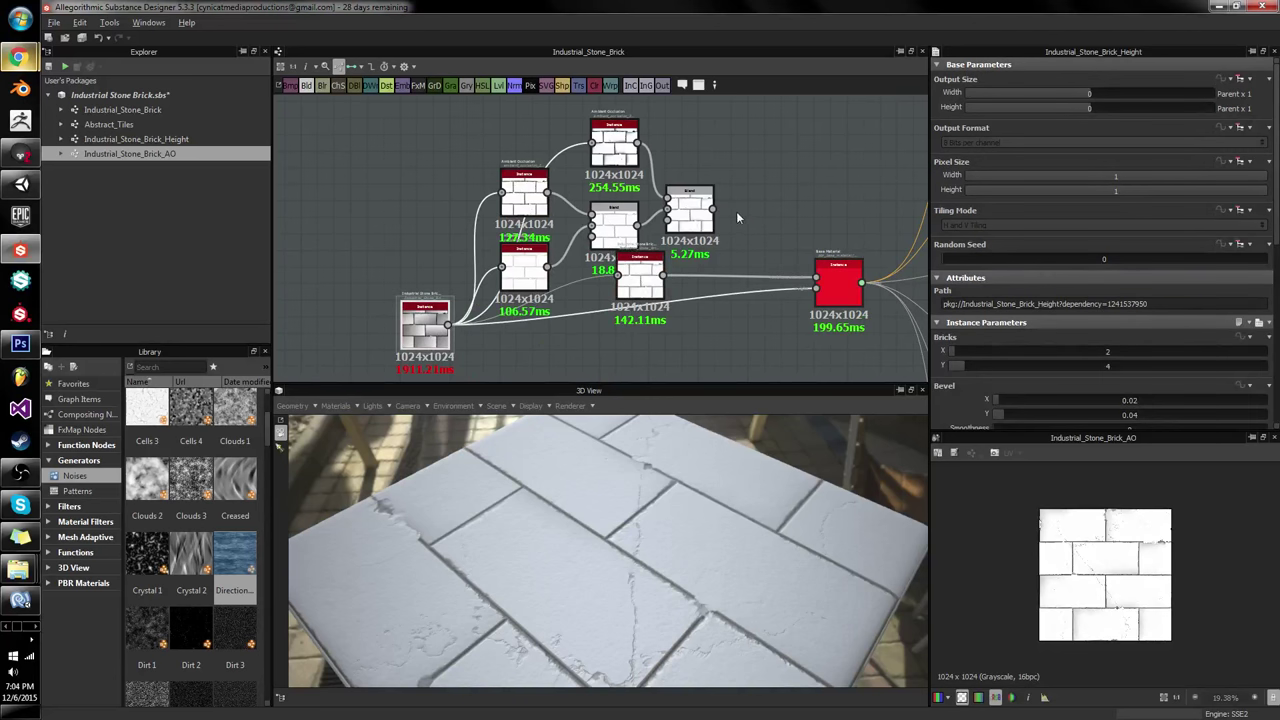
# Step: Delete the original ambient occlusion and blend nodes from the Industrial_Stone_Brick graph
pyautogui.moveTo(474, 224); pyautogui.dragTo(484, 131)
pyautogui.press('Delete')
pyautogui.click(527, 264)
pyautogui.press('Delete')
# Step: Move the AO instance above the height node, and place both nodes farther from Base Material to free up space
pyautogui.moveTo(645, 268); pyautogui.dragTo(570, 216)
pyautogui.scroll(5, 1173, 553)
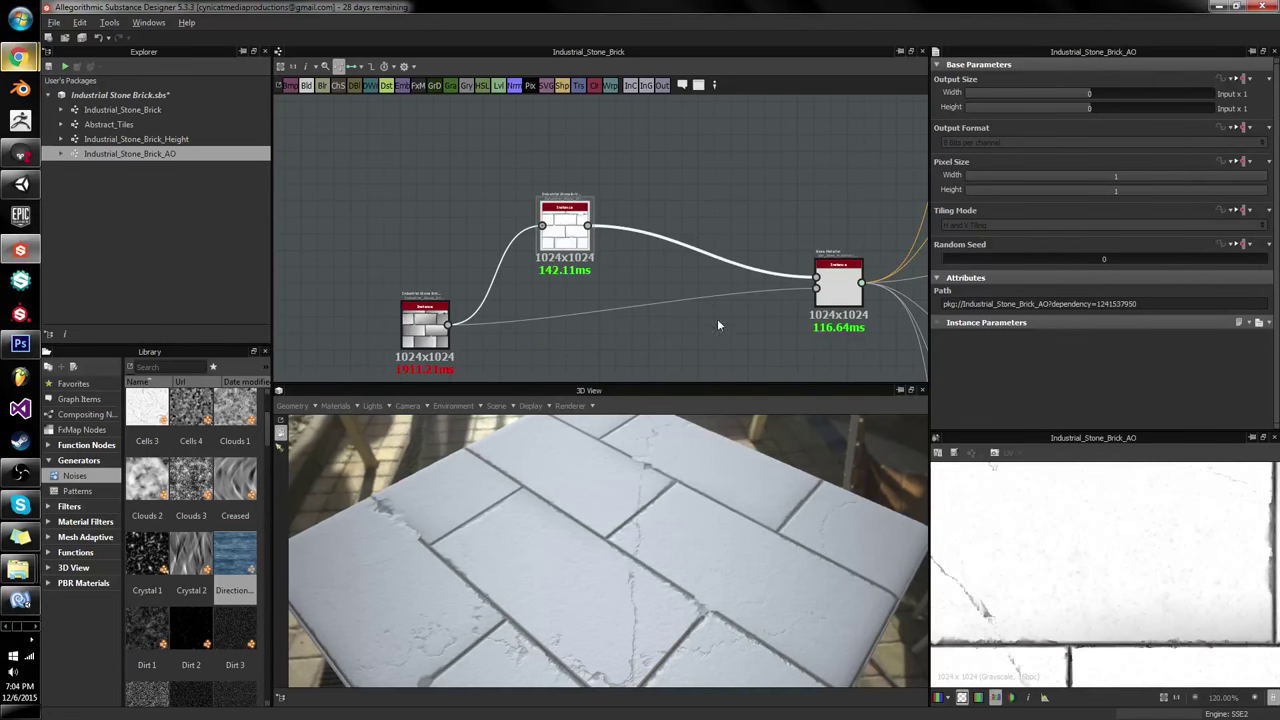
pyautogui.moveTo(564, 225); pyautogui.dragTo(405, 233)
pyautogui.click(492, 202)
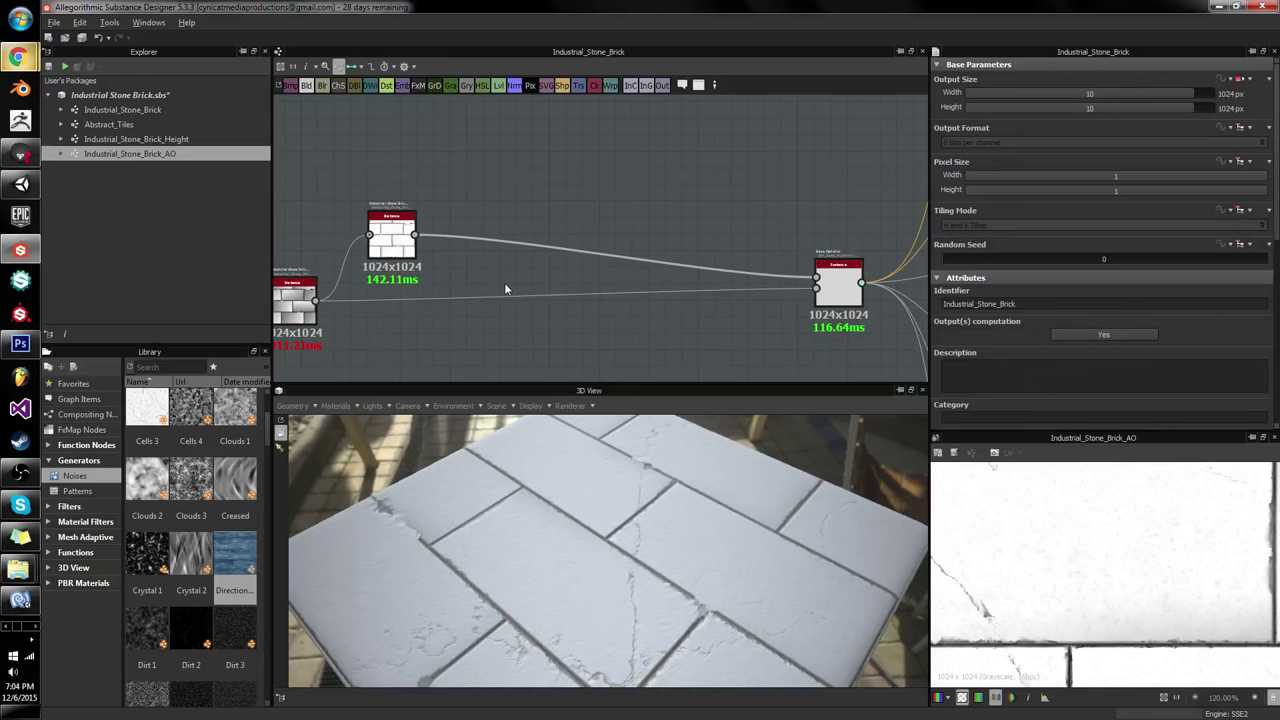
pyautogui.moveTo(505, 288); pyautogui.dragTo(606, 276, button='middle')
# Step: Examine the brick surface from several angles in 3D, and compare the AO map with the height node's output in 2D
pyautogui.moveTo(691, 525); pyautogui.dragTo(549, 562)
pyautogui.moveTo(549, 562); pyautogui.dragTo(676, 568, button='right')
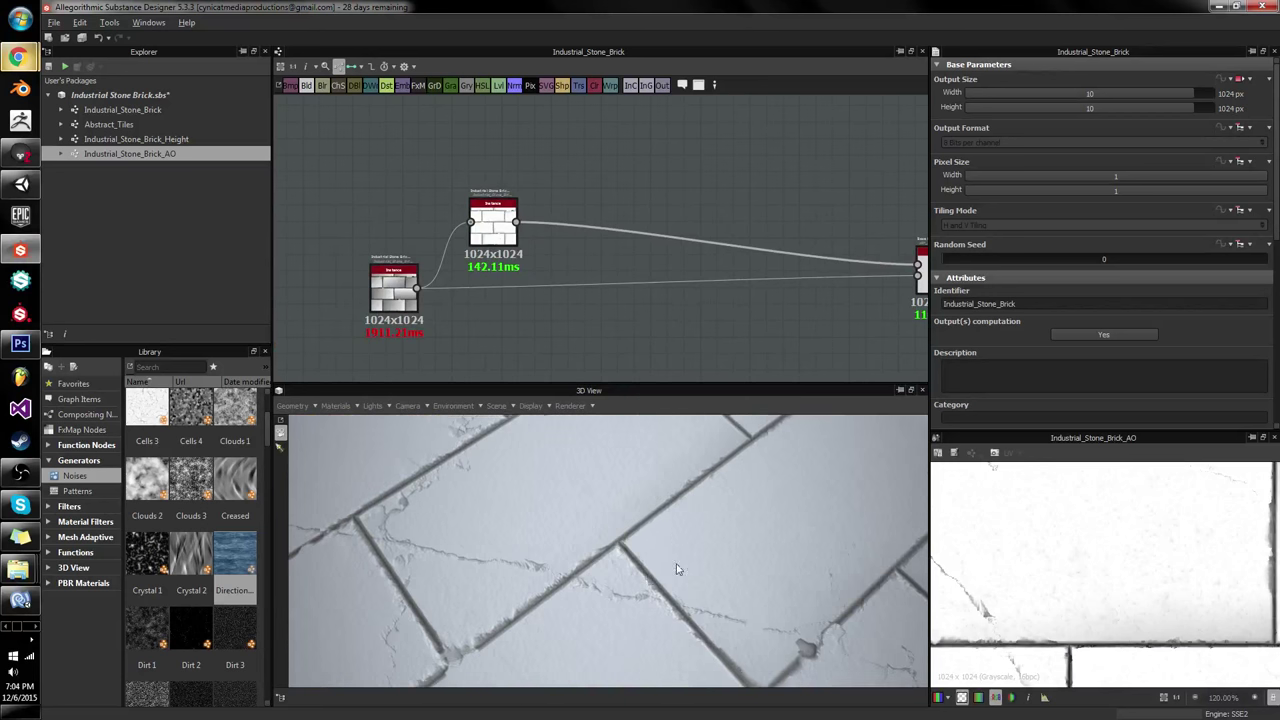
pyautogui.moveTo(676, 568); pyautogui.dragTo(637, 537)
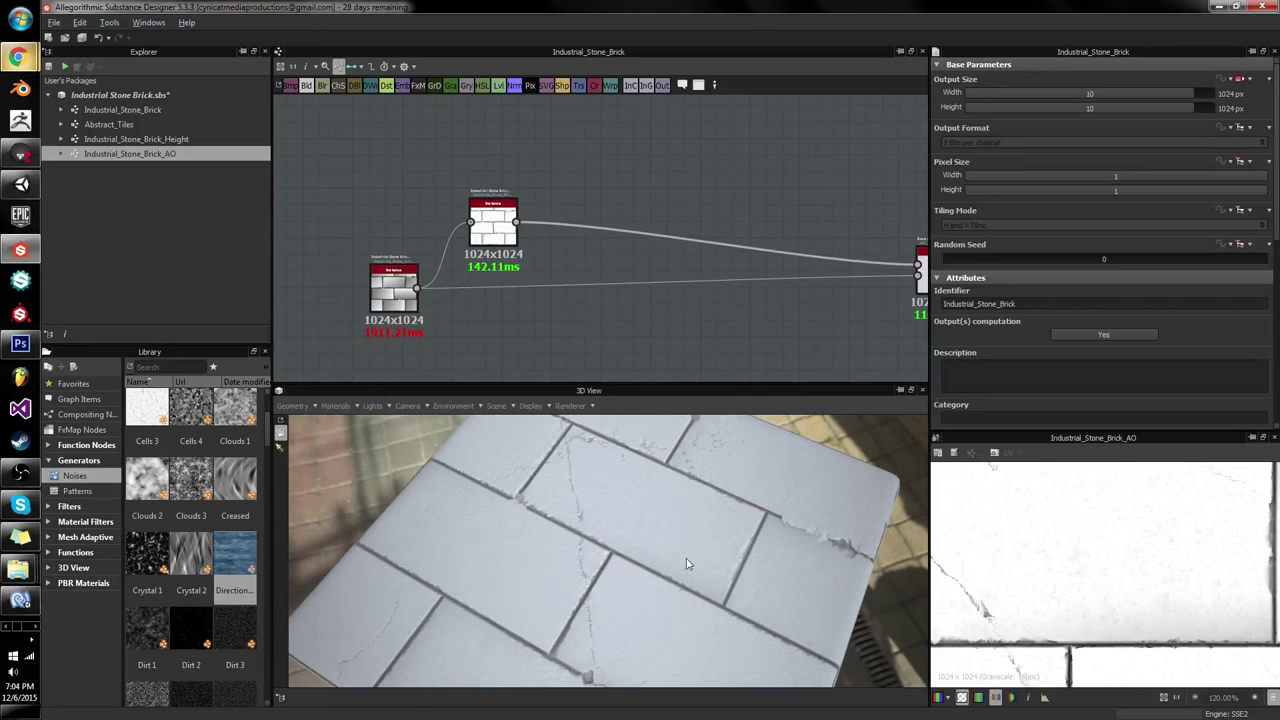
pyautogui.moveTo(651, 607); pyautogui.dragTo(531, 575)
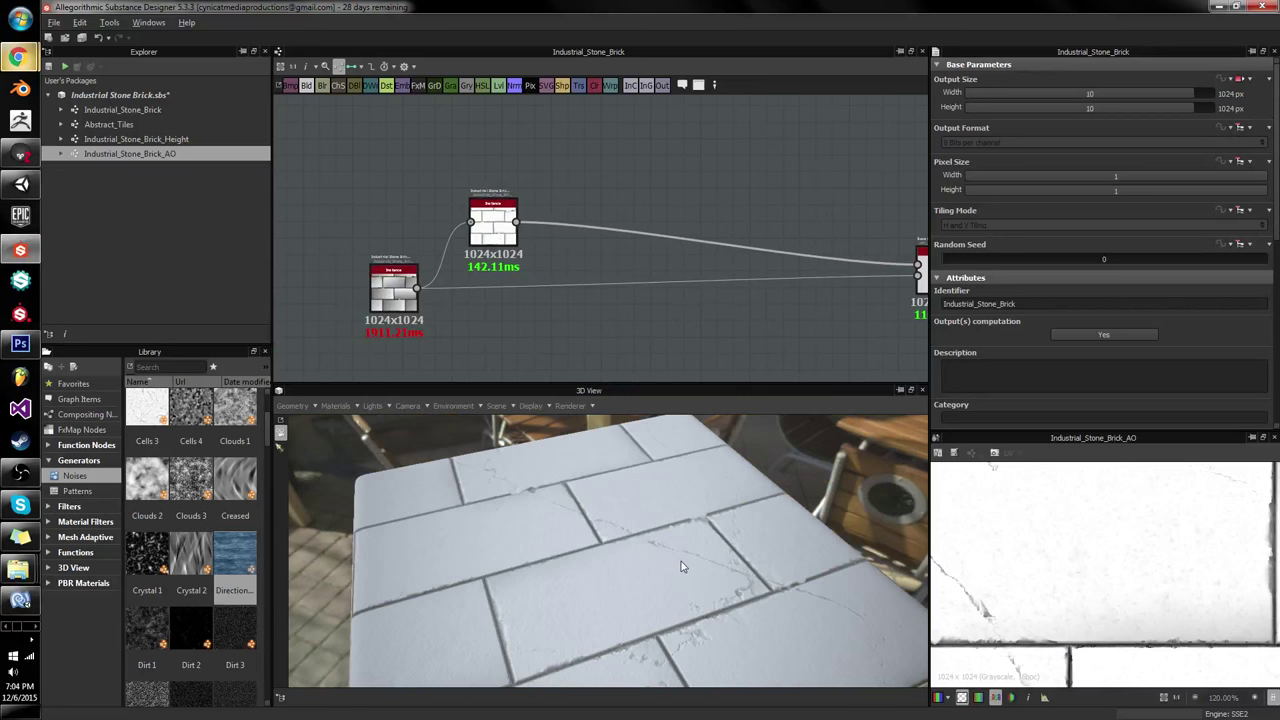
pyautogui.moveTo(680, 566); pyautogui.dragTo(640, 470)
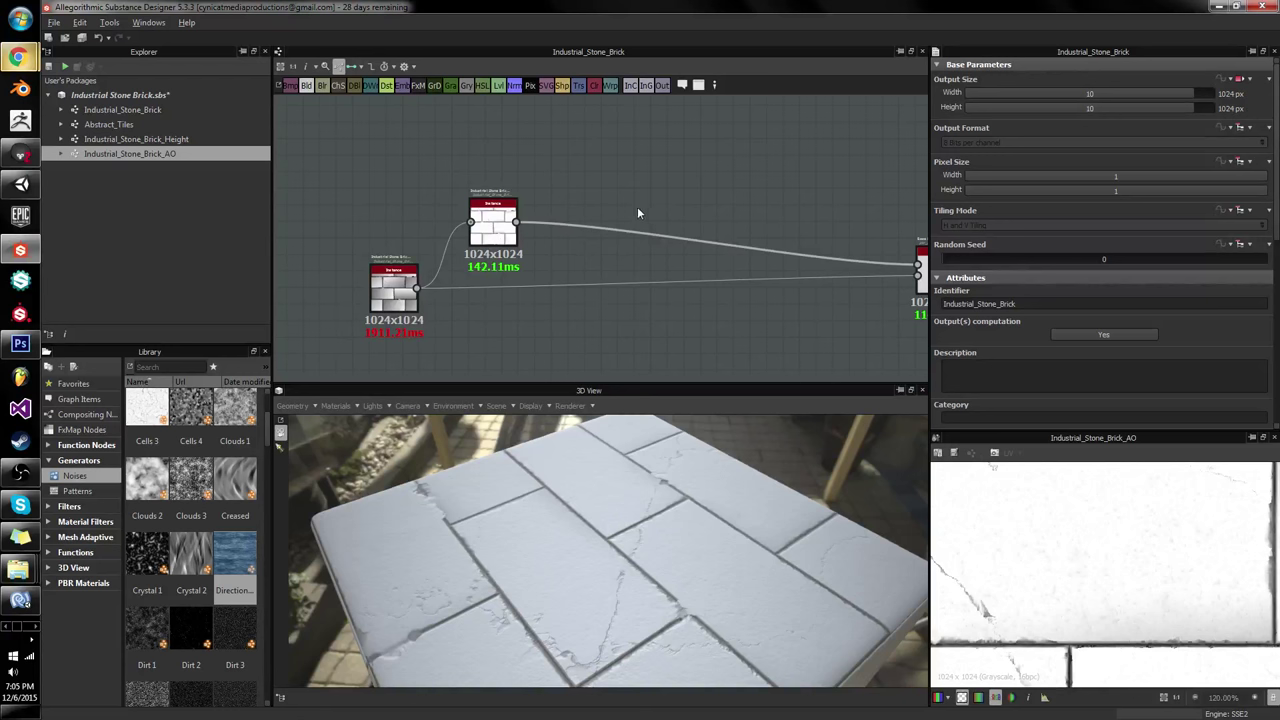
pyautogui.click(394, 287)
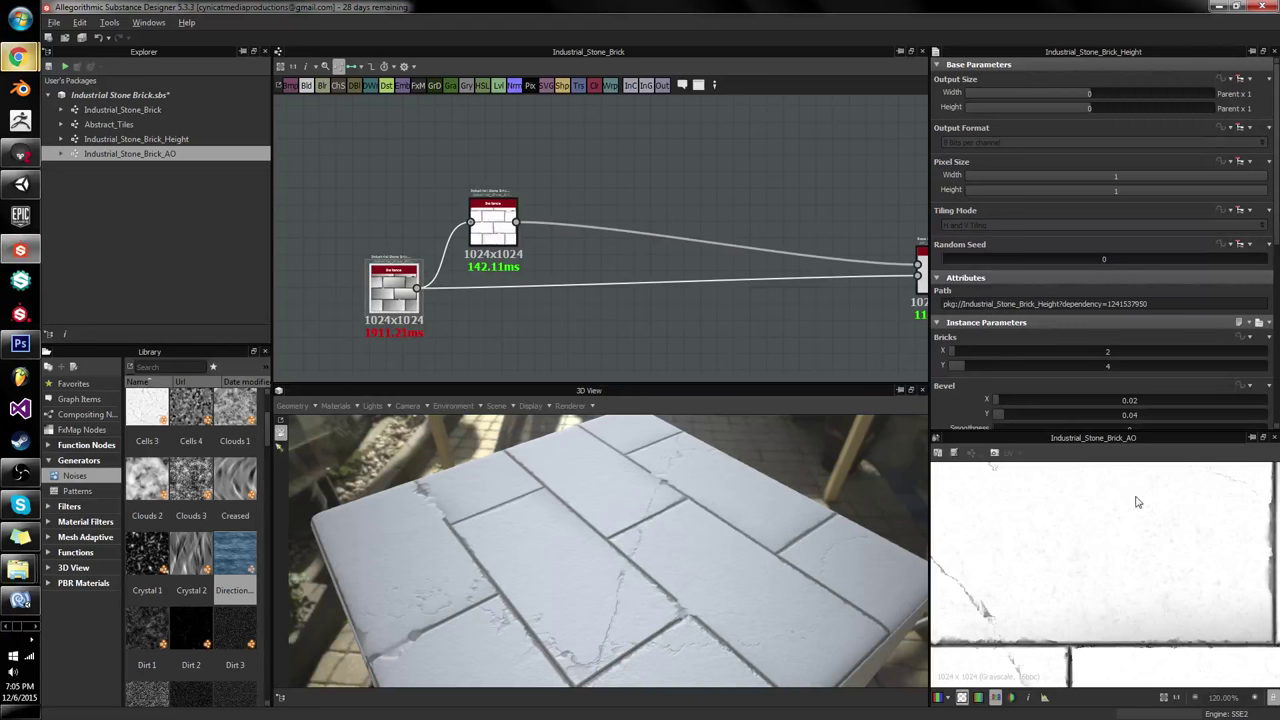
pyautogui.scroll(-5, 1136, 502)
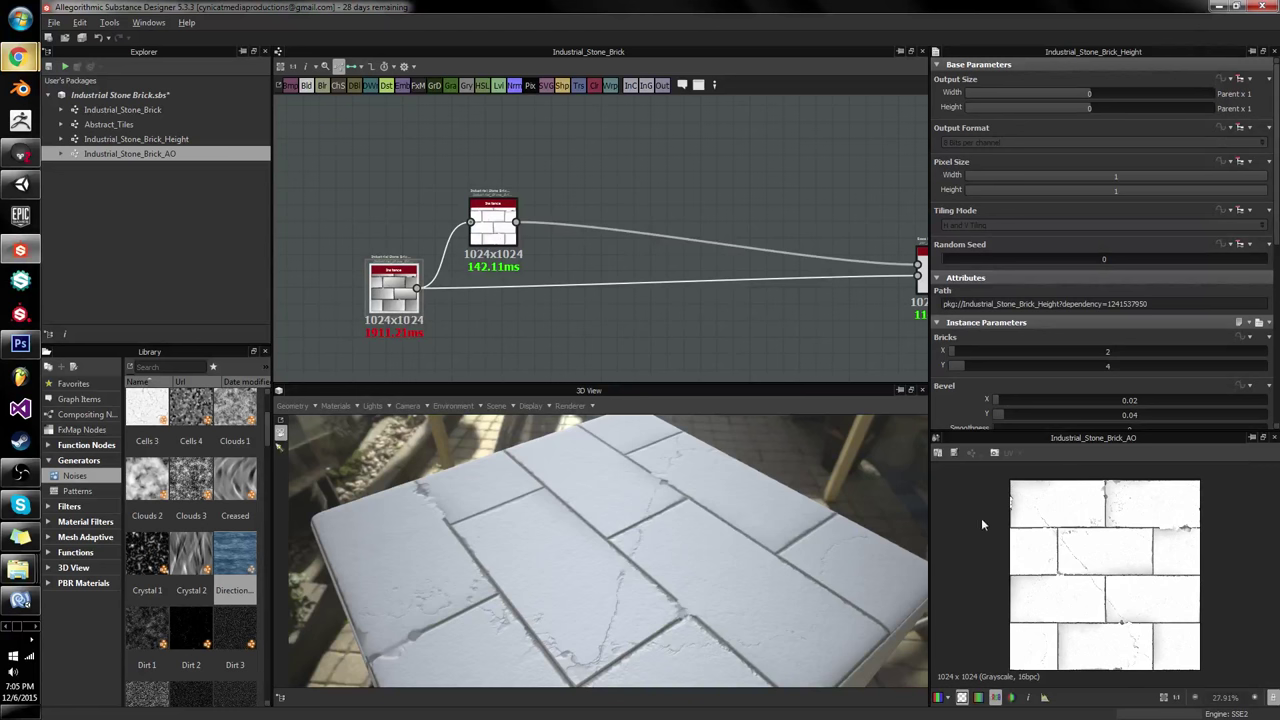
pyautogui.scroll(5, 372, 288)
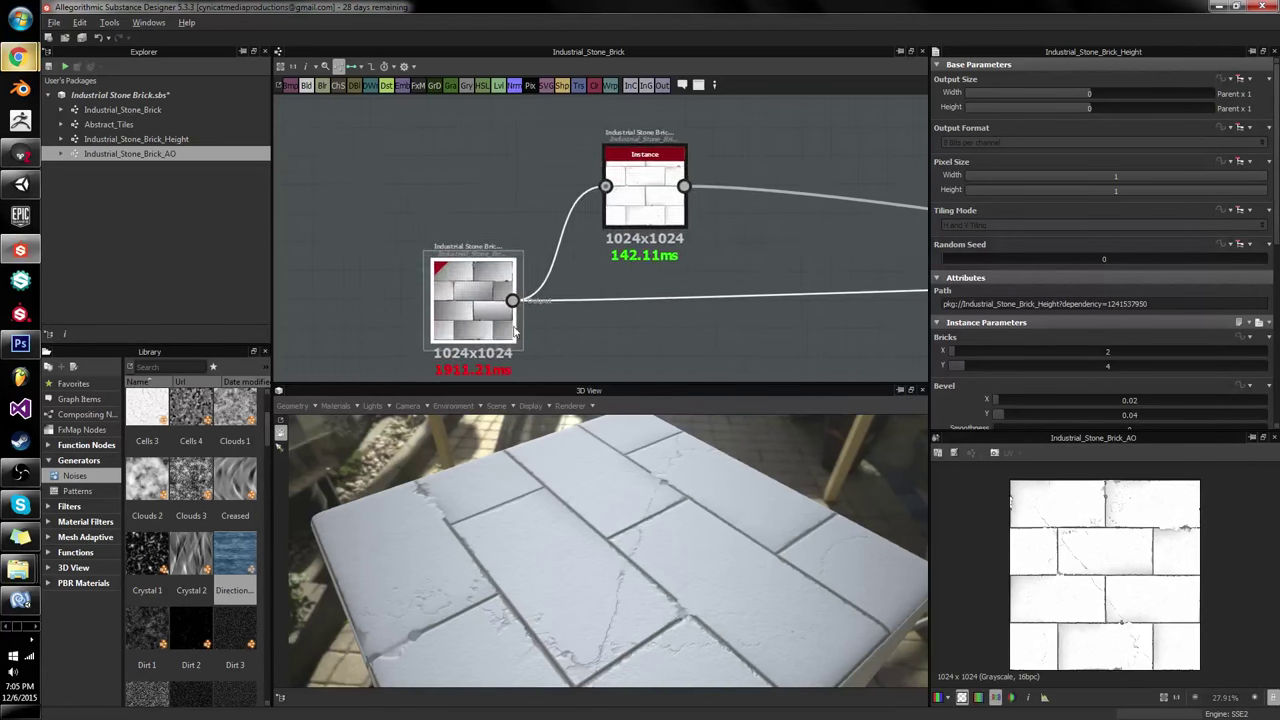
pyautogui.doubleClick(443, 280)
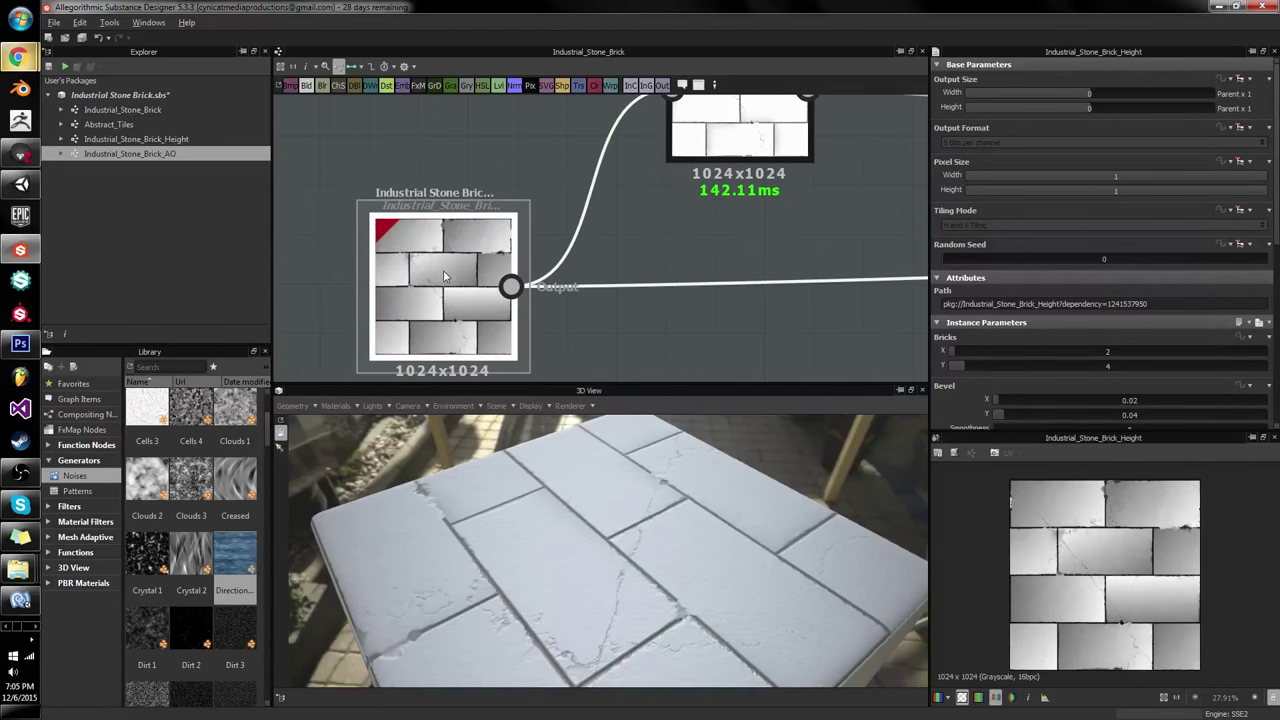
# Step: Open the Industrial_Stone_Brick_Height graph and bring up the Brick Generator node's instance parameters
pyautogui.click(180, 140)
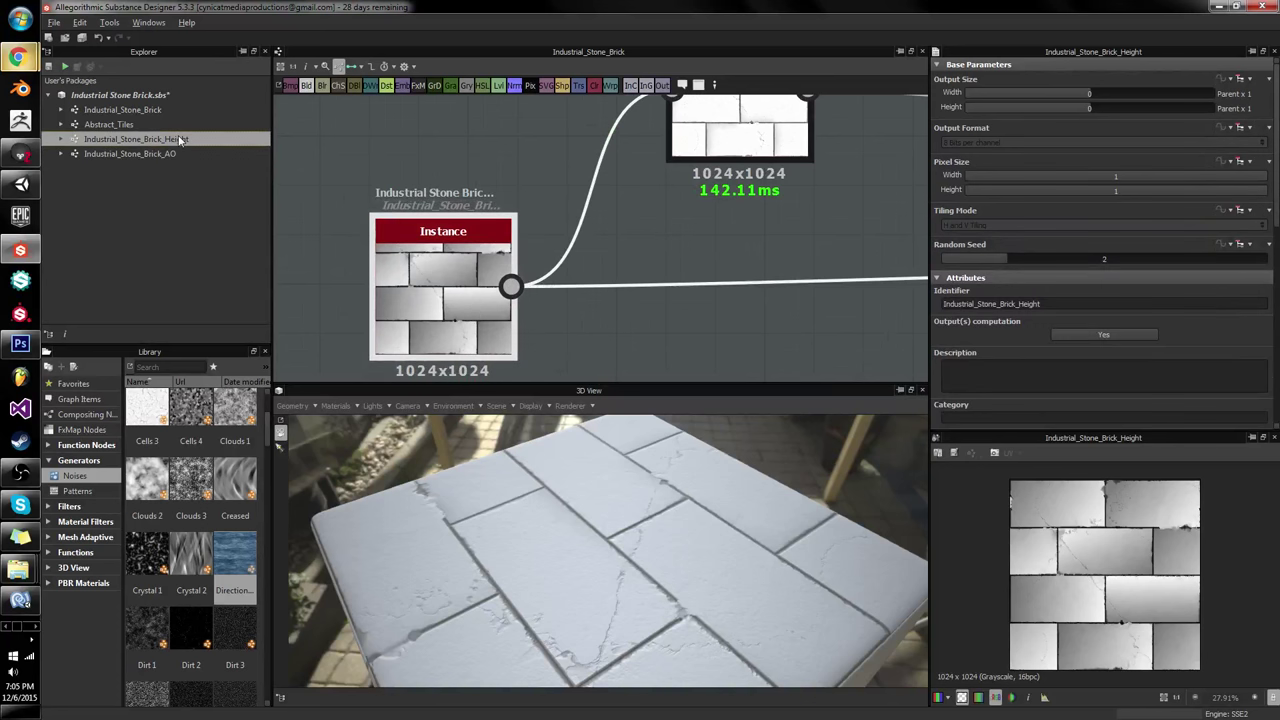
pyautogui.doubleClick(180, 140)
pyautogui.scroll(5, 434, 163)
pyautogui.click(606, 213)
pyautogui.scroll(-1, 1046, 299)
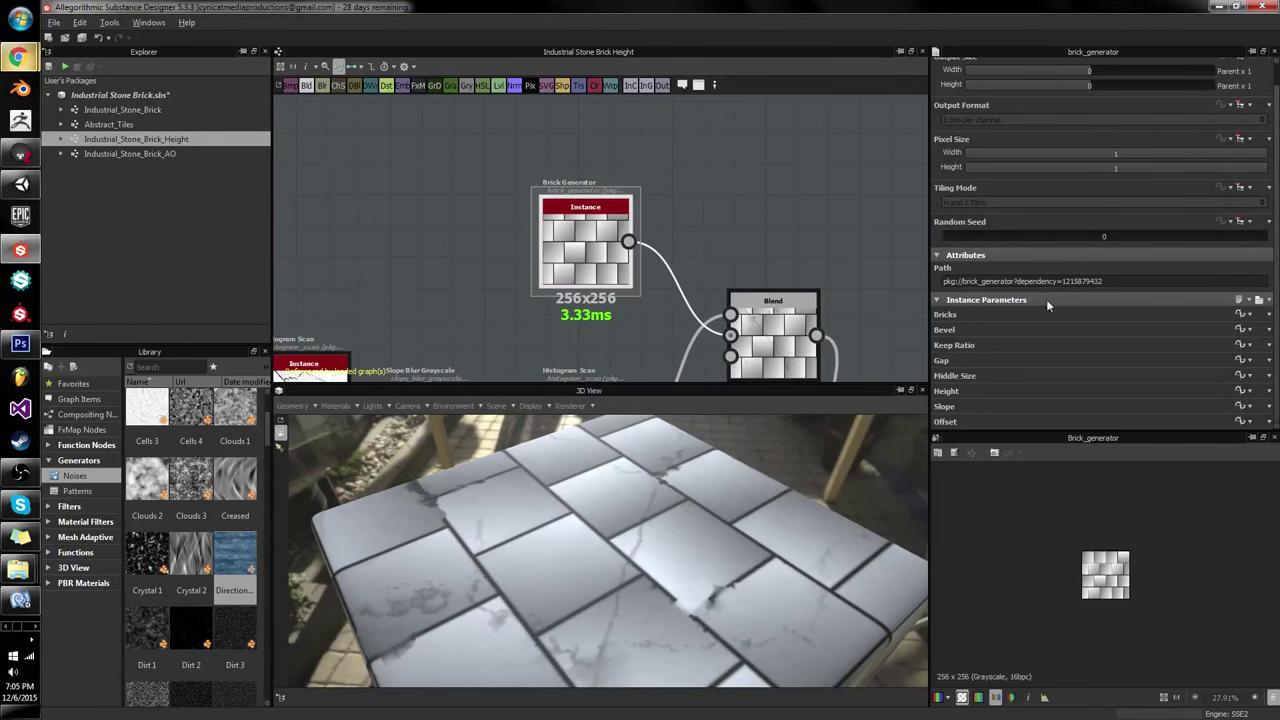
# Step: Duplicate the Brick Generator node and place the copy in the empty space above the original
pyautogui.moveTo(800, 325); pyautogui.dragTo(714, 381, button='middle')
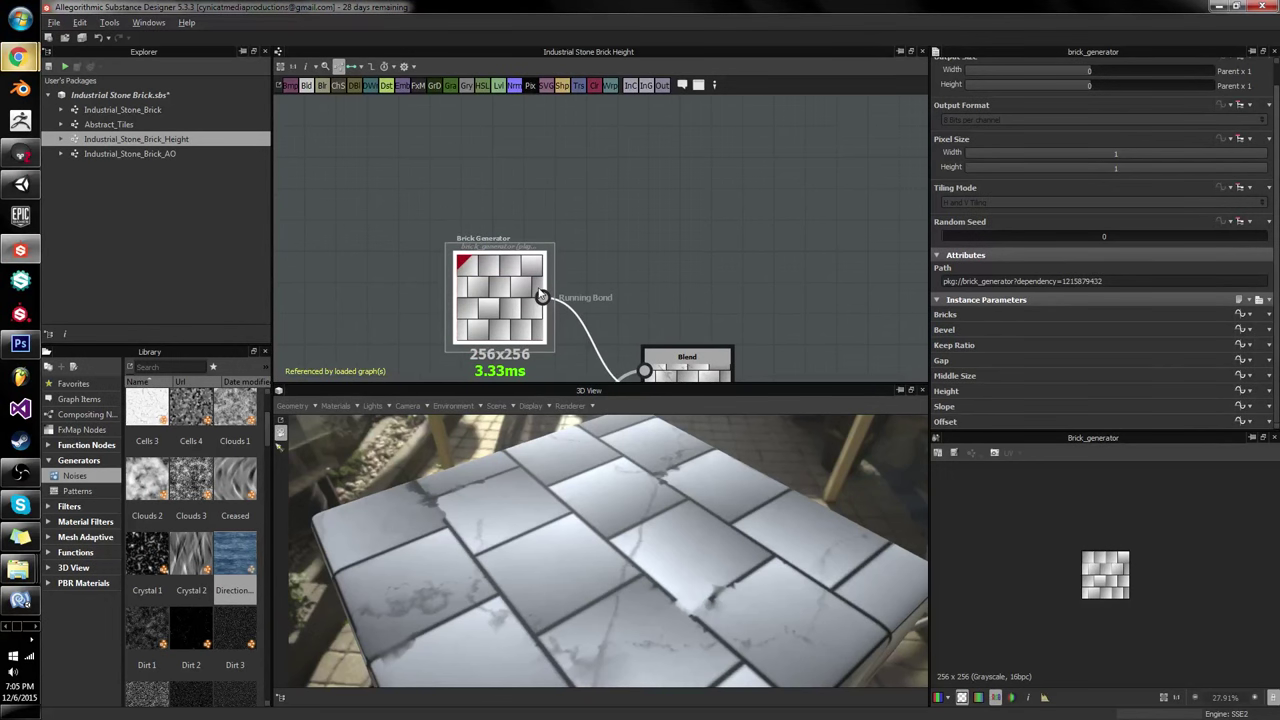
pyautogui.hotkey('ctrl', 'd')
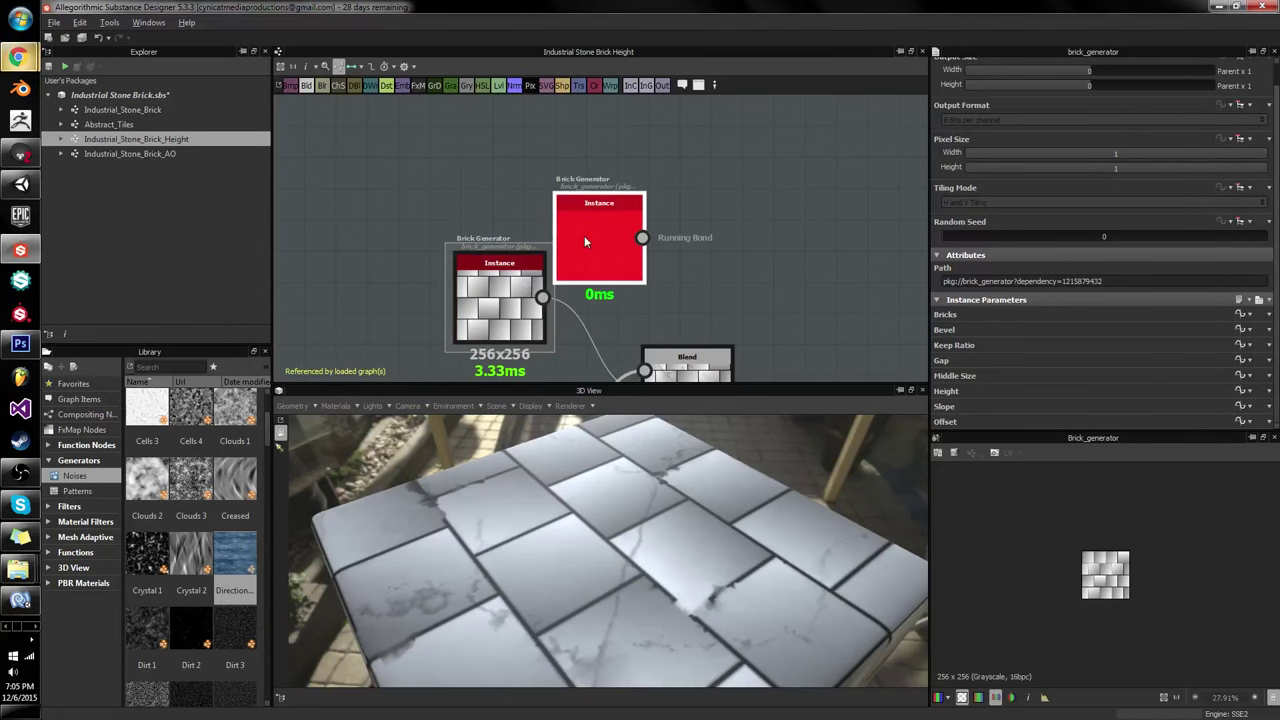
pyautogui.click(584, 236)
pyautogui.moveTo(598, 237); pyautogui.dragTo(629, 111)
pyautogui.scroll(-1, 1174, 340)
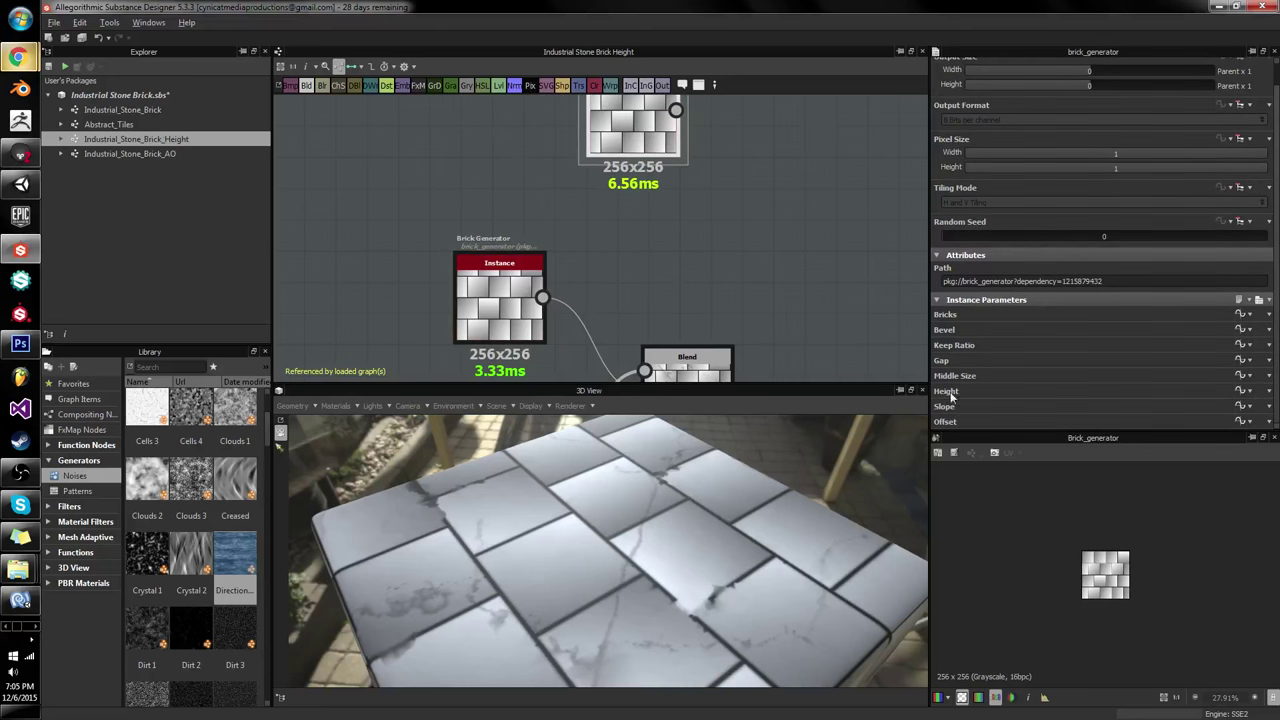
pyautogui.moveTo(495, 287); pyautogui.dragTo(503, 287)
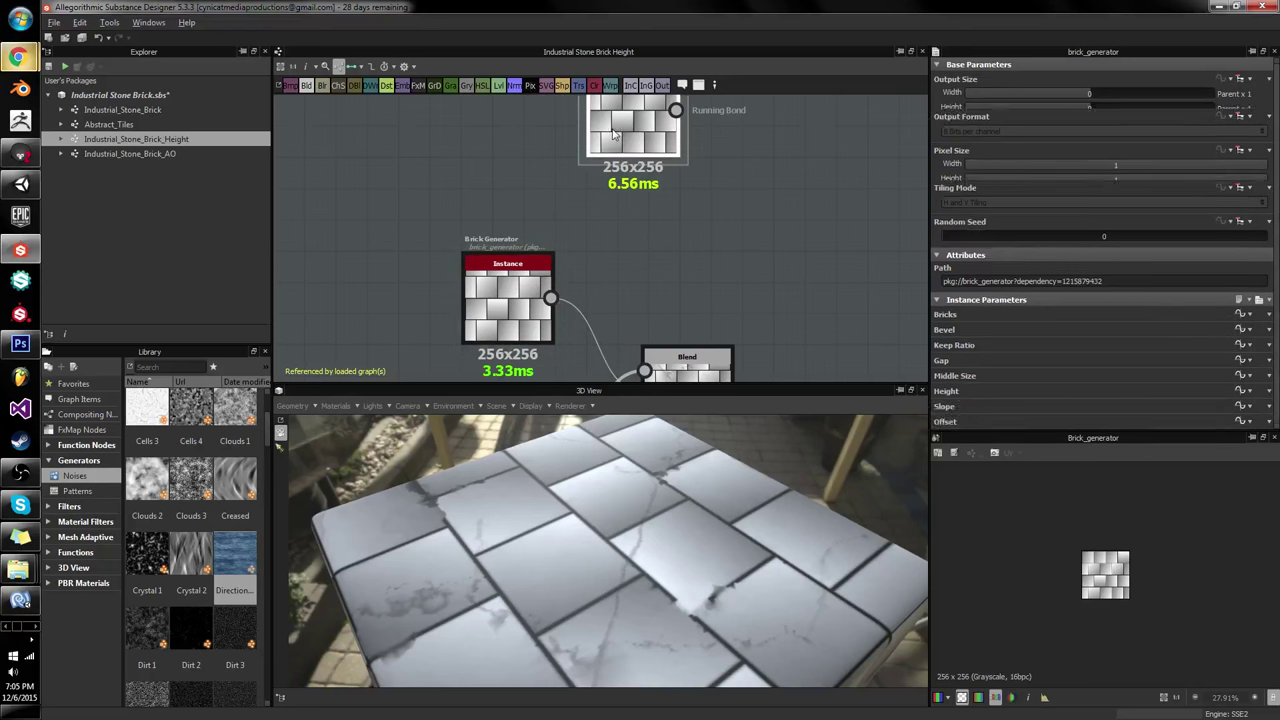
pyautogui.moveTo(764, 179); pyautogui.dragTo(653, 251, button='middle')
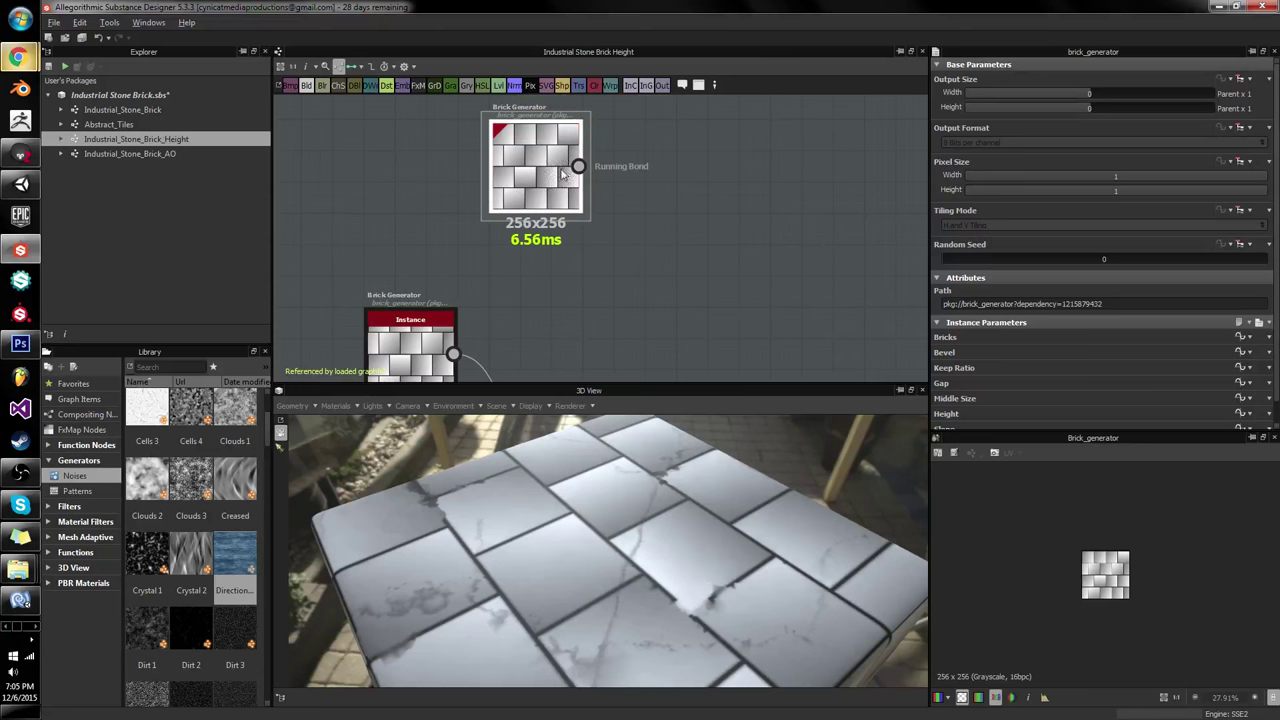
# Step: Reset the copied Brick Generator's Bevel parameter to its default, detaching it from the exposed input, and set Bevel X and Y to 0
pyautogui.scroll(-1, 1173, 351)
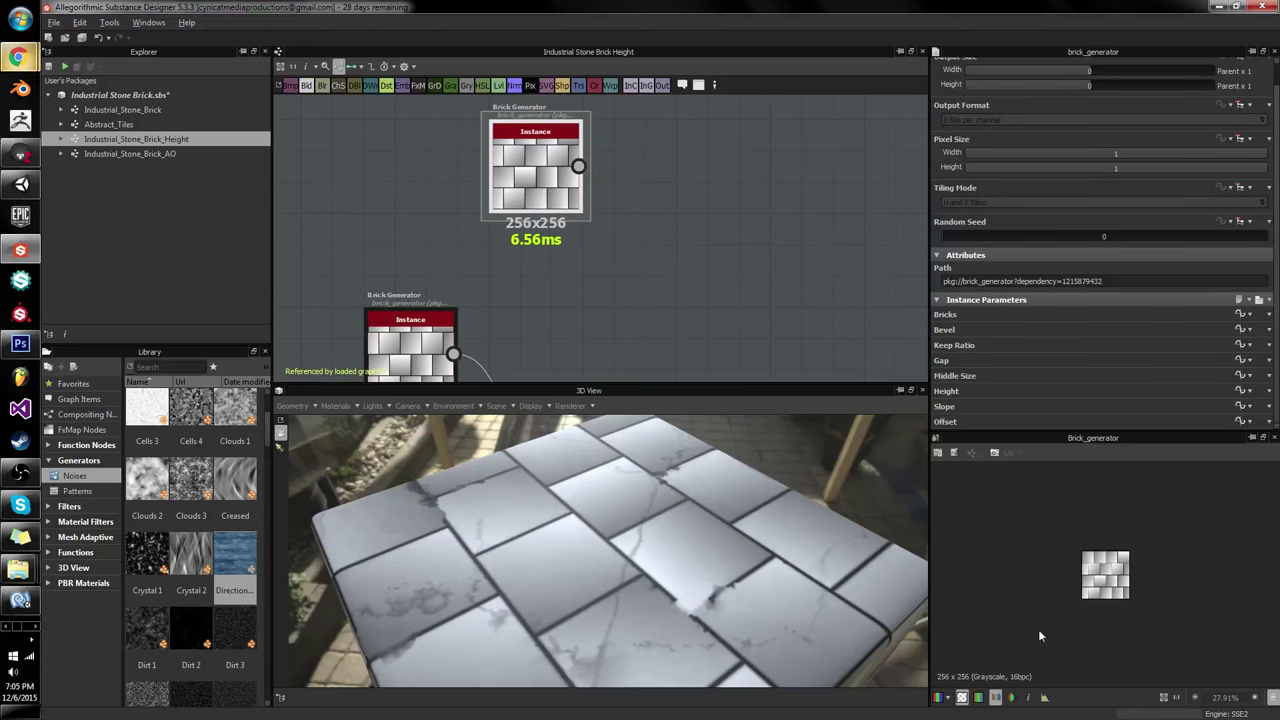
pyautogui.scroll(3, 1122, 575)
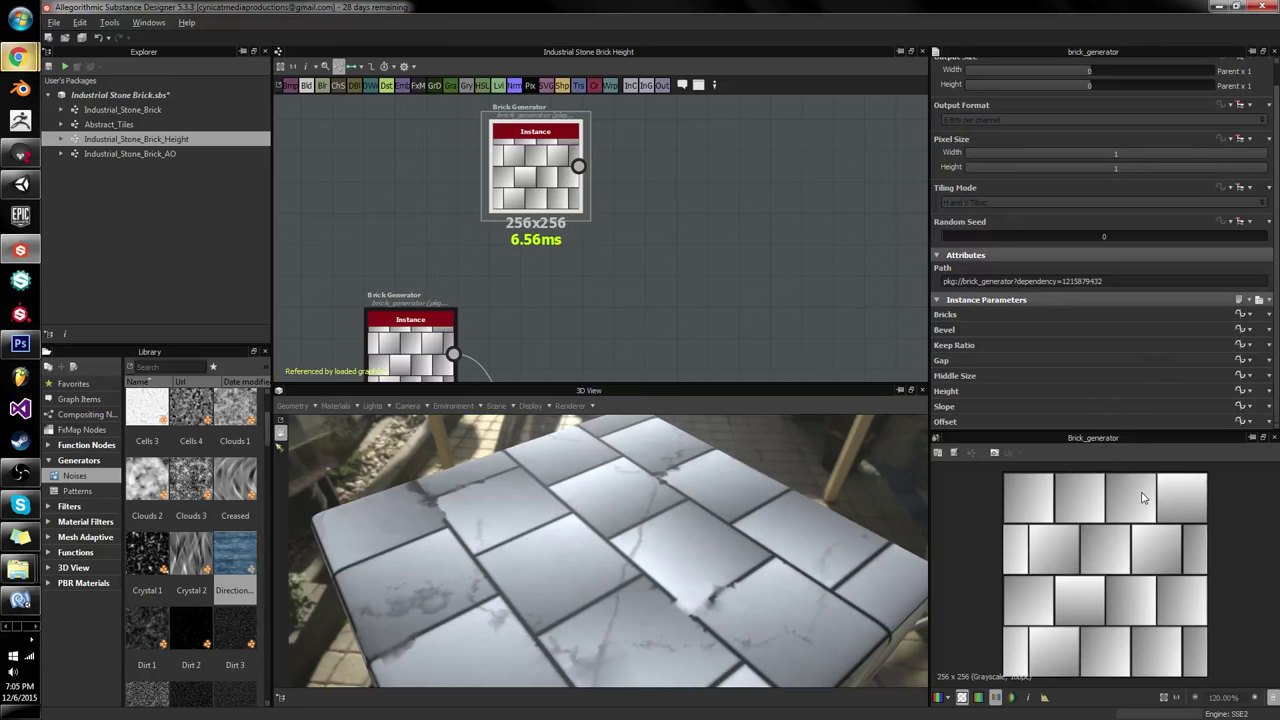
pyautogui.scroll(1, 1143, 497)
pyautogui.scroll(2, 1000, 608)
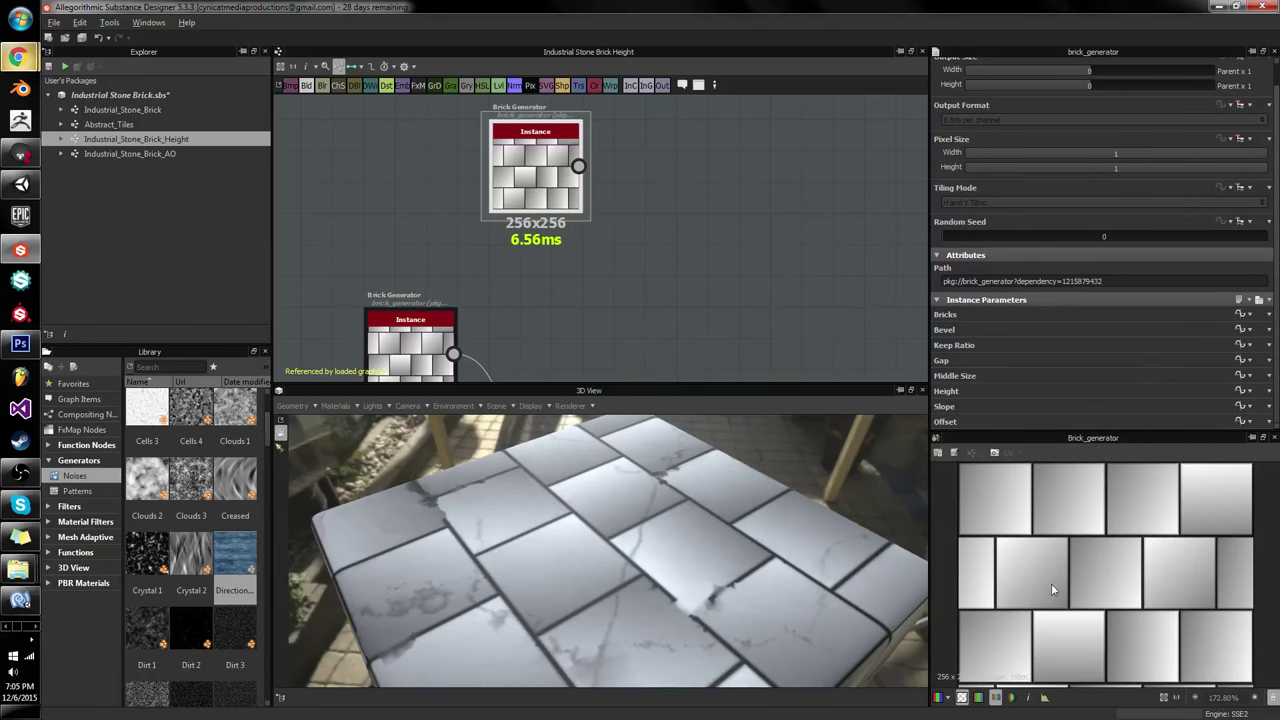
pyautogui.scroll(-1, 1054, 579)
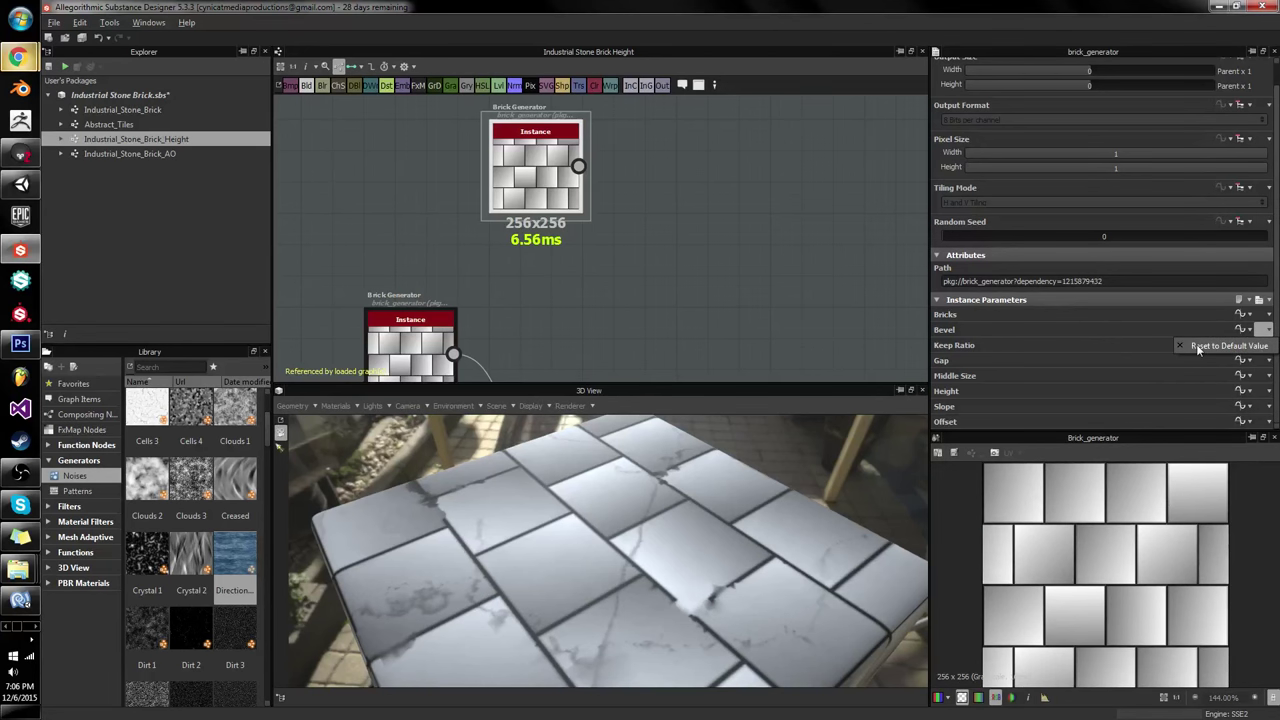
pyautogui.click(1238, 355)
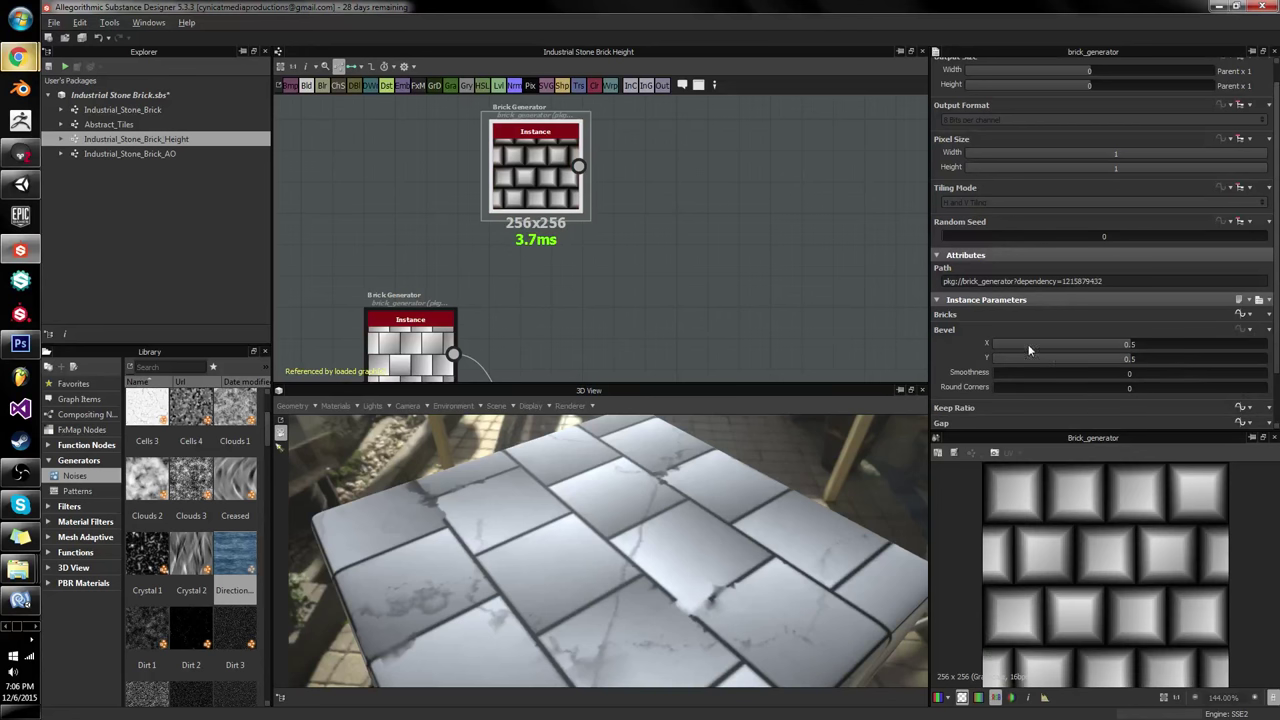
pyautogui.moveTo(1024, 342); pyautogui.dragTo(992, 352)
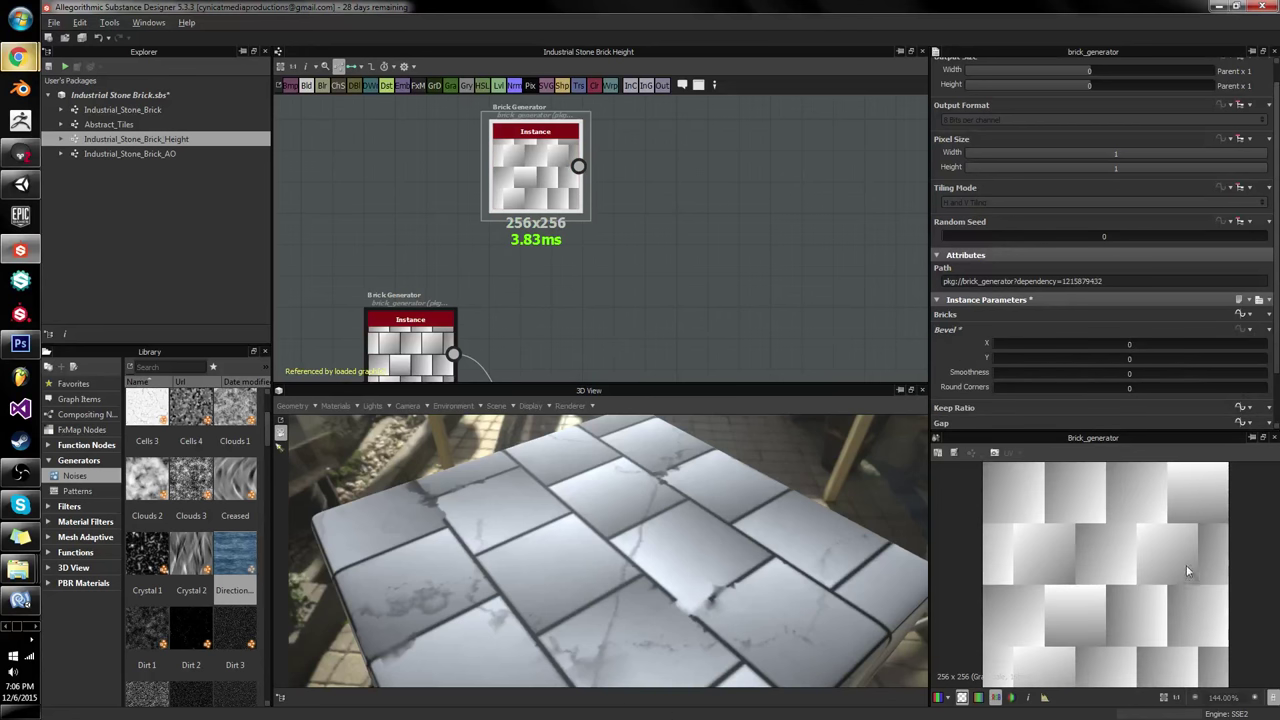
pyautogui.scroll(3, 1178, 550)
pyautogui.scroll(-5, 1178, 550)
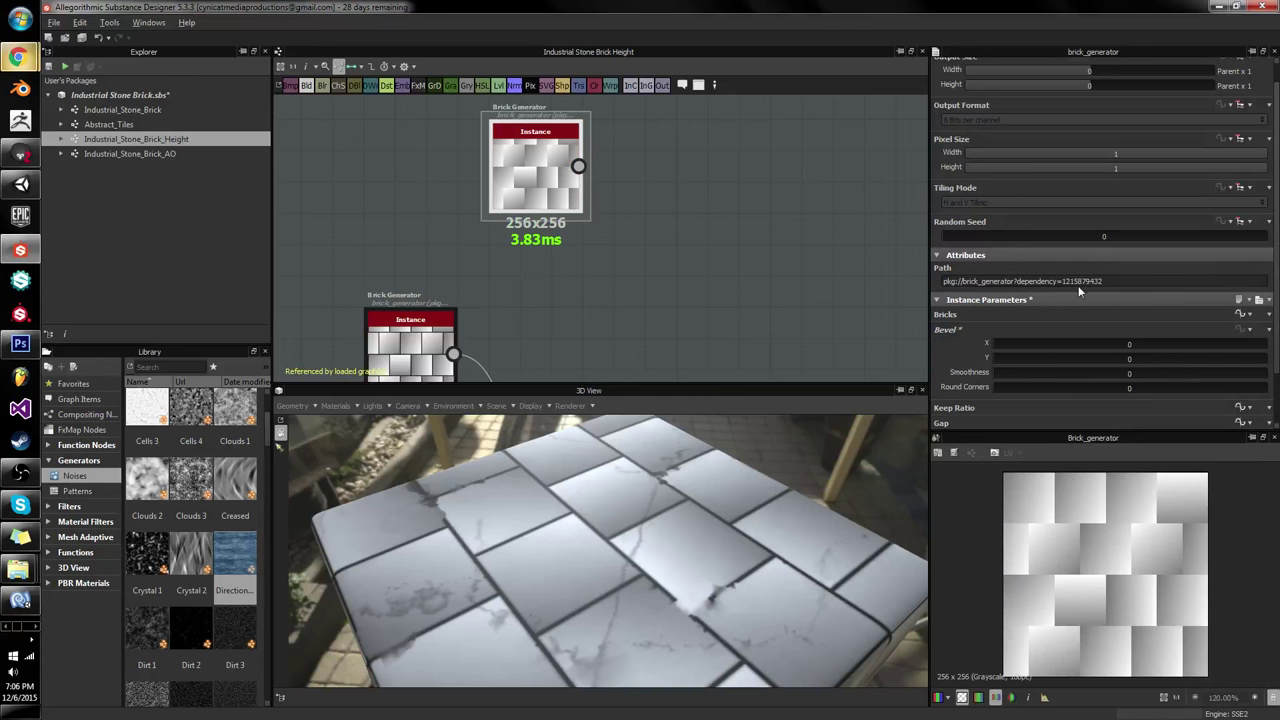
# Step: Reset the copied Brick Generator's Slope parameter to its default value
pyautogui.scroll(-1, 1080, 291)
pyautogui.scroll(-1, 1080, 297)
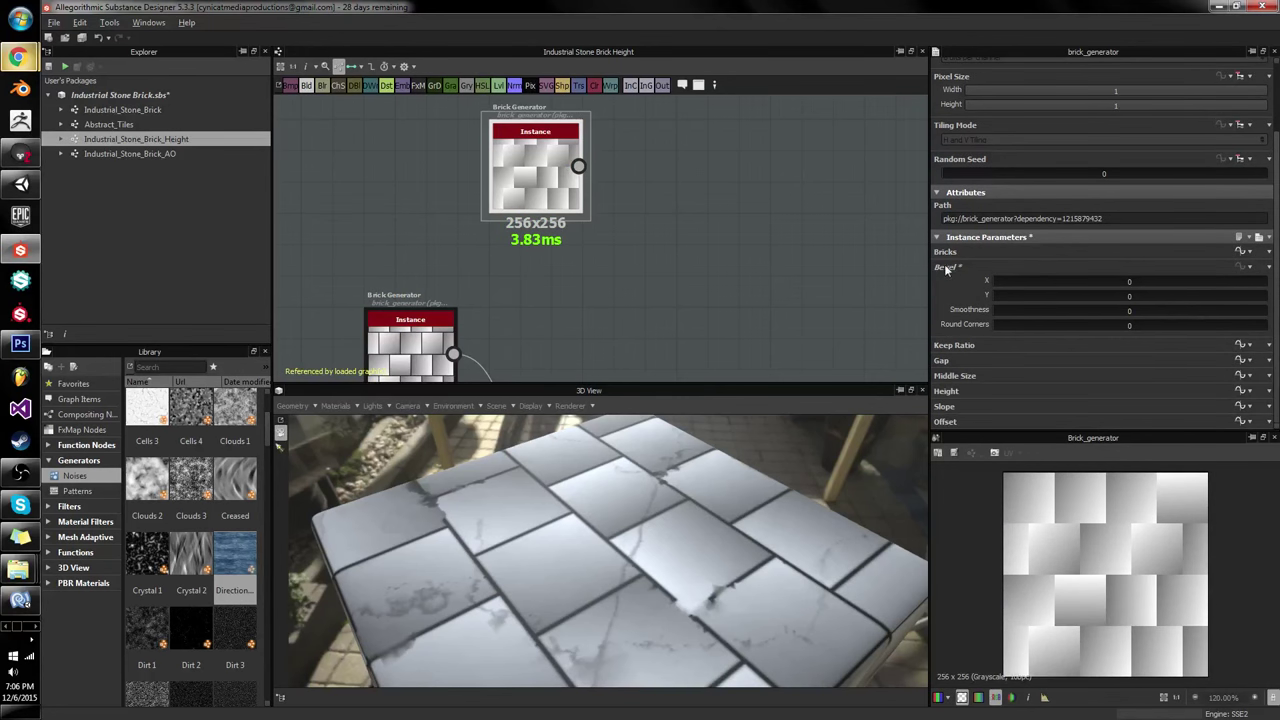
pyautogui.click(1263, 406)
pyautogui.click(1257, 423)
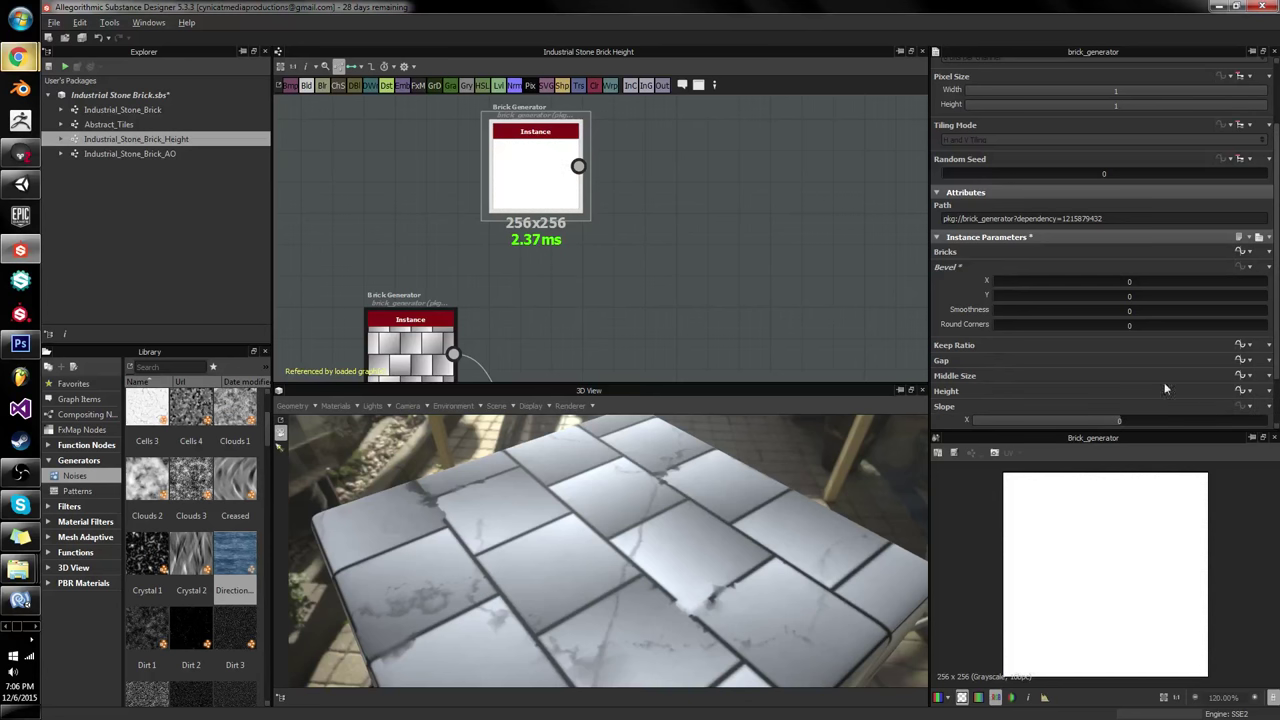
# Step: Reset the copied Brick Generator's Height parameter to its default and set the Height Variation to 1
pyautogui.scroll(-2, 1164, 382)
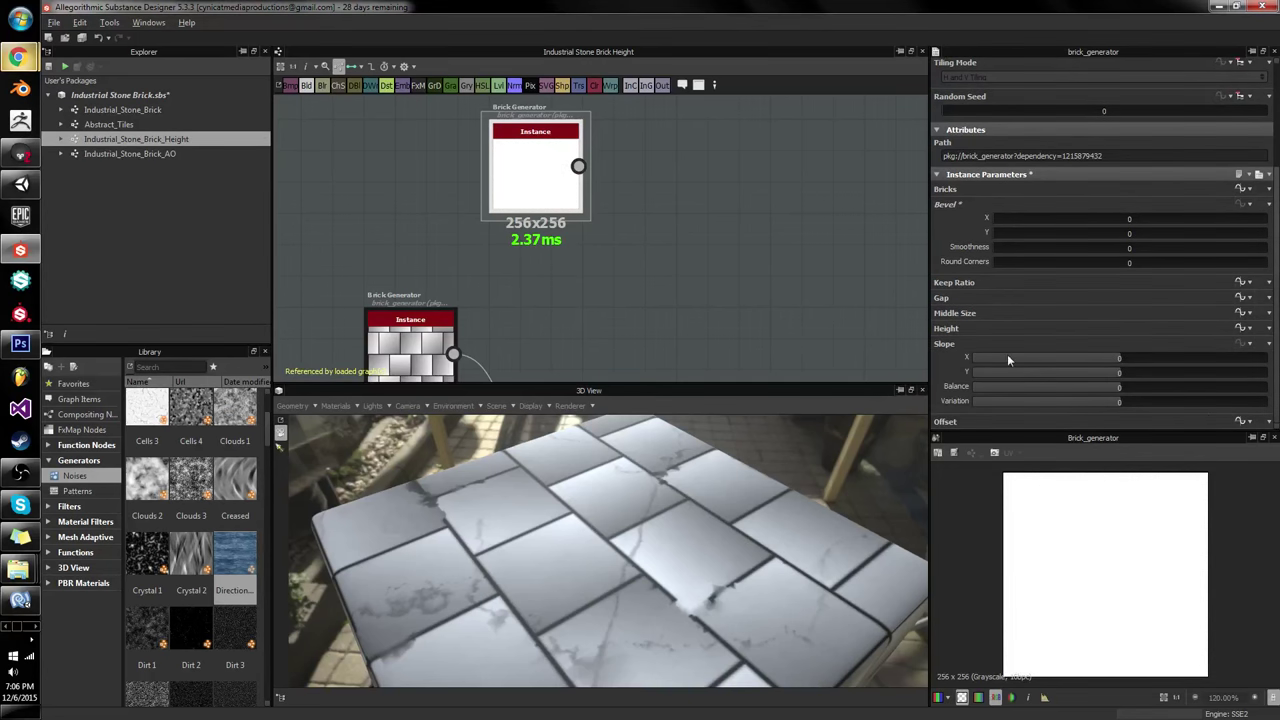
pyautogui.click(1259, 328)
pyautogui.click(1250, 345)
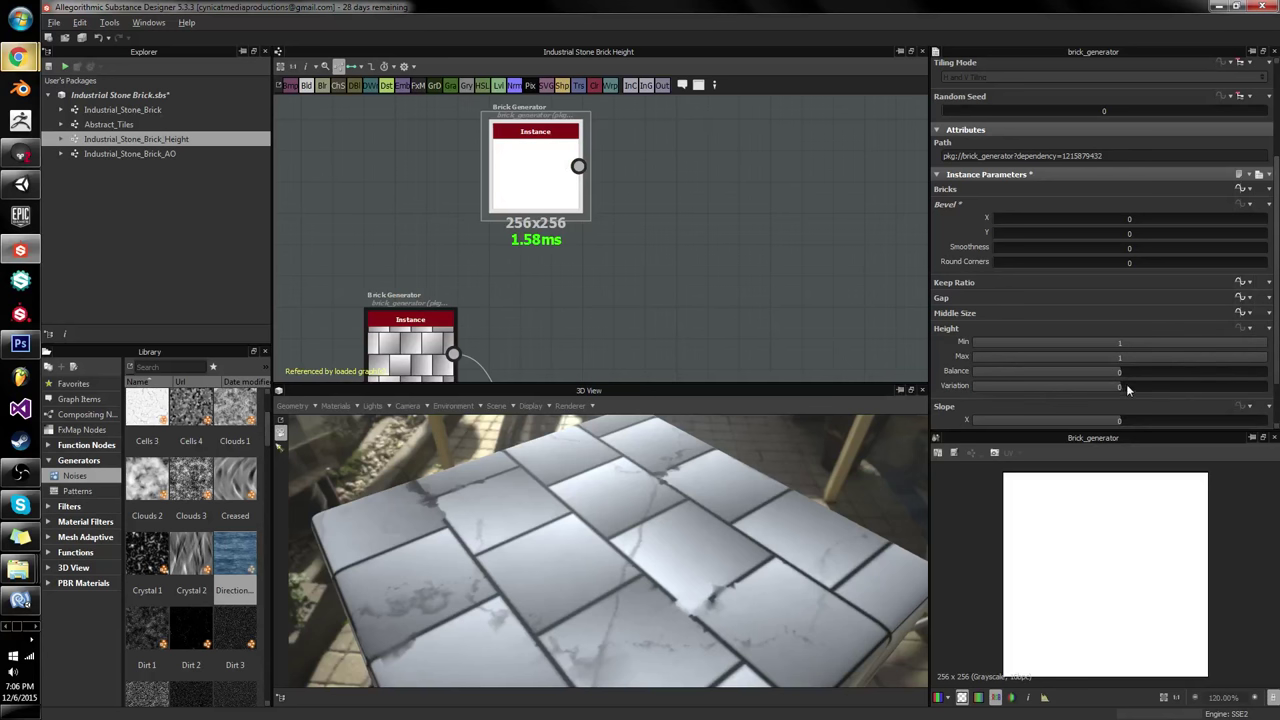
pyautogui.moveTo(1127, 386); pyautogui.dragTo(1278, 392)
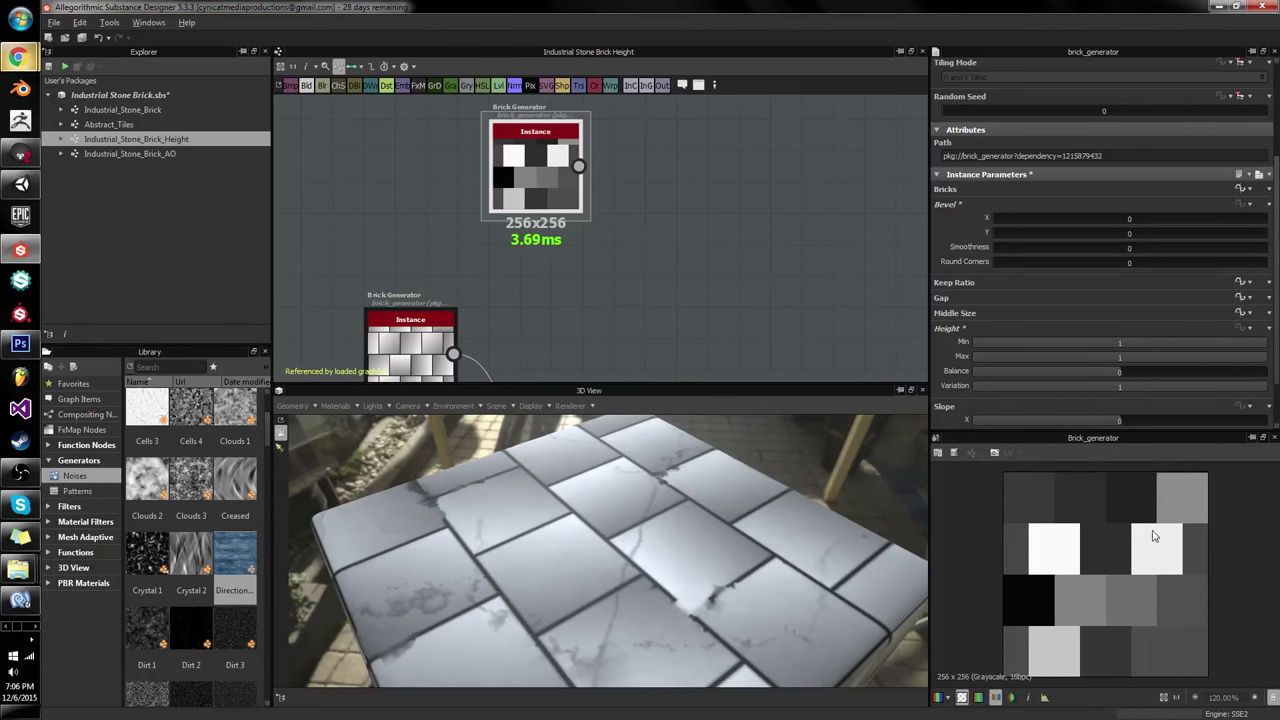
# Step: Examine the copied Brick Generator's flat grayscale bricks in 2D and compare them with the original generator's output
pyautogui.scroll(2, 1107, 559)
pyautogui.scroll(2, 1108, 553)
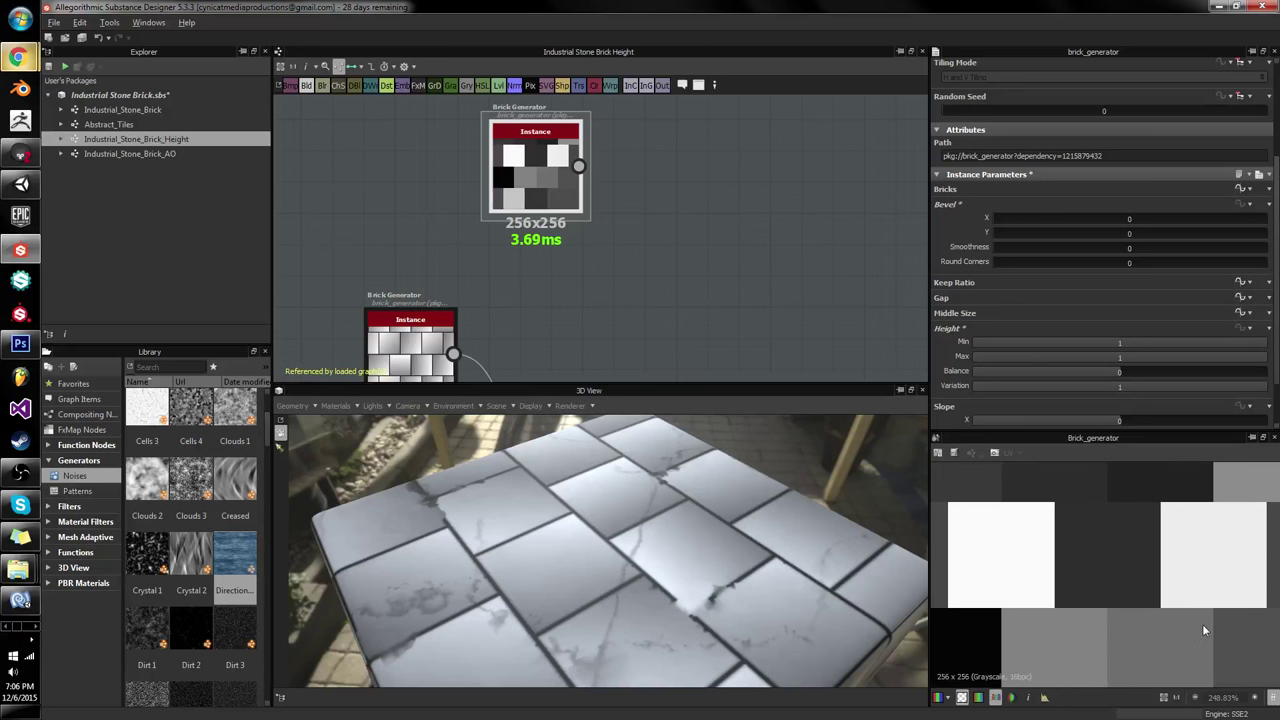
pyautogui.press('f')
pyautogui.click(415, 350)
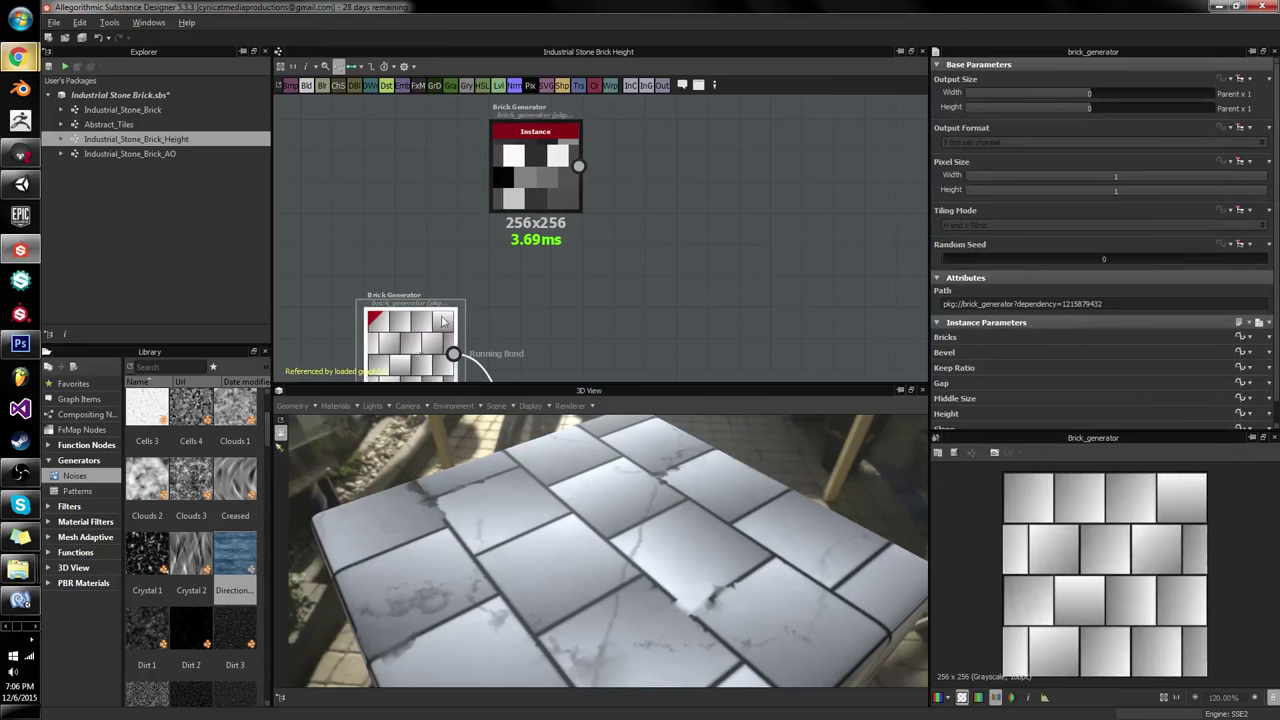
pyautogui.click(522, 173)
pyautogui.click(398, 352)
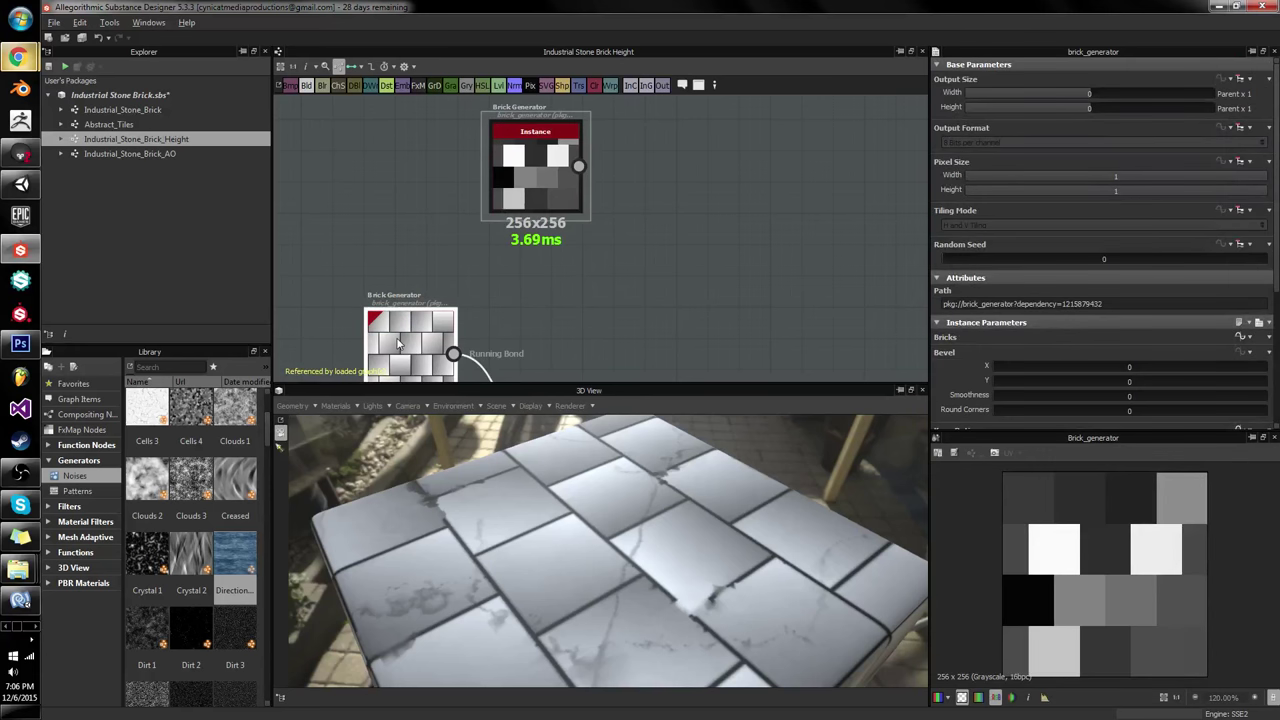
pyautogui.click(560, 174)
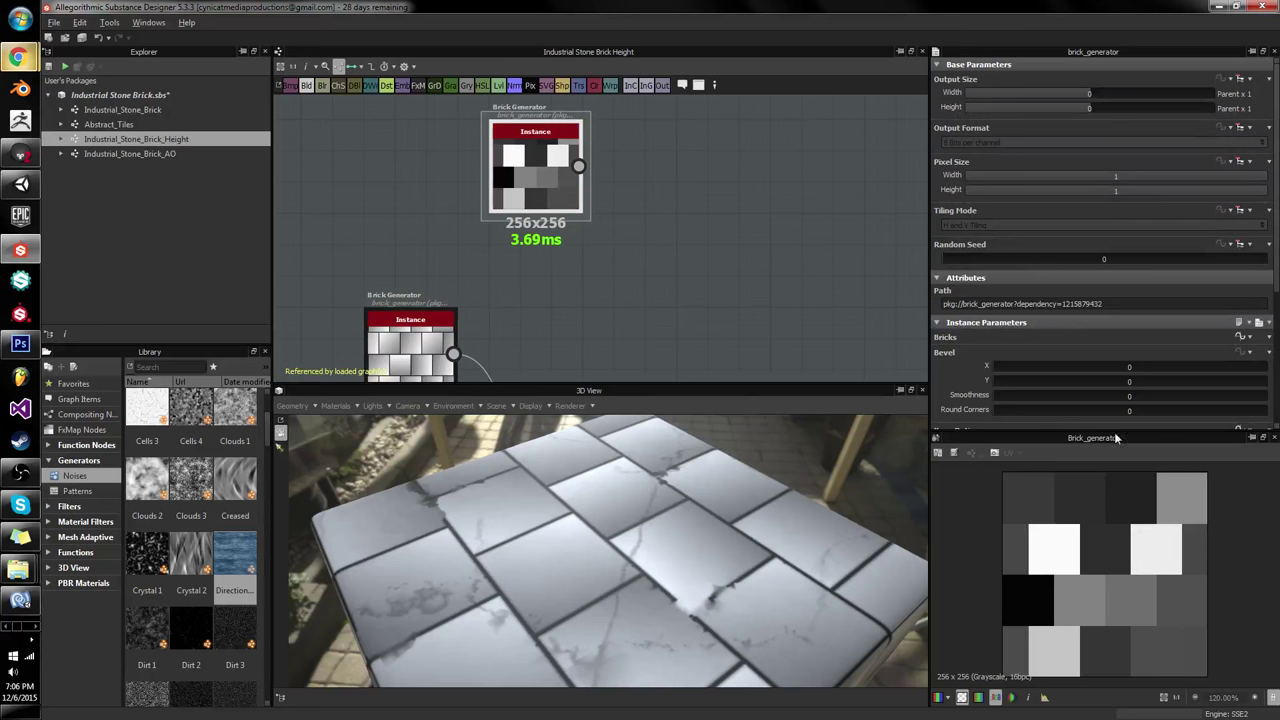
pyautogui.scroll(5, 1097, 520)
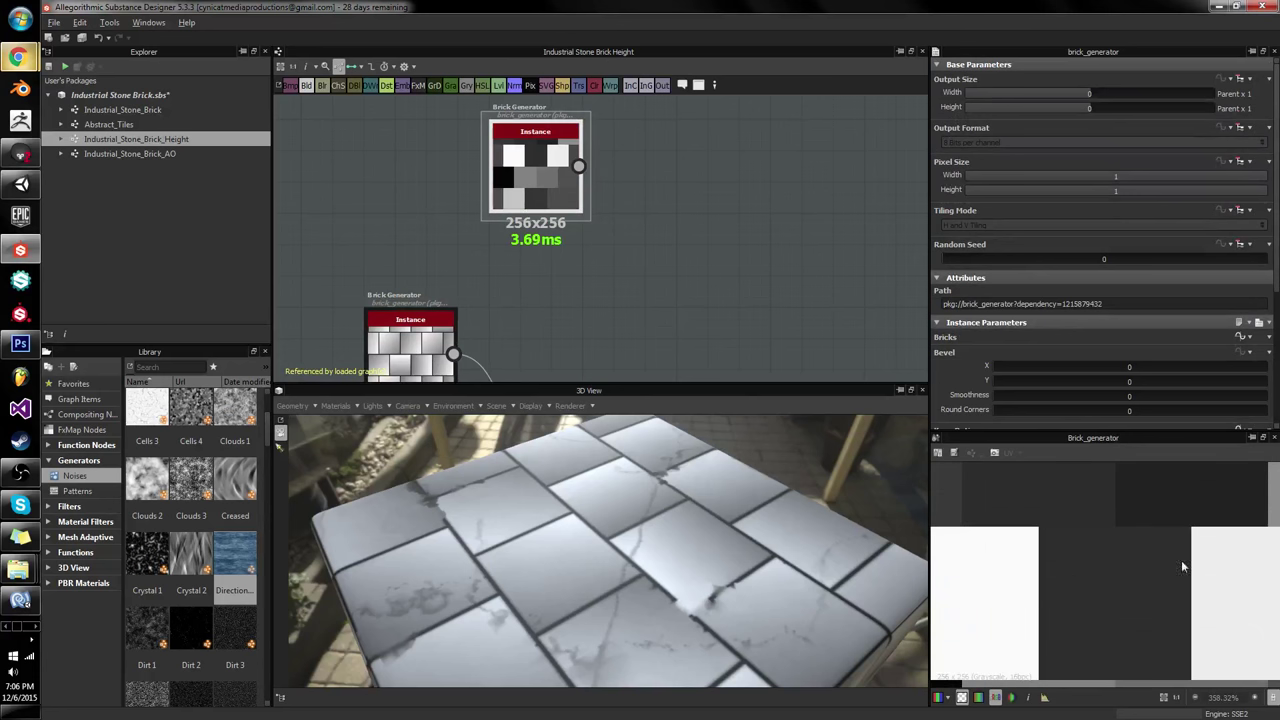
# Step: Create an output node for the copied Brick Generator and move it closer to the generator
pyautogui.moveTo(617, 253); pyautogui.dragTo(570, 289, button='middle')
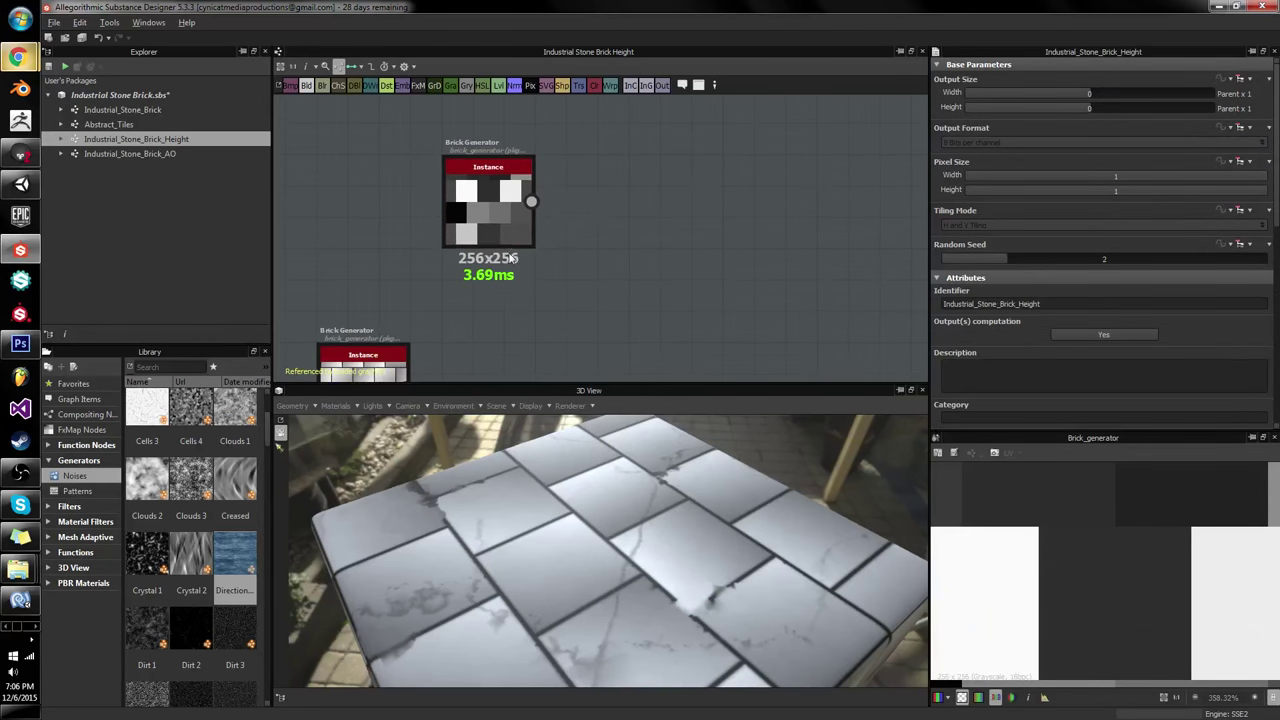
pyautogui.click(499, 213)
pyautogui.rightClick(495, 162)
pyautogui.moveTo(646, 279)
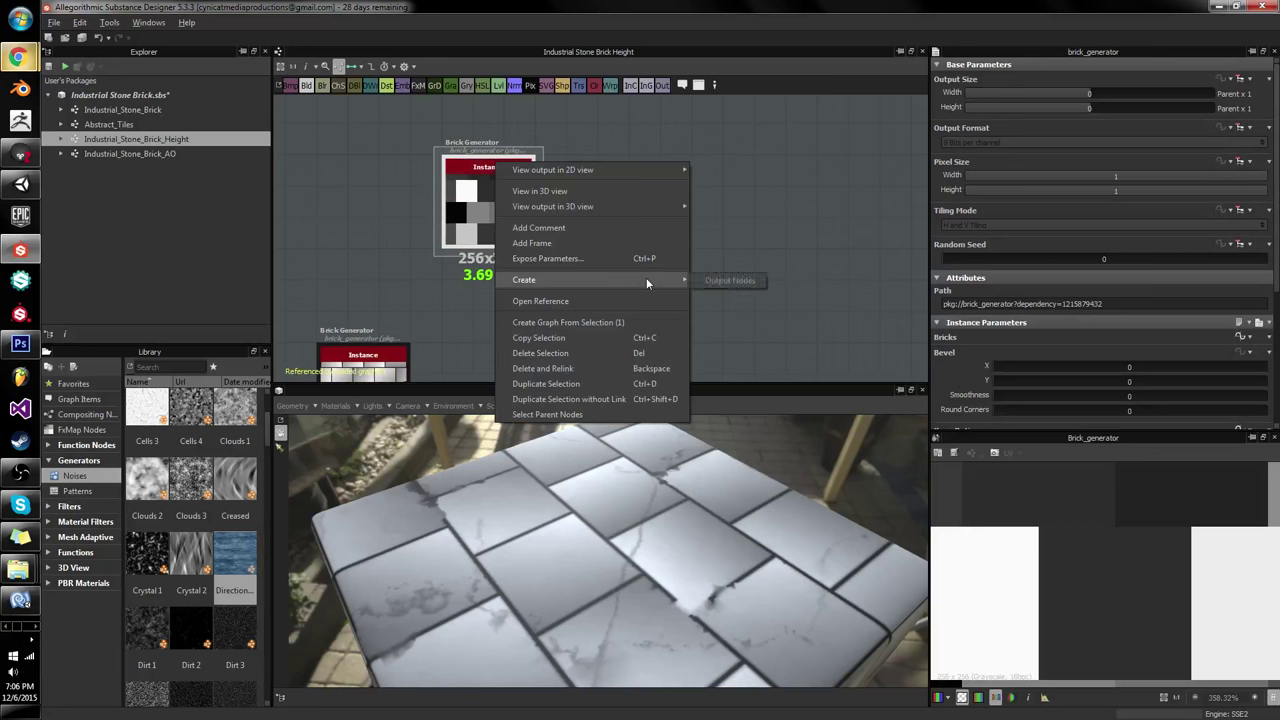
pyautogui.click(705, 279)
pyautogui.click(767, 218)
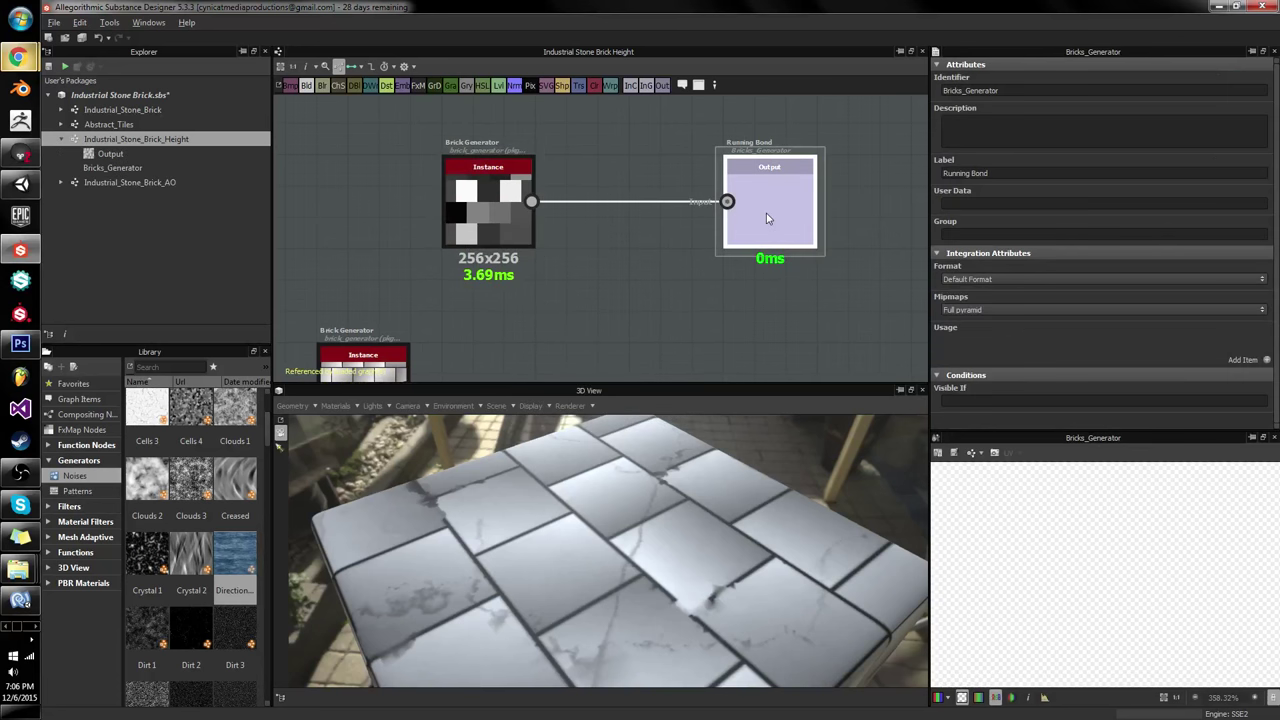
pyautogui.moveTo(766, 213); pyautogui.dragTo(704, 213)
# Step: Set the new output node's identifier to "color" and replace its label with "Color"
pyautogui.tripleClick(1004, 170)
pyautogui.press('BackSpace')
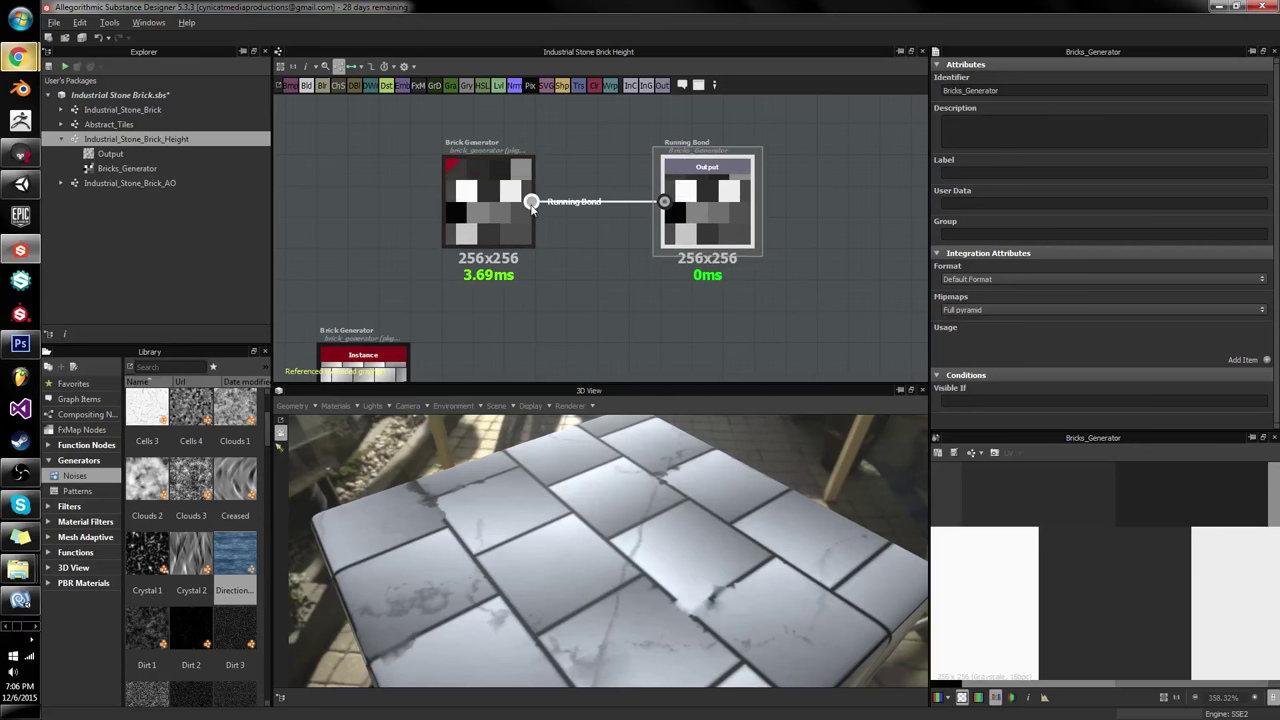
pyautogui.click(480, 199)
pyautogui.moveTo(428, 326); pyautogui.dragTo(366, 415, button='middle')
pyautogui.click(709, 205)
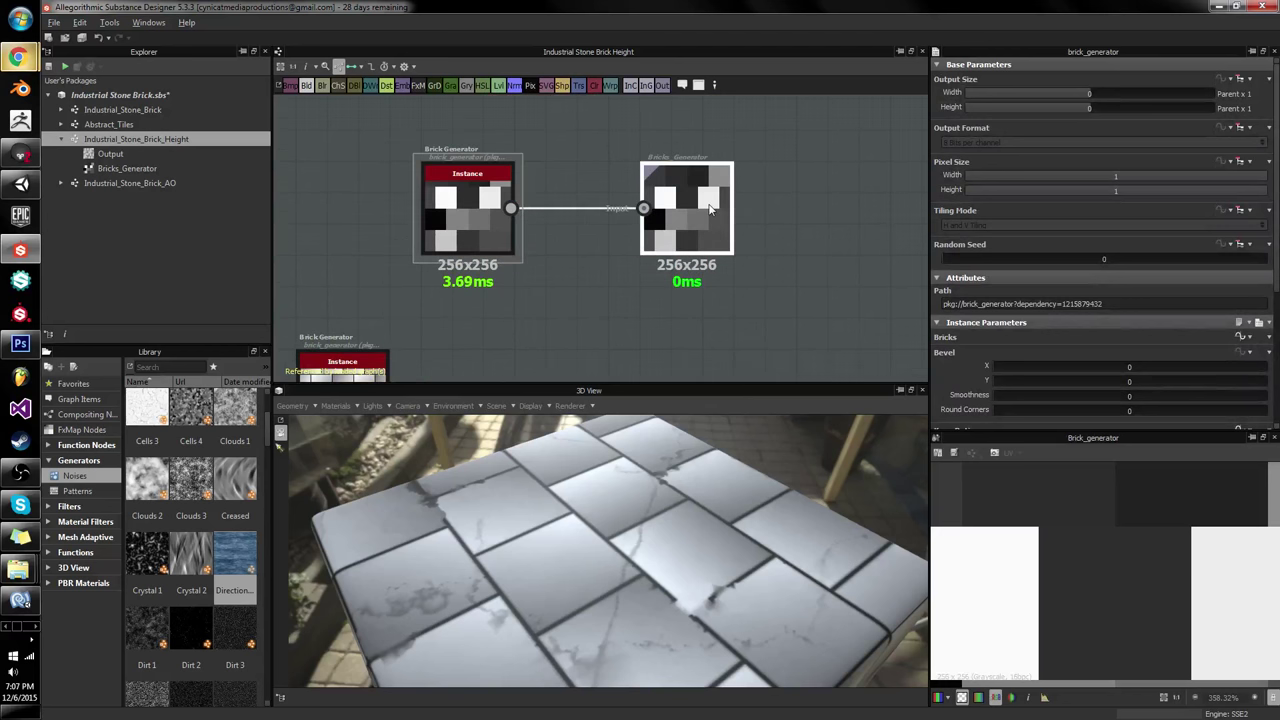
pyautogui.click(710, 207)
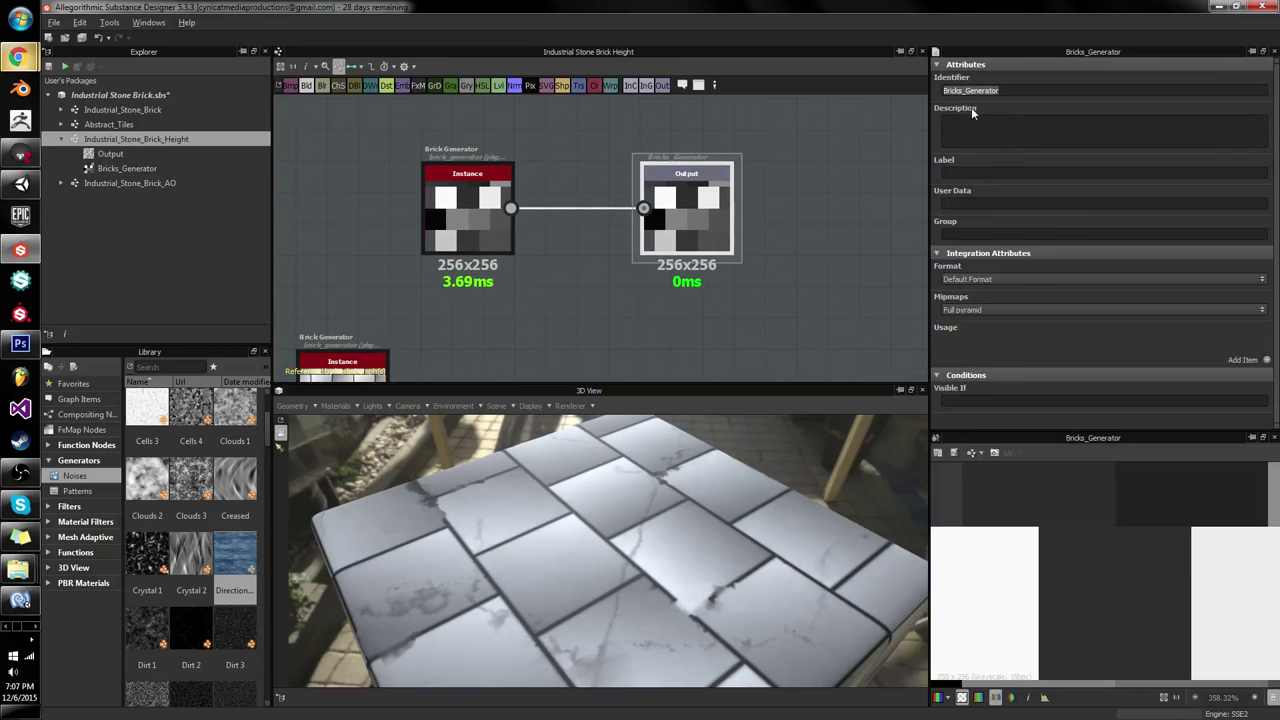
pyautogui.press('BackSpace')
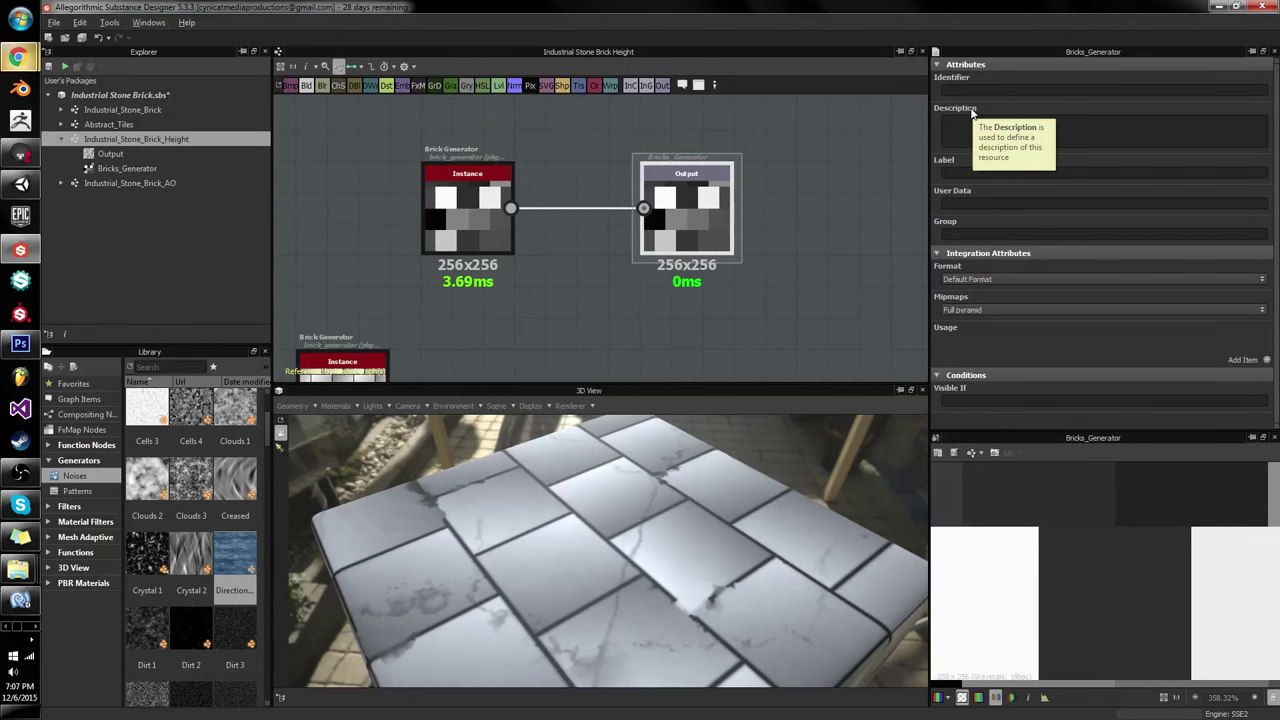
pyautogui.write('color')
pyautogui.press('Tab')
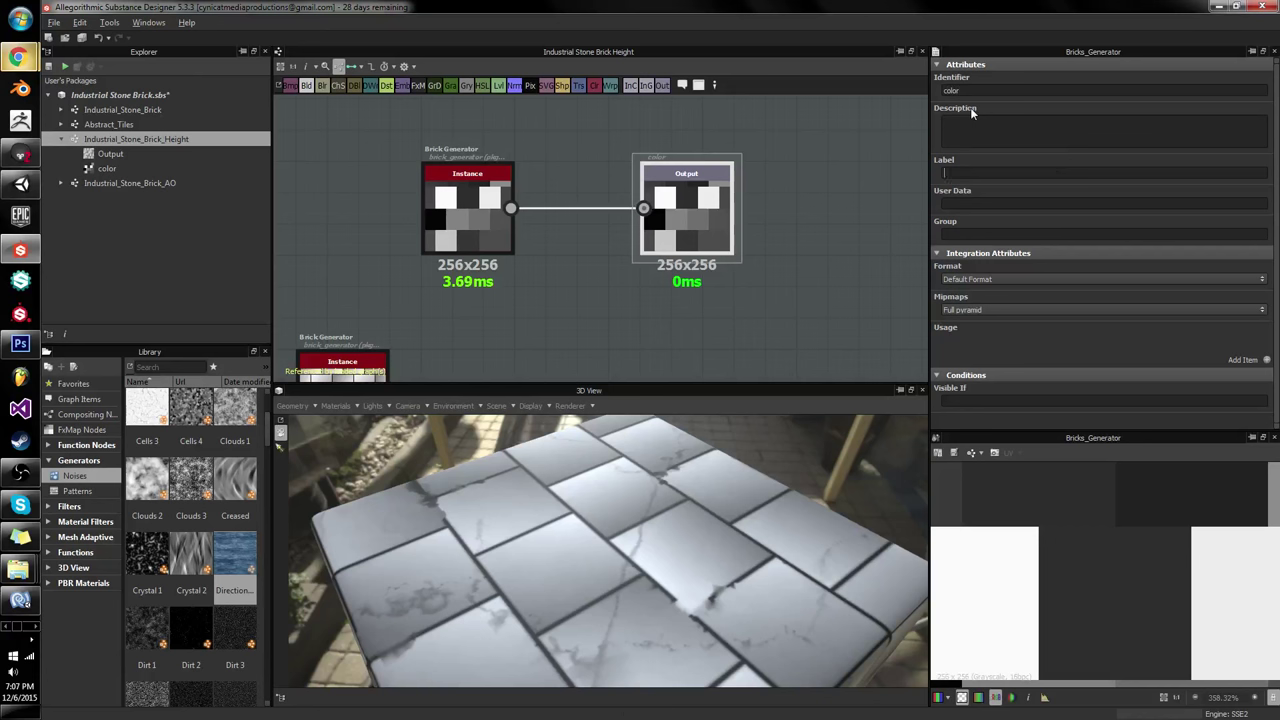
pyautogui.write('Color')
# Step: Save the Industrial Stone Brick package and return to the Industrial_Stone_Brick graph
pyautogui.click(489, 137)
pyautogui.hotkey('ctrl', 's')
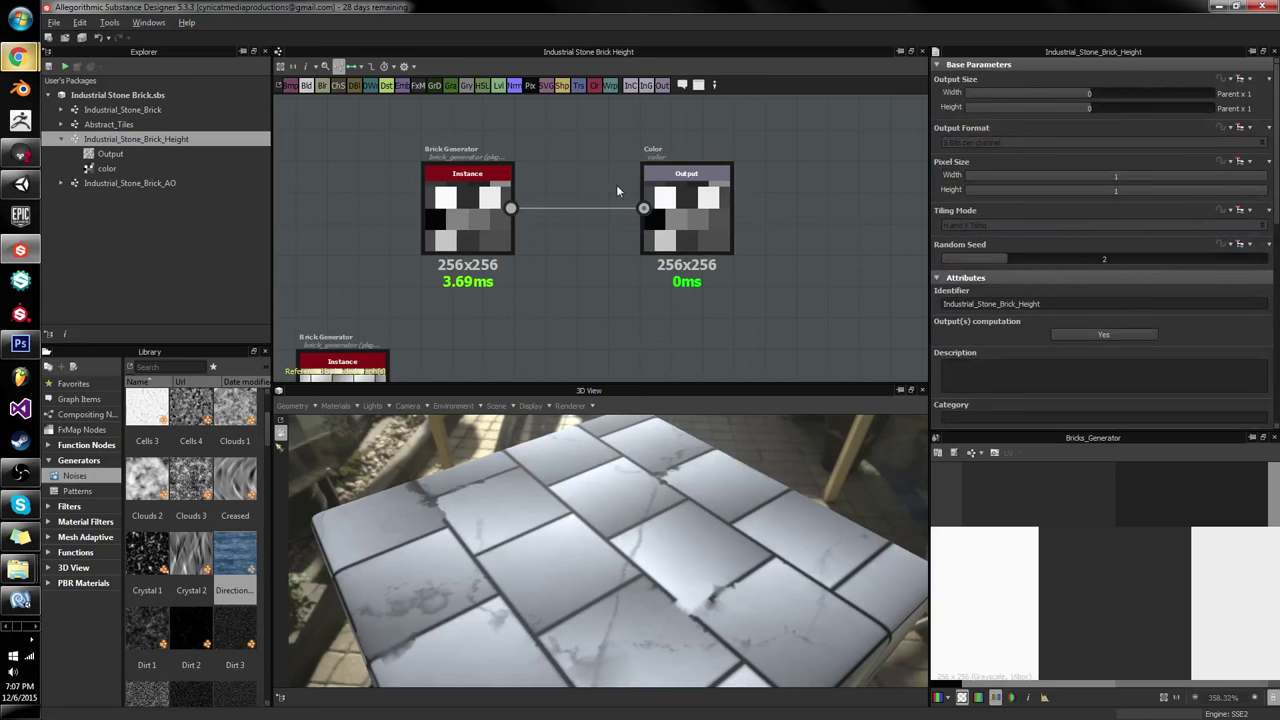
pyautogui.click(712, 213)
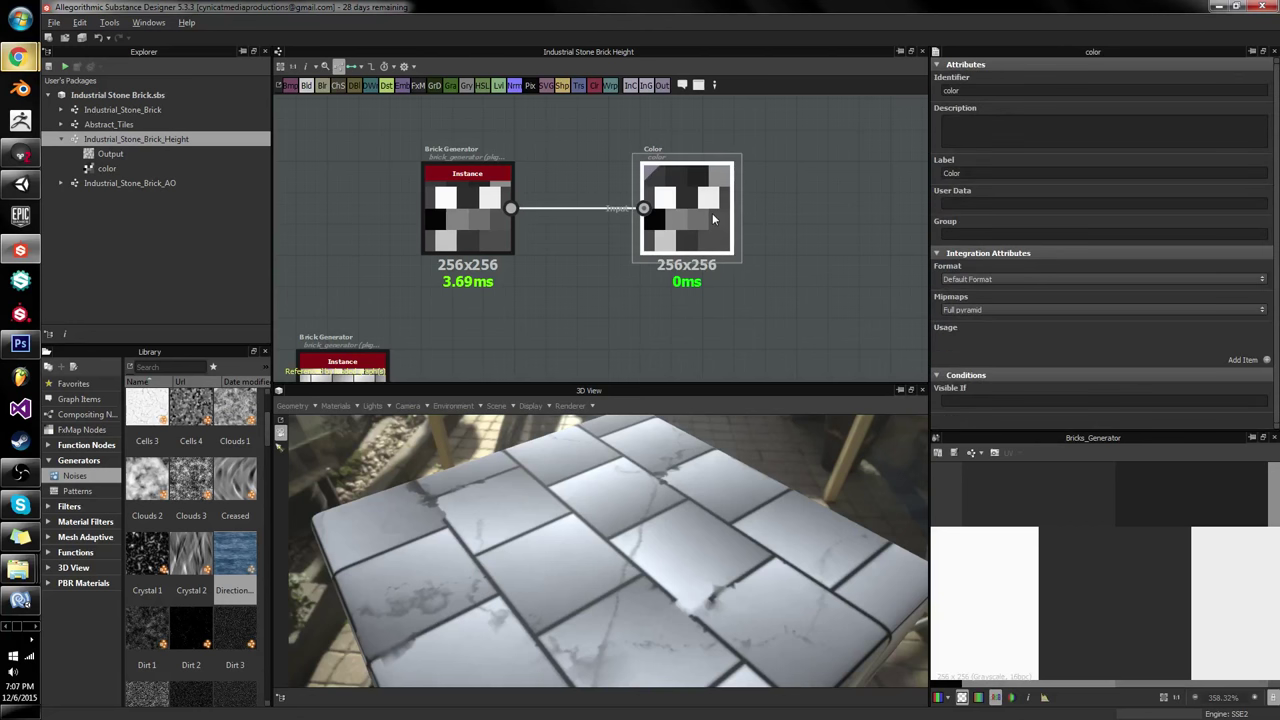
pyautogui.doubleClick(162, 112)
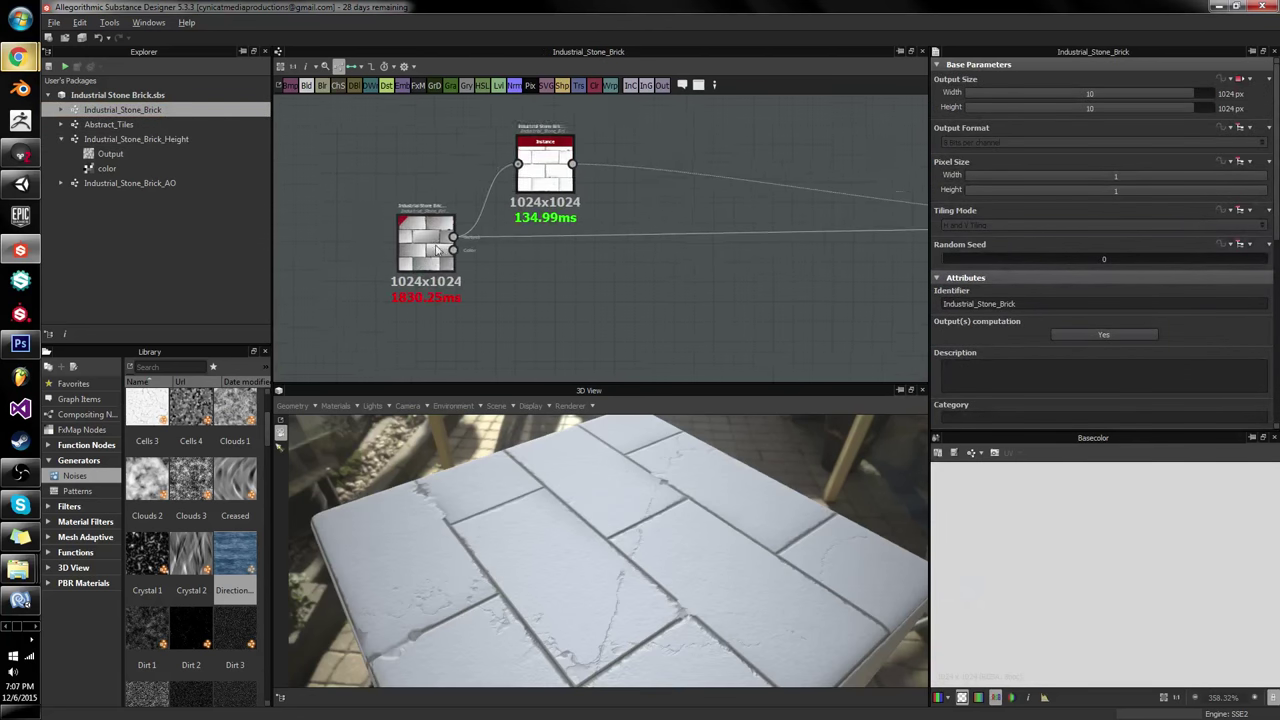
# Step: Display the height instance's Color output in the 2D view and examine its flat grayscale bricks
pyautogui.scroll(2, 437, 249)
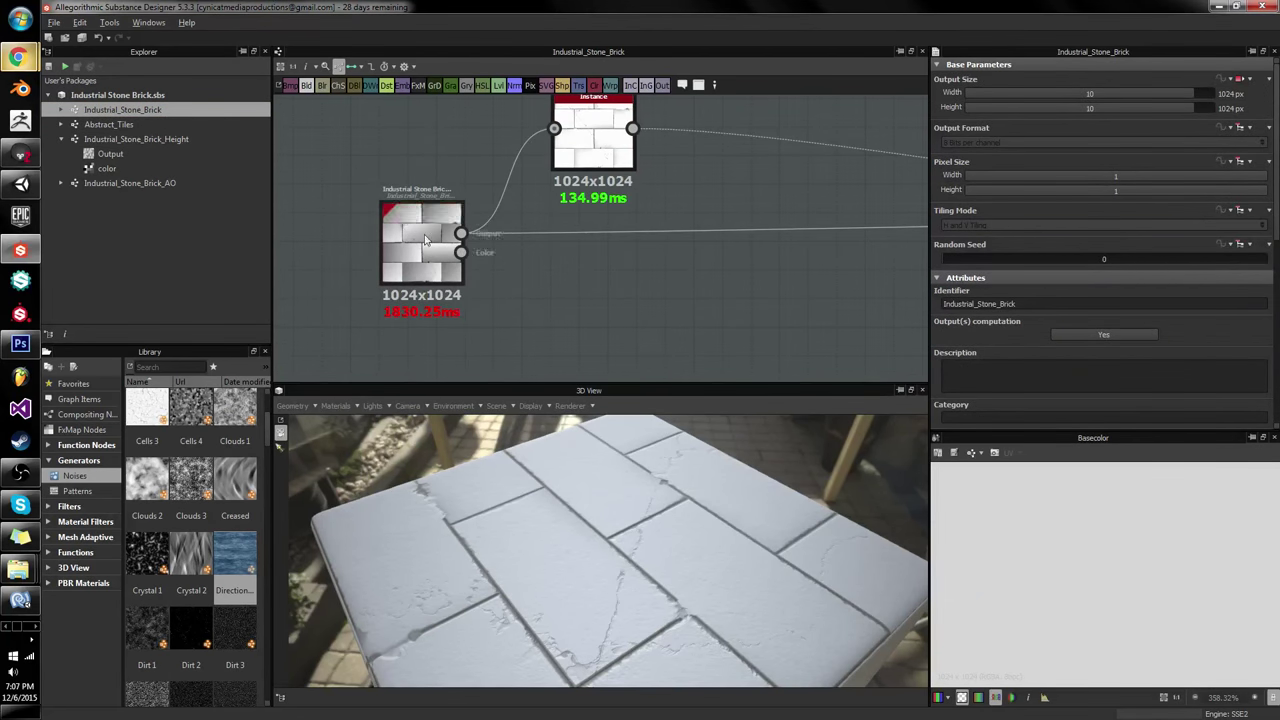
pyautogui.moveTo(461, 252); pyautogui.dragTo(568, 299)
pyautogui.moveTo(461, 255); pyautogui.dragTo(526, 311)
pyautogui.click(432, 263)
pyautogui.moveTo(461, 252); pyautogui.dragTo(628, 272)
pyautogui.doubleClick(463, 253)
pyautogui.scroll(-5, 975, 528)
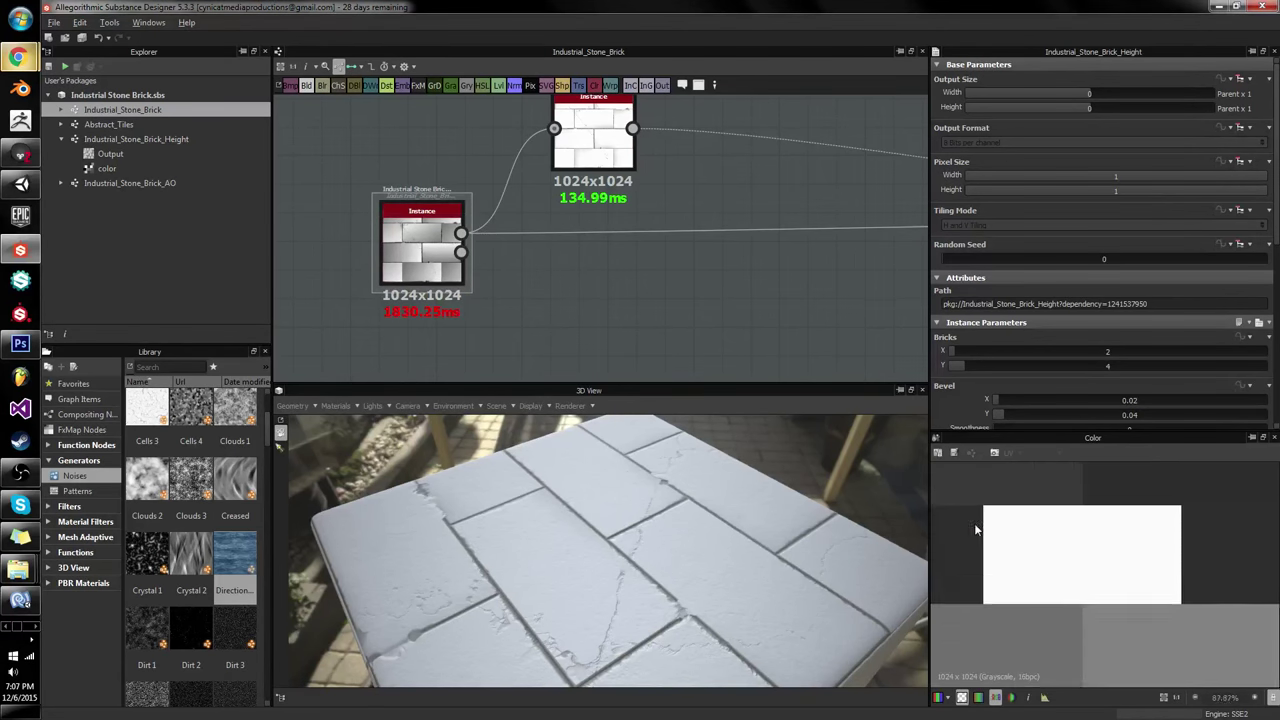
pyautogui.scroll(-5, 974, 520)
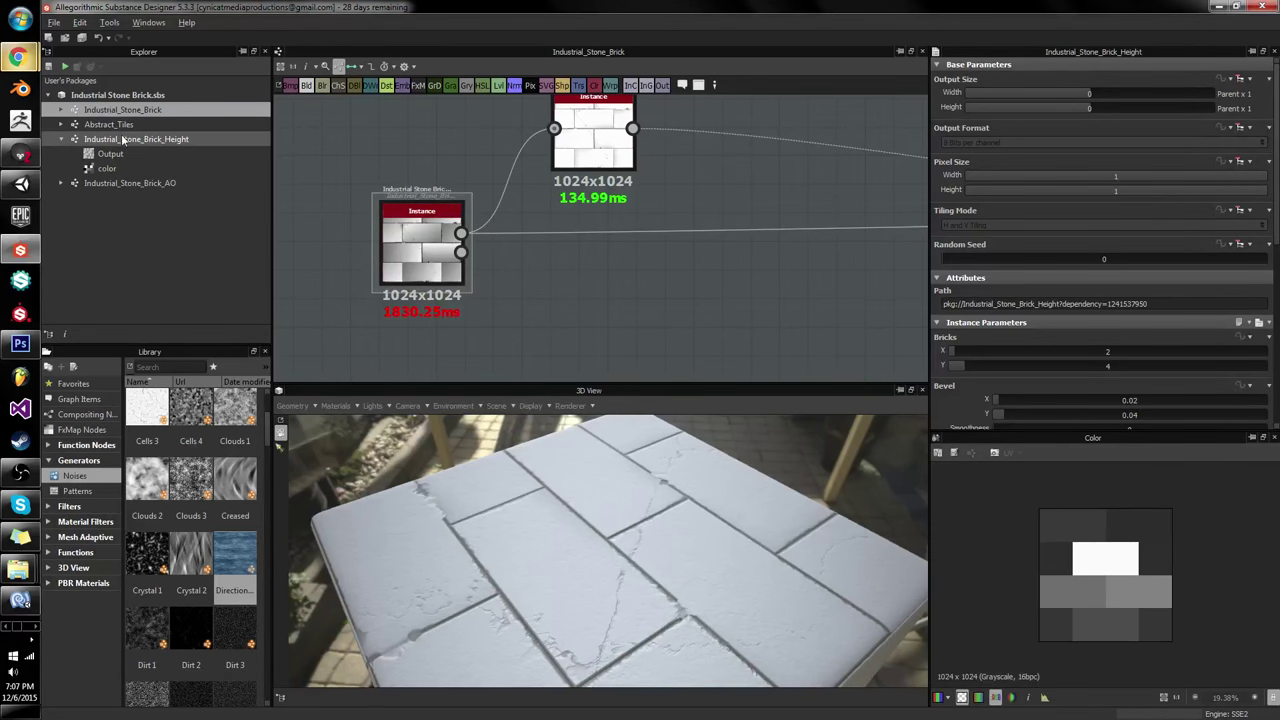
# Step: Open the Industrial_Stone_Brick_Height graph and select its Color output node
pyautogui.doubleClick(200, 145)
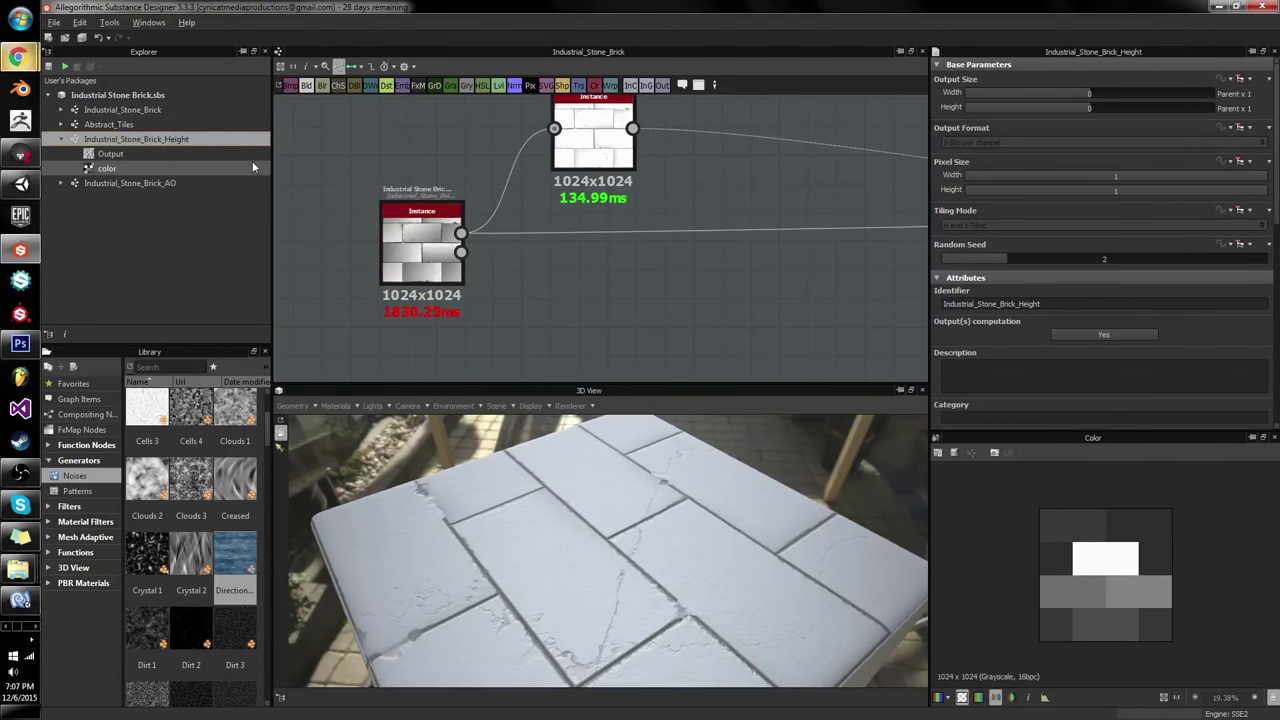
pyautogui.click(61, 139)
pyautogui.scroll(3, 563, 177)
pyautogui.moveTo(563, 177); pyautogui.dragTo(609, 332, button='middle')
pyautogui.scroll(5, 606, 332)
pyautogui.moveTo(654, 133); pyautogui.dragTo(697, 258, button='middle')
pyautogui.click(698, 262)
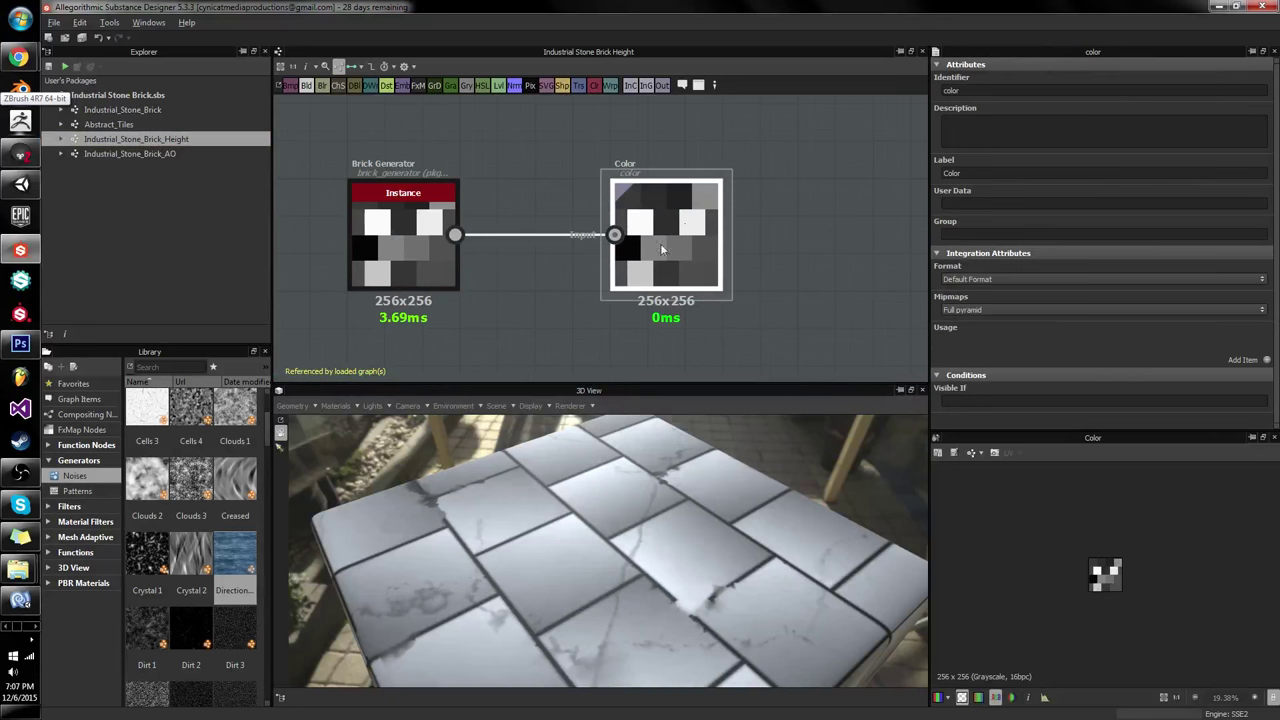
# Step: Add a new input parameter to the Industrial_Stone_Brick_Height graph and set its type to Boolean
pyautogui.click(531, 333)
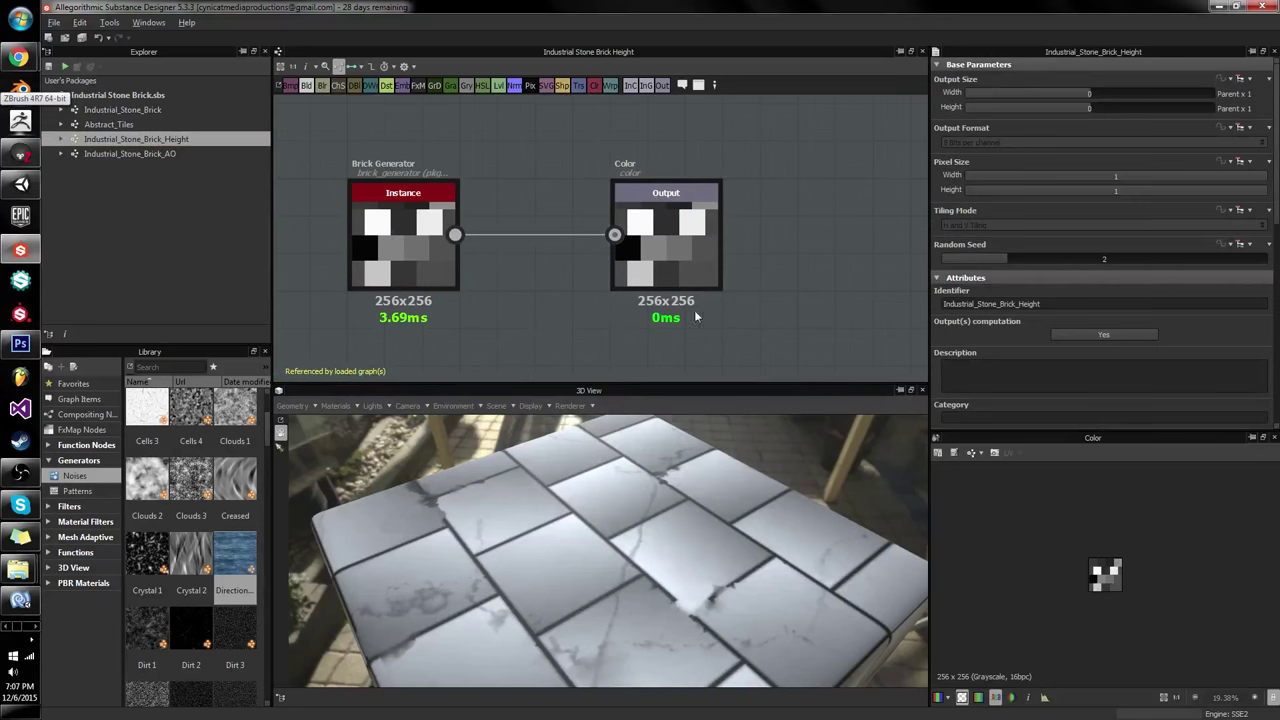
pyautogui.scroll(-5, 1092, 308)
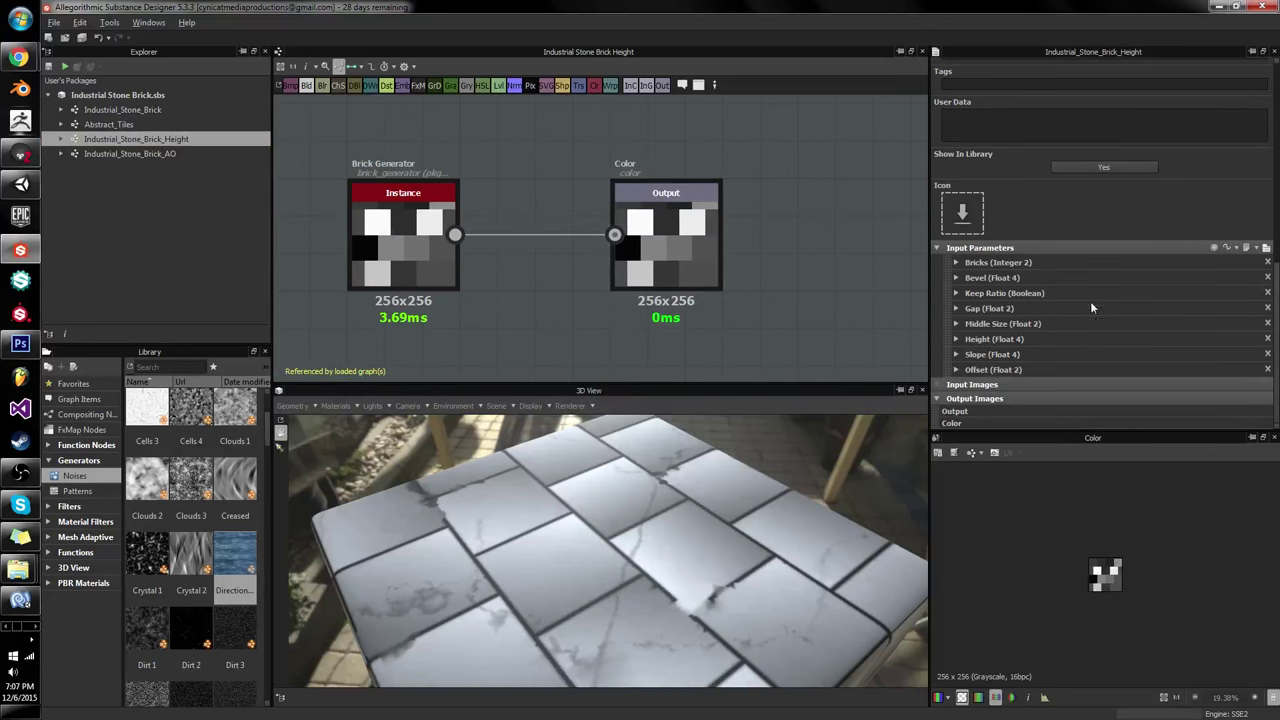
pyautogui.click(1214, 247)
pyautogui.scroll(-5, 1094, 292)
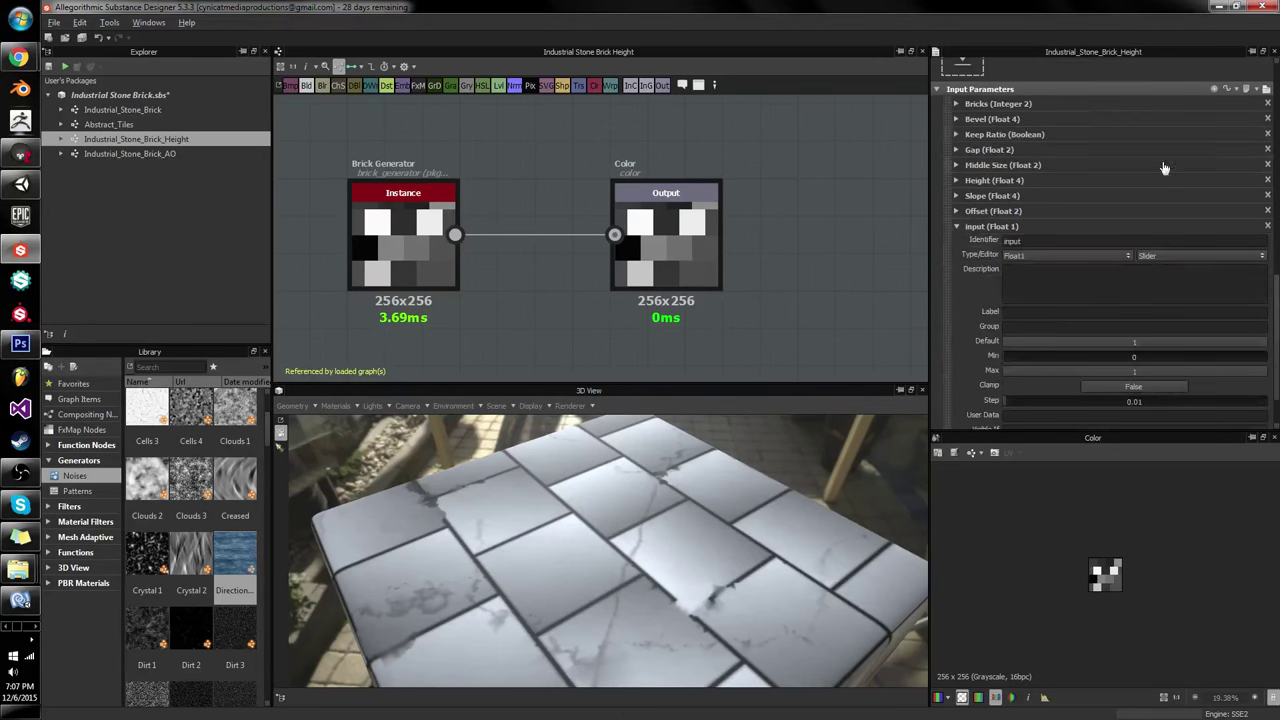
pyautogui.scroll(4, 1070, 90)
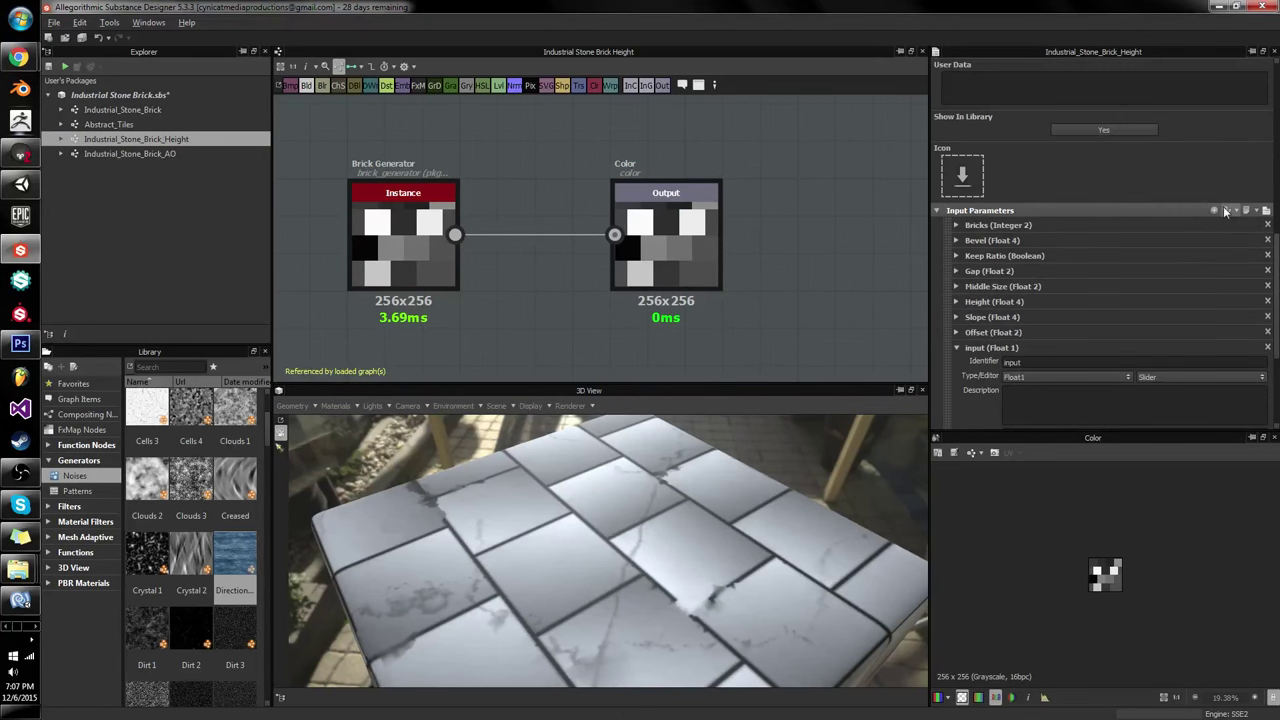
pyautogui.scroll(-3, 1125, 282)
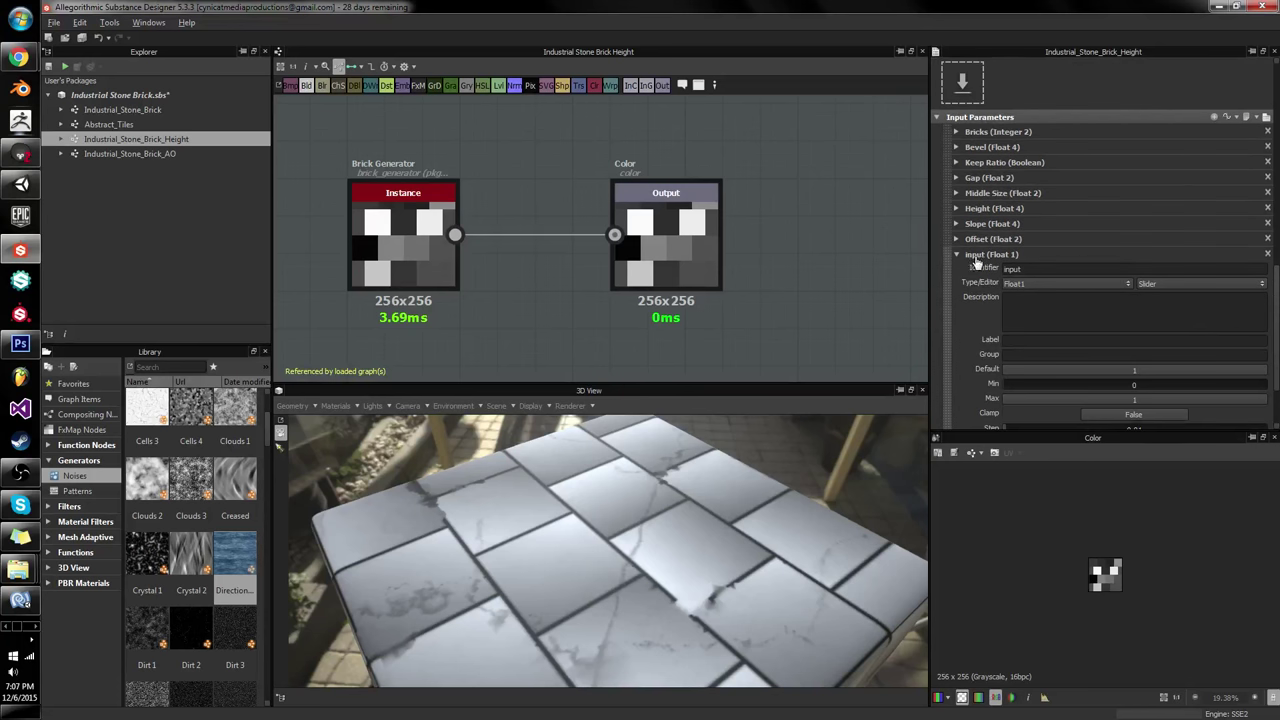
pyautogui.click(976, 263)
pyautogui.click(975, 370)
pyautogui.scroll(-4, 975, 370)
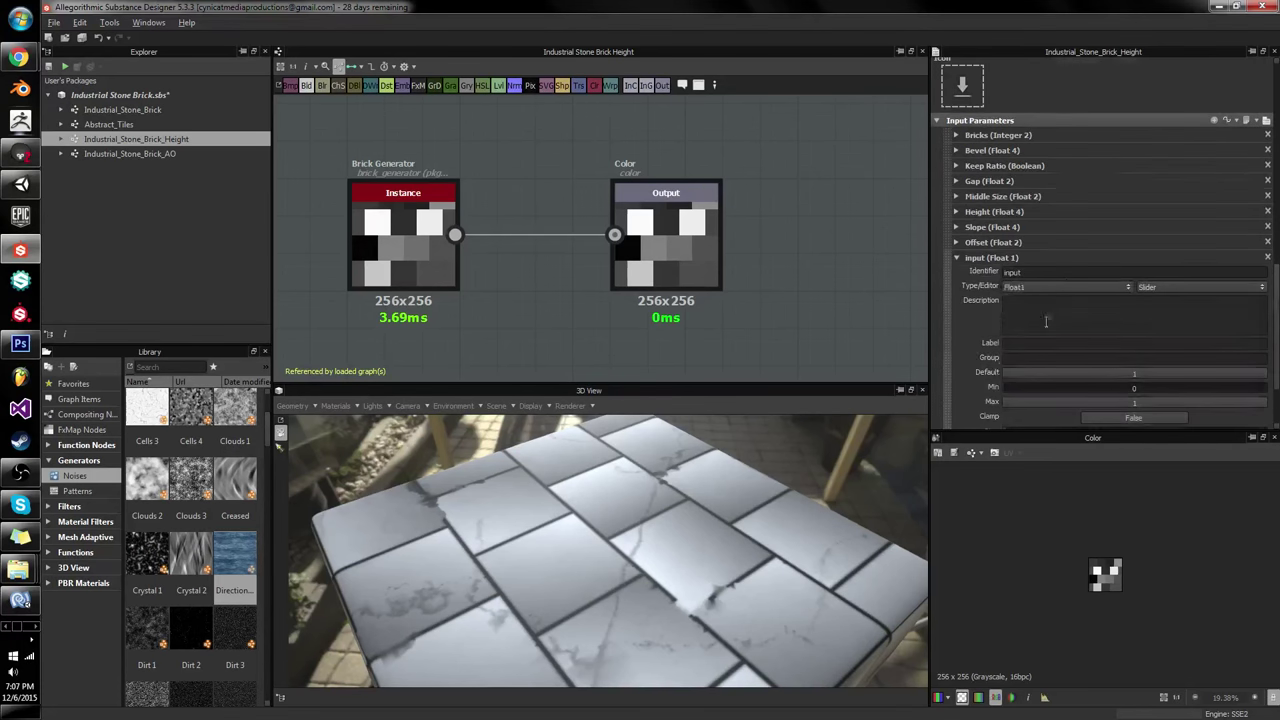
pyautogui.click(1020, 287)
pyautogui.click(1020, 300)
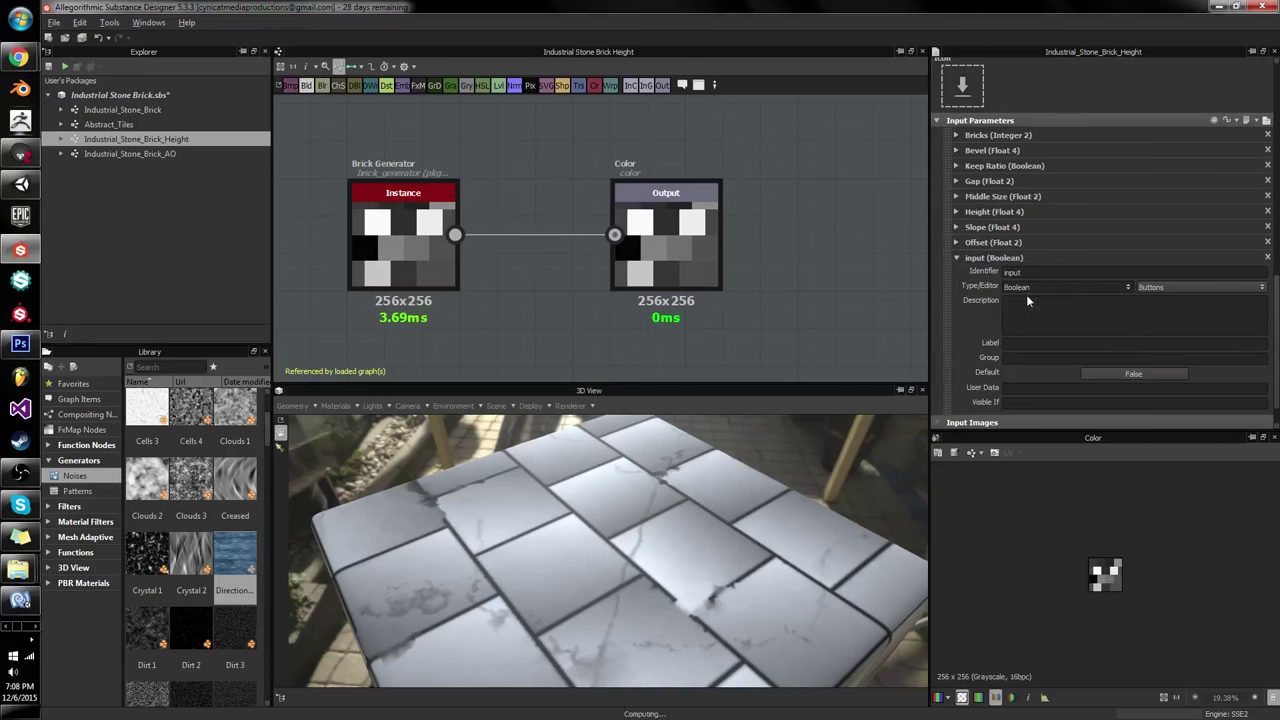
# Step: Set the new Boolean parameter's identifier to "expose_color"
pyautogui.moveTo(1047, 272); pyautogui.dragTo(869, 271)
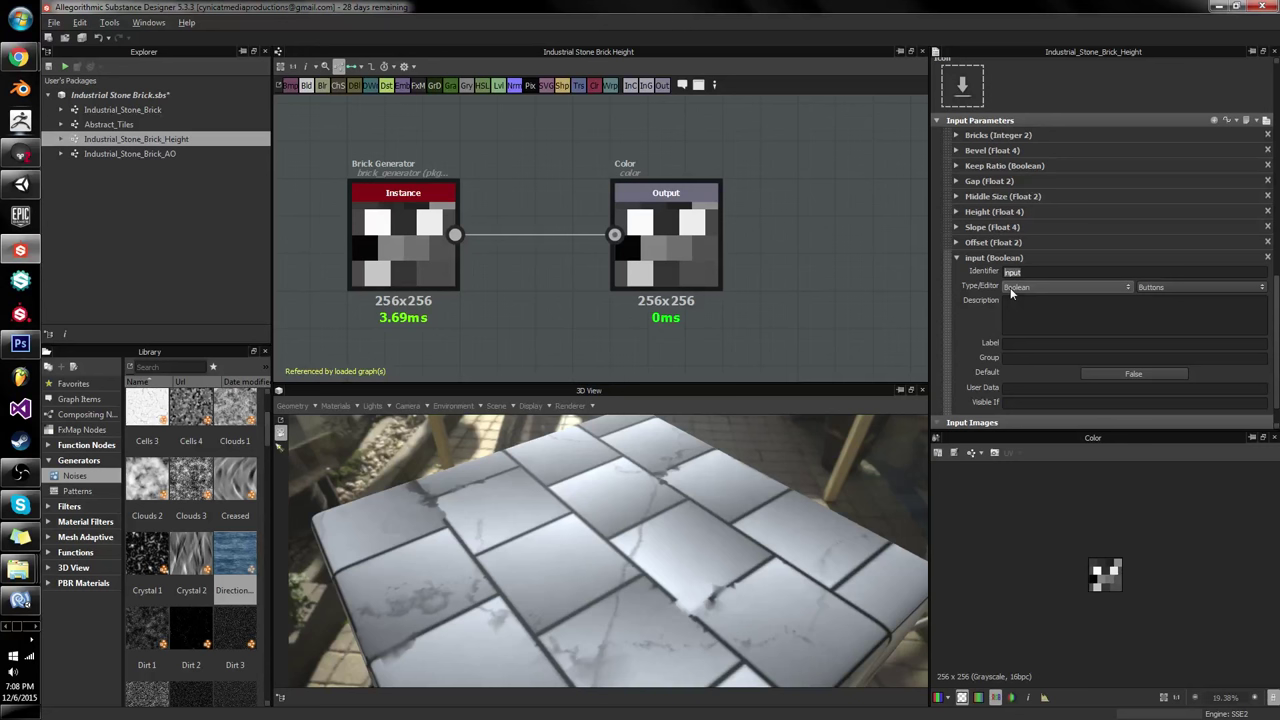
pyautogui.write('use')
pyautogui.press('BackSpace')
pyautogui.press('BackSpace')
pyautogui.press('BackSpace')
pyautogui.press('BackSpace')
pyautogui.write('expose_color')
pyautogui.press('Return')
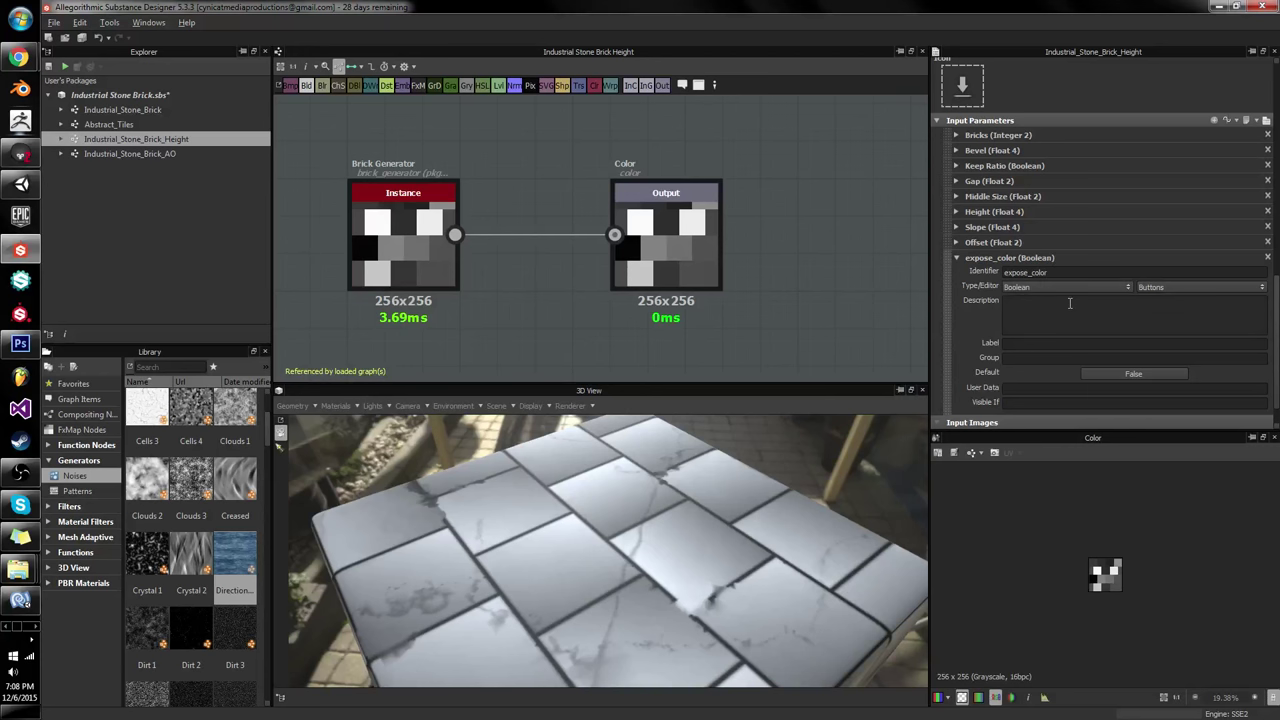
# Step: Give the expose_color parameter the label "Expose Color"
pyautogui.moveTo(1069, 271); pyautogui.dragTo(987, 282)
pyautogui.click(1008, 343)
pyautogui.write('Ep')
pyautogui.write('Exp')
pyautogui.press('BackSpace')
pyautogui.press('BackSpace')
pyautogui.write('pose Color')
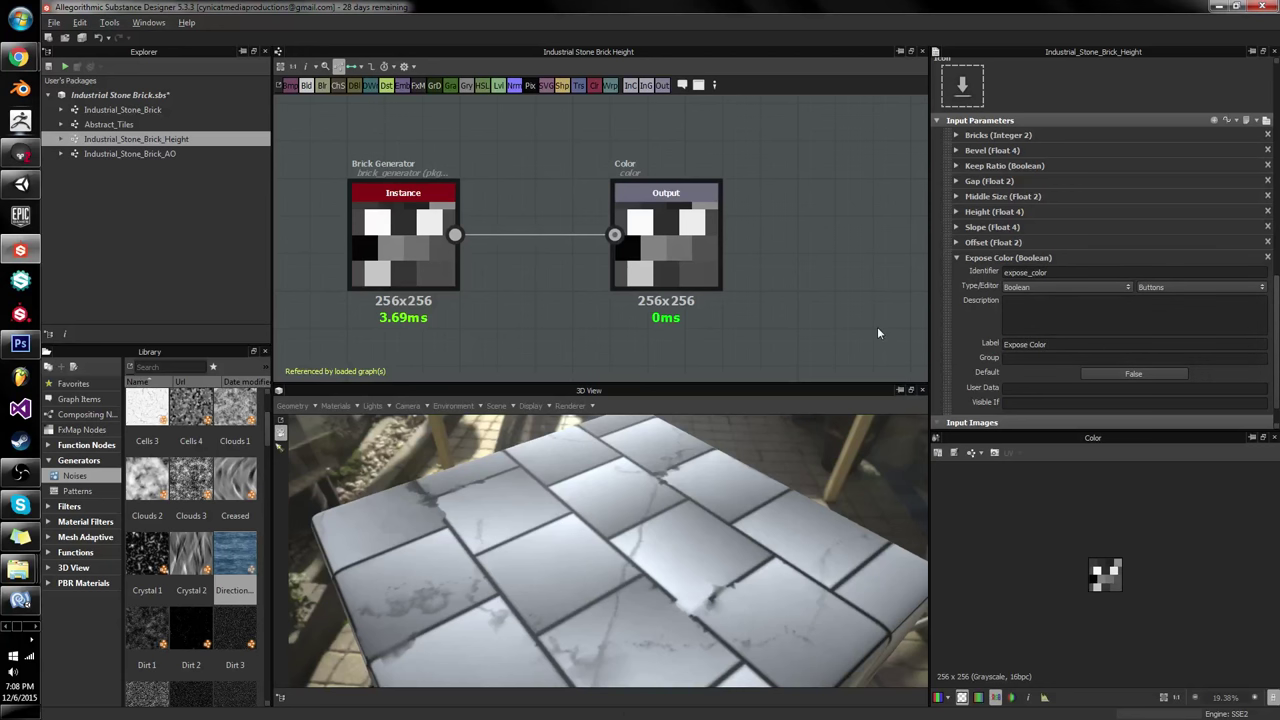
pyautogui.click(1063, 302)
# Step: Enter "input" as the Color output's Visible If condition and check the graph's input parameter and output lists
pyautogui.moveTo(690, 250); pyautogui.dragTo(653, 250)
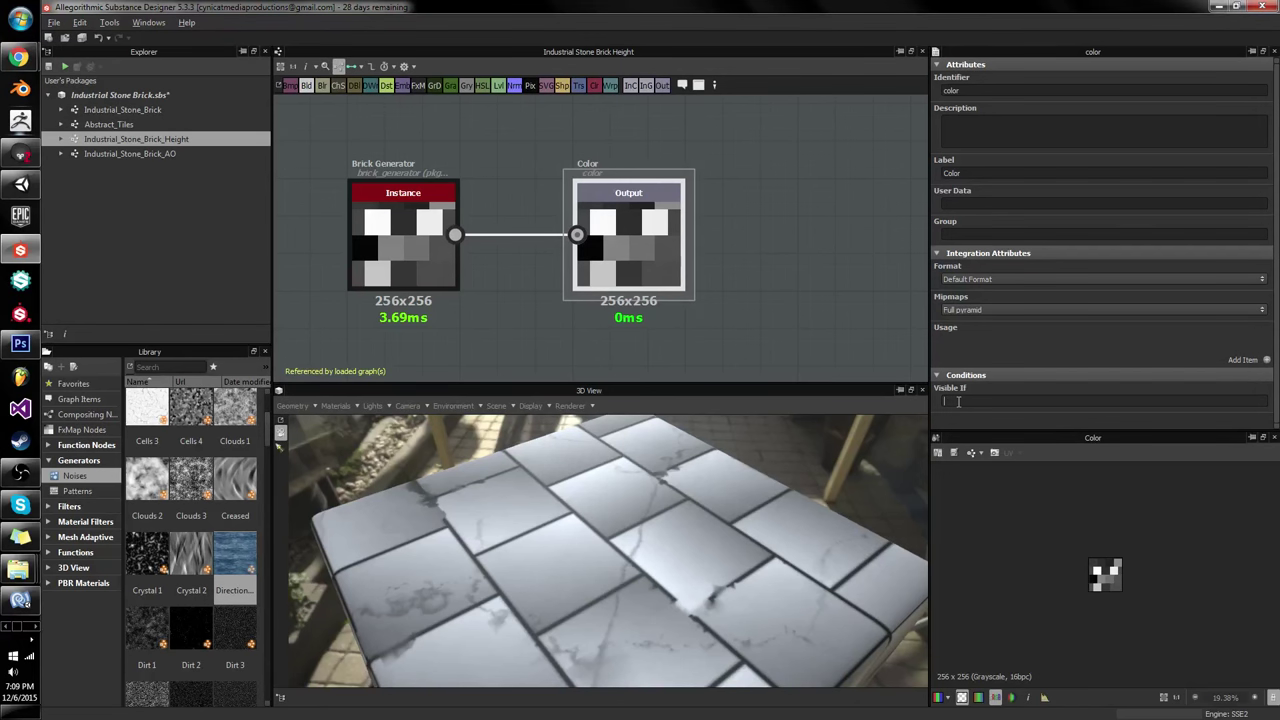
pyautogui.write('input')
pyautogui.press('Return')
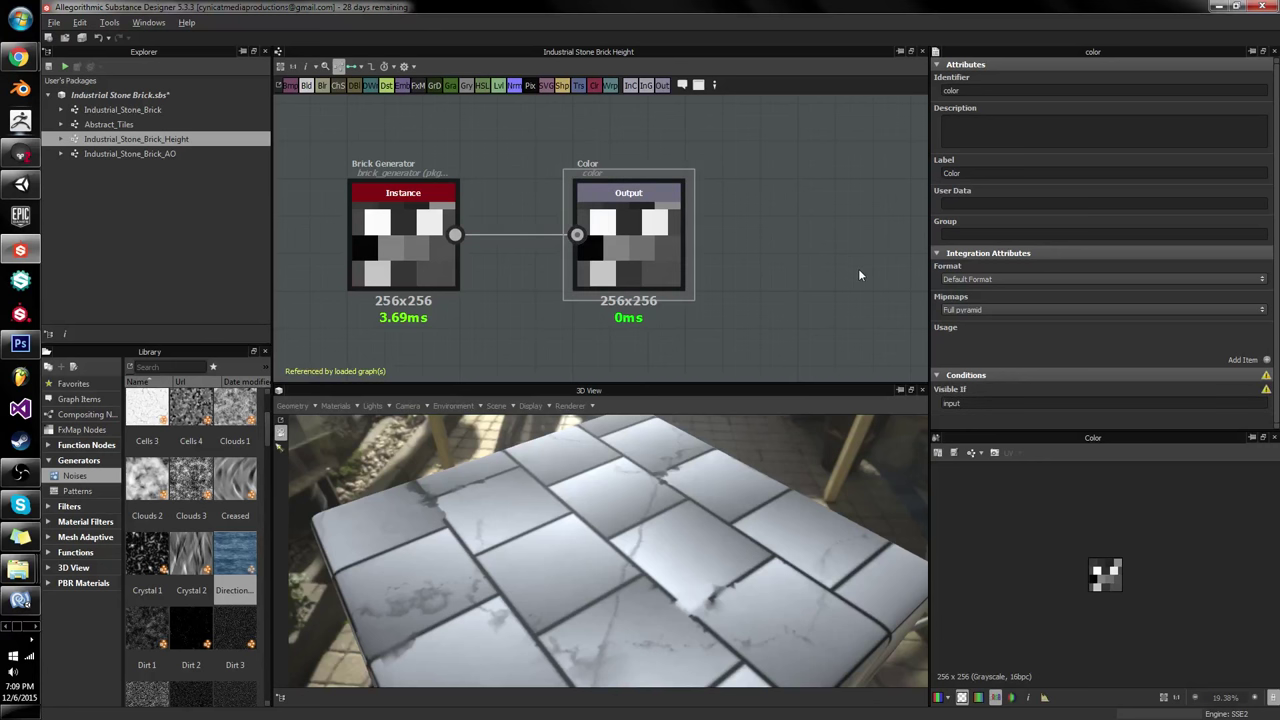
pyautogui.click(800, 285)
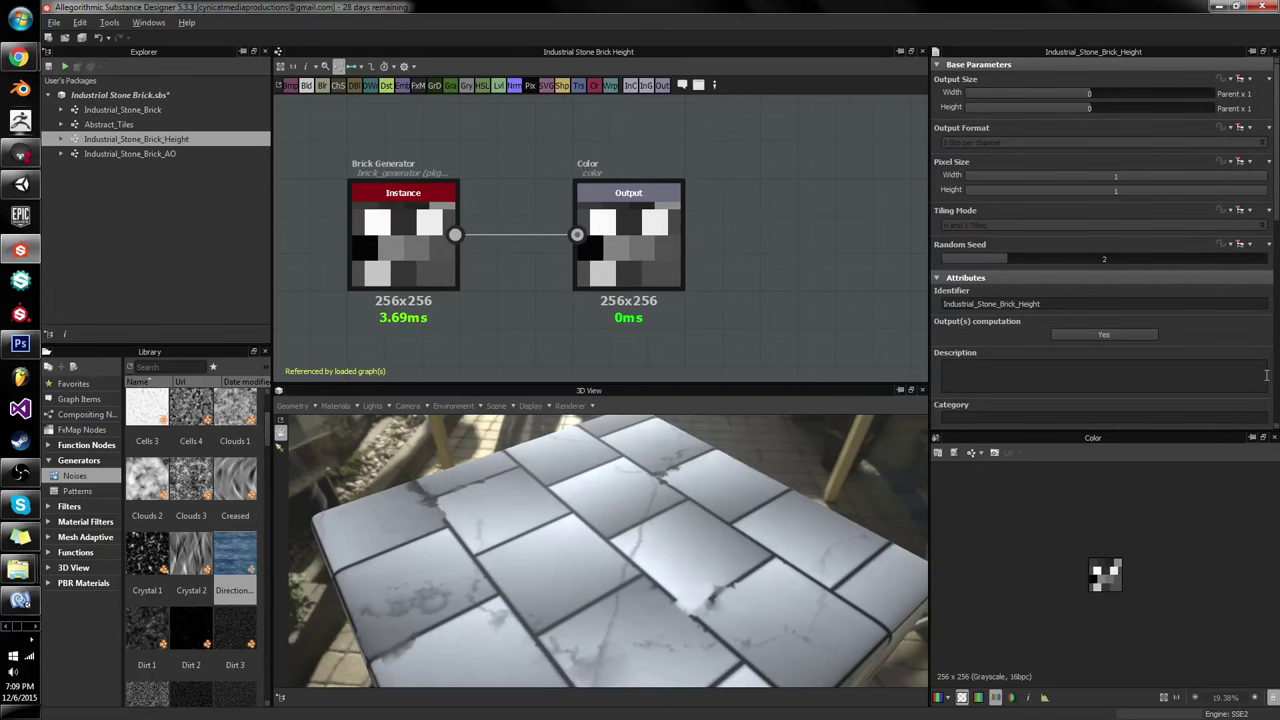
pyautogui.scroll(-10, 1266, 375)
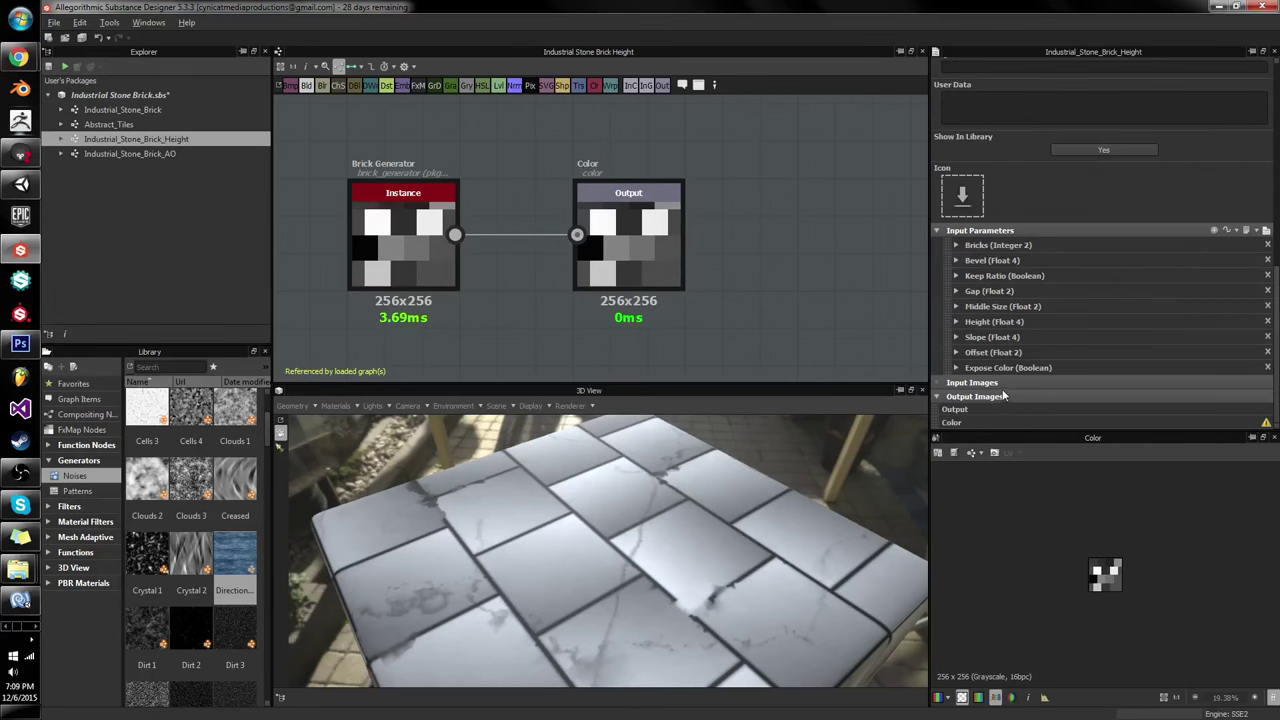
pyautogui.moveTo(1266, 425)
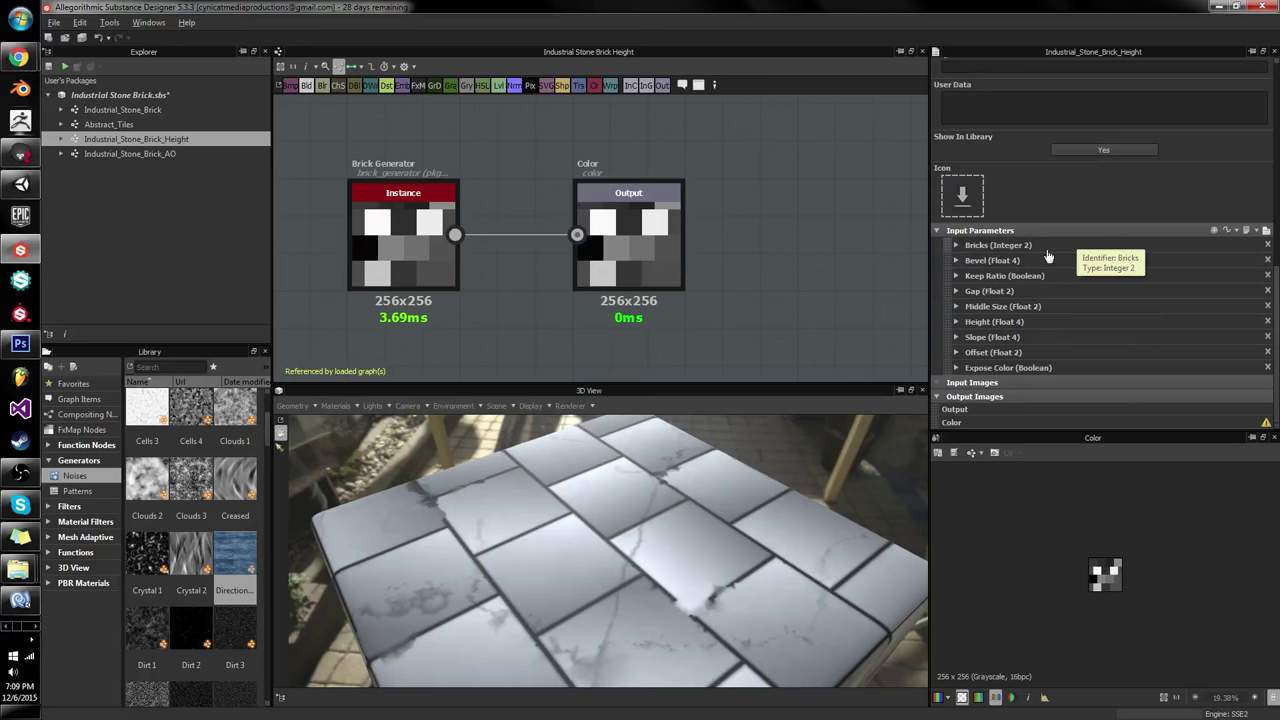
pyautogui.scroll(3, 963, 237)
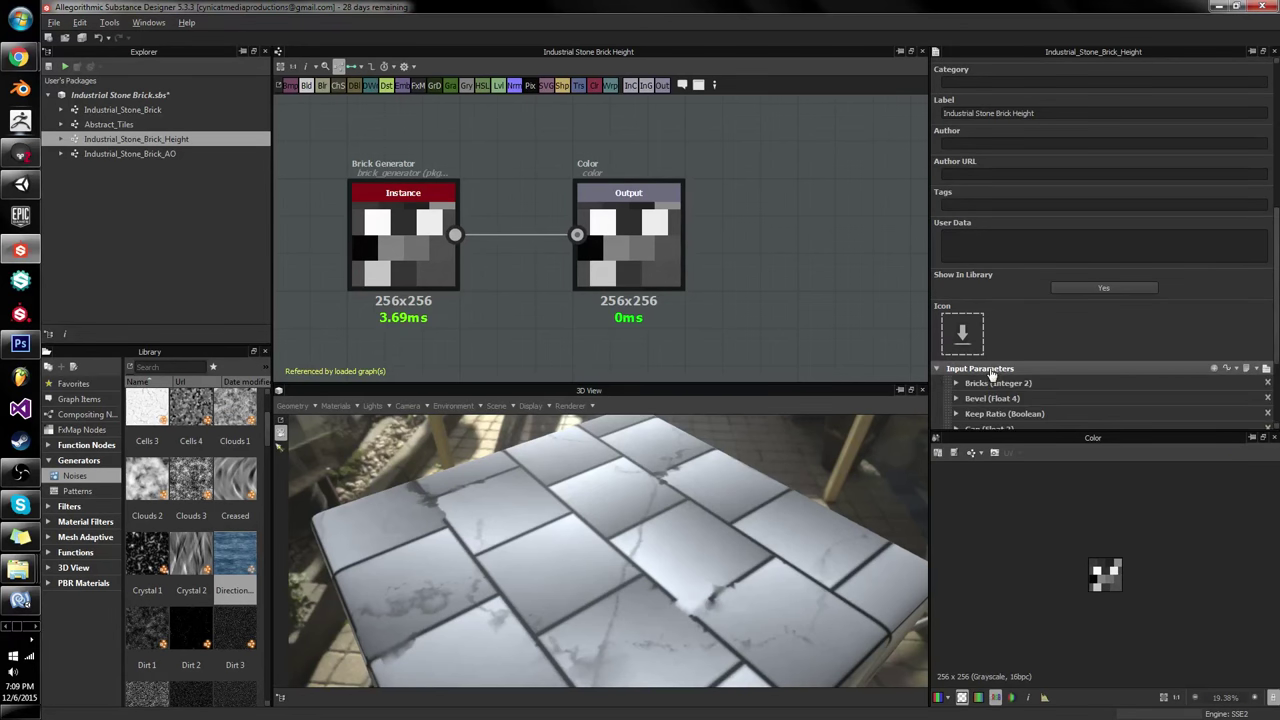
# Step: Complete the Color output's Visible If condition as "input.expose_color"
pyautogui.click(651, 228)
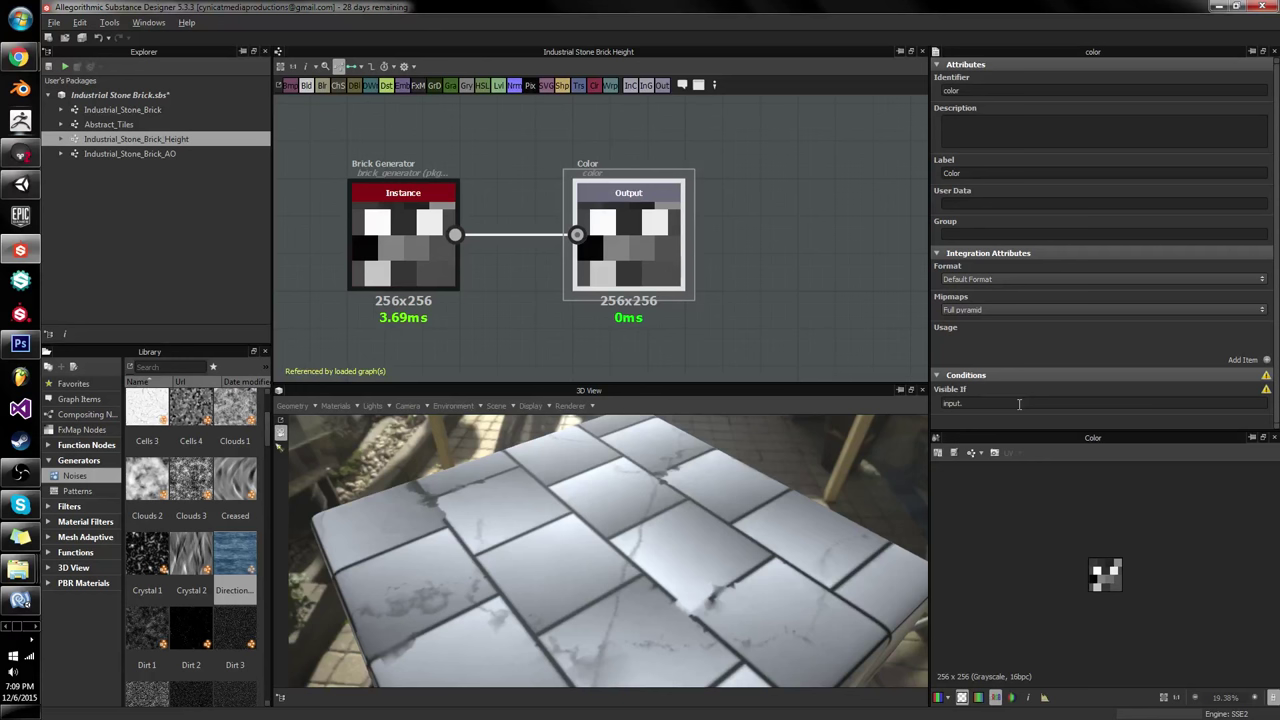
pyautogui.write('expose_color')
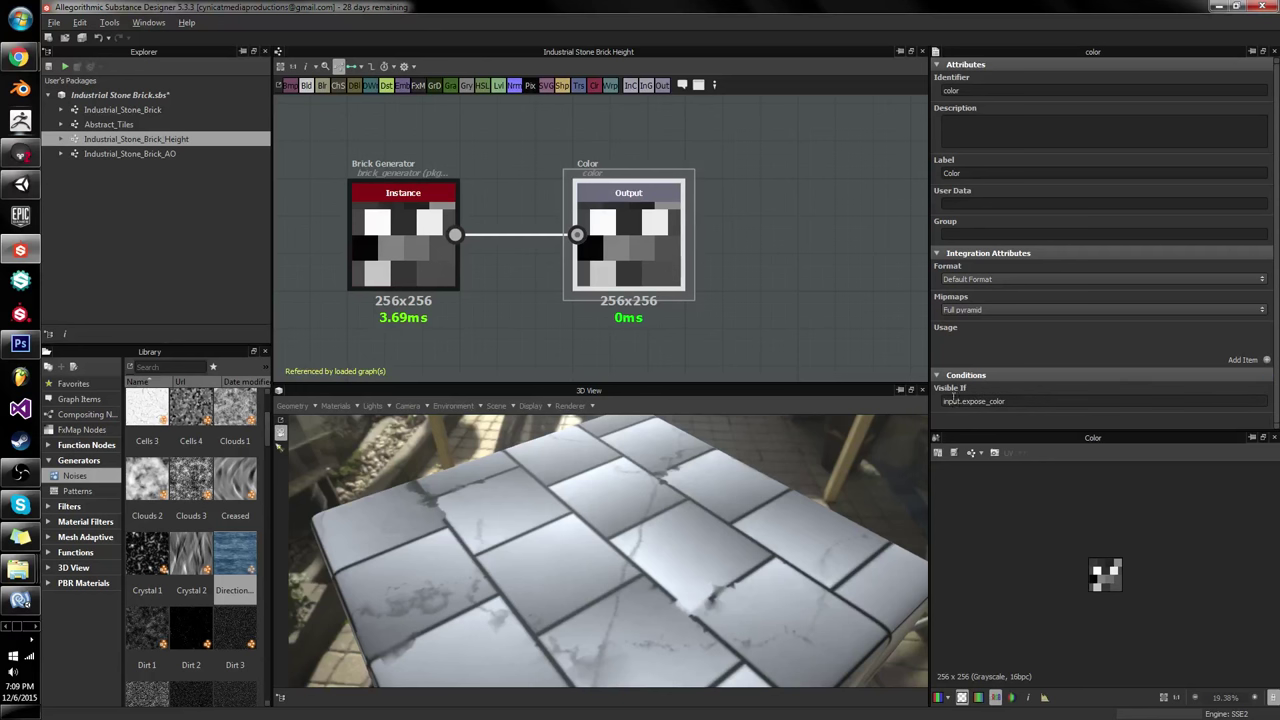
pyautogui.moveTo(1055, 400); pyautogui.dragTo(983, 408)
pyautogui.click(979, 404)
pyautogui.click(1046, 401)
pyautogui.click(785, 341)
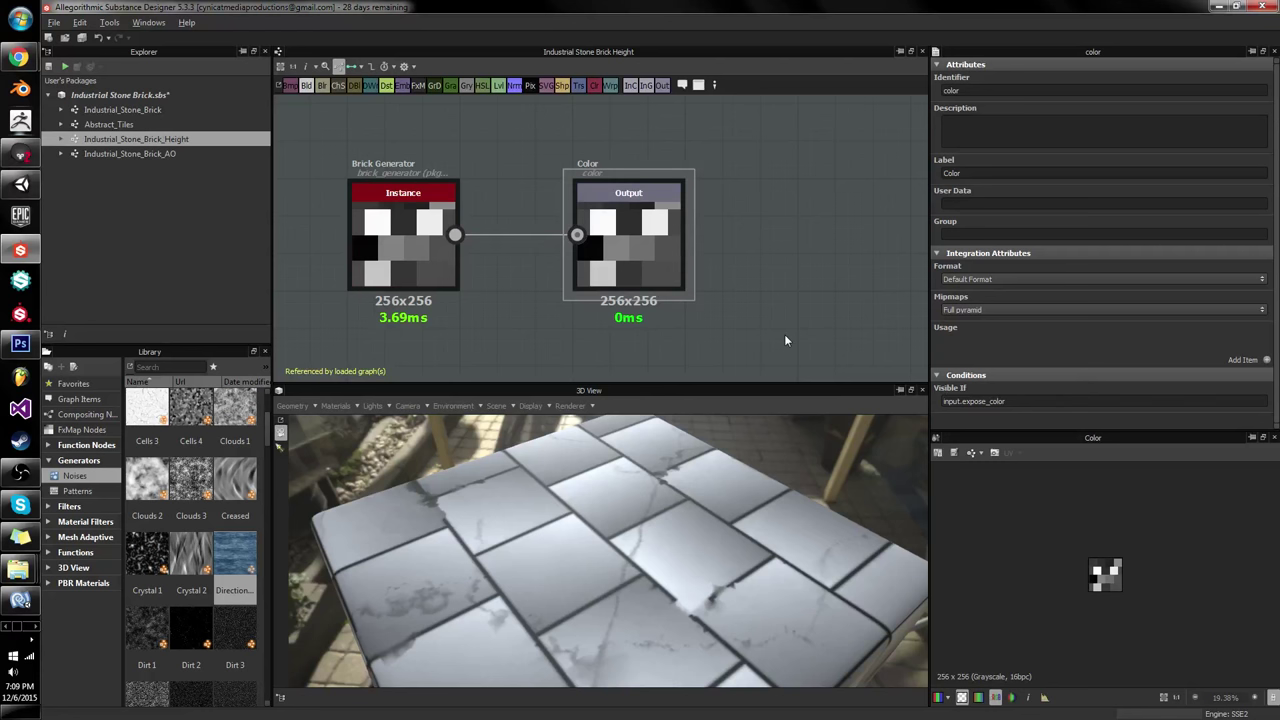
# Step: Compare the Expose Color parameter's identifier with the name used in the Color output's Visible If condition
pyautogui.scroll(-3, 852, 322)
pyautogui.scroll(-4, 1162, 292)
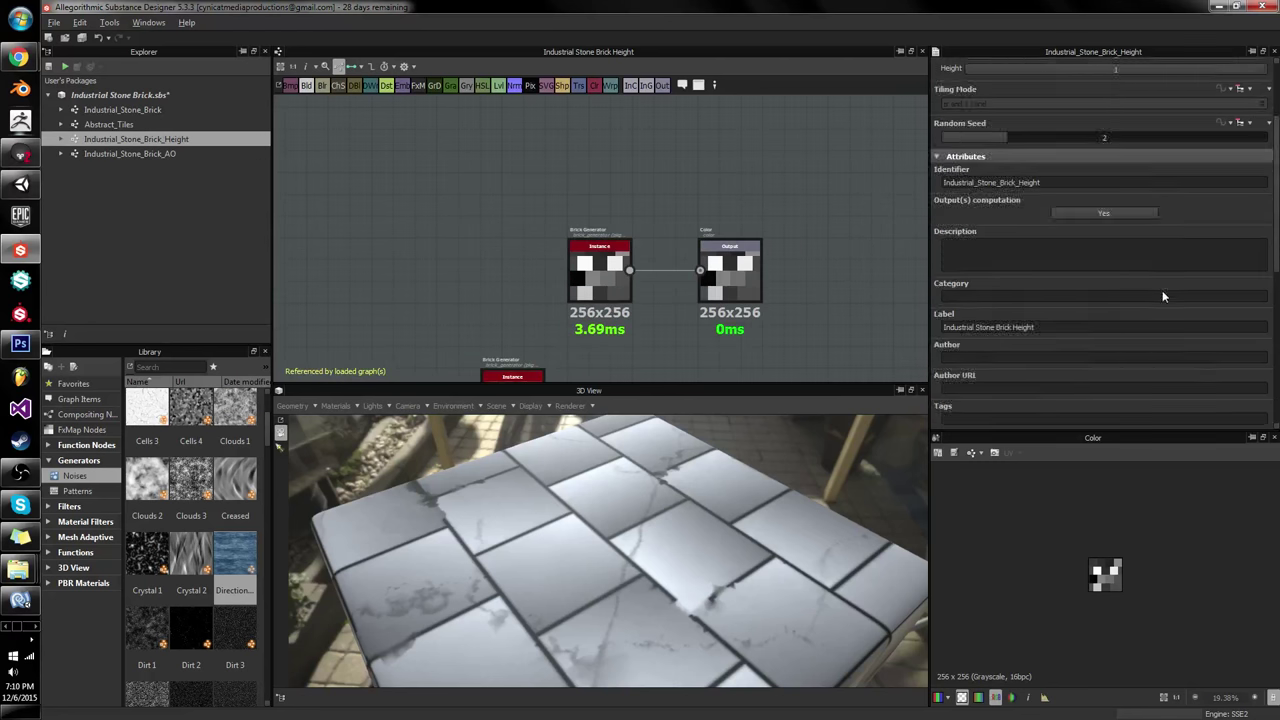
pyautogui.scroll(4, 782, 310)
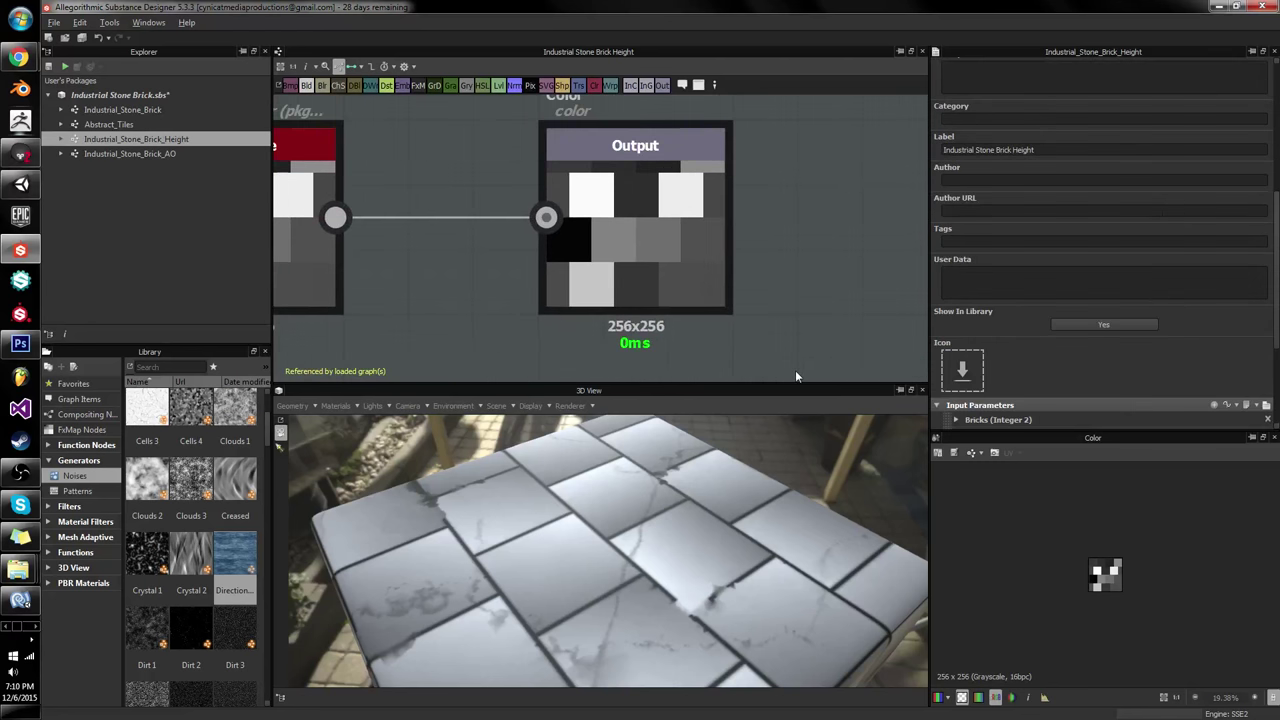
pyautogui.scroll(-3, 1139, 287)
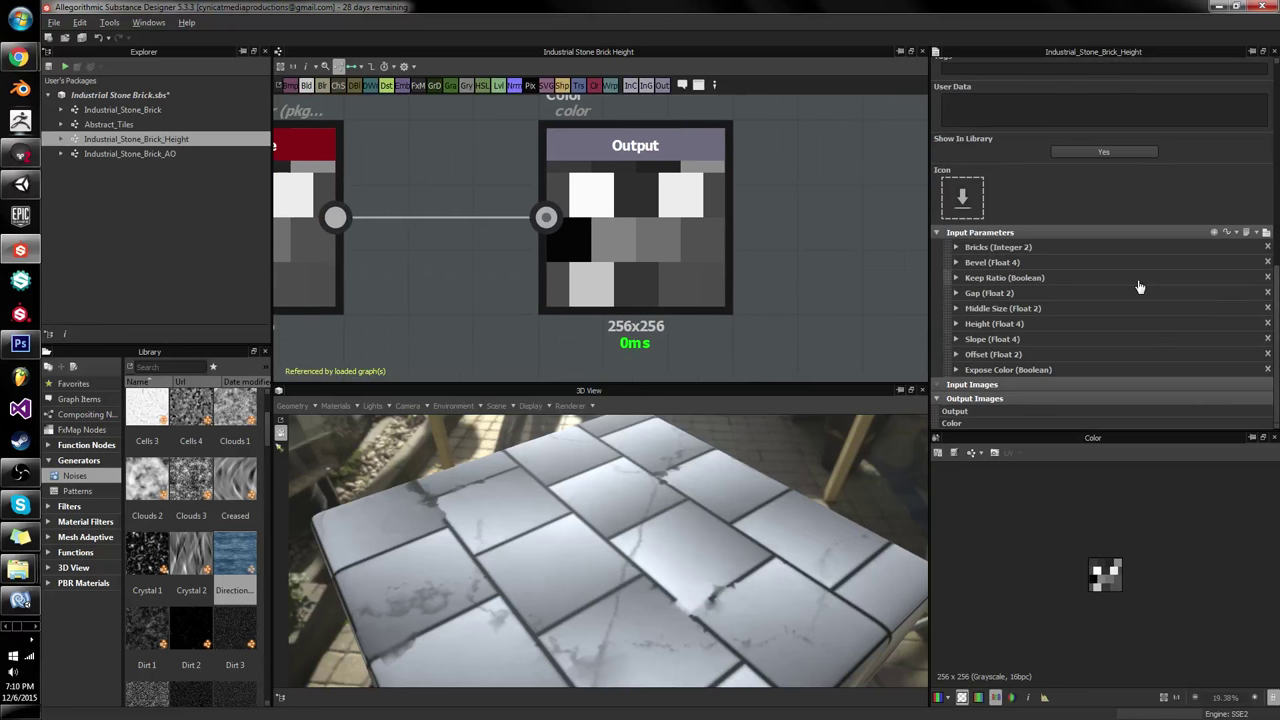
pyautogui.click(957, 370)
pyautogui.scroll(-3, 965, 372)
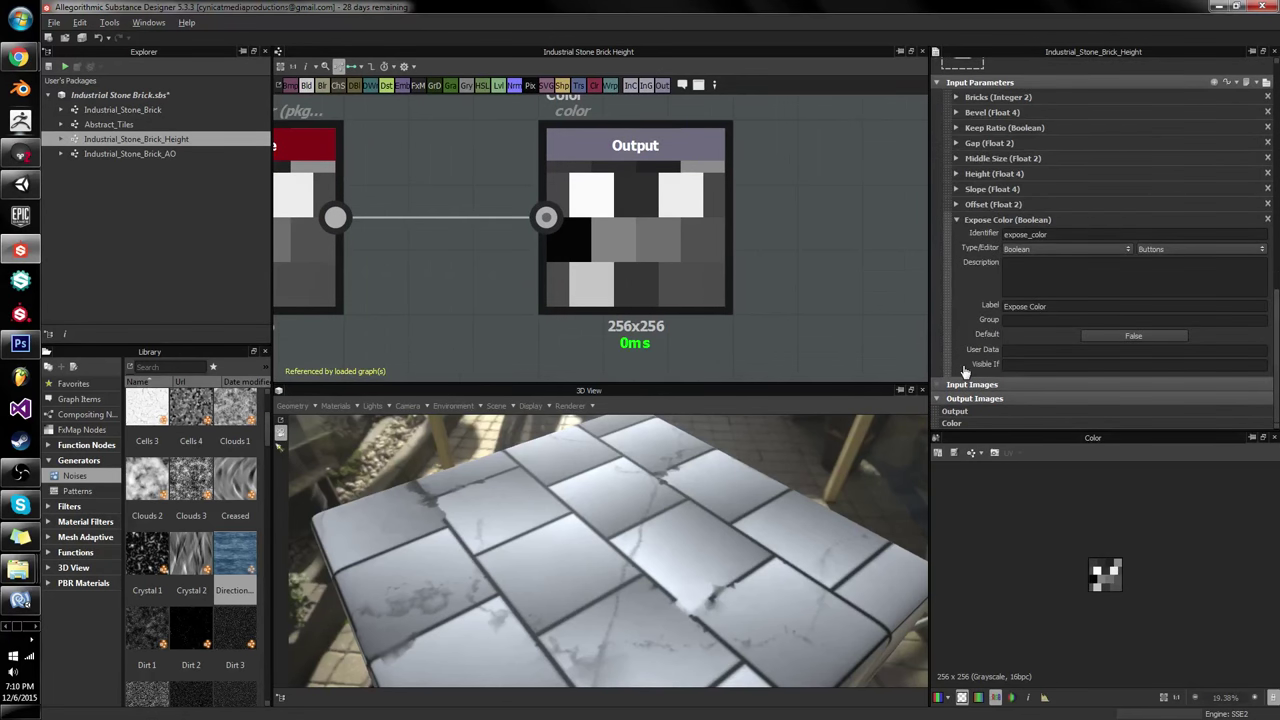
pyautogui.doubleClick(1040, 234)
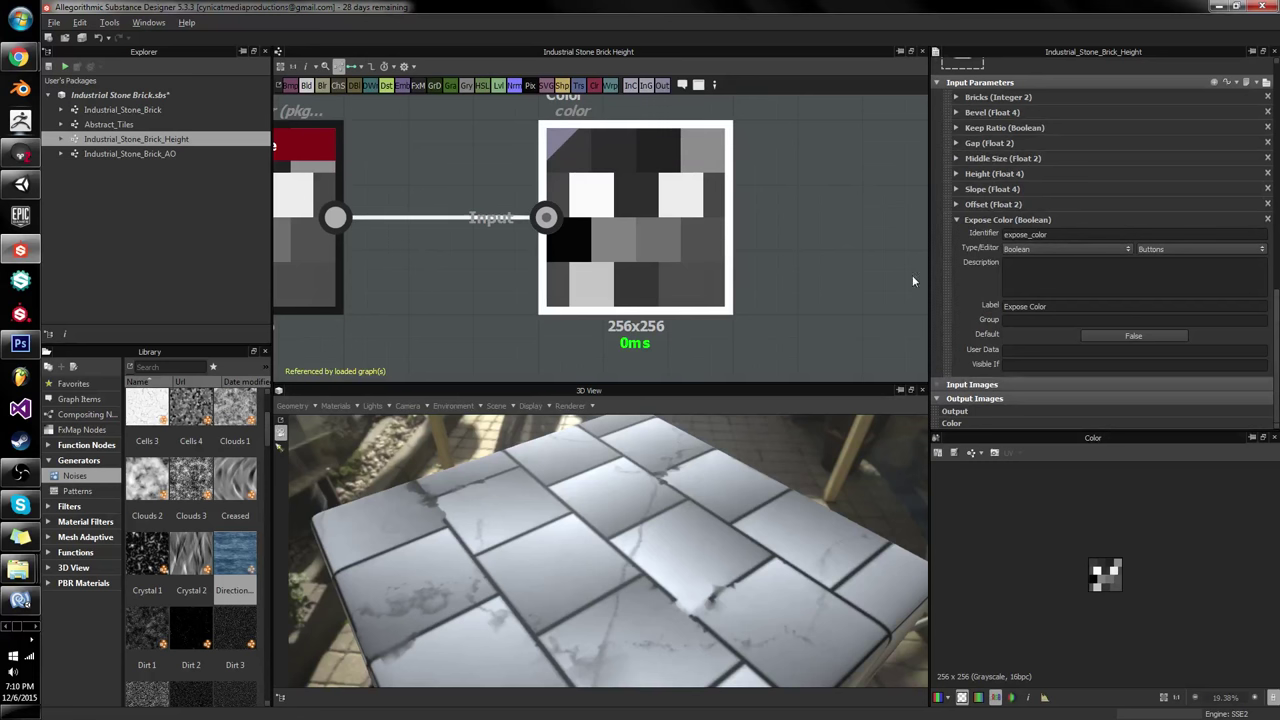
pyautogui.click(705, 240)
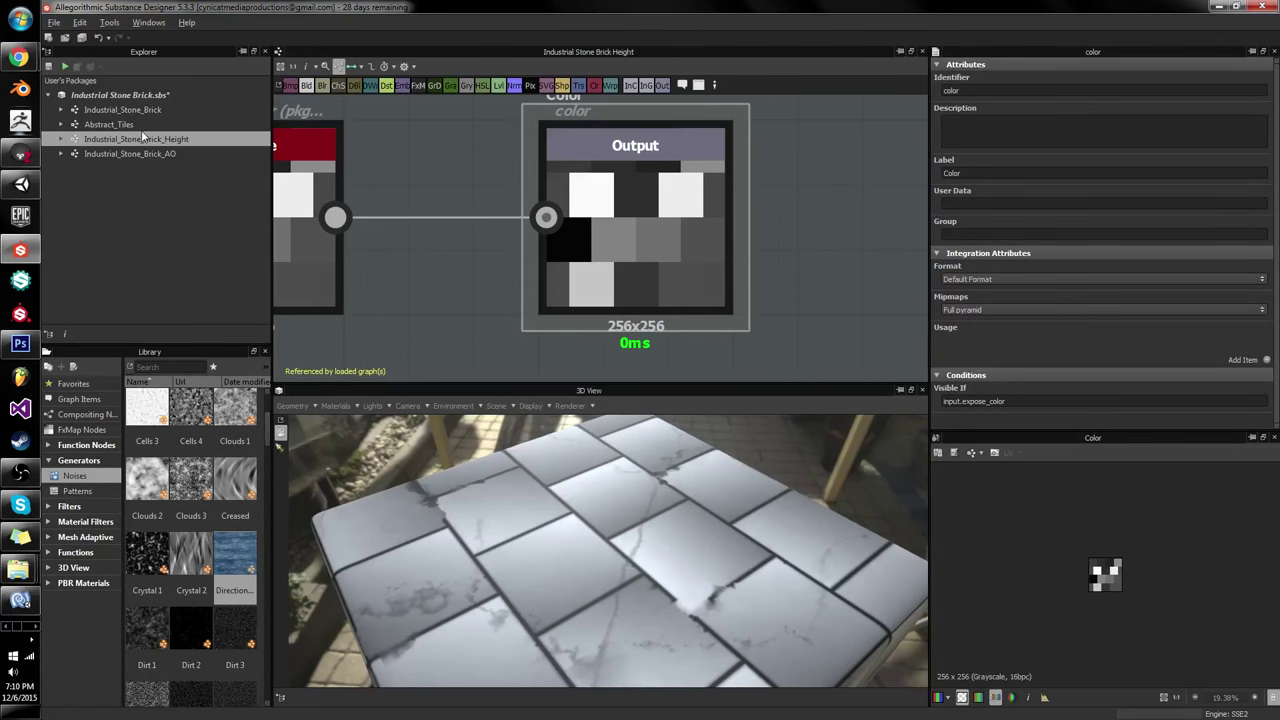
# Step: Open the Industrial_Stone_Brick graph and set Expose Color to True on its height instance node
pyautogui.click(458, 153)
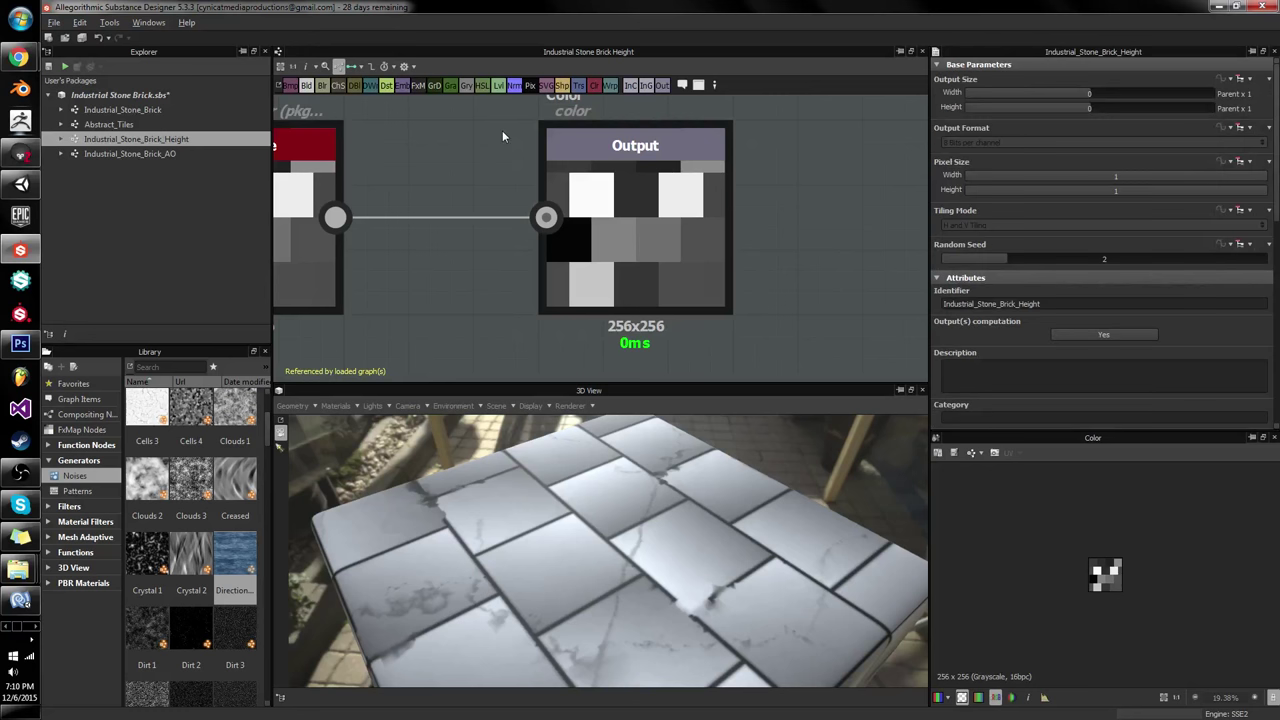
pyautogui.doubleClick(200, 109)
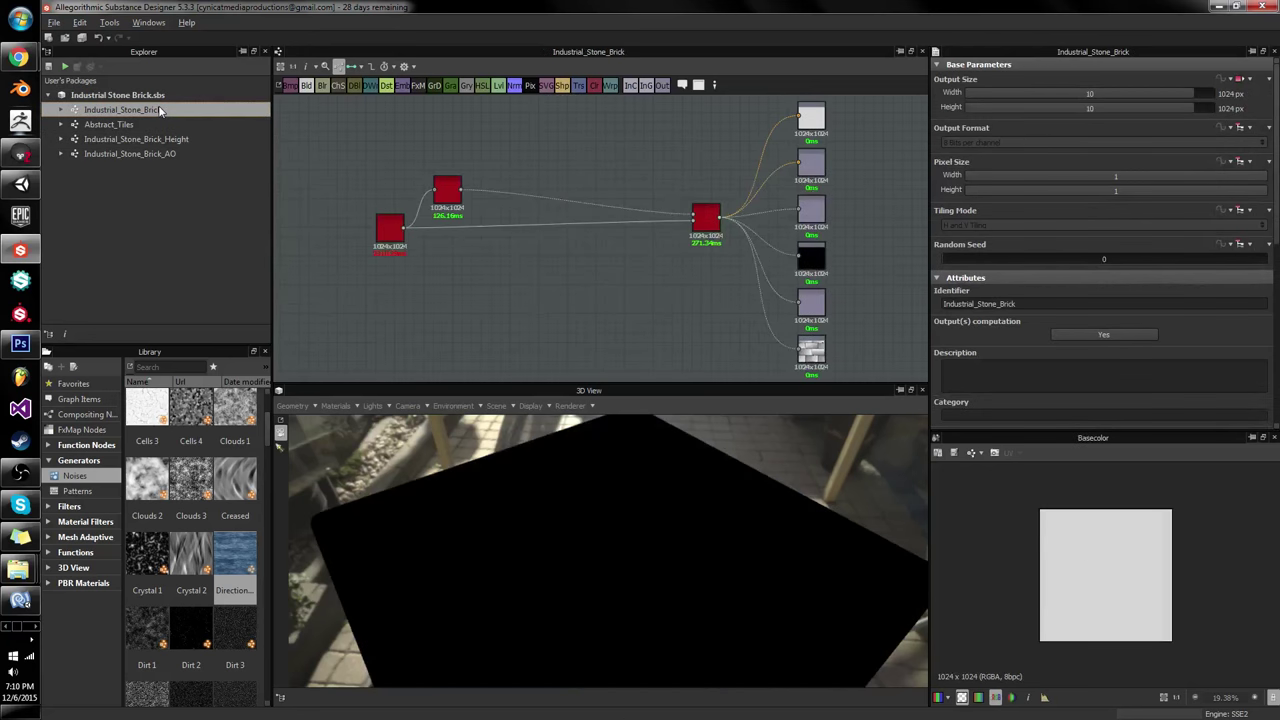
pyautogui.scroll(5, 408, 210)
pyautogui.click(358, 280)
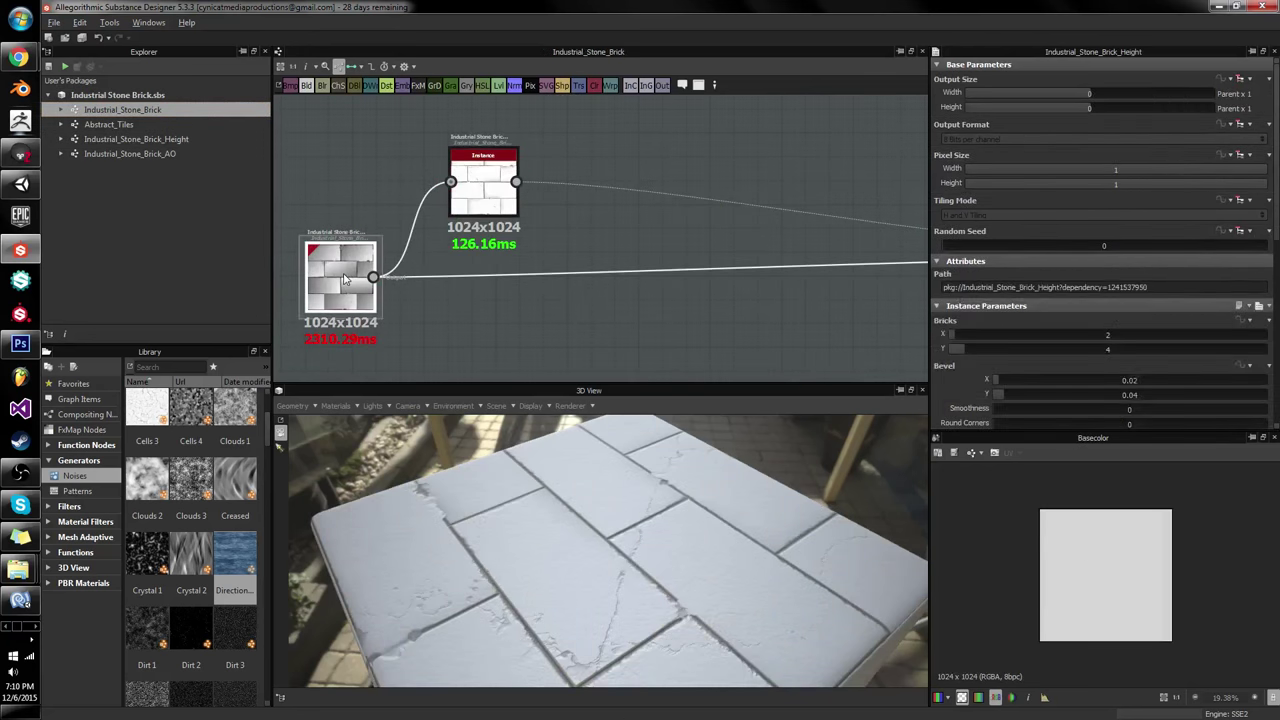
pyautogui.moveTo(361, 280); pyautogui.dragTo(529, 230, button='middle')
pyautogui.scroll(-6, 1081, 266)
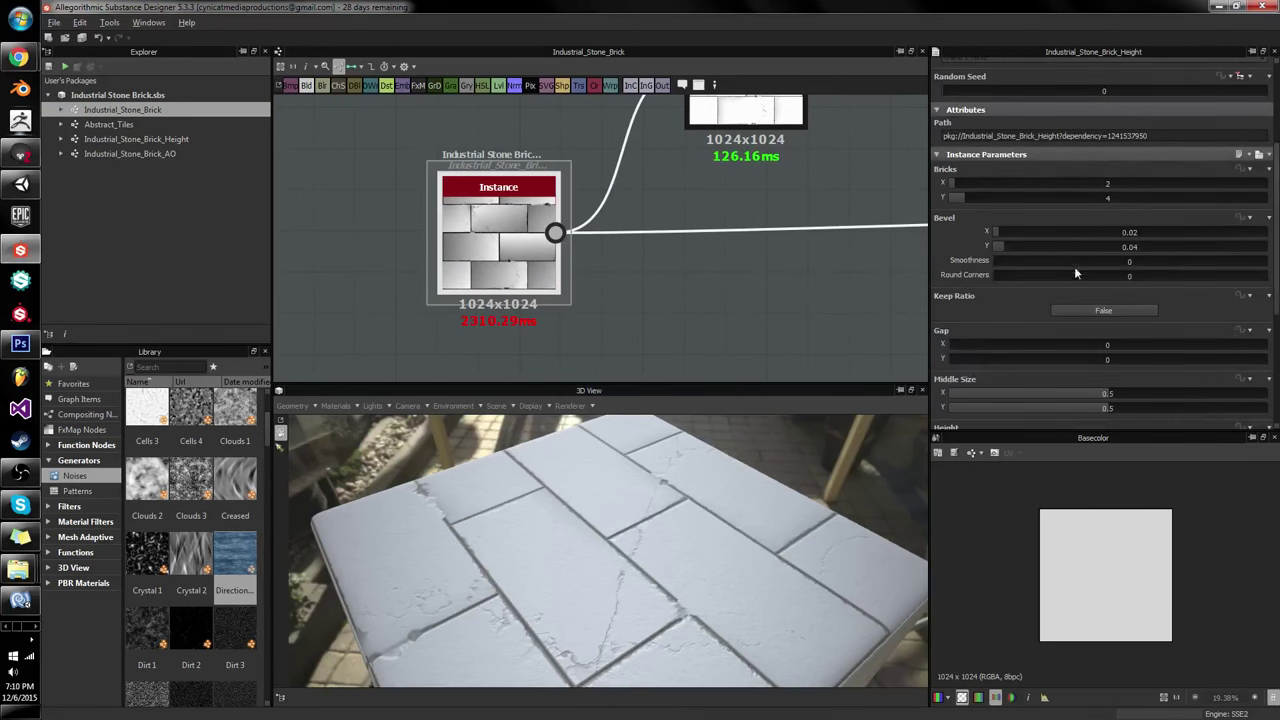
pyautogui.scroll(-2, 1081, 261)
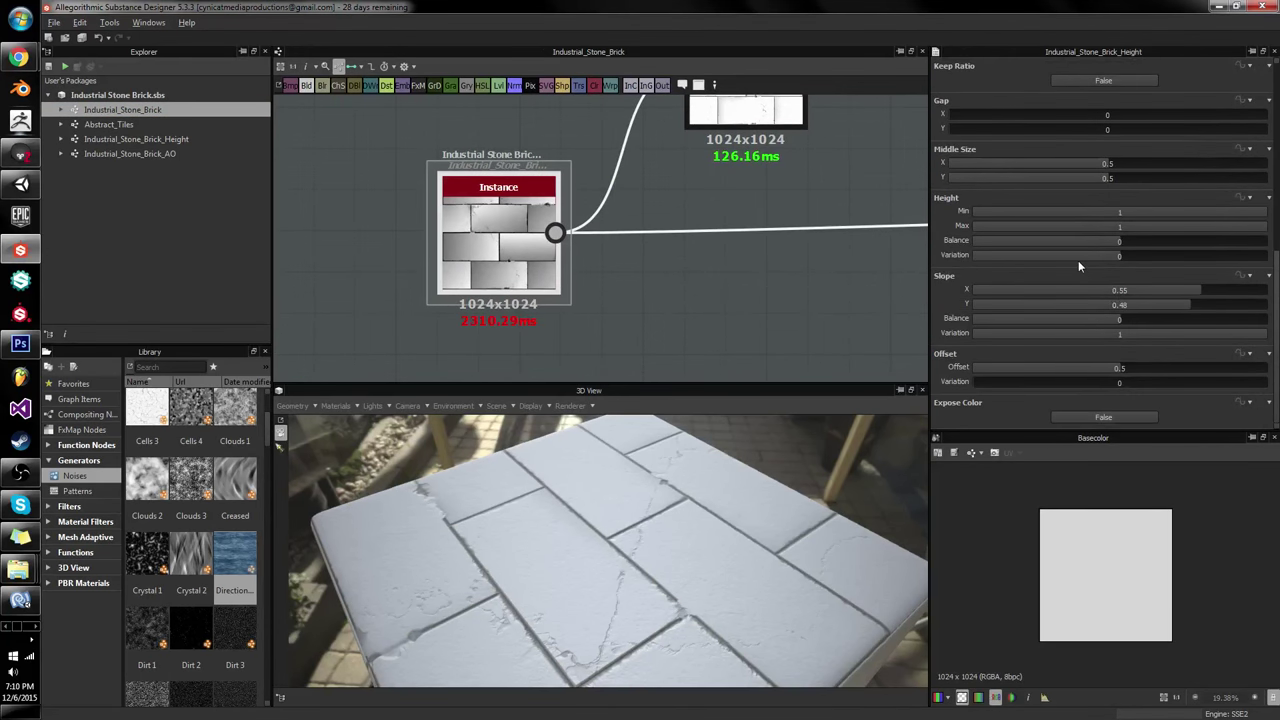
pyautogui.click(1069, 420)
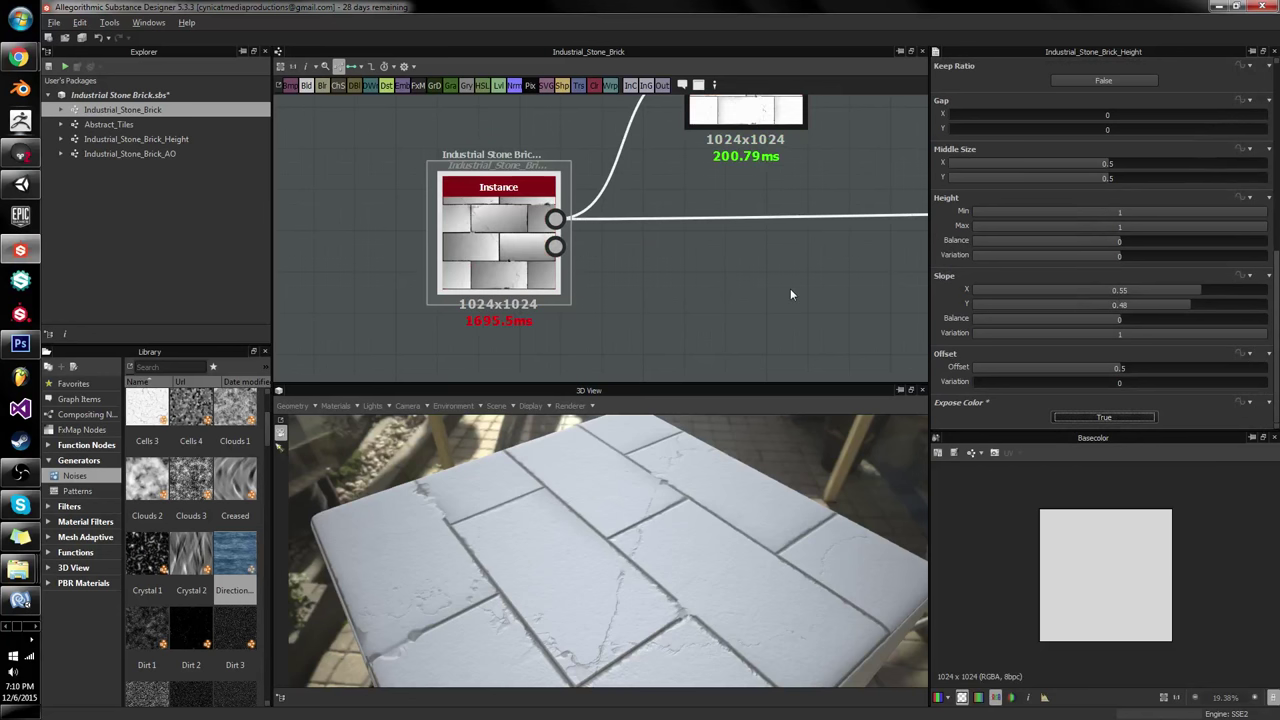
# Step: Preview the height instance's Color output to examine the per-brick grayscale pattern
pyautogui.moveTo(790, 288); pyautogui.dragTo(640, 277, button='middle')
pyautogui.scroll(-3, 692, 252)
pyautogui.moveTo(737, 240); pyautogui.dragTo(643, 257, button='middle')
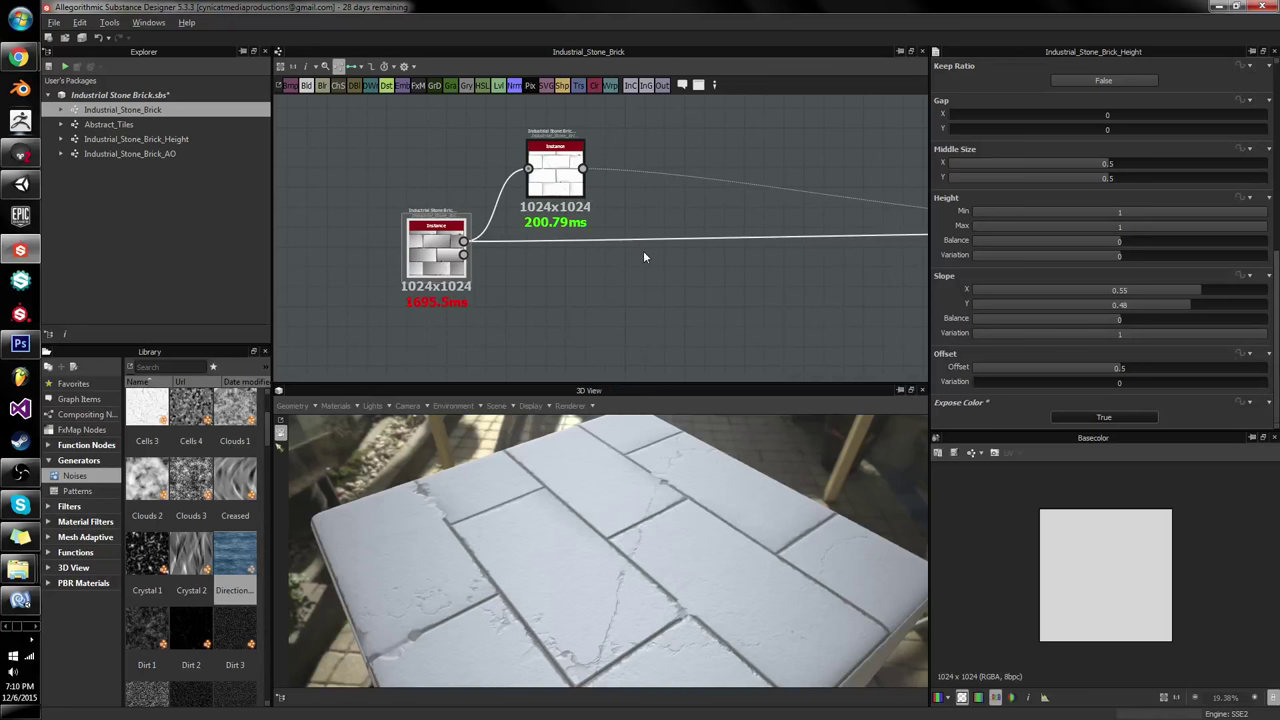
pyautogui.moveTo(671, 266); pyautogui.dragTo(830, 305, button='middle')
pyautogui.scroll(3, 676, 306)
pyautogui.click(564, 289)
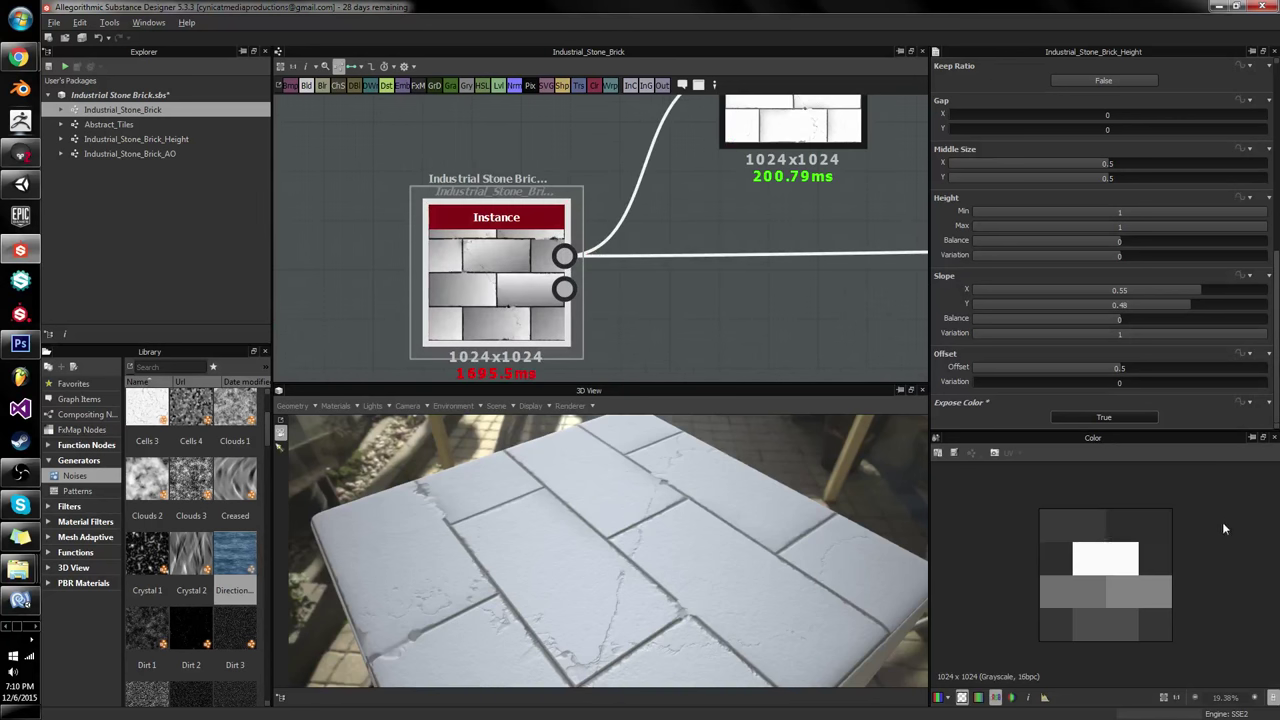
pyautogui.scroll(-1, 1213, 533)
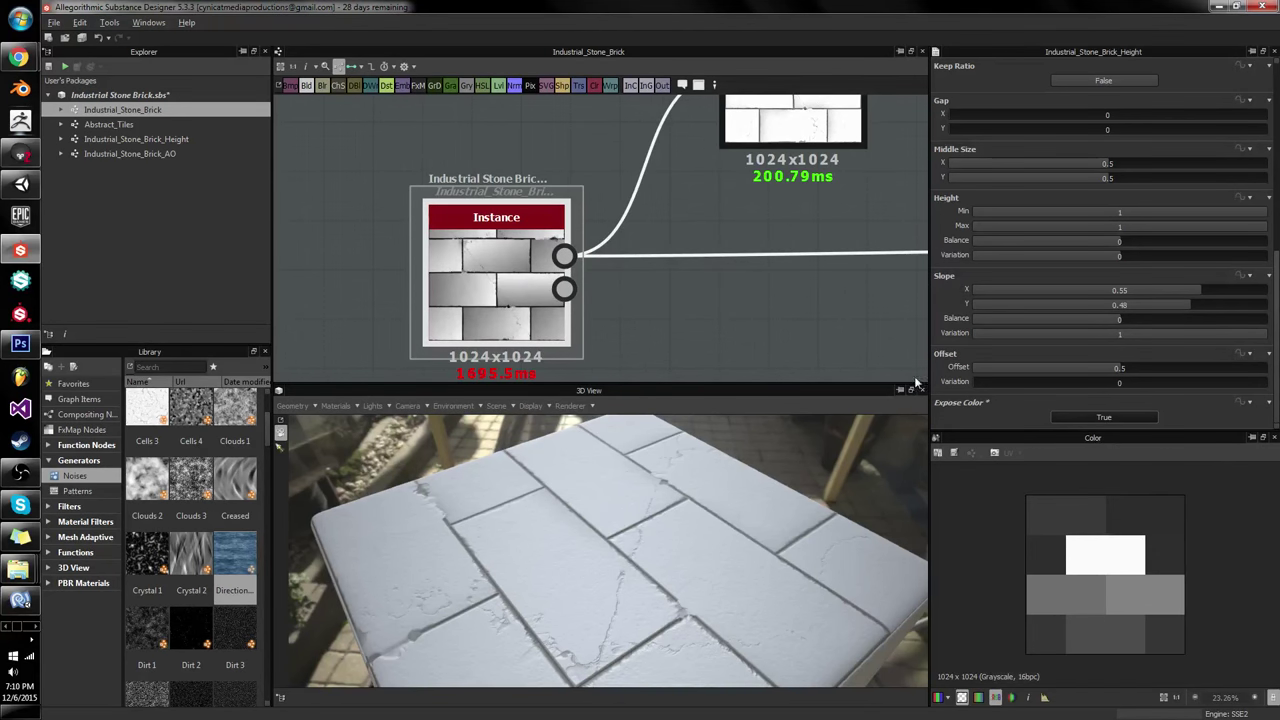
pyautogui.scroll(-5, 656, 210)
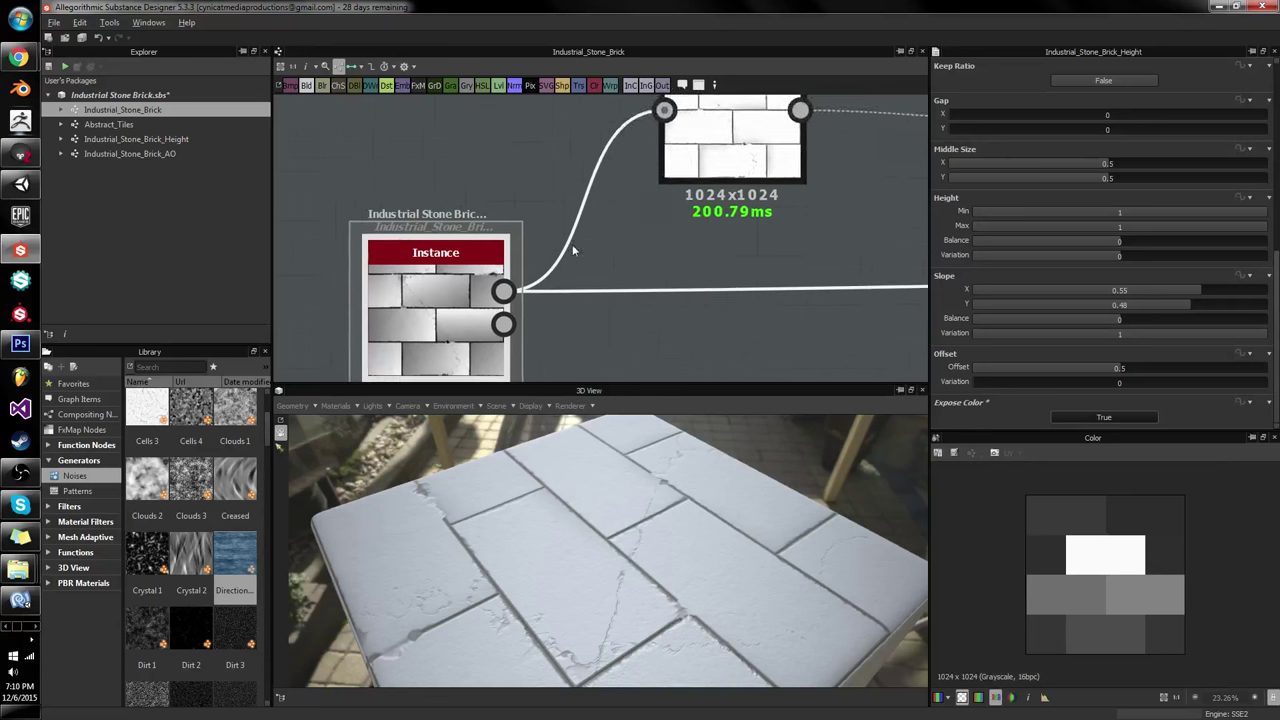
# Step: Set Normal from Height Intensity to 4.85 on the Base Material node
pyautogui.moveTo(823, 256); pyautogui.dragTo(650, 270, button='middle')
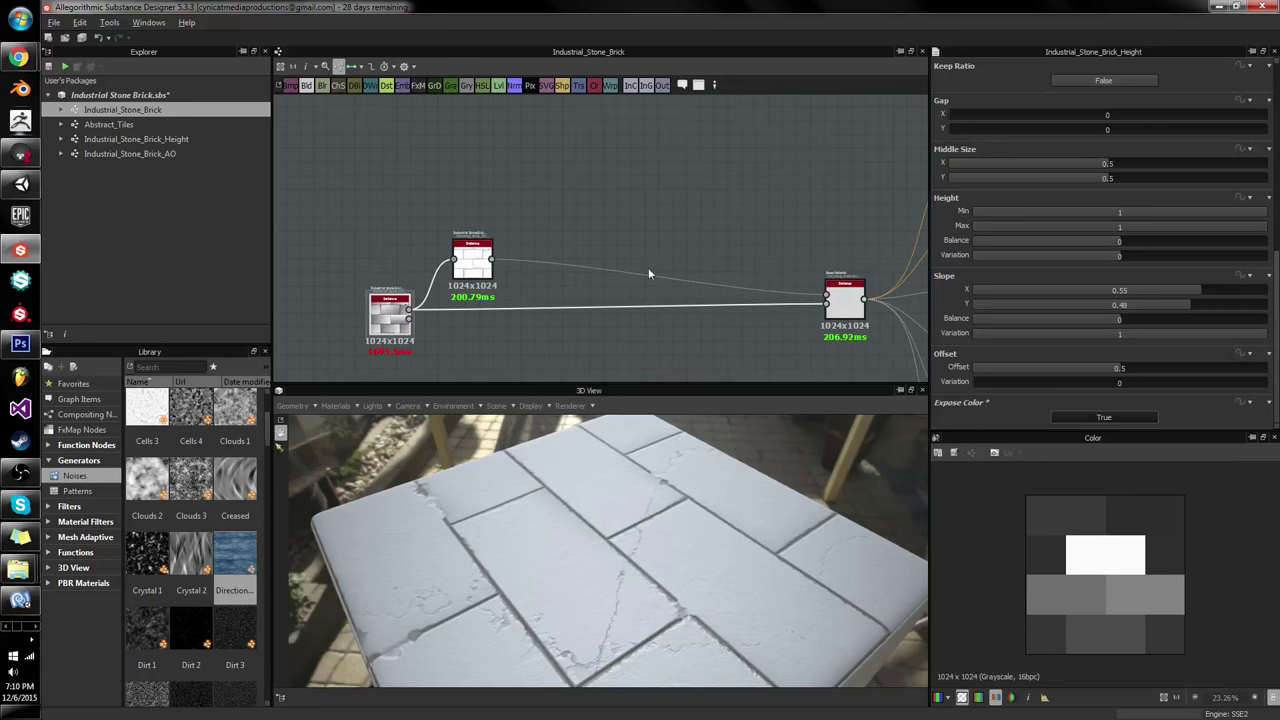
pyautogui.click(841, 297)
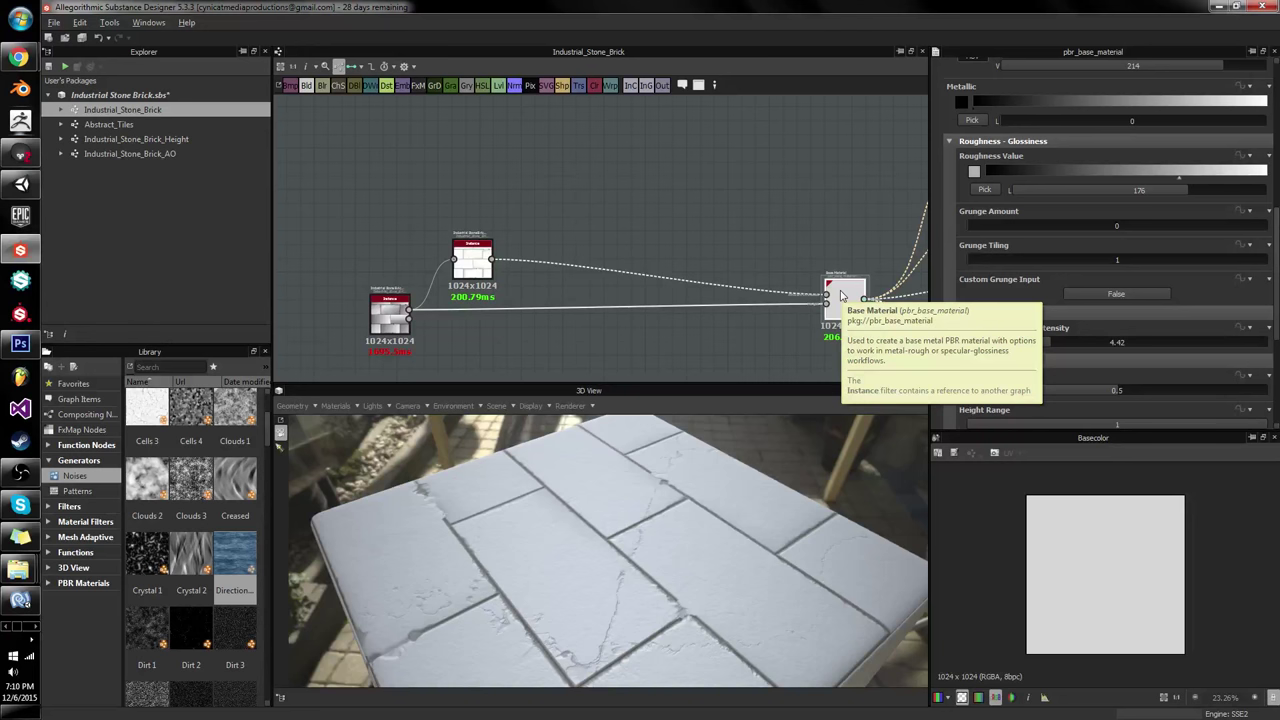
pyautogui.scroll(-5, 1110, 207)
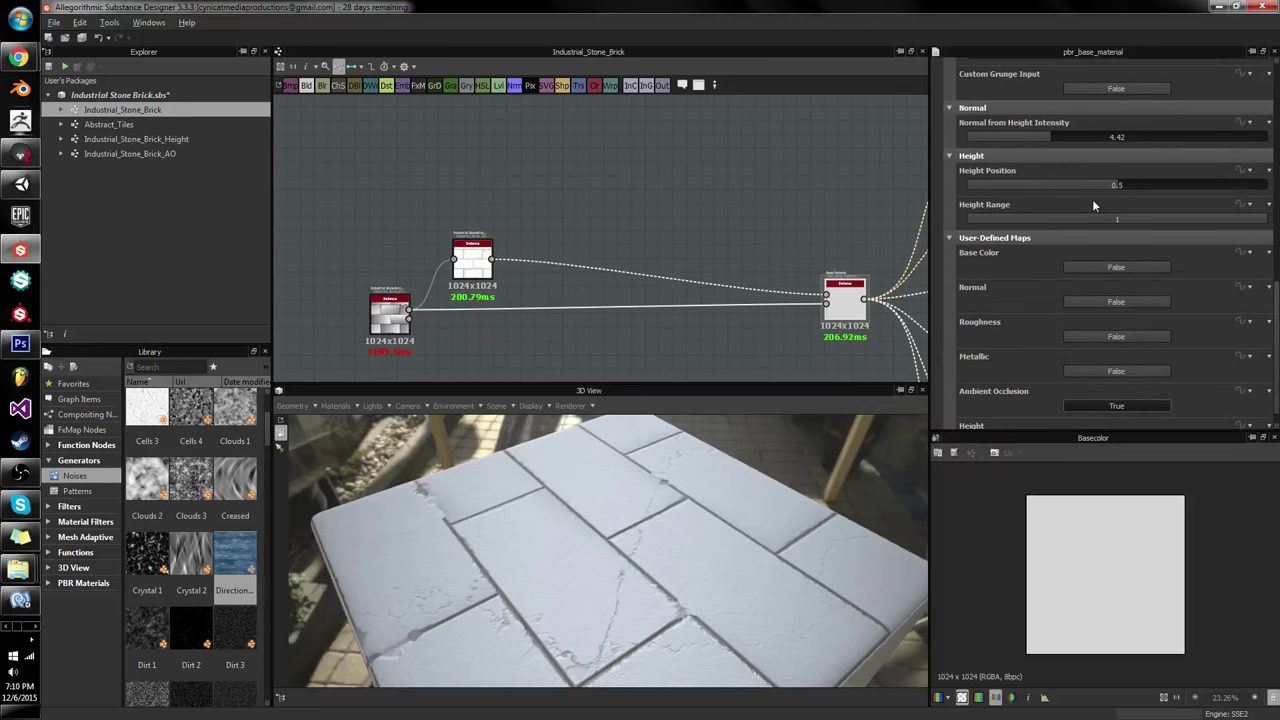
pyautogui.scroll(3, 1092, 201)
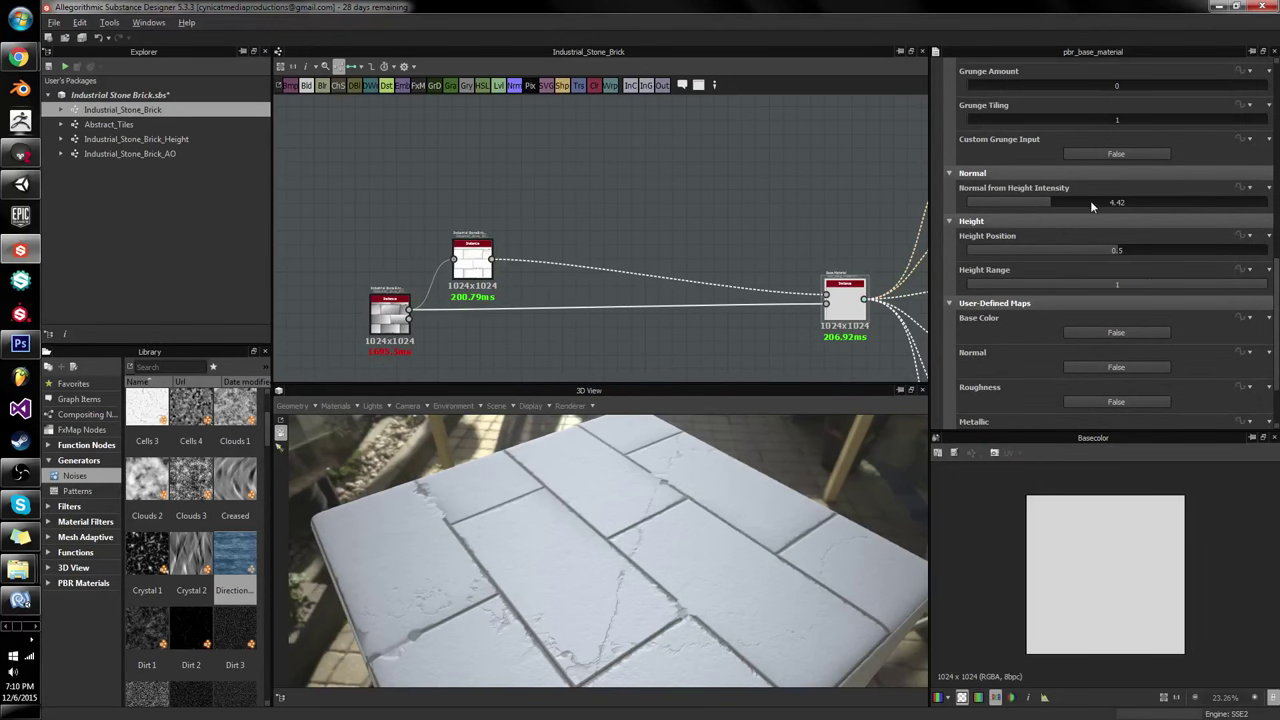
pyautogui.click(1059, 211)
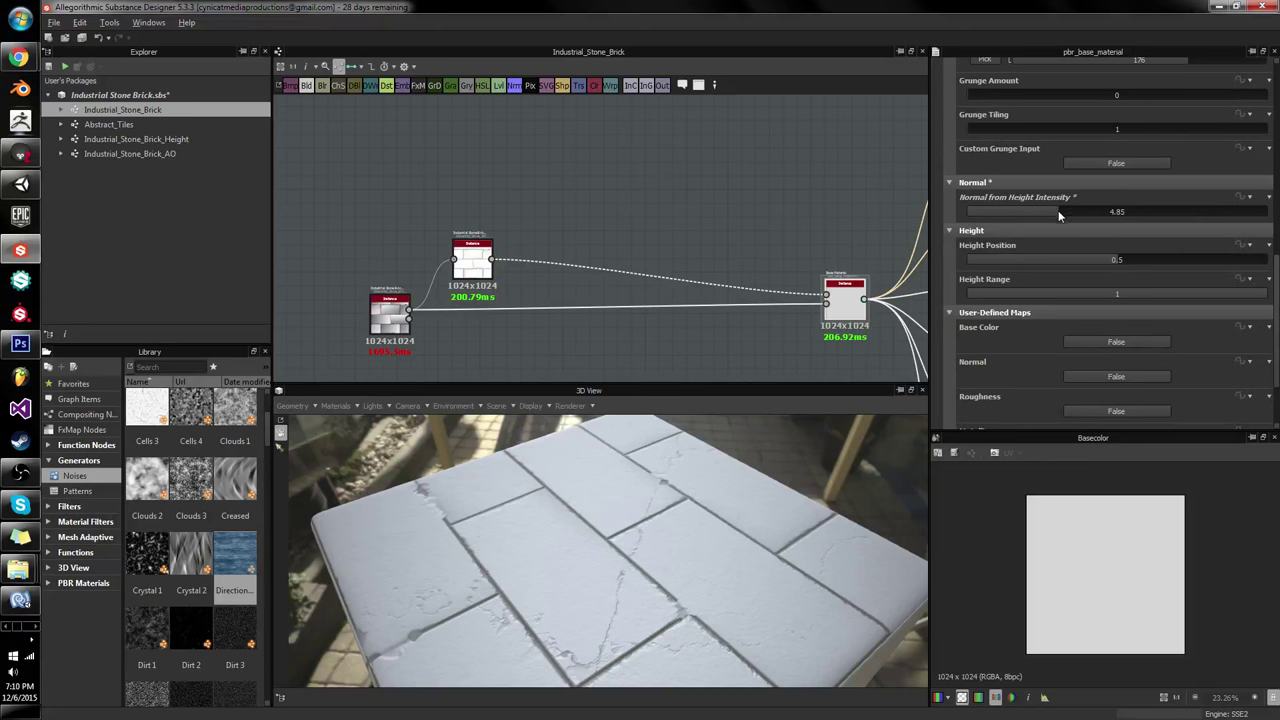
# Step: Set the Base Color user-defined map to True on the Base Material node and check its added input
pyautogui.scroll(5, 1060, 240)
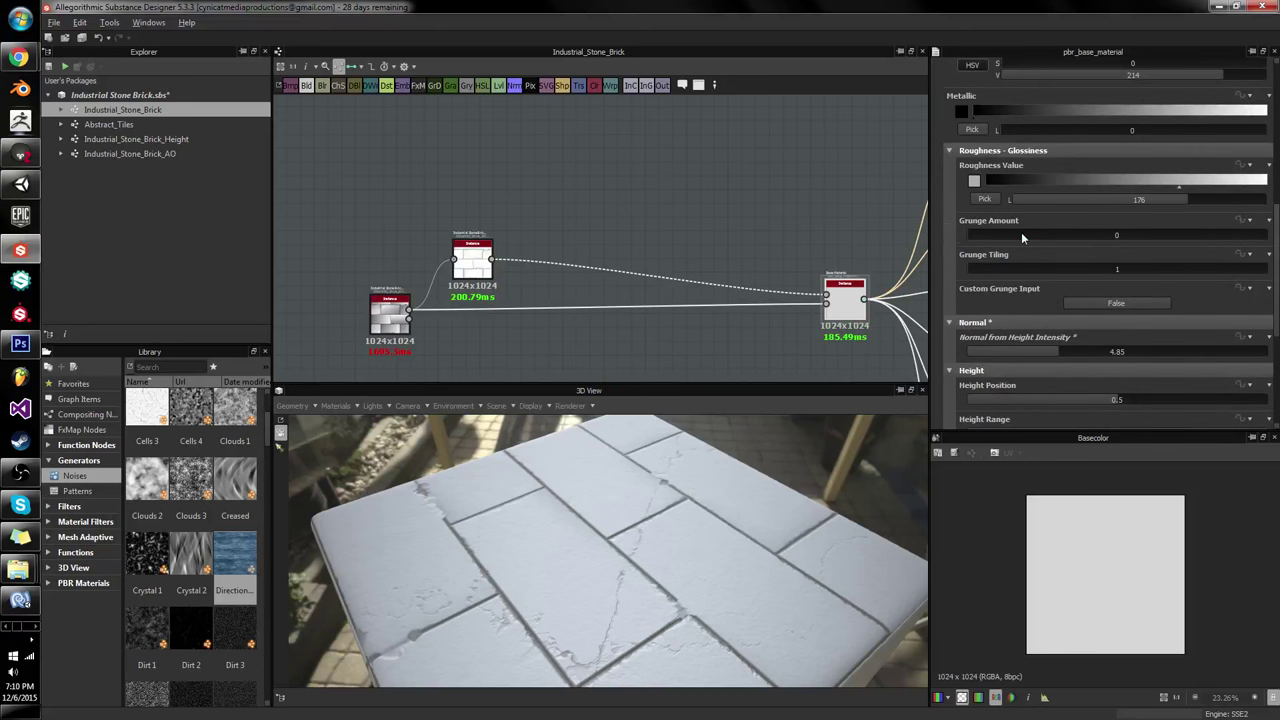
pyautogui.scroll(2, 840, 266)
pyautogui.moveTo(848, 286); pyautogui.dragTo(1058, 258, button='middle')
pyautogui.scroll(-8, 1125, 258)
pyautogui.click(1116, 246)
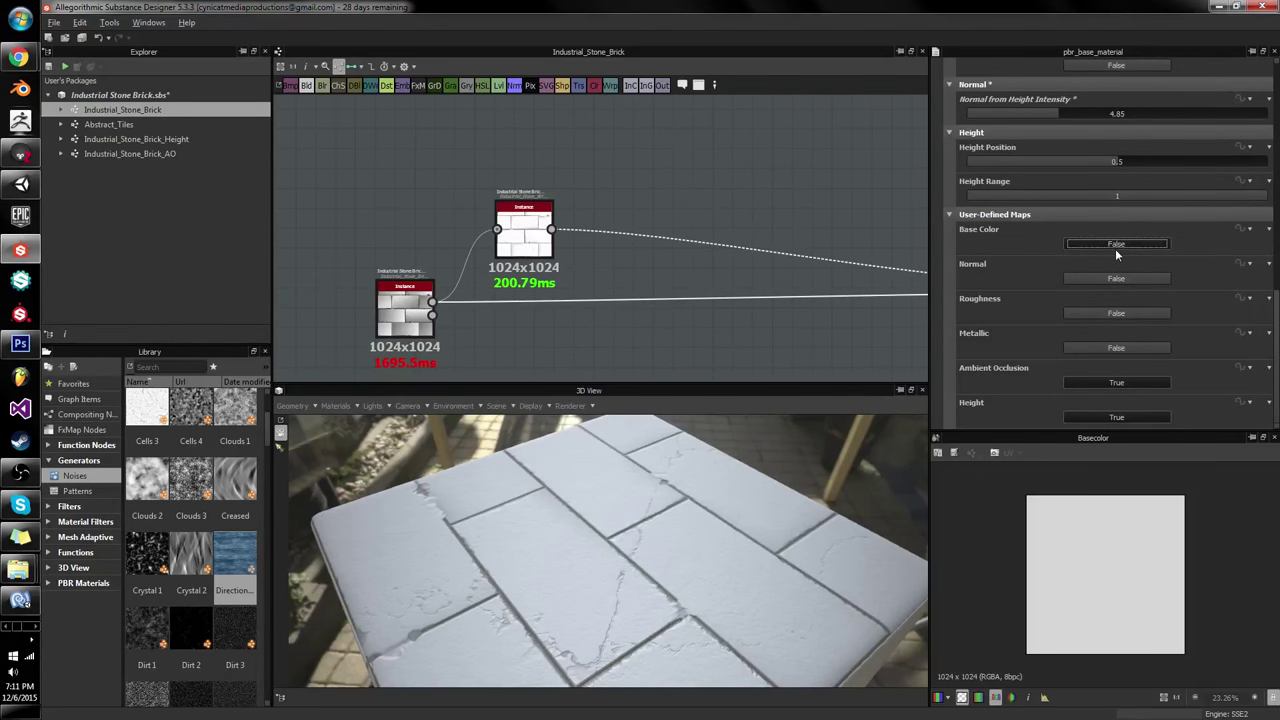
pyautogui.click(613, 189)
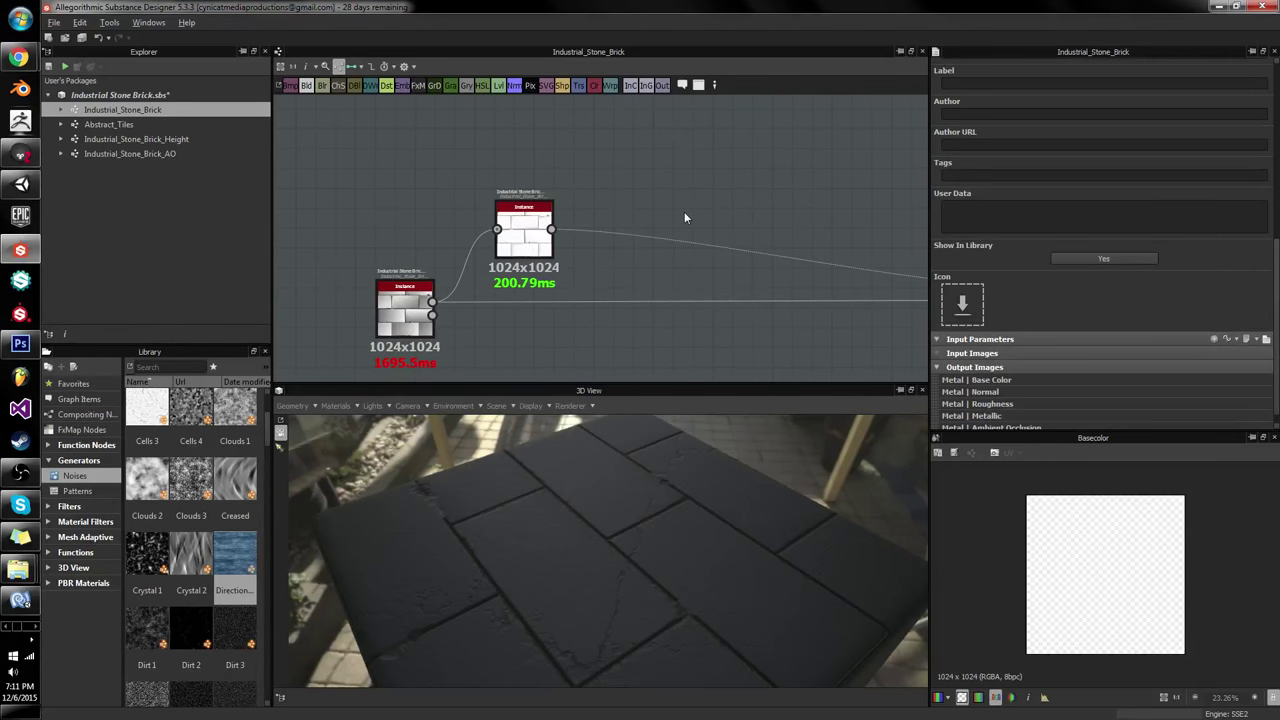
pyautogui.moveTo(684, 211); pyautogui.dragTo(463, 177, button='middle')
pyautogui.click(857, 253)
pyautogui.click(856, 258)
pyautogui.scroll(-8, 1148, 351)
pyautogui.scroll(-1, 704, 195)
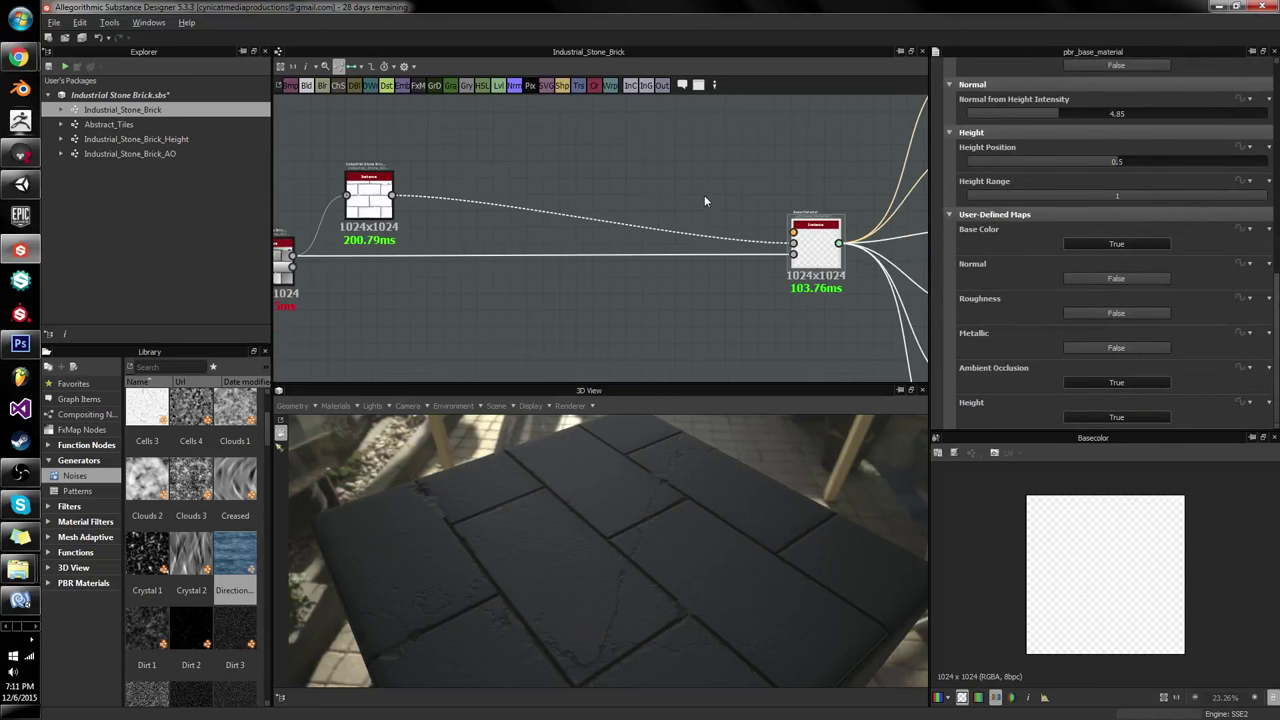
# Step: Add a Gradient Map node and feed it from the height instance's Color output
pyautogui.moveTo(704, 195); pyautogui.dragTo(789, 190, button='middle')
pyautogui.click(789, 190)
pyautogui.press('space')
pyautogui.write('grad')
pyautogui.press('Down')
pyautogui.press('Return')
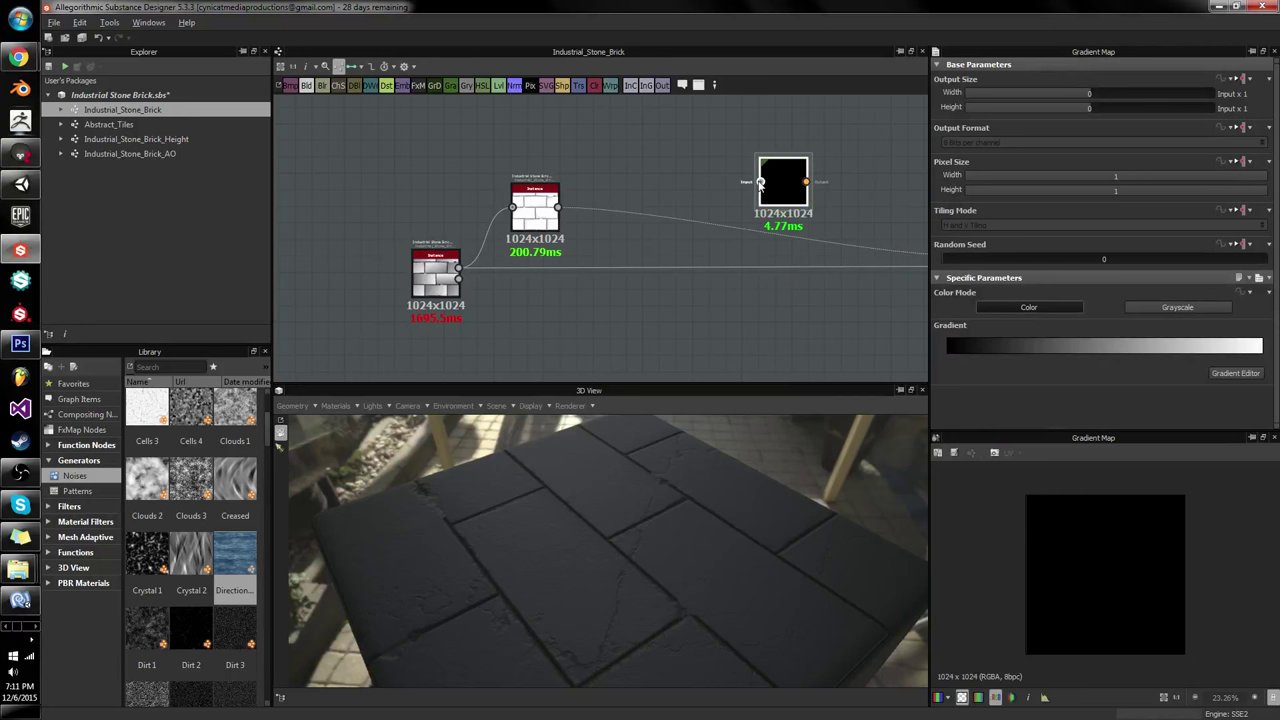
pyautogui.moveTo(761, 182); pyautogui.dragTo(458, 268)
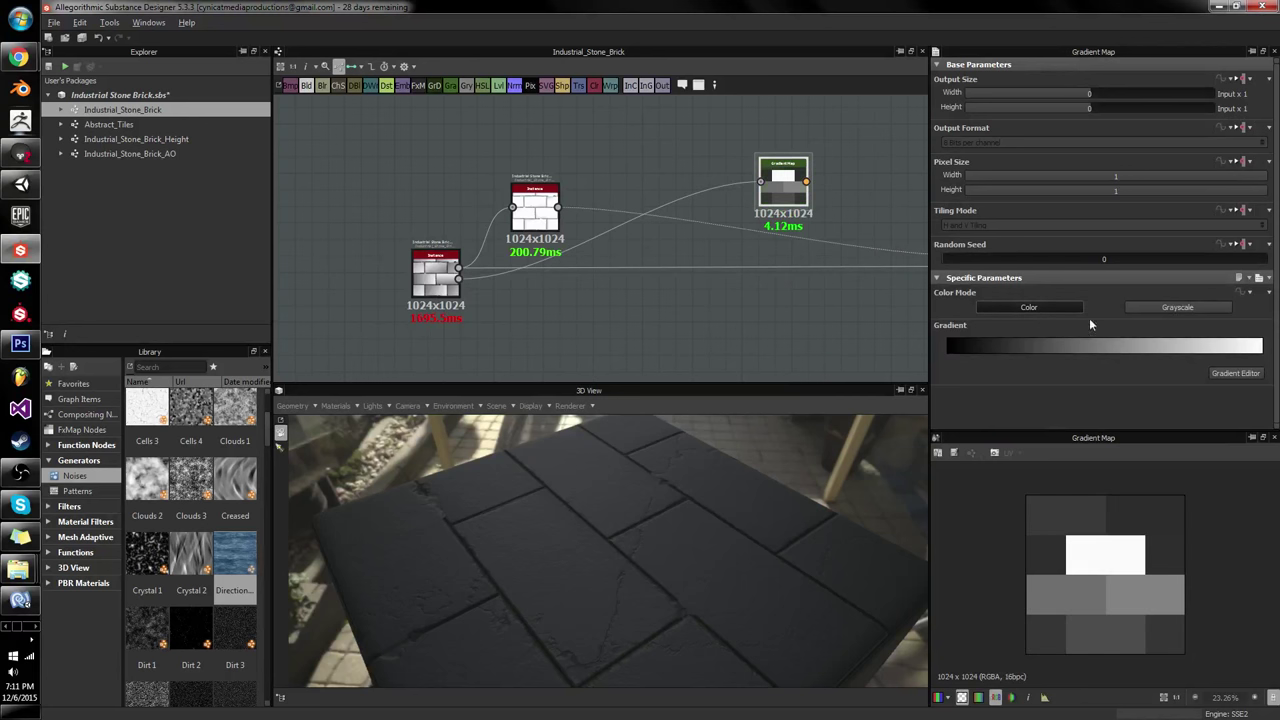
# Step: Add a middle key at position 0.50 to the Gradient Map's gradient and color it red, RGB 160, 64, 64
pyautogui.click(1231, 374)
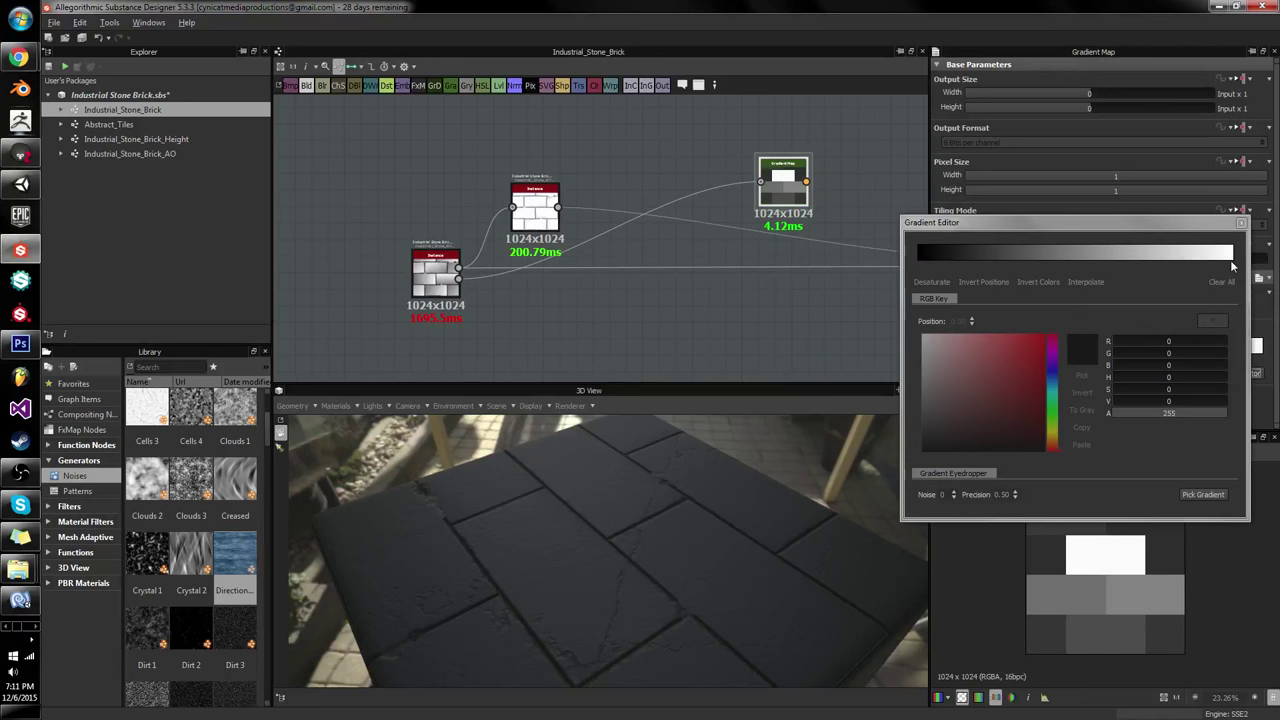
pyautogui.click(1233, 264)
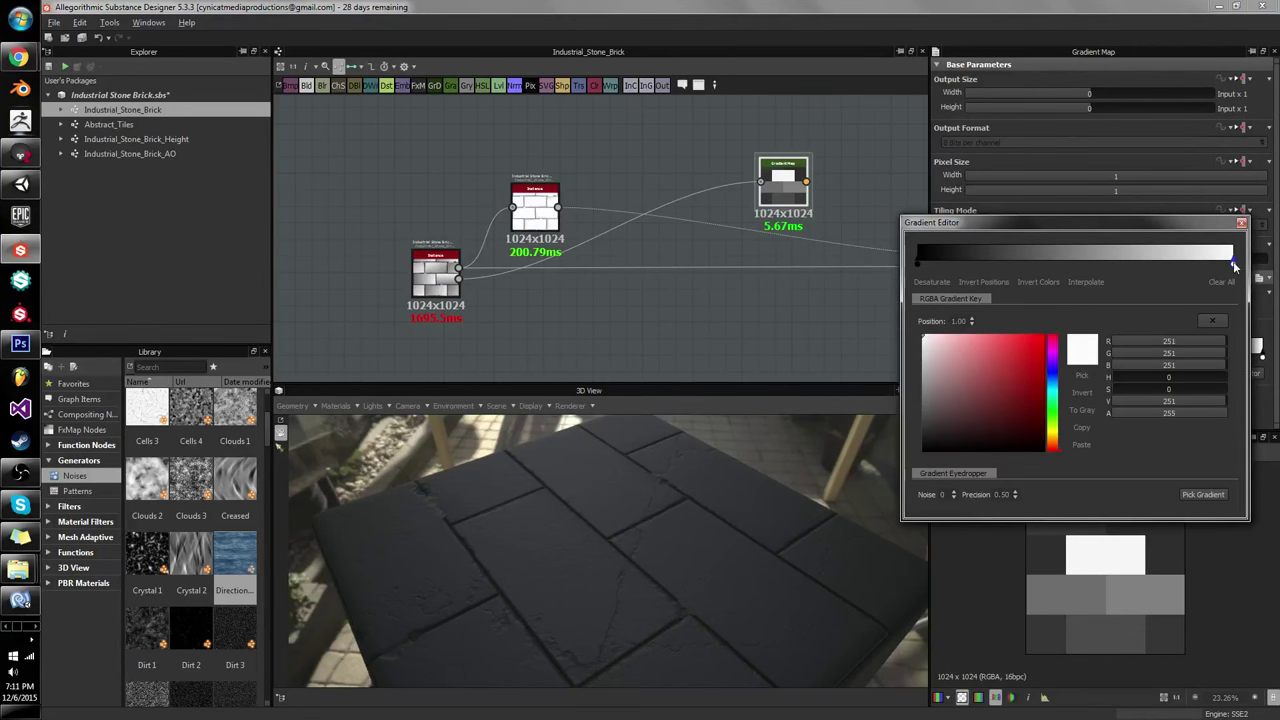
pyautogui.click(1065, 259)
pyautogui.moveTo(1065, 265)
pyautogui.mouseDown()
pyautogui.moveTo(1014, 266)
pyautogui.moveTo(1127, 270)
pyautogui.moveTo(1078, 273)
pyautogui.mouseUp()
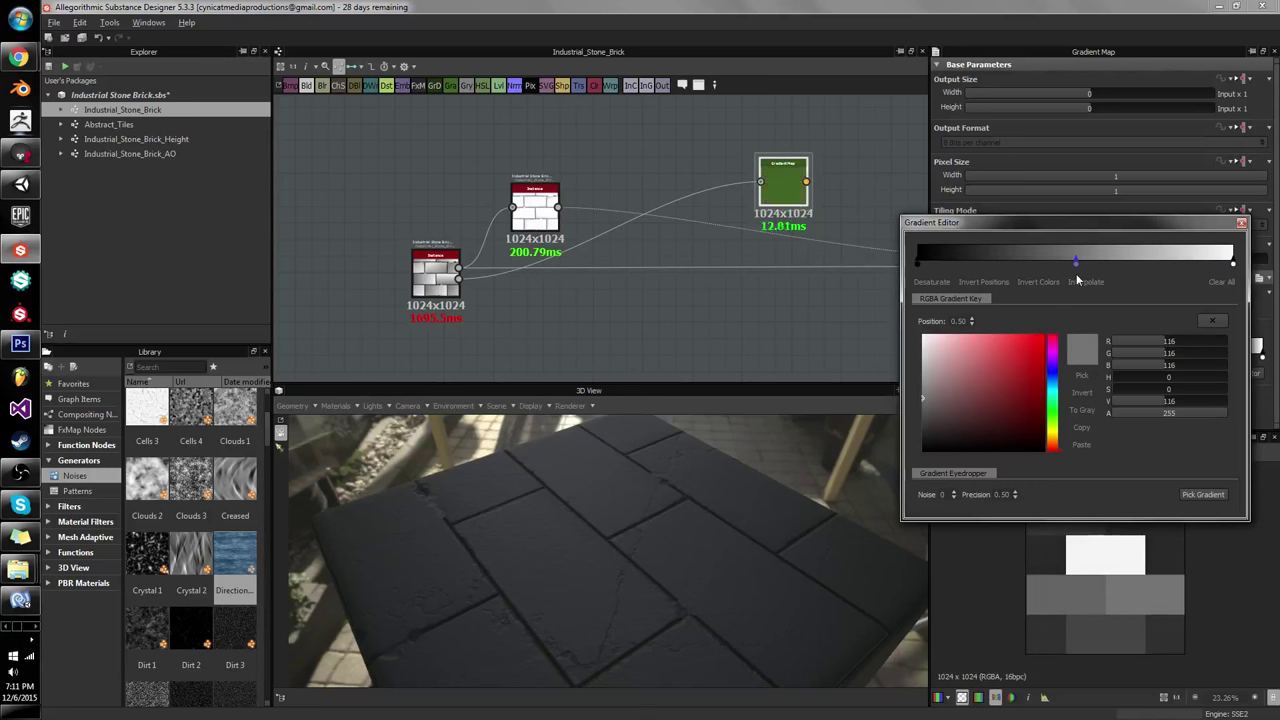
pyautogui.click(1008, 390)
pyautogui.moveTo(1008, 390); pyautogui.dragTo(995, 378)
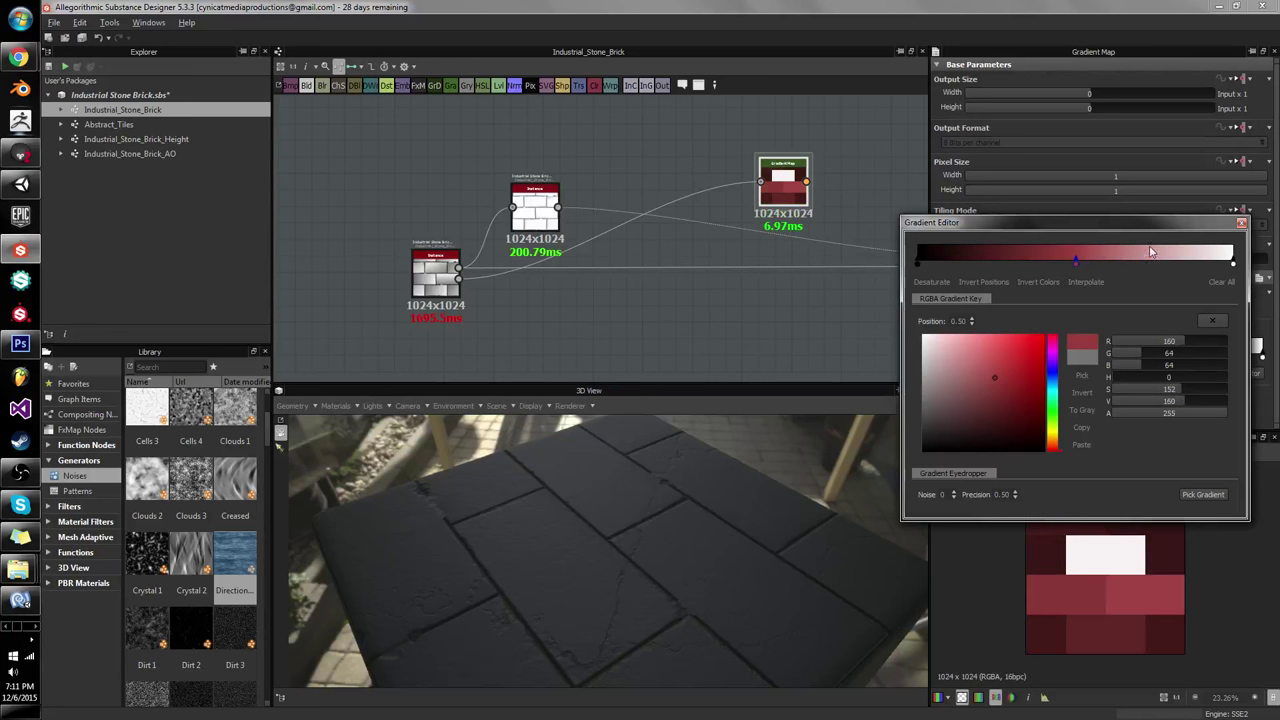
# Step: Mute the gradient's middle red key and recolor the start key a brownish gray, about RGB 120, 104, 91
pyautogui.moveTo(1138, 226); pyautogui.dragTo(750, 211)
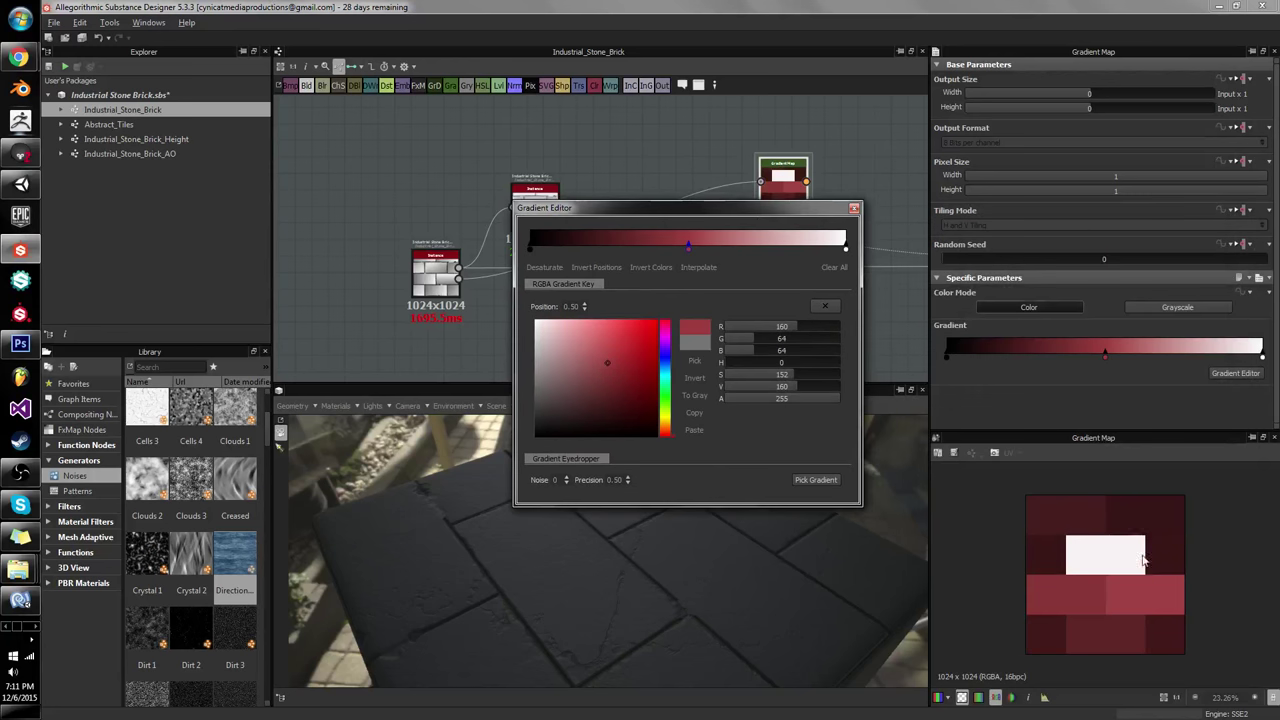
pyautogui.click(598, 367)
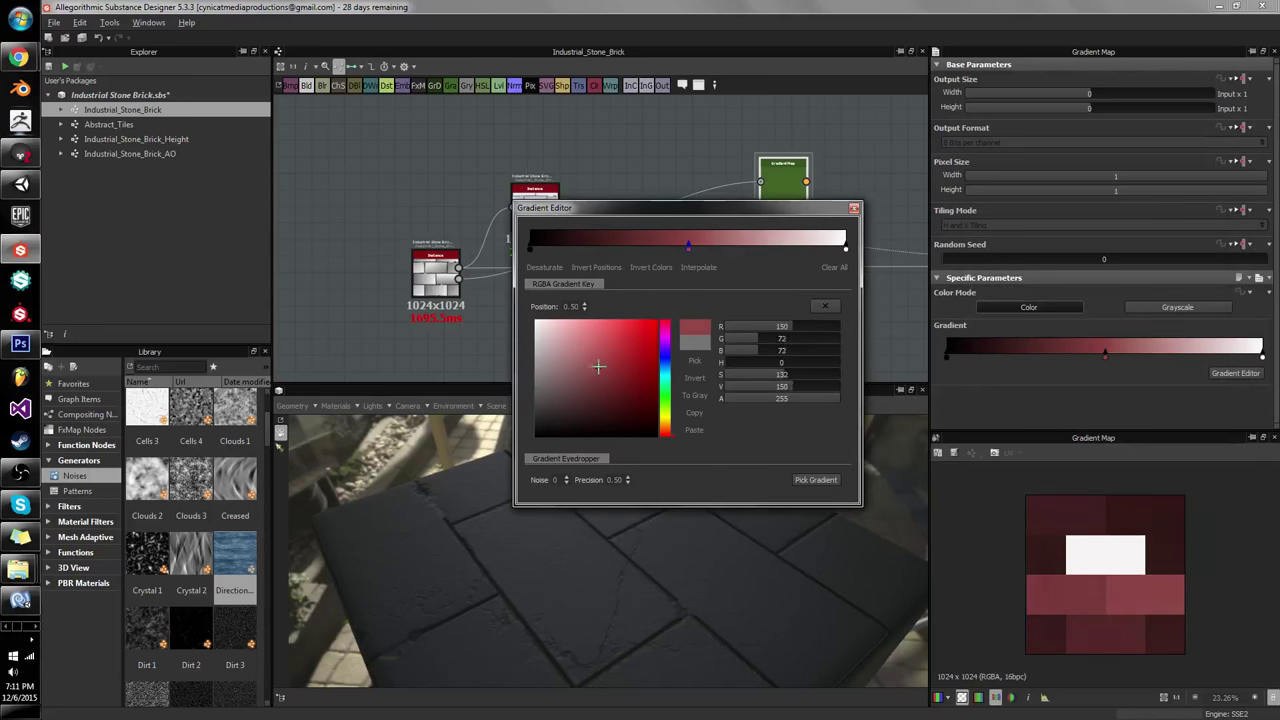
pyautogui.moveTo(572, 369)
pyautogui.mouseDown()
pyautogui.moveTo(526, 360)
pyautogui.moveTo(597, 382)
pyautogui.moveTo(563, 381)
pyautogui.mouseUp()
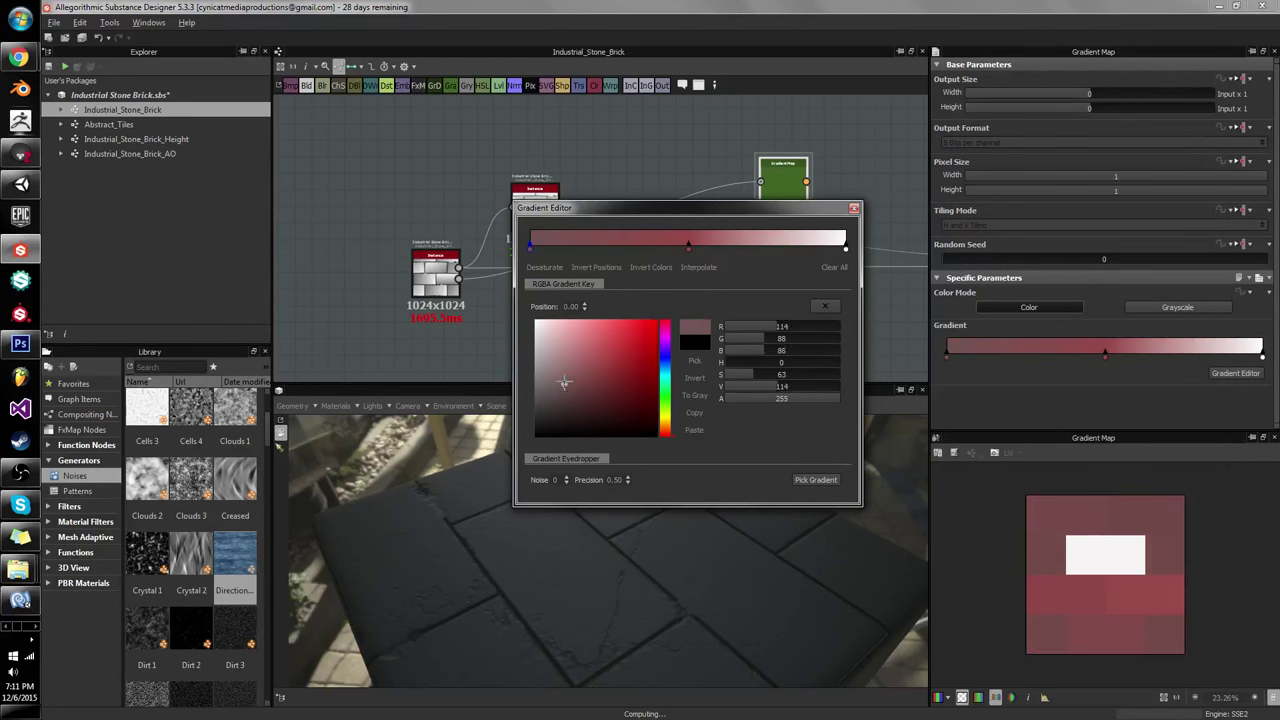
pyautogui.click(666, 432)
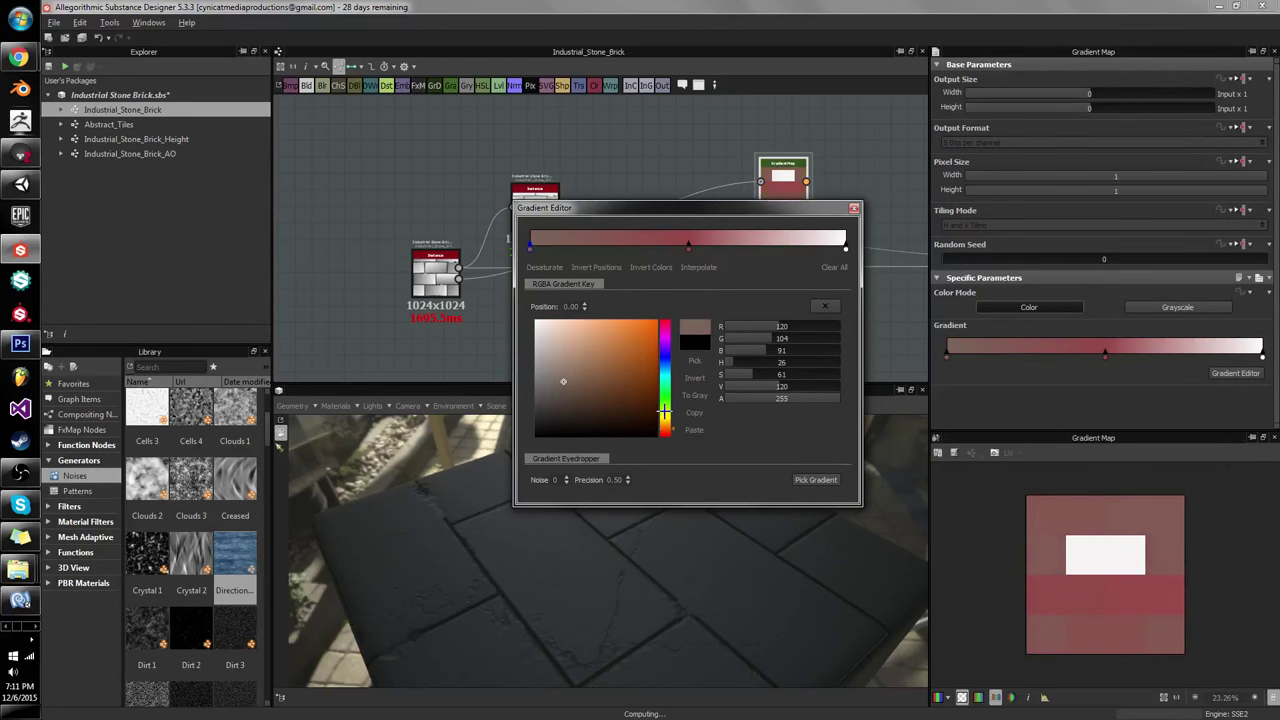
# Step: Soften the middle gradient key to RGB 146, 108, 108 and recolor the end key beige, RGB 179, 167, 152
pyautogui.click(689, 245)
pyautogui.moveTo(573, 348)
pyautogui.mouseDown()
pyautogui.moveTo(563, 374)
pyautogui.moveTo(550, 340)
pyautogui.moveTo(552, 354)
pyautogui.mouseUp()
pyautogui.click(845, 245)
pyautogui.click(664, 428)
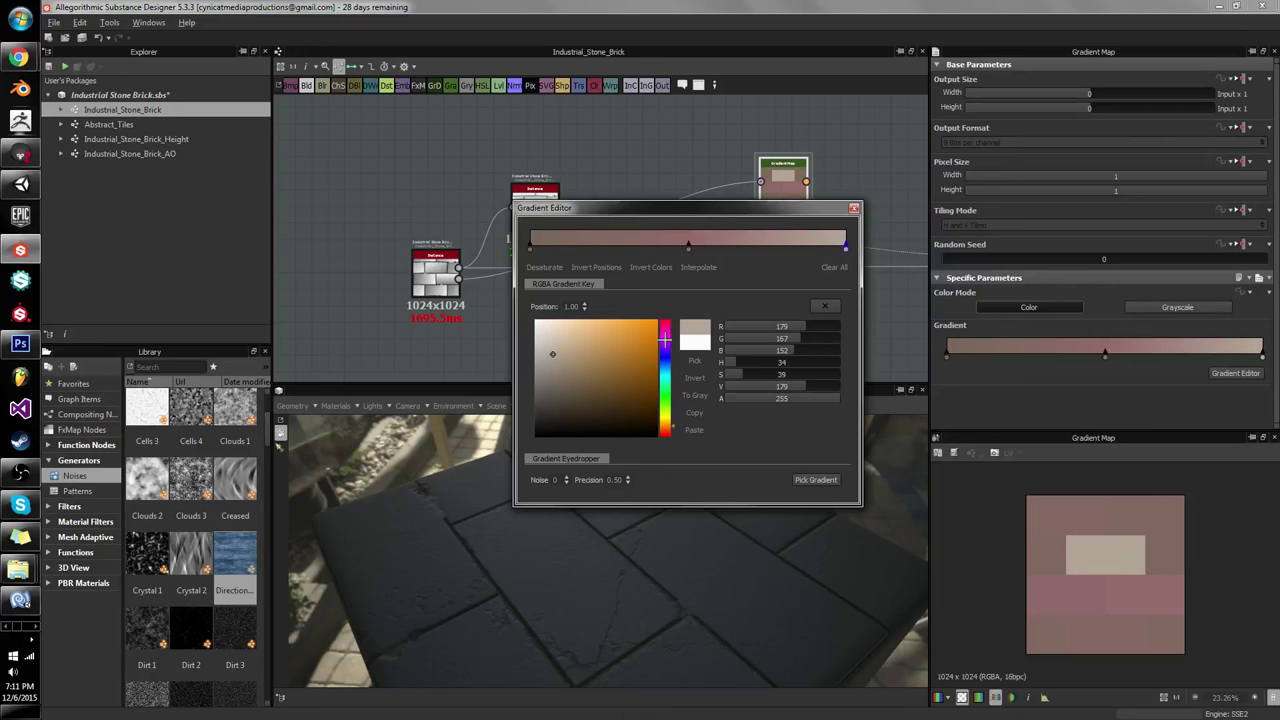
# Step: Shift the middle gradient key's hue toward brown, RGB 146, 119, 108, and finish editing the gradient
pyautogui.click(688, 245)
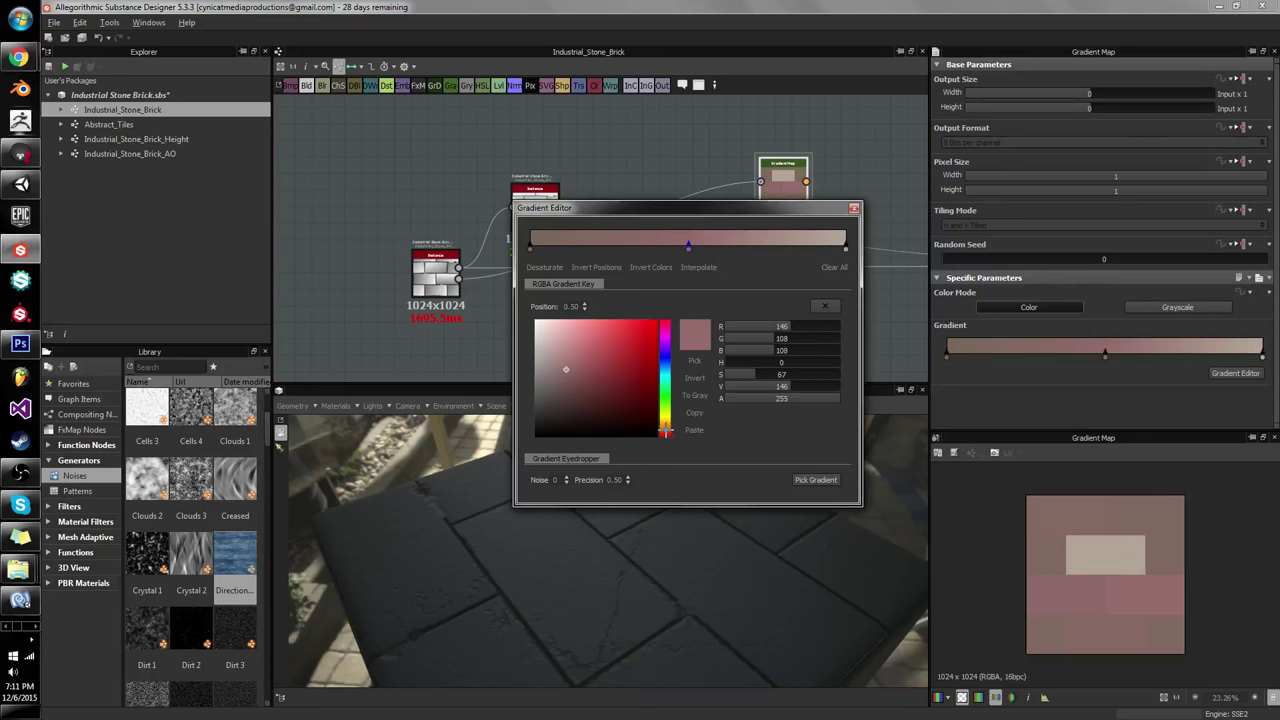
pyautogui.click(665, 428)
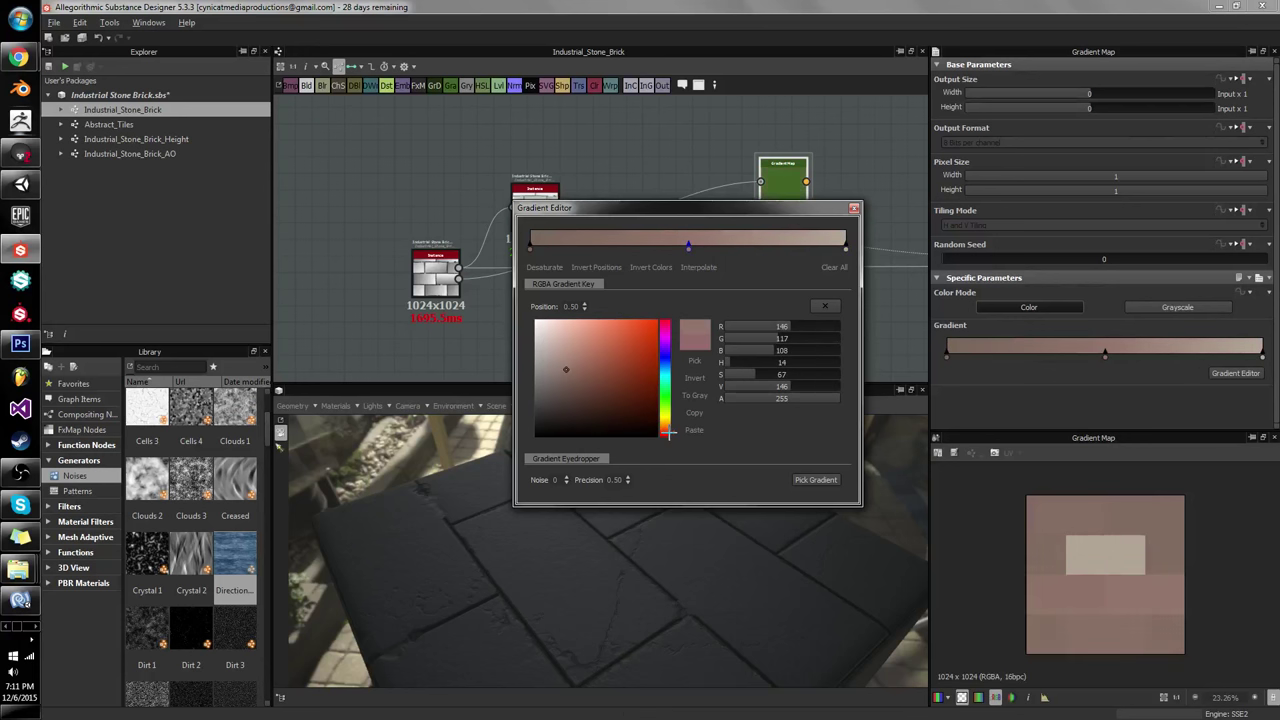
pyautogui.click(853, 208)
# Step: Connect the Gradient Map's output to the Base Material node's base color input and inspect the colored bricks in 3D
pyautogui.moveTo(850, 217); pyautogui.dragTo(557, 214, button='middle')
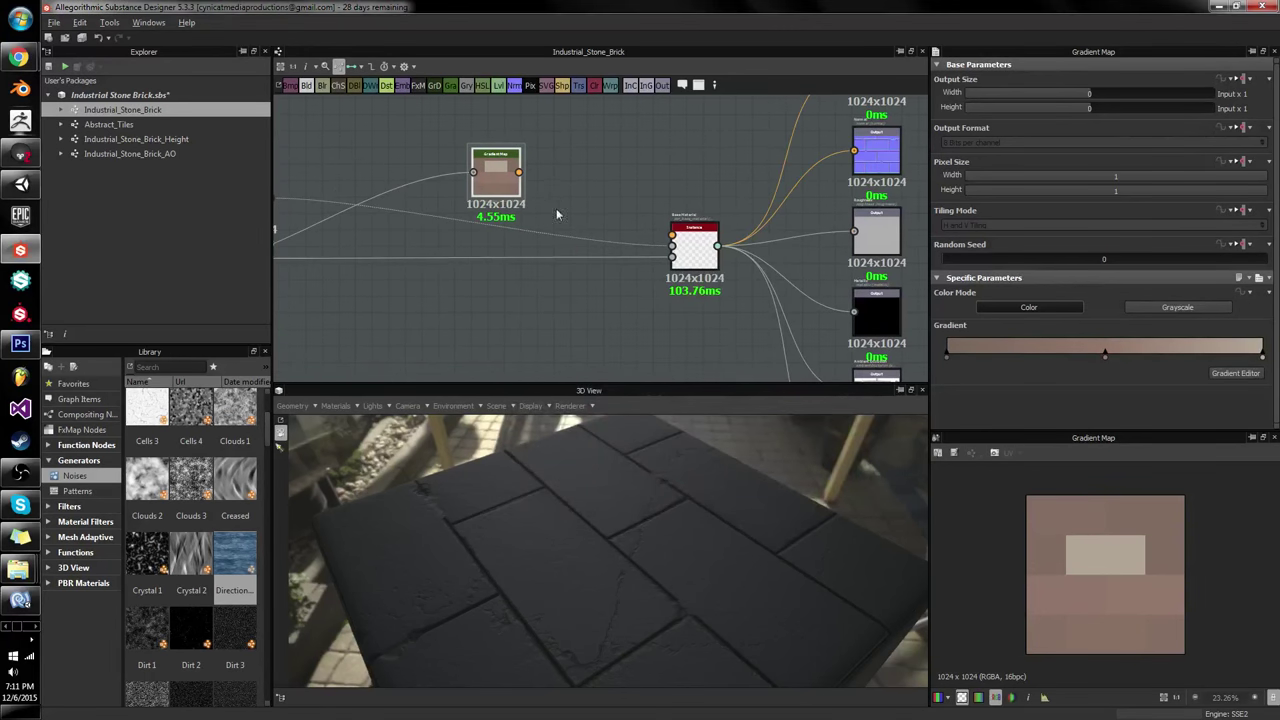
pyautogui.moveTo(522, 173); pyautogui.dragTo(672, 234)
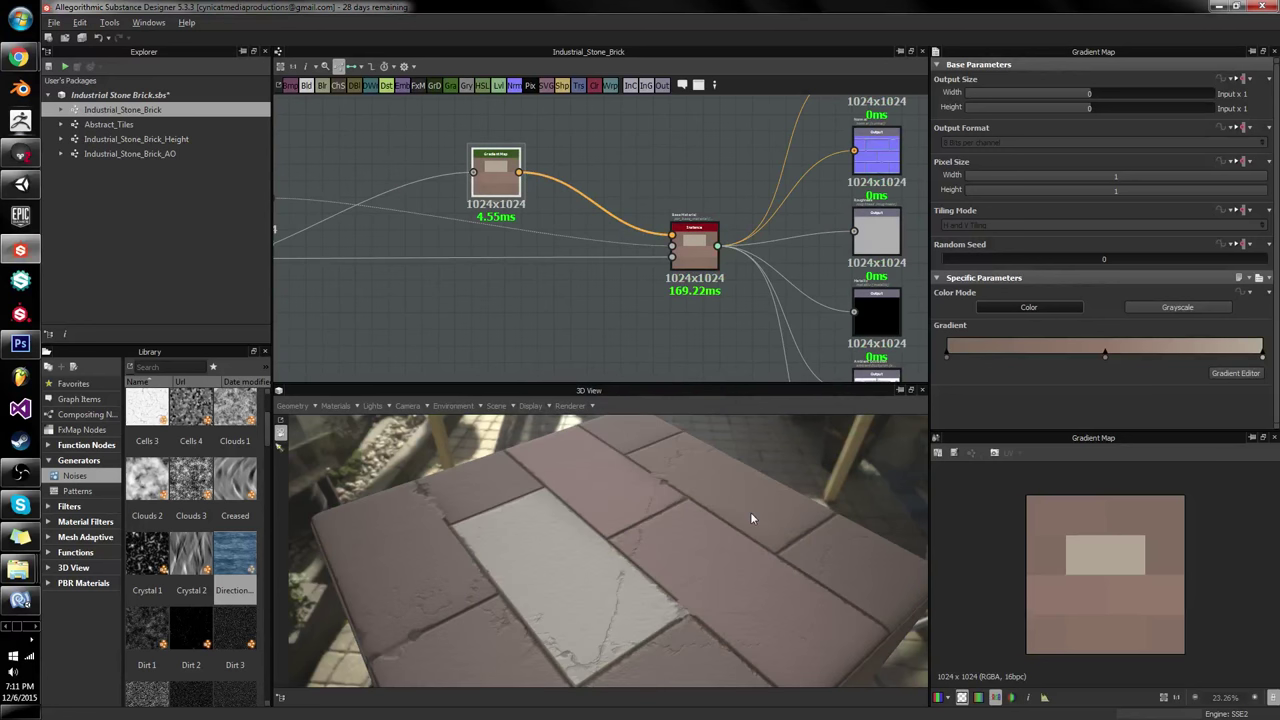
pyautogui.moveTo(750, 518)
pyautogui.mouseDown()
pyautogui.moveTo(543, 509)
pyautogui.moveTo(655, 524)
pyautogui.moveTo(615, 612)
pyautogui.moveTo(605, 590)
pyautogui.mouseUp()
pyautogui.click(560, 250)
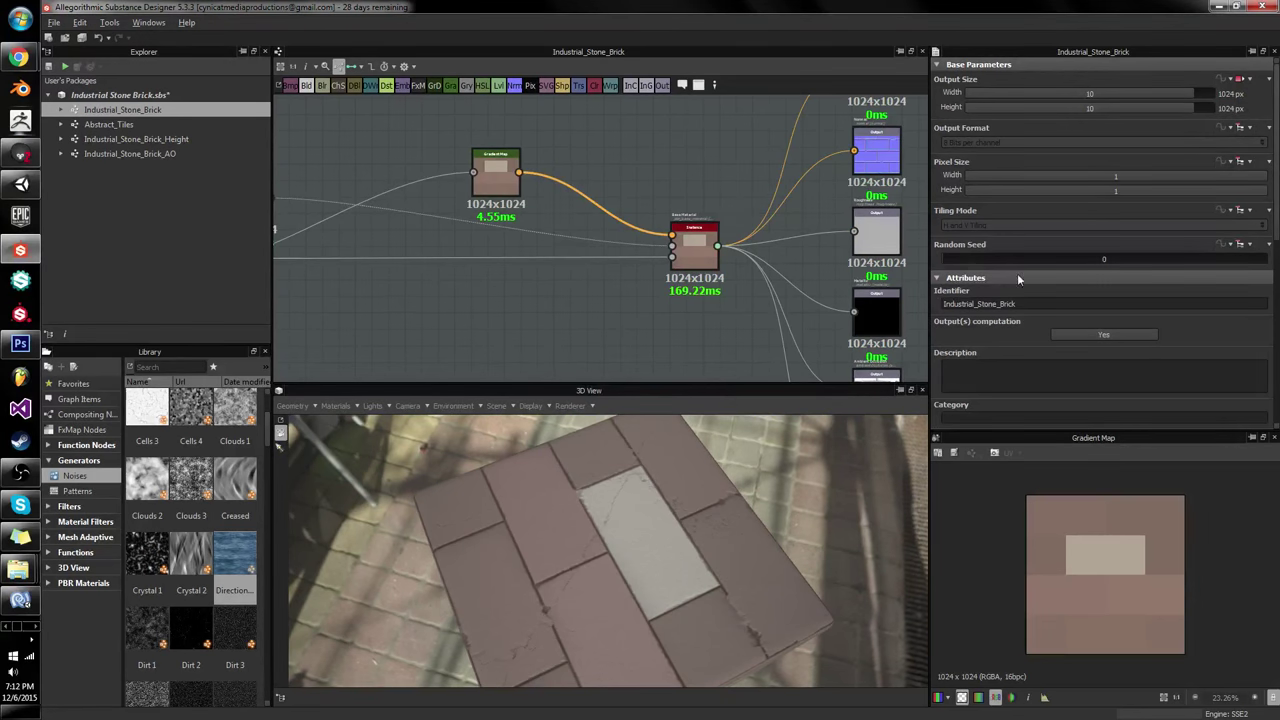
# Step: Set the Industrial_Stone_Brick graph's random seed to 1 and inspect the resulting brick variation in 3D
pyautogui.click(968, 260)
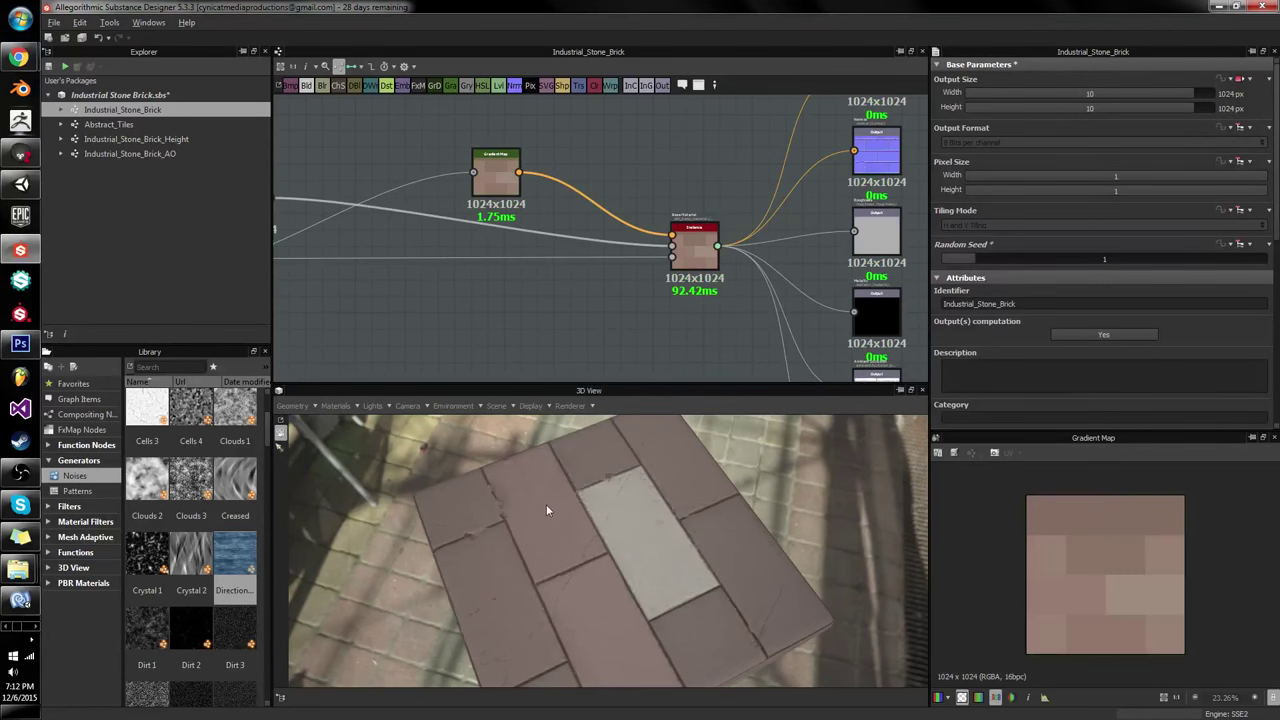
pyautogui.moveTo(552, 511); pyautogui.dragTo(670, 520)
# Step: Recolor the Gradient Map's middle key a warm gray, about RGB 148, 139, 131, and finish editing the gradient
pyautogui.click(496, 166)
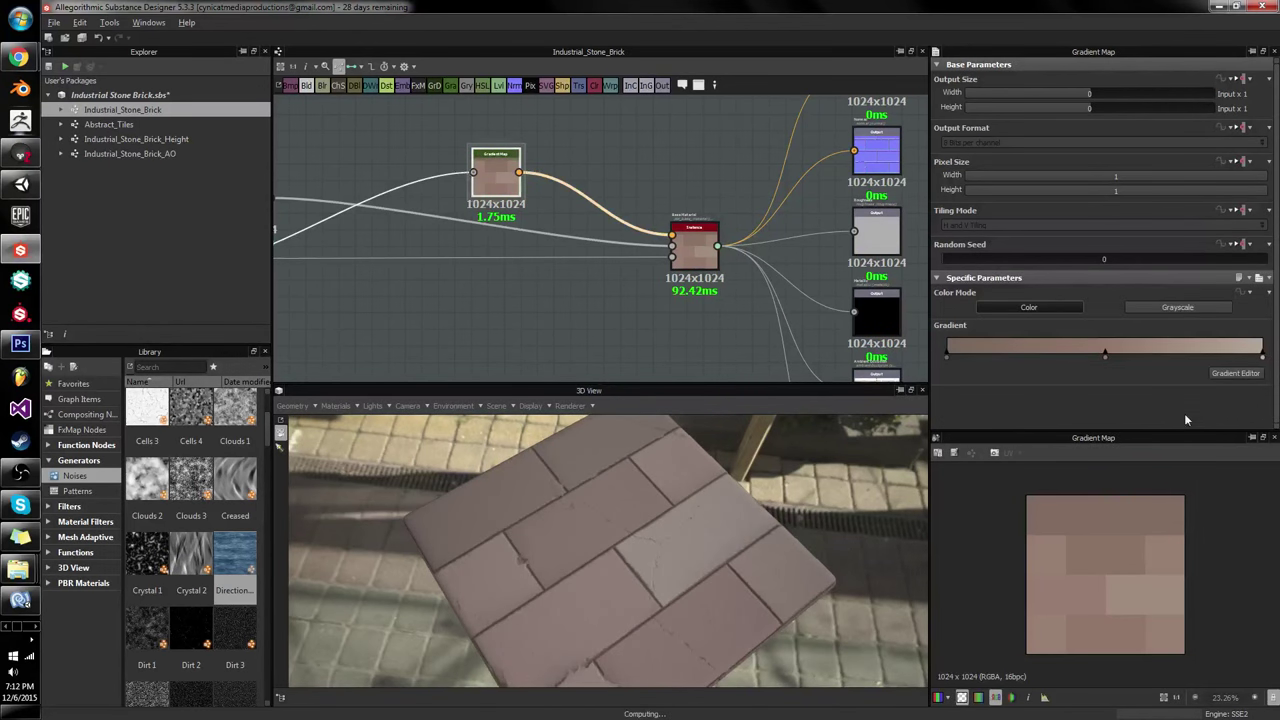
pyautogui.doubleClick(1105, 355)
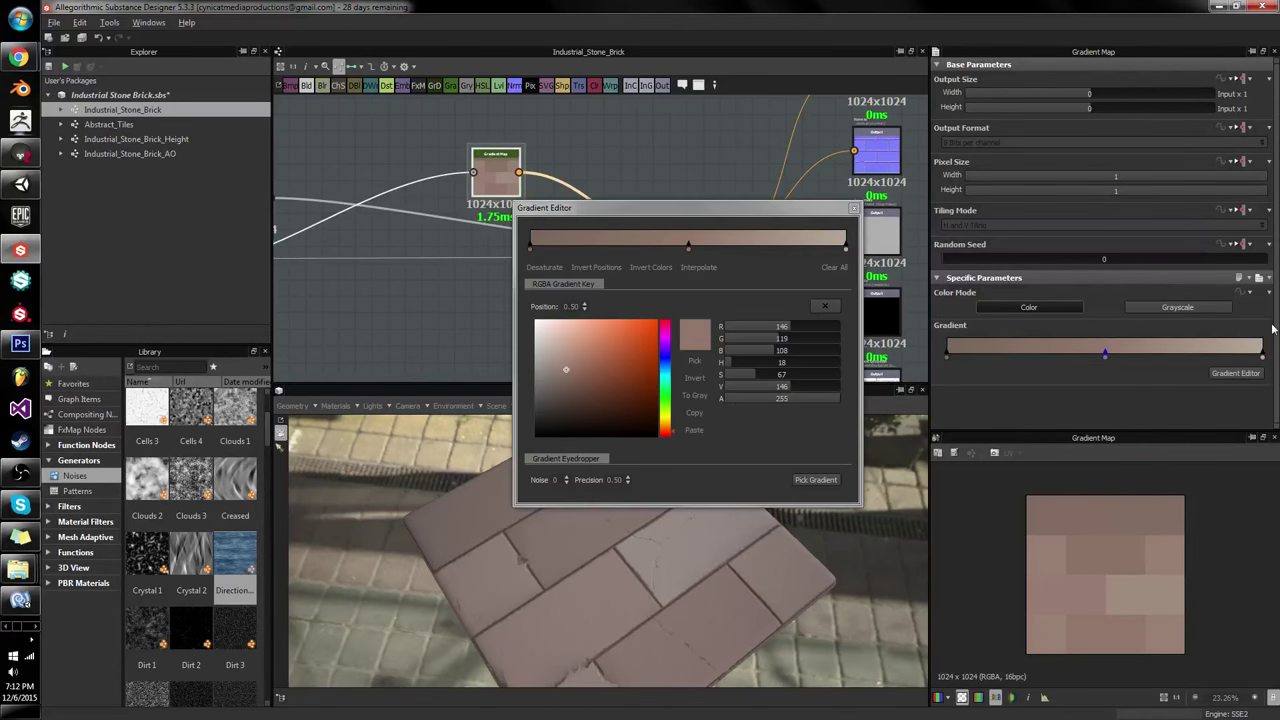
pyautogui.click(689, 248)
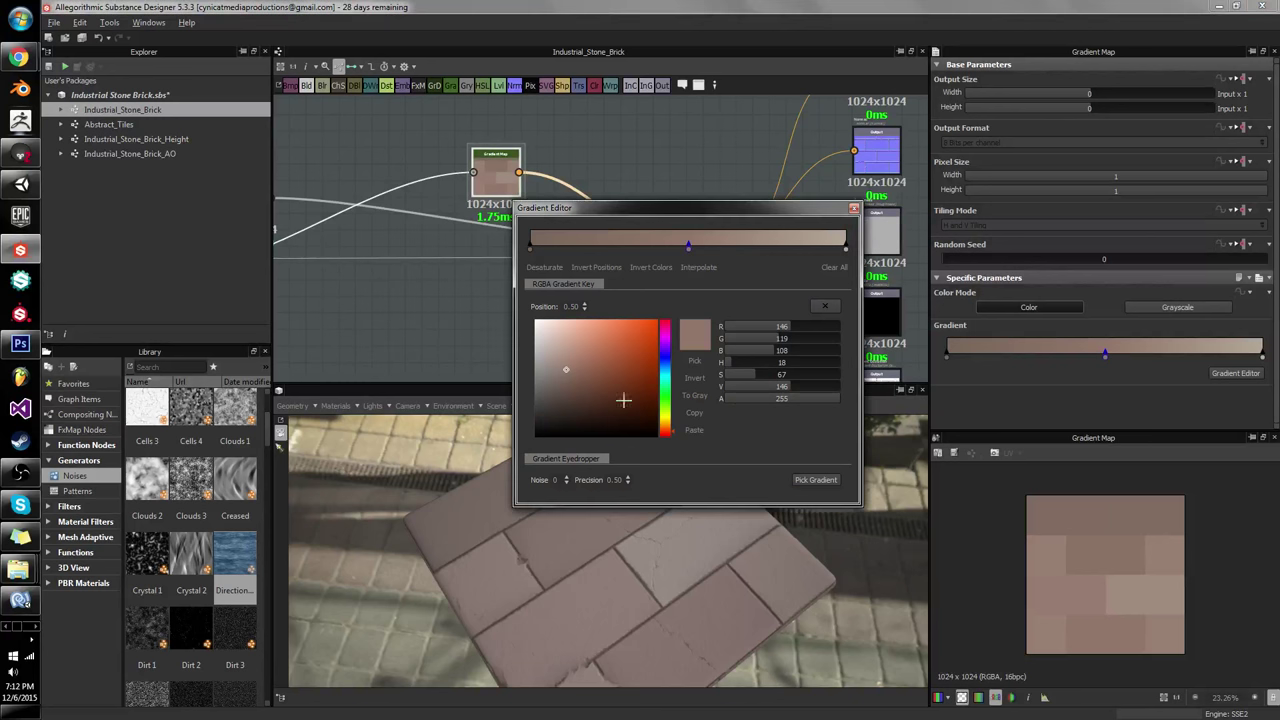
pyautogui.click(665, 426)
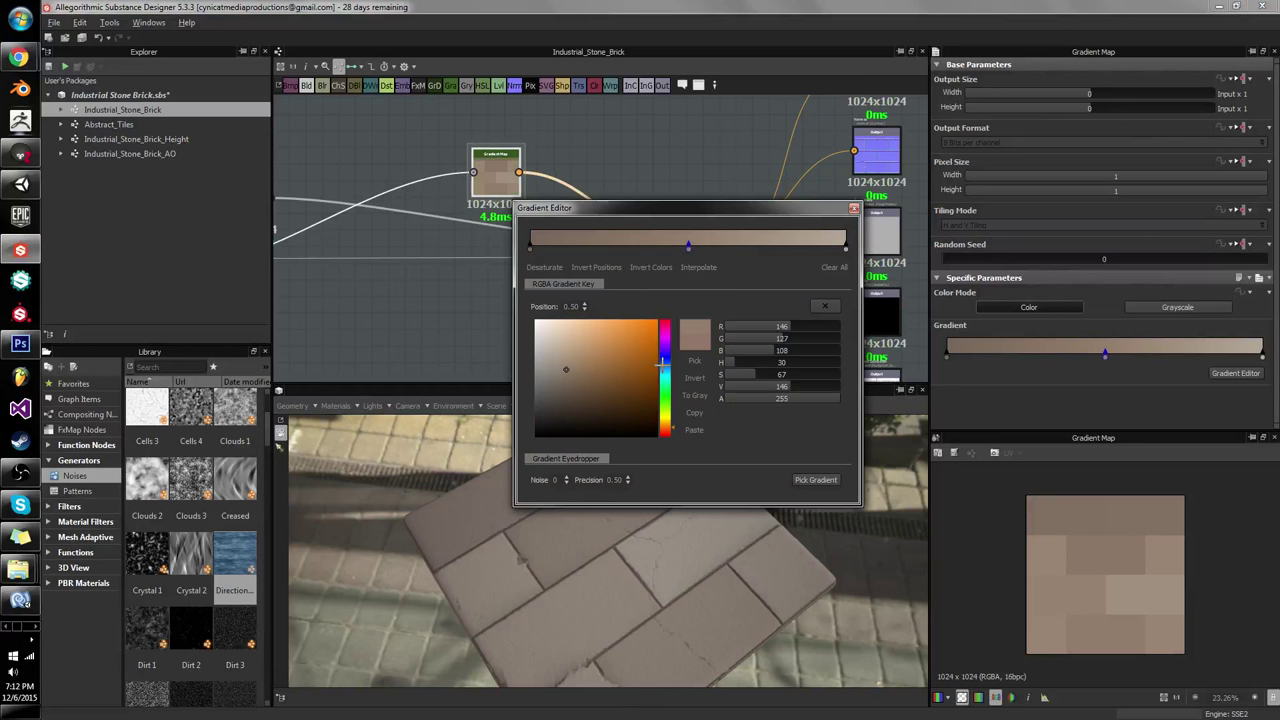
pyautogui.moveTo(565, 368); pyautogui.dragTo(548, 368)
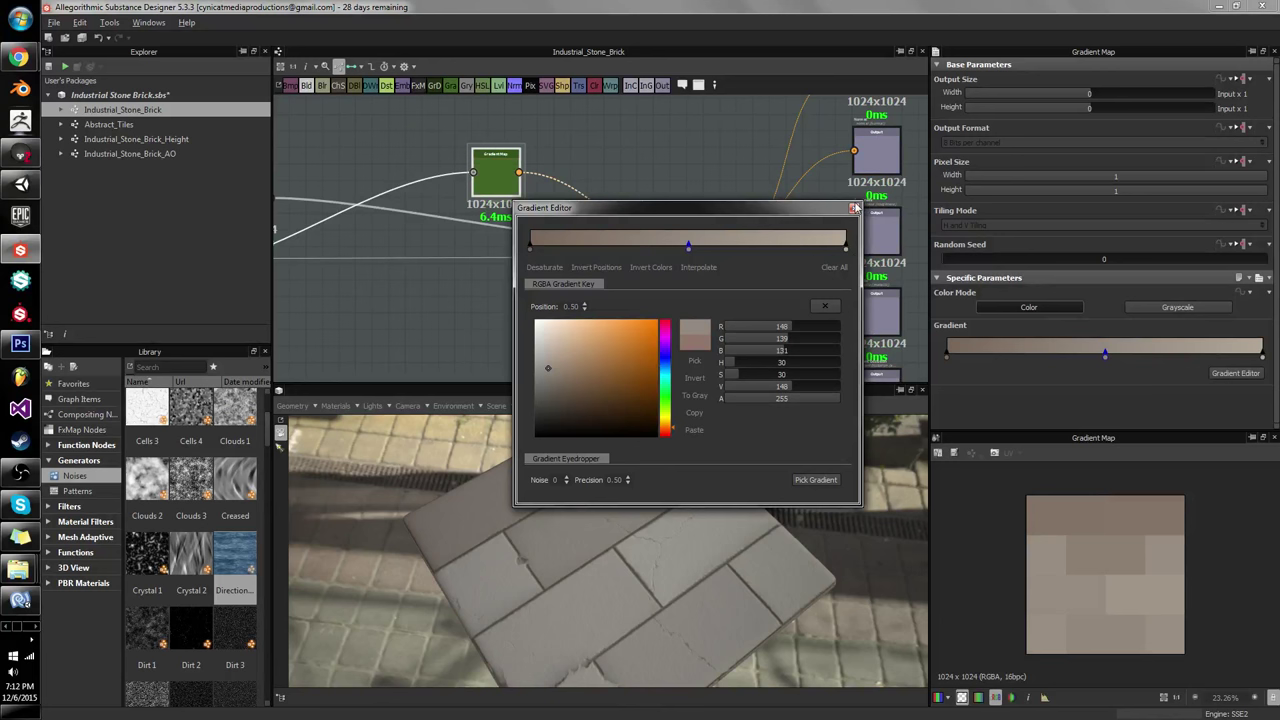
pyautogui.click(854, 208)
# Step: Examine the gray bricks in 3D, switch to Marmoset Toolbag to compare them with the test scene, and return to Substance Designer
pyautogui.scroll(-3, 714, 502)
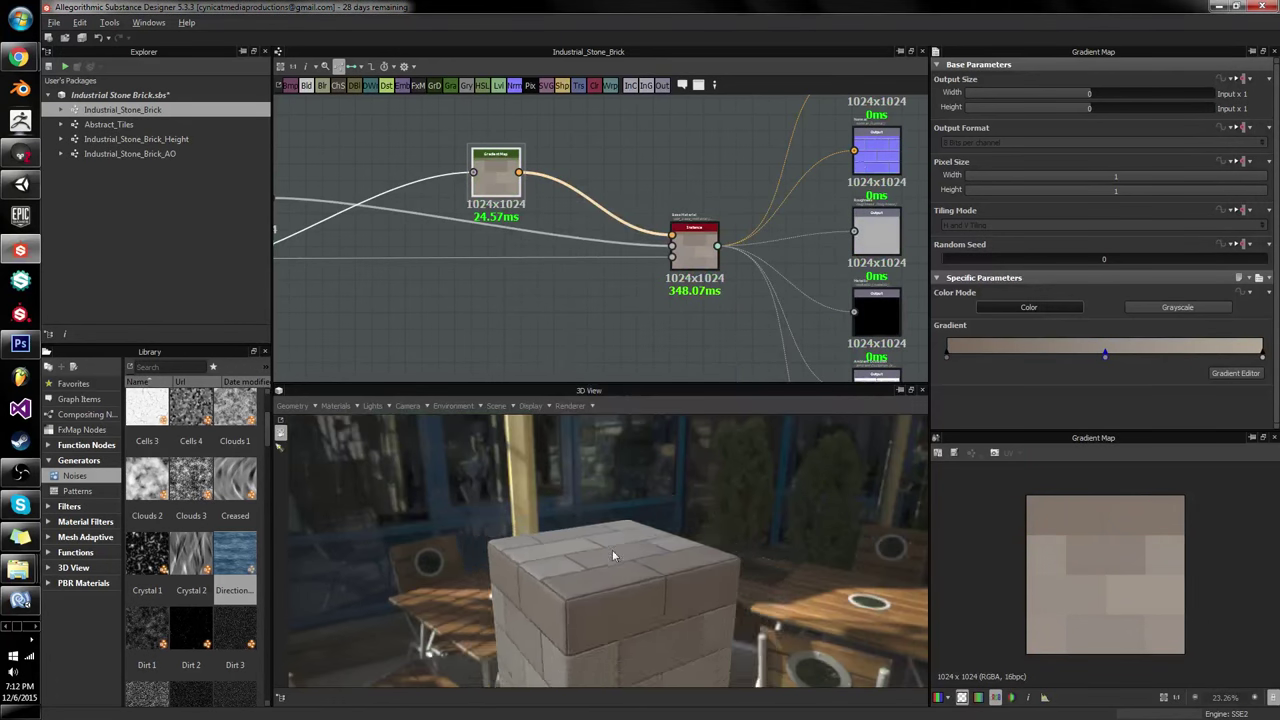
pyautogui.moveTo(612, 549); pyautogui.dragTo(633, 524)
pyautogui.click(20, 153)
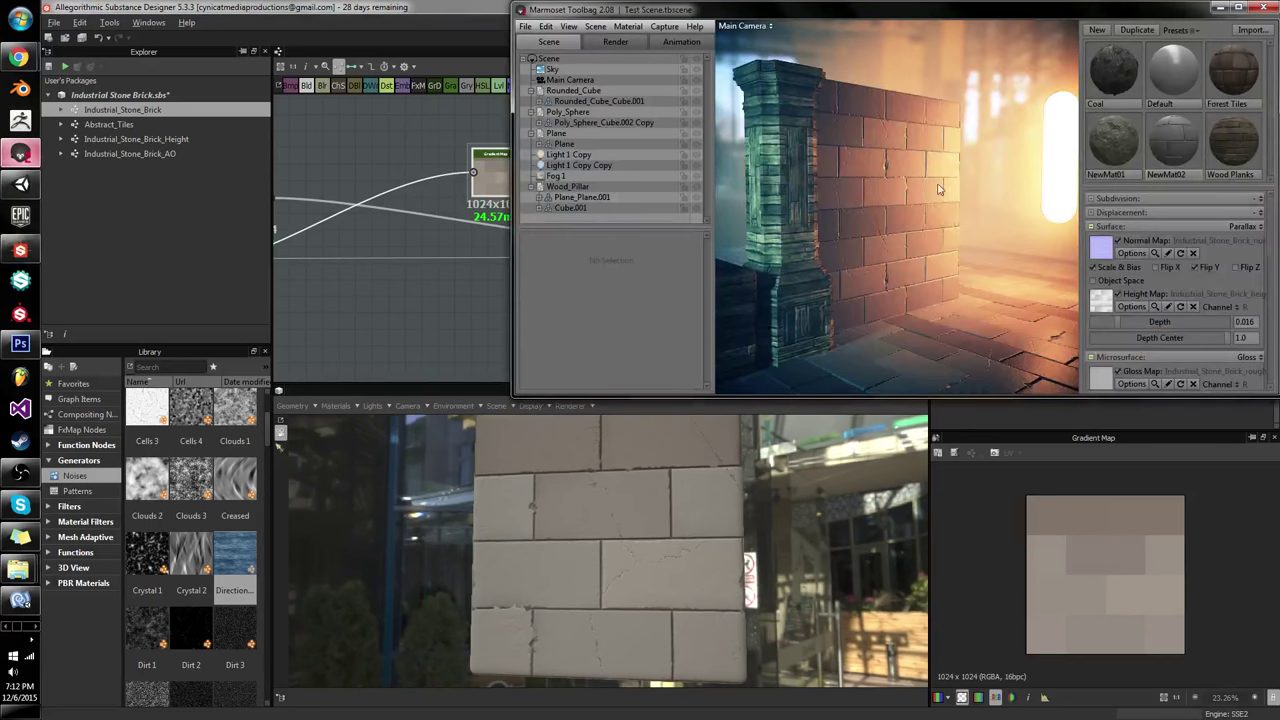
pyautogui.click(360, 6)
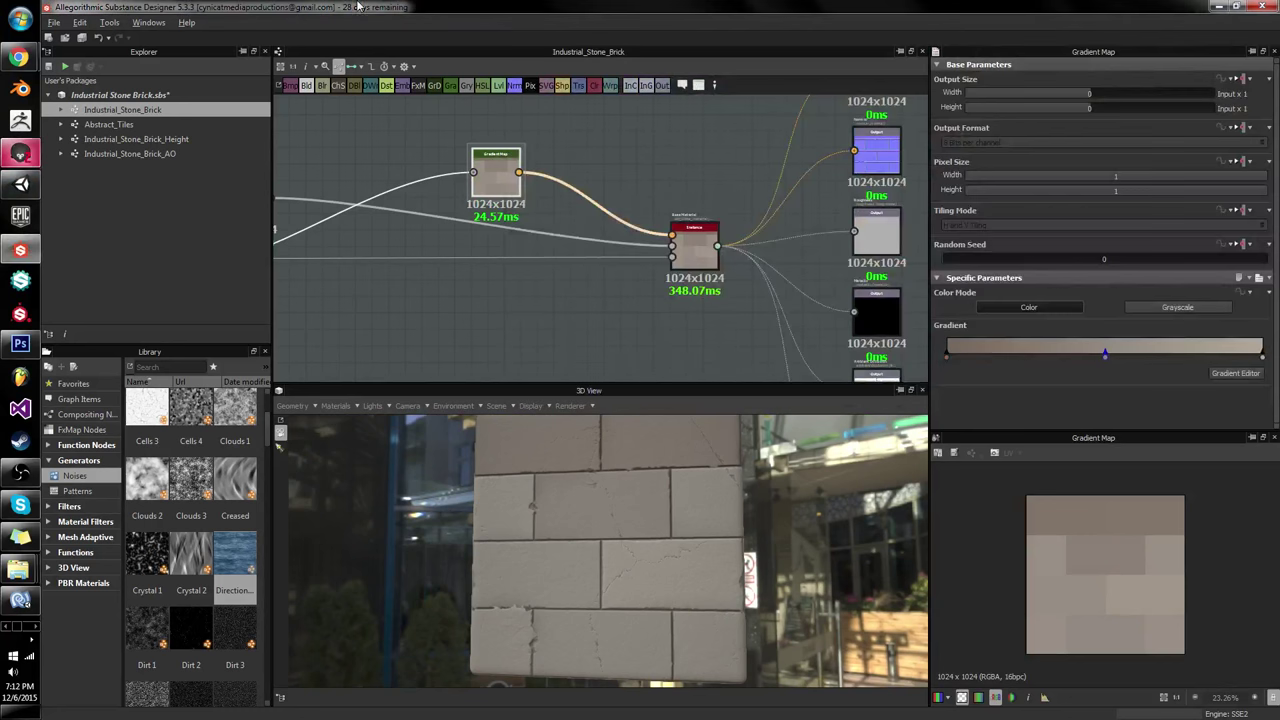
# Step: Move the Gradient Map node to just above the ambient occlusion instance, leaving free space before the Base Material node
pyautogui.click(538, 225)
pyautogui.scroll(1, 390, 218)
pyautogui.moveTo(390, 218); pyautogui.dragTo(782, 292, button='middle')
pyautogui.moveTo(669, 472); pyautogui.dragTo(557, 533)
pyautogui.scroll(3, 690, 468)
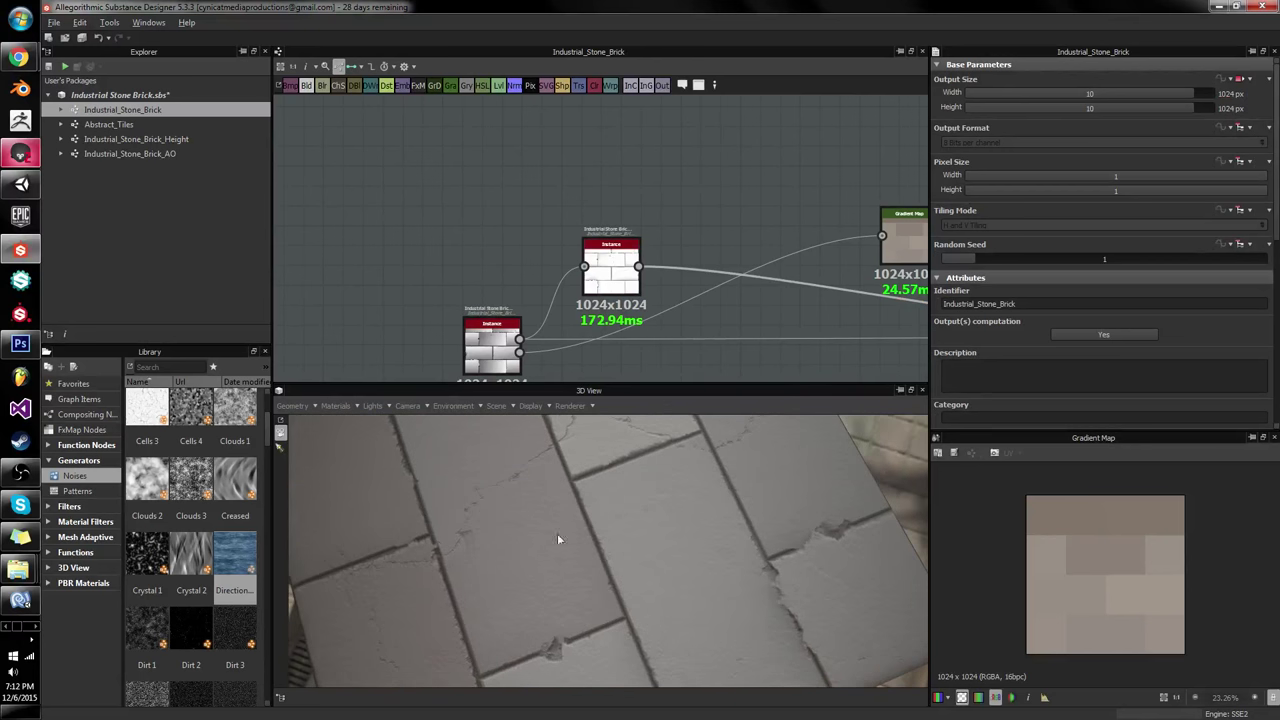
pyautogui.scroll(4, 676, 252)
pyautogui.scroll(-4, 654, 214)
pyautogui.moveTo(780, 266); pyautogui.dragTo(494, 255, button='middle')
pyautogui.moveTo(693, 221); pyautogui.dragTo(454, 121)
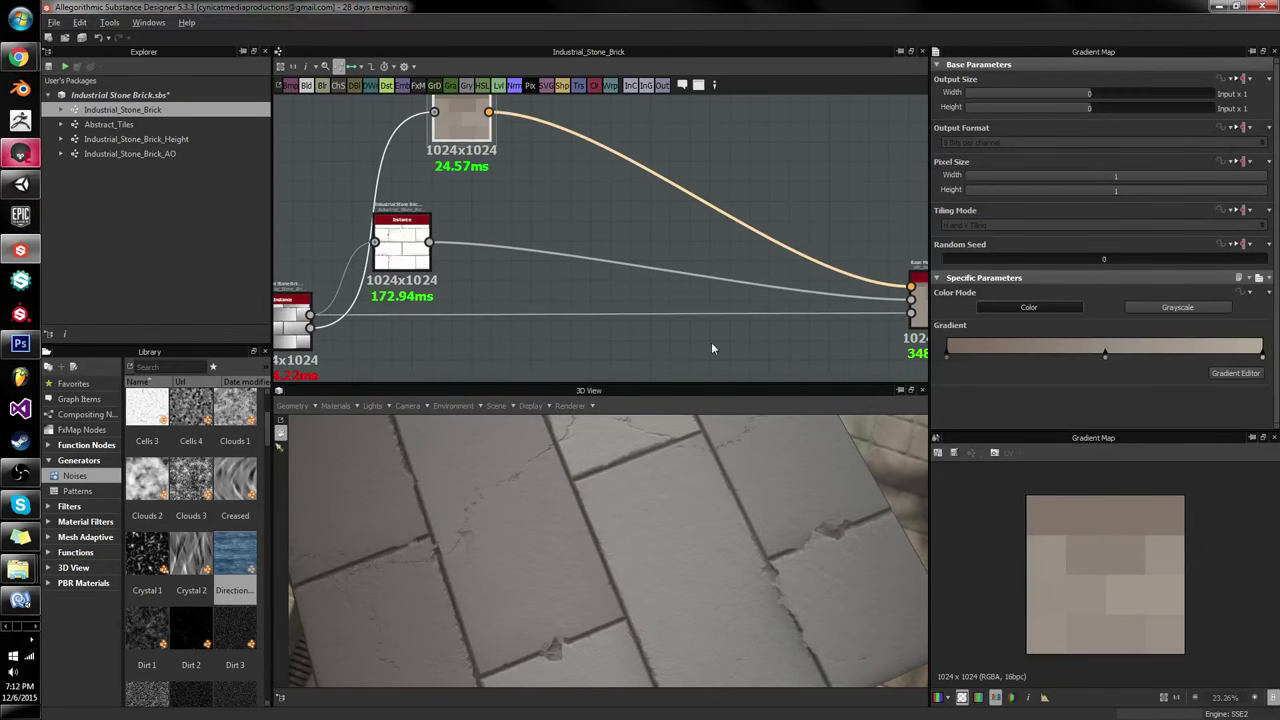
pyautogui.scroll(4, 1078, 542)
pyautogui.scroll(-5, 1078, 536)
pyautogui.scroll(2, 1077, 532)
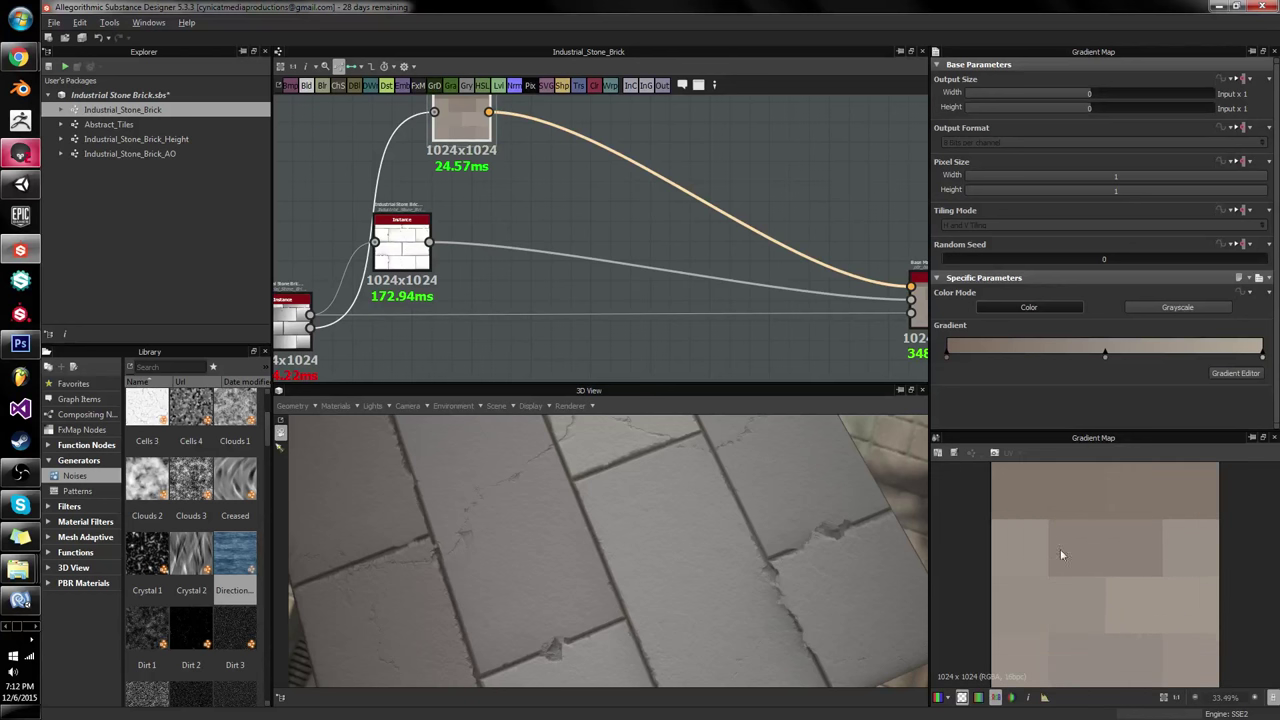
pyautogui.moveTo(478, 133); pyautogui.dragTo(431, 137)
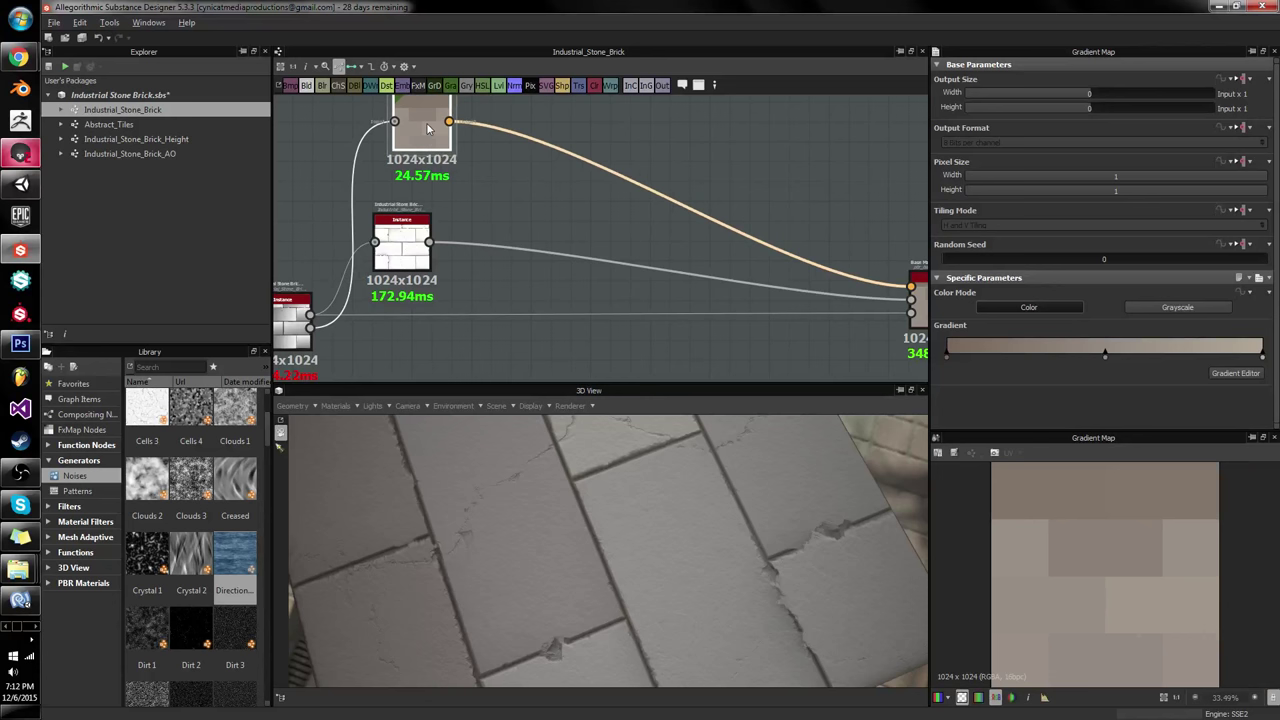
# Step: Insert a Blend node between the Gradient Map and the Base Material node's base color input
pyautogui.press('space')
pyautogui.click(505, 162)
pyautogui.moveTo(522, 129); pyautogui.dragTo(603, 198)
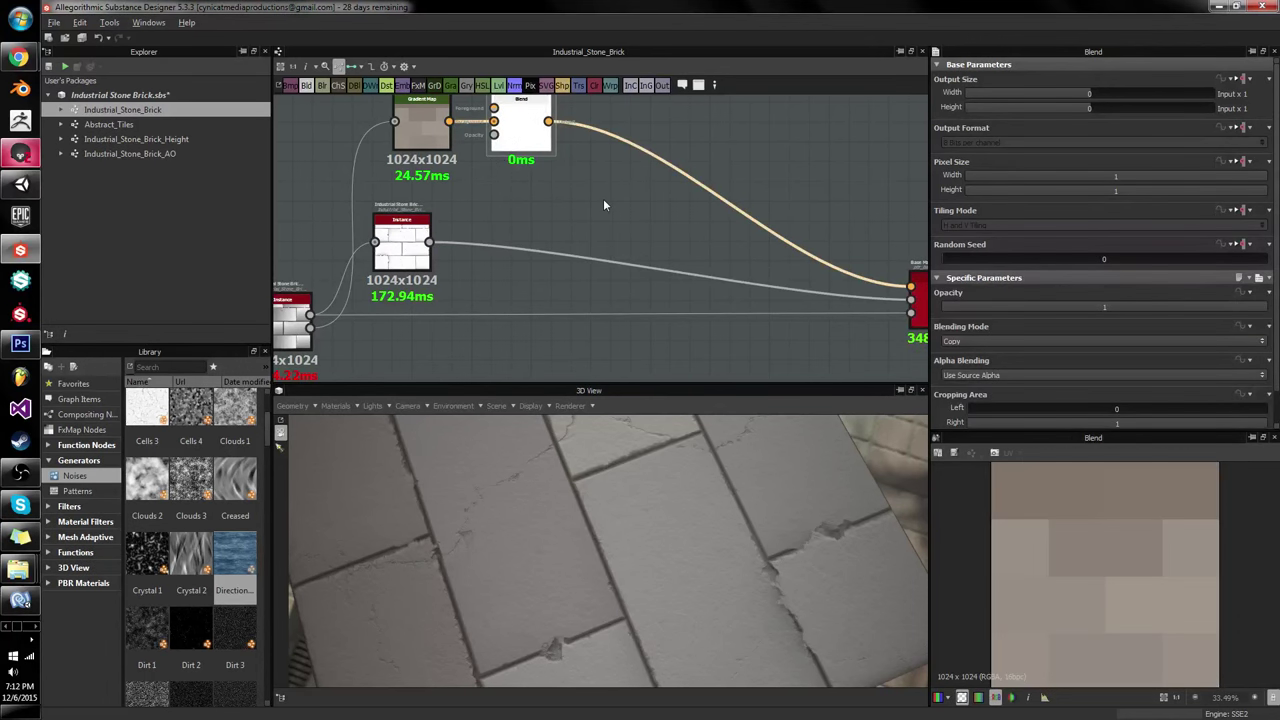
pyautogui.click(505, 239)
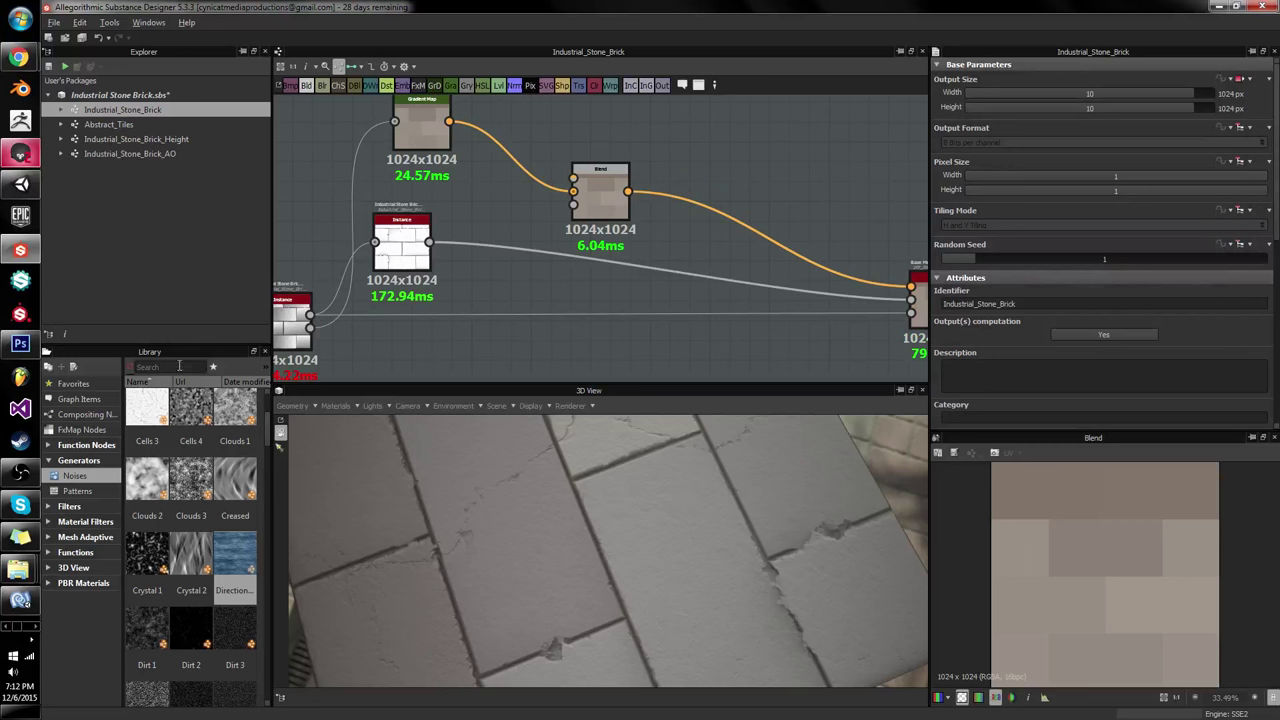
# Step: Add a Vertical Noise generator below the Blend node and feed it into a new Gradient Map node
pyautogui.moveTo(265, 443); pyautogui.dragTo(266, 441)
pyautogui.scroll(-10, 242, 460)
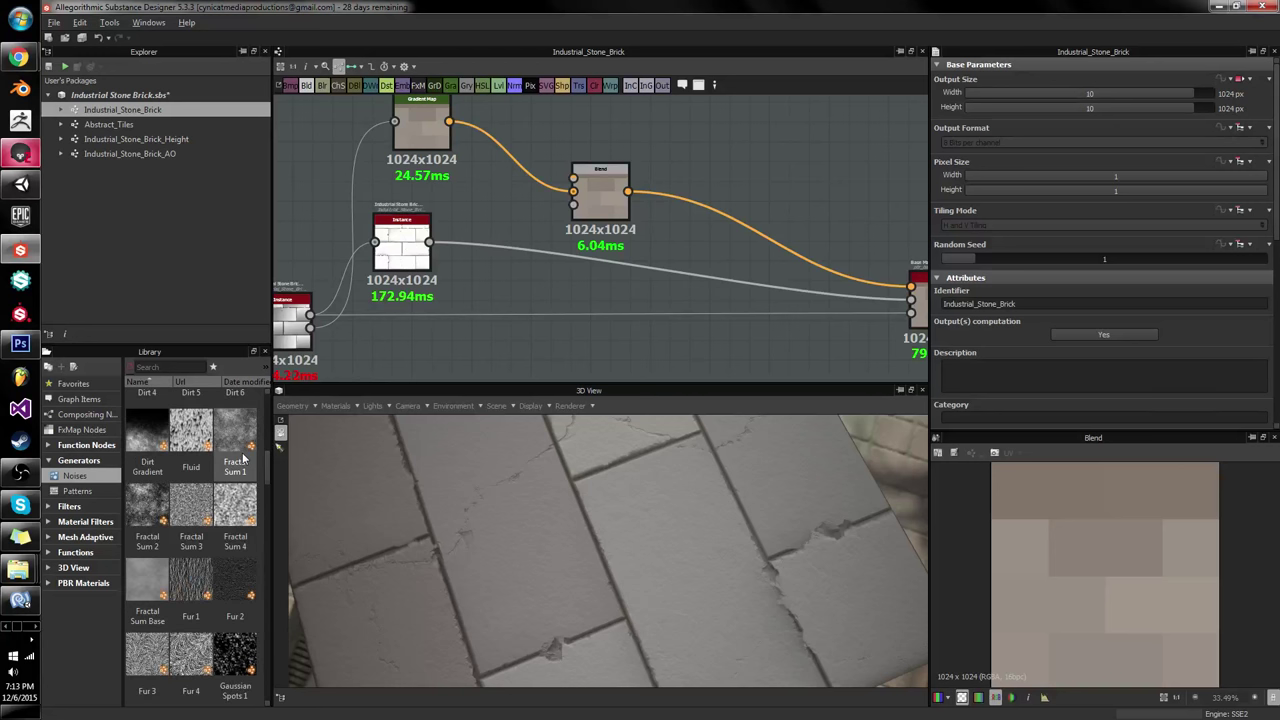
pyautogui.scroll(10, 240, 455)
pyautogui.scroll(-10, 240, 455)
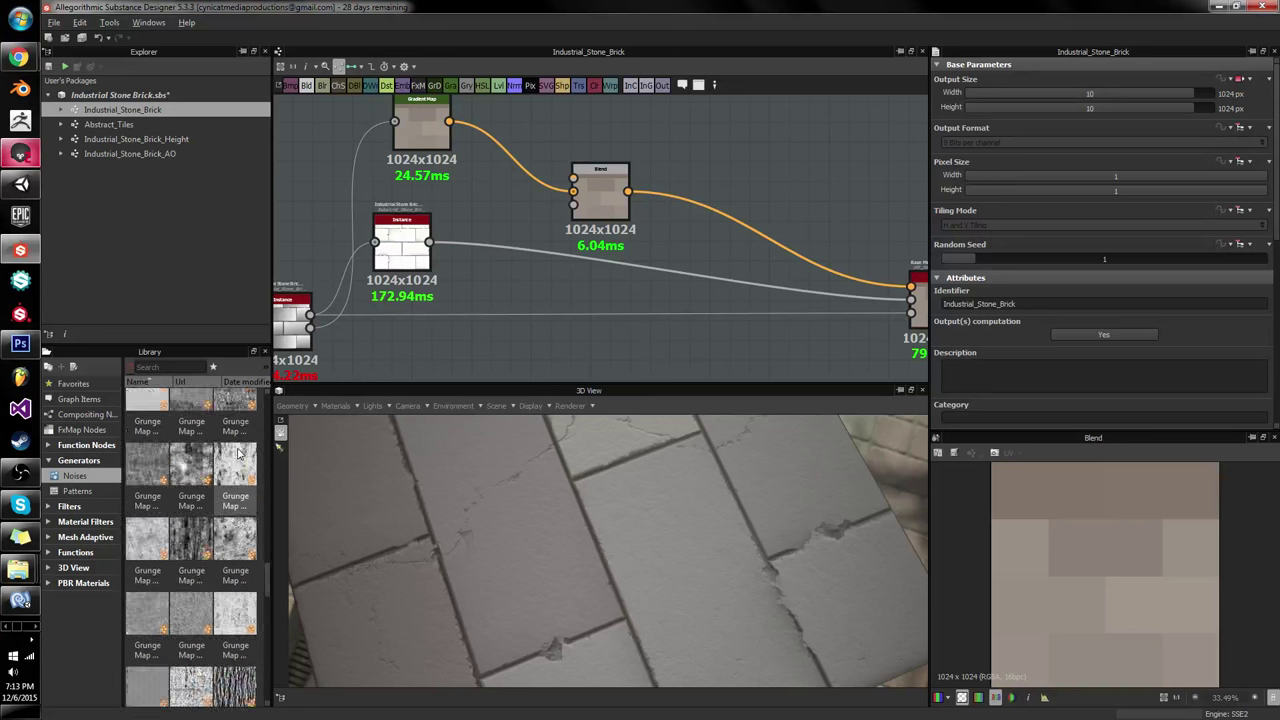
pyautogui.scroll(-10, 238, 453)
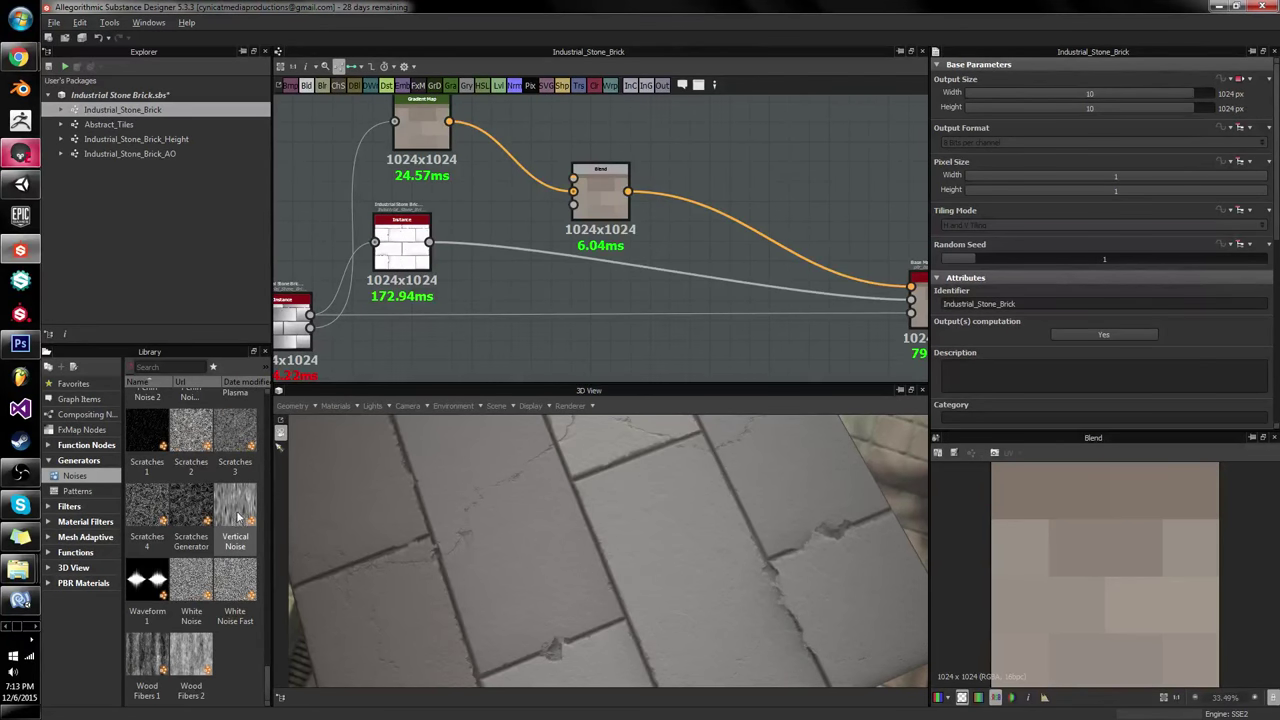
pyautogui.moveTo(238, 508); pyautogui.dragTo(465, 269)
pyautogui.press('space')
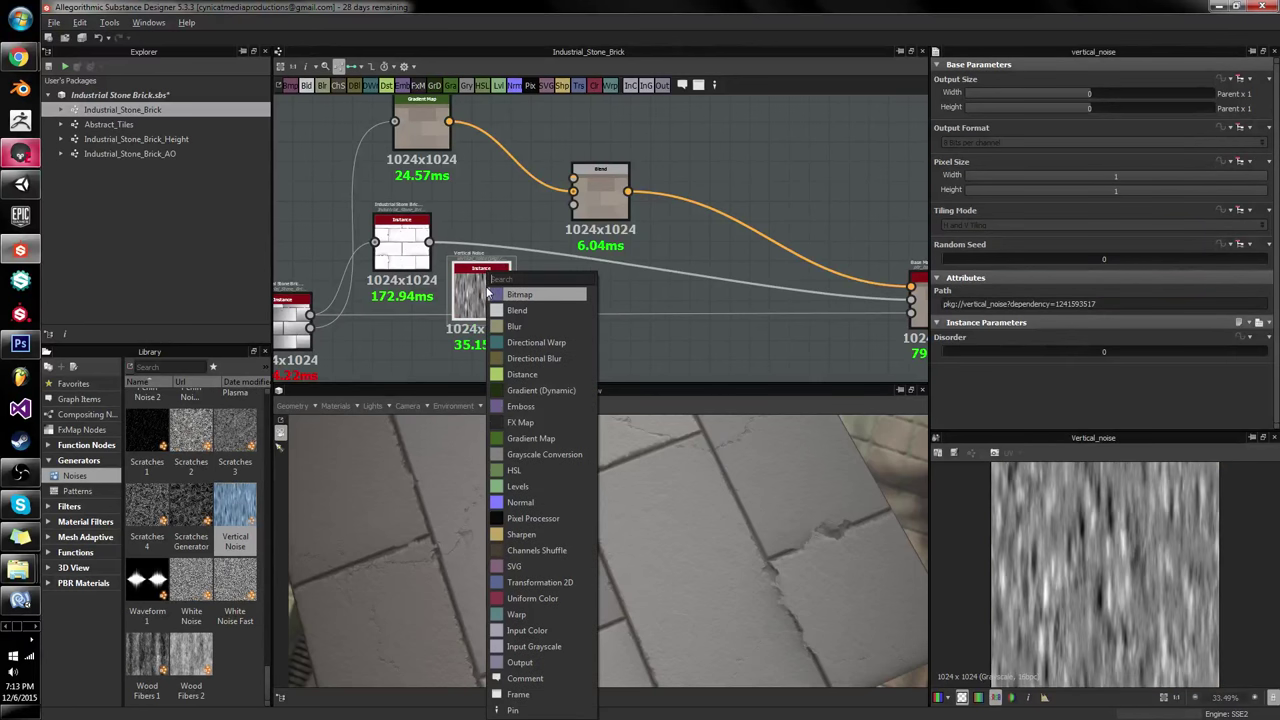
pyautogui.write('grad')
pyautogui.click(533, 311)
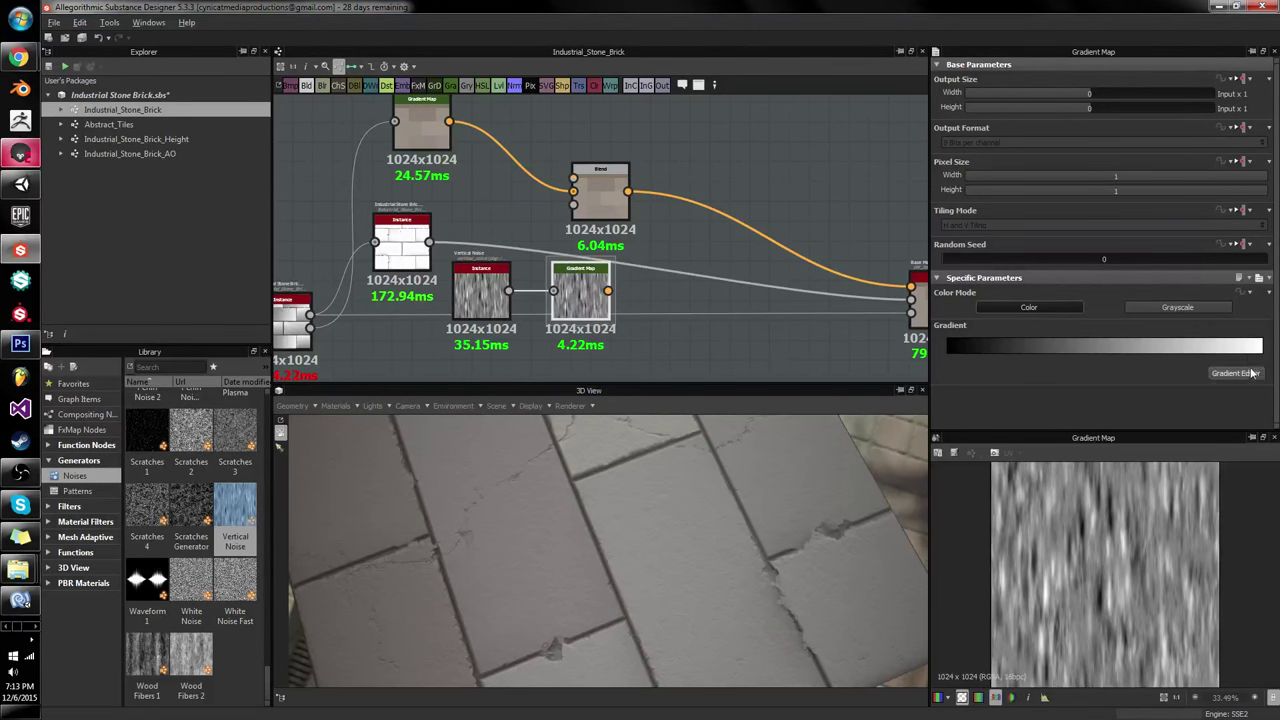
# Step: Recolor the noise gradient's start key light blue and end key pinkish red, and connect it to the Blend node's foreground
pyautogui.click(1250, 373)
pyautogui.click(846, 246)
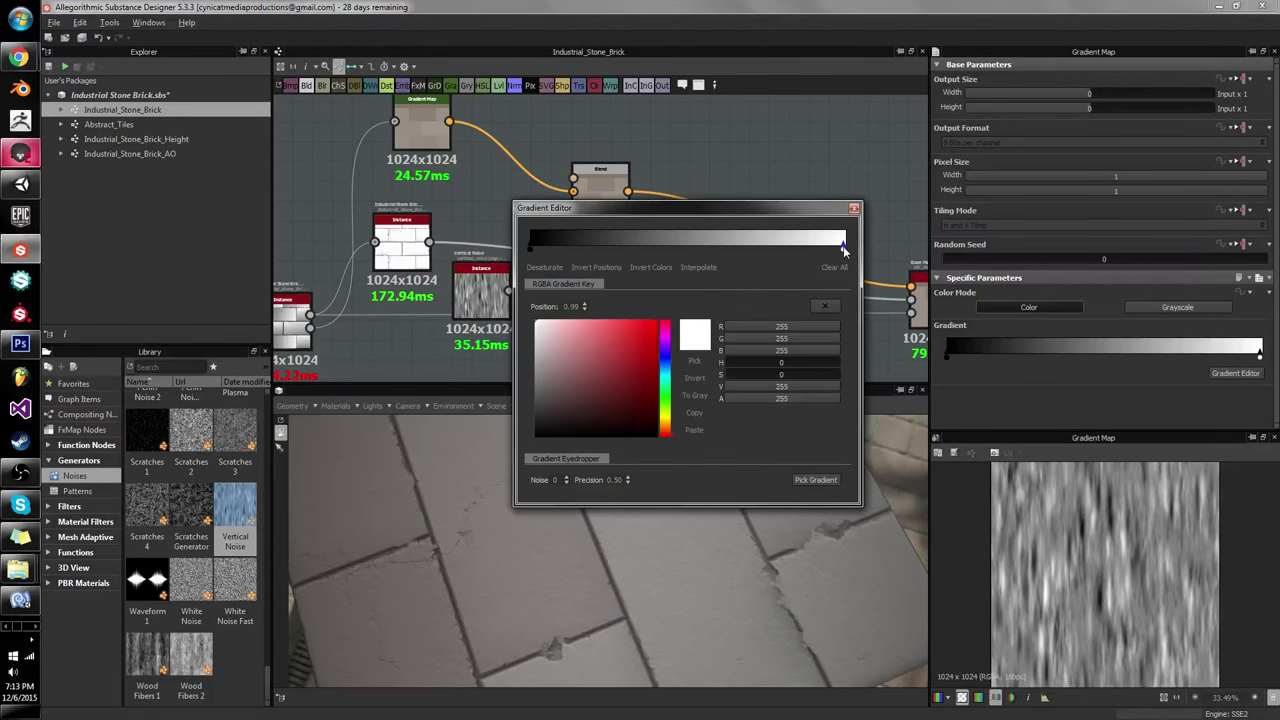
pyautogui.moveTo(591, 366); pyautogui.dragTo(587, 319)
pyautogui.click(532, 247)
pyautogui.click(570, 318)
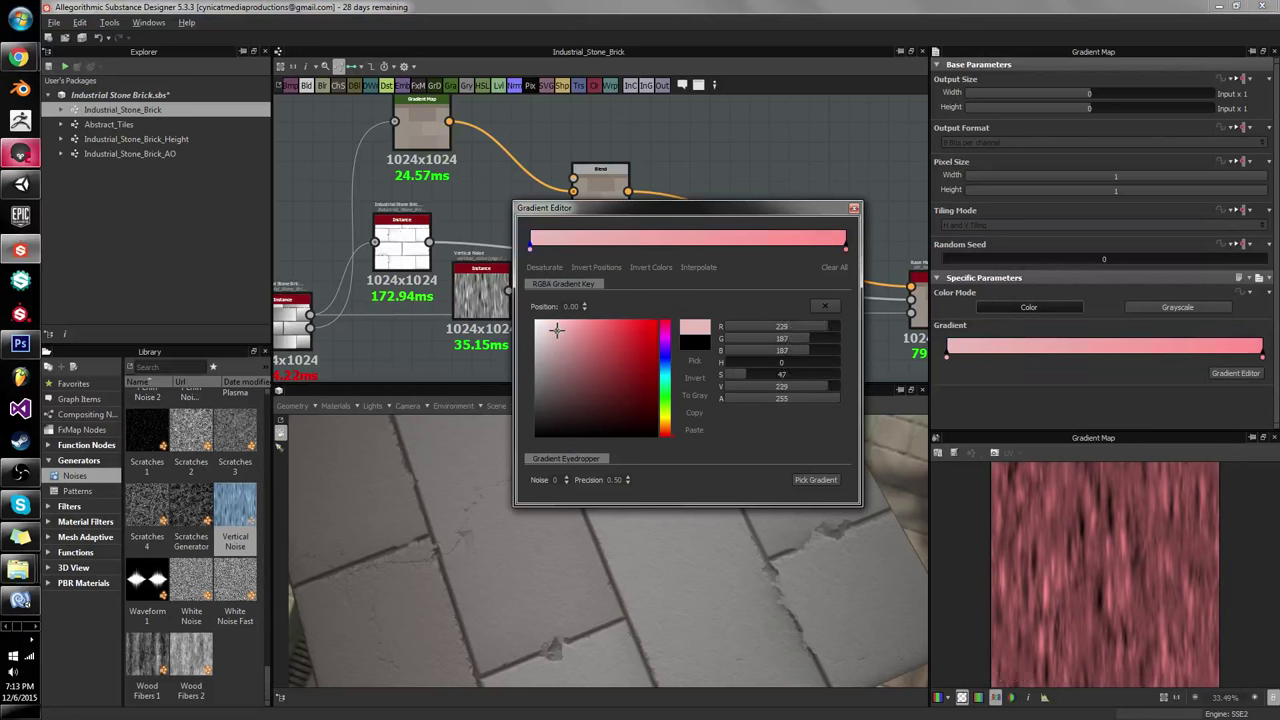
pyautogui.moveTo(663, 356); pyautogui.dragTo(663, 369)
pyautogui.click(856, 211)
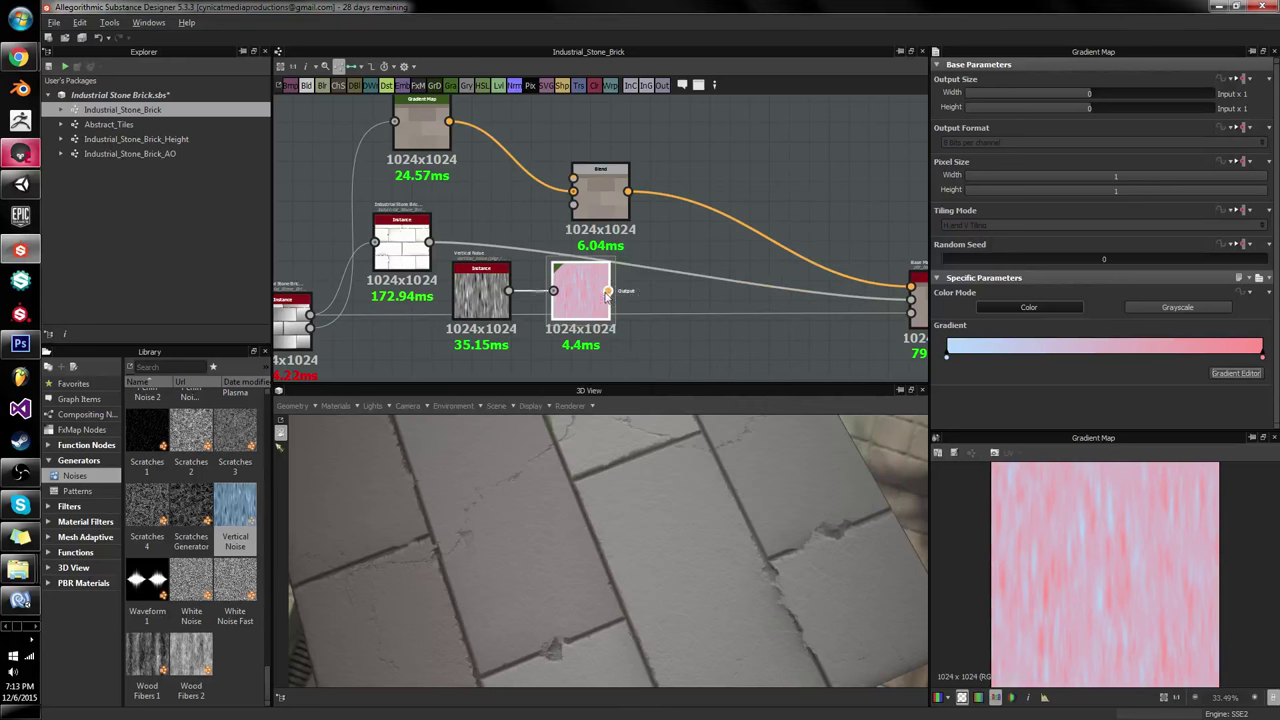
pyautogui.moveTo(610, 290); pyautogui.dragTo(573, 178)
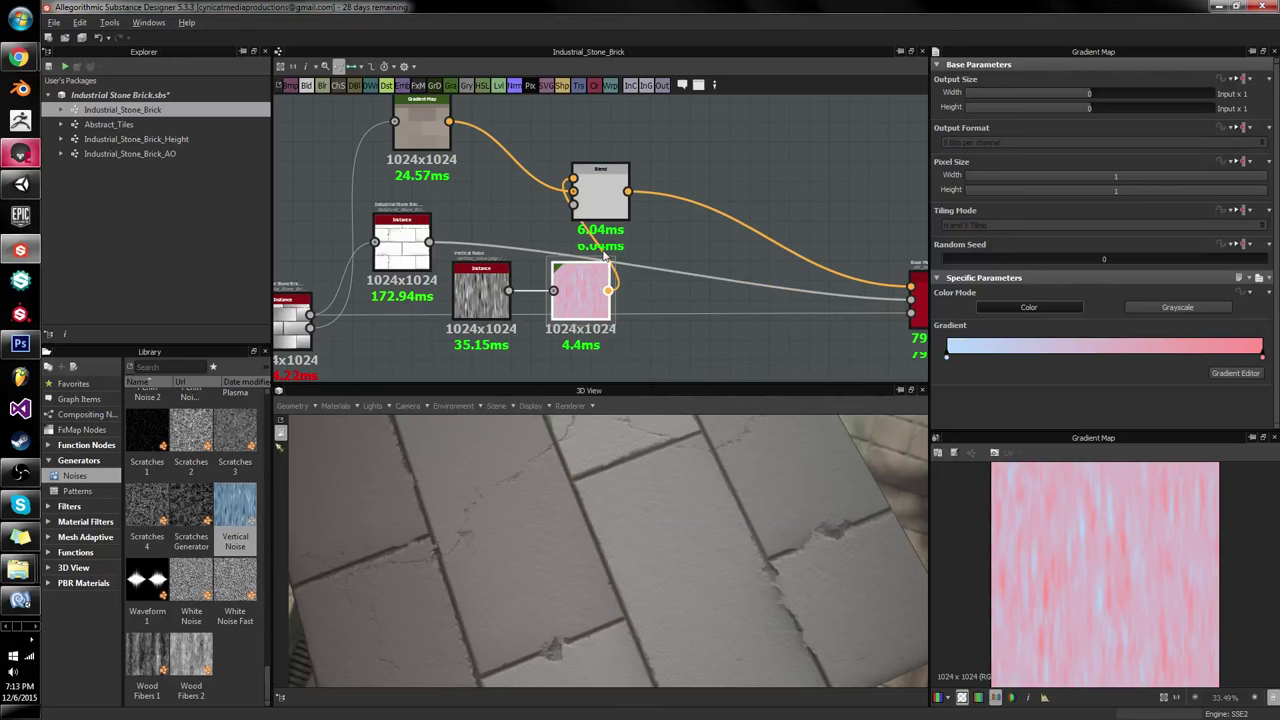
# Step: Set the Blend node's blending mode to Soft Light
pyautogui.click(600, 195)
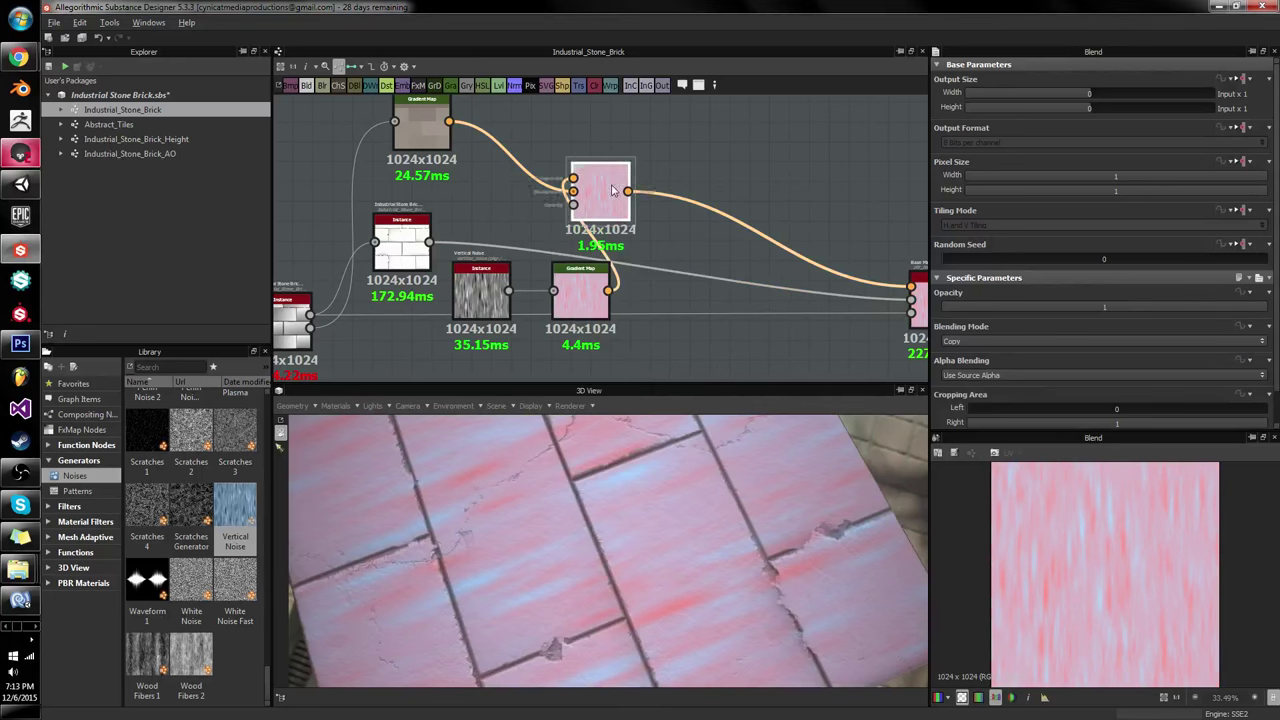
pyautogui.click(994, 338)
pyautogui.scroll(-1, 981, 389)
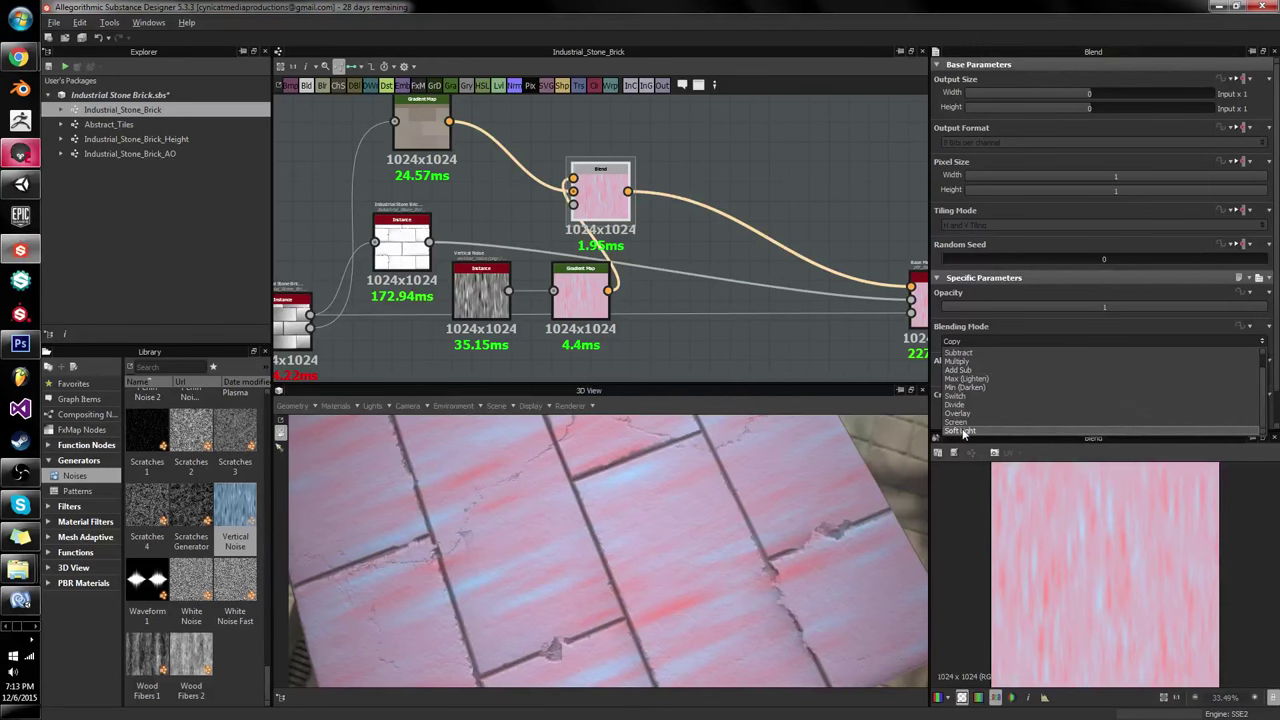
pyautogui.click(963, 431)
# Step: Inspect the tinted bricks in 3D and lower the Blend node's opacity to 0.25
pyautogui.scroll(-2, 714, 514)
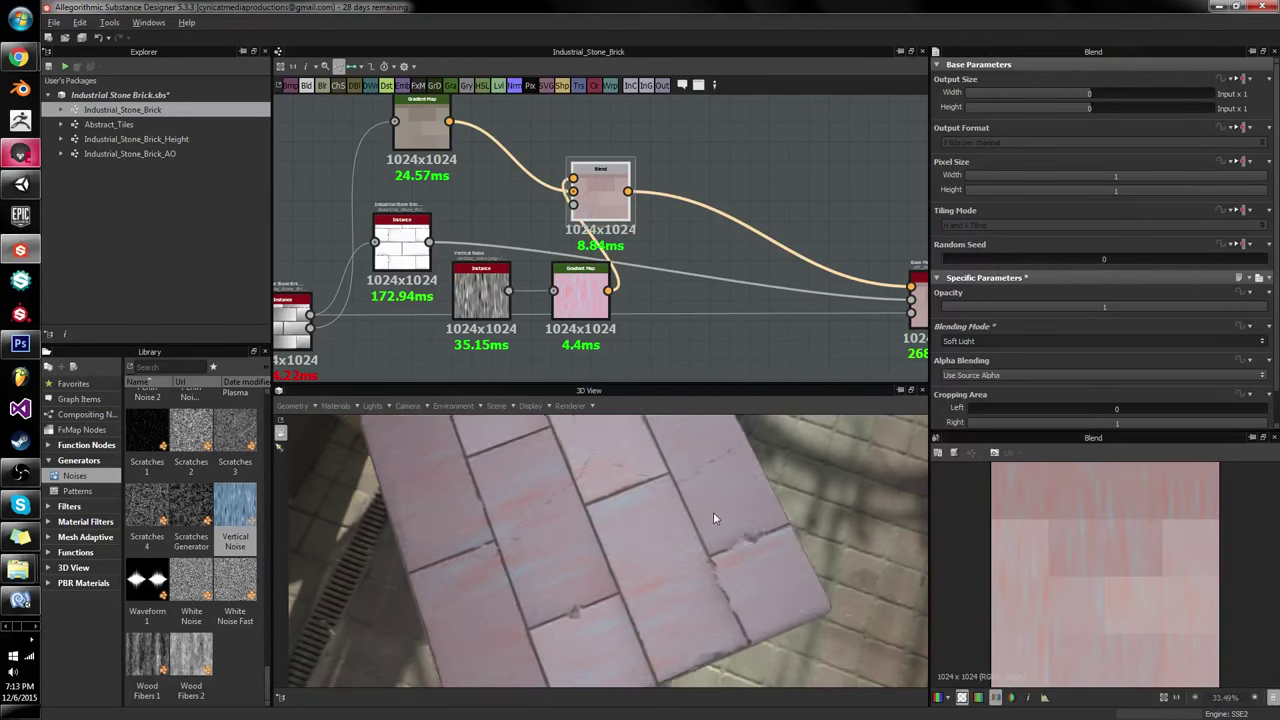
pyautogui.scroll(-1, 714, 514)
pyautogui.moveTo(714, 514); pyautogui.dragTo(575, 480)
pyautogui.moveTo(1099, 307); pyautogui.dragTo(1085, 307)
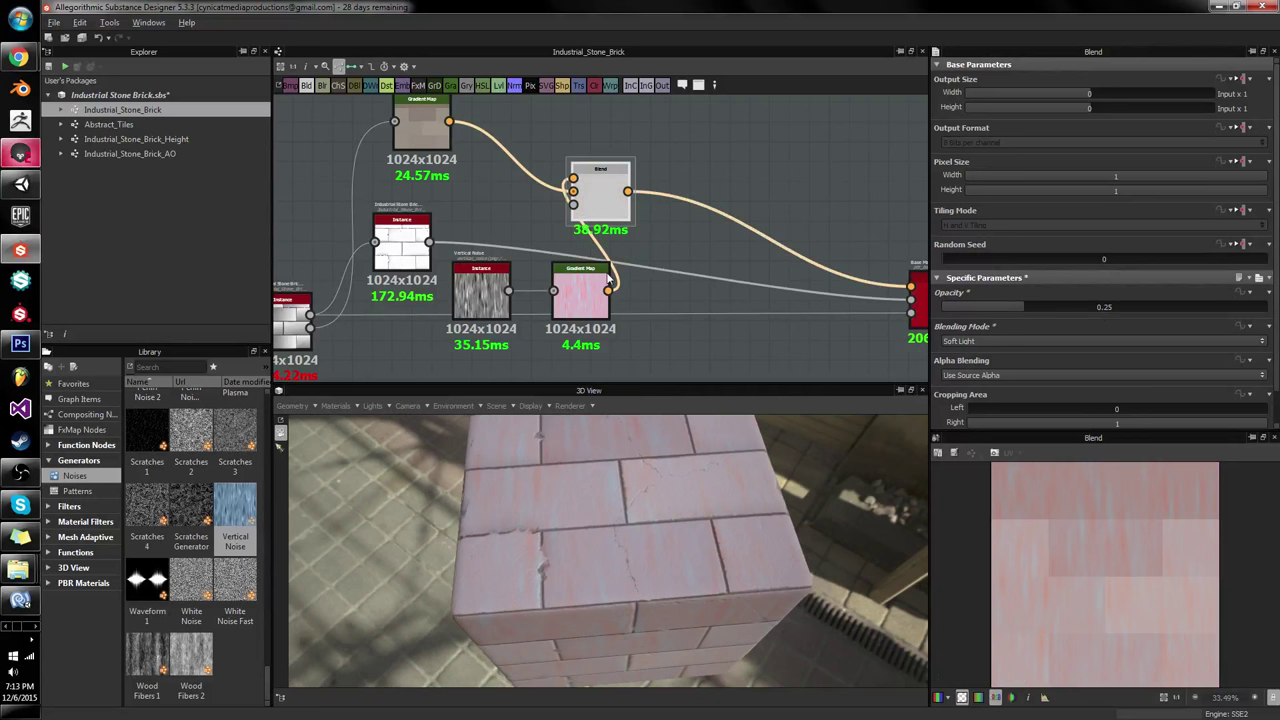
# Step: Delete the Vertical Noise node and its Gradient Map
pyautogui.click(577, 295)
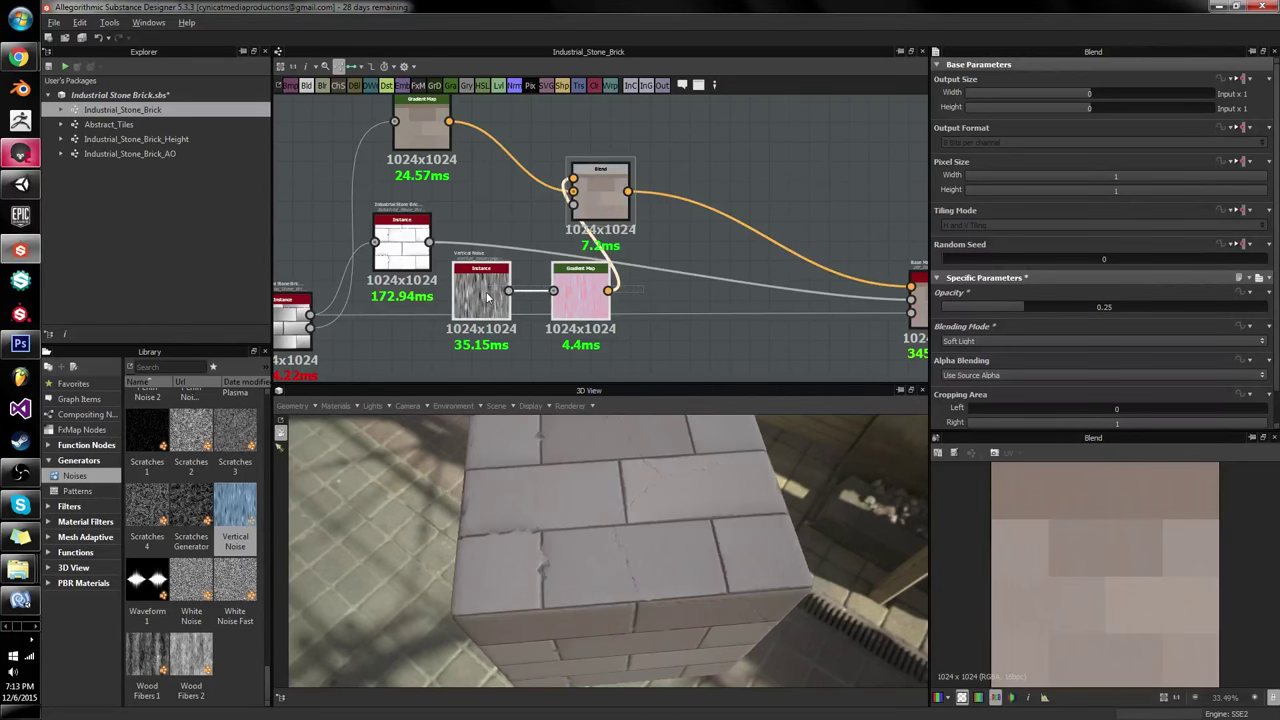
pyautogui.keyDown('ctrl'); pyautogui.click(490, 295); pyautogui.keyUp('ctrl')
pyautogui.press('Delete')
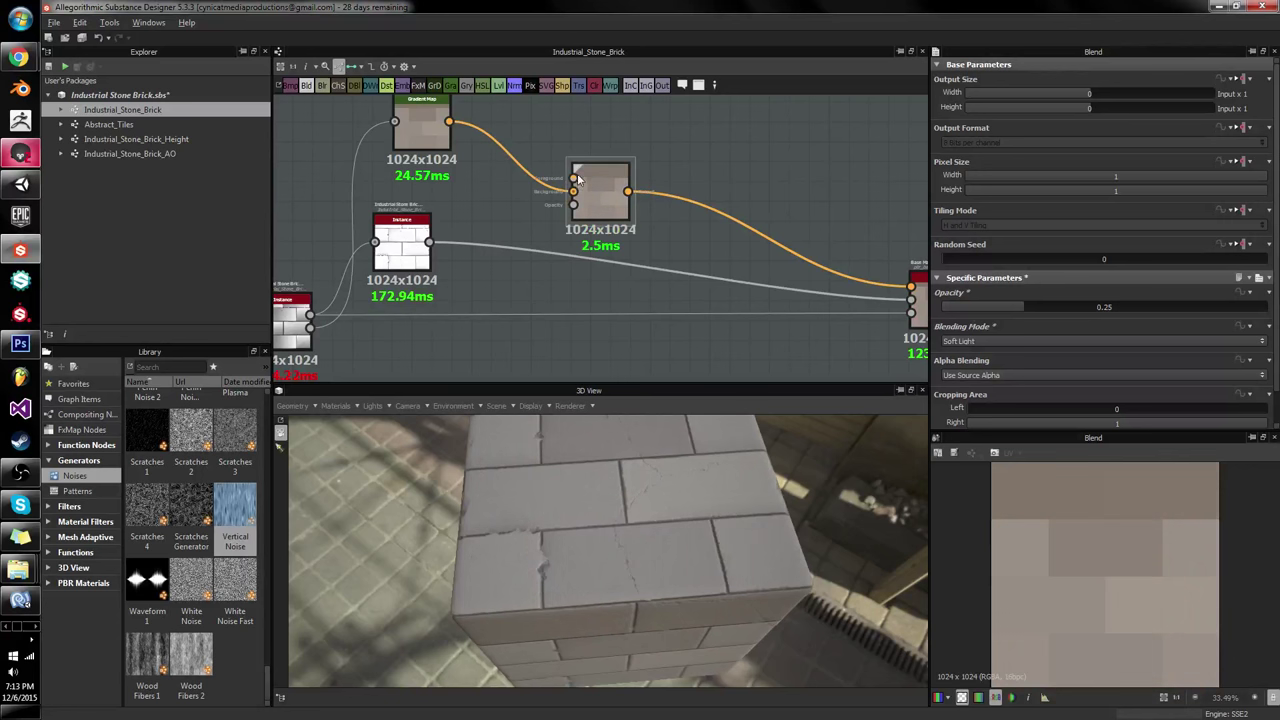
# Step: Add a new Gradient Map before the Blend node and feed it with the height instance's height output
pyautogui.click(511, 188)
pyautogui.press('space')
pyautogui.write('grad')
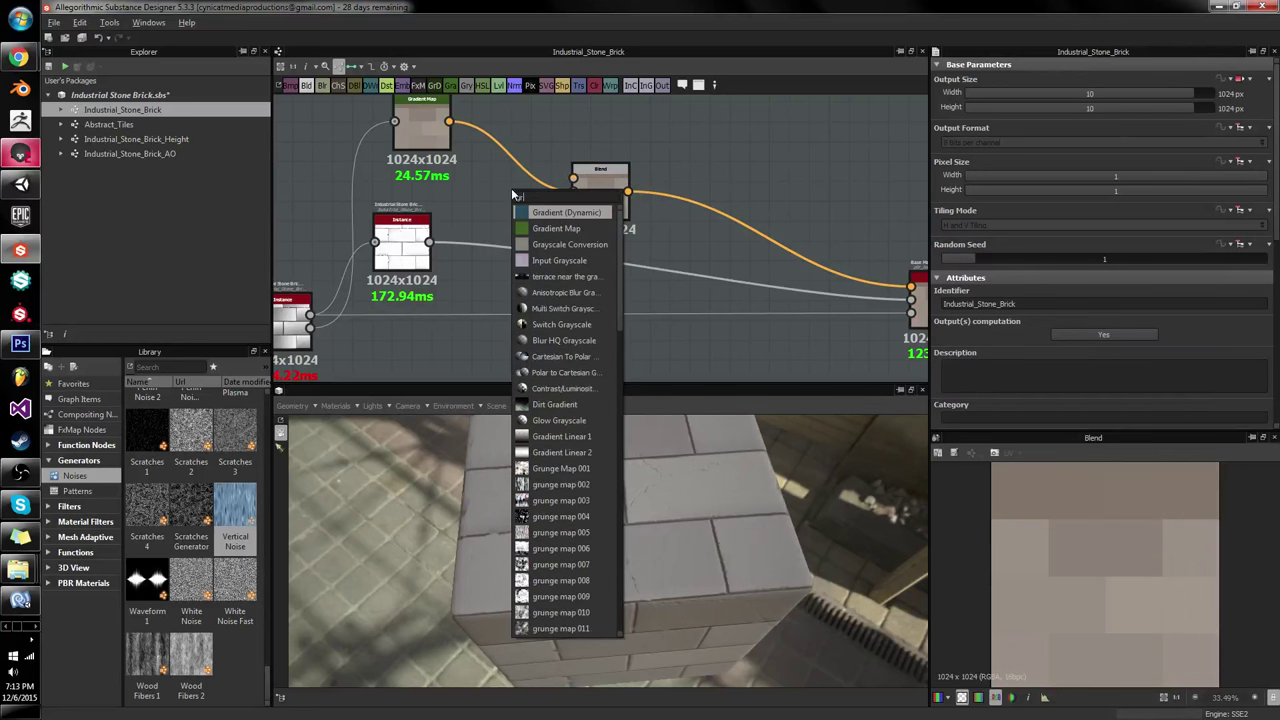
pyautogui.click(556, 228)
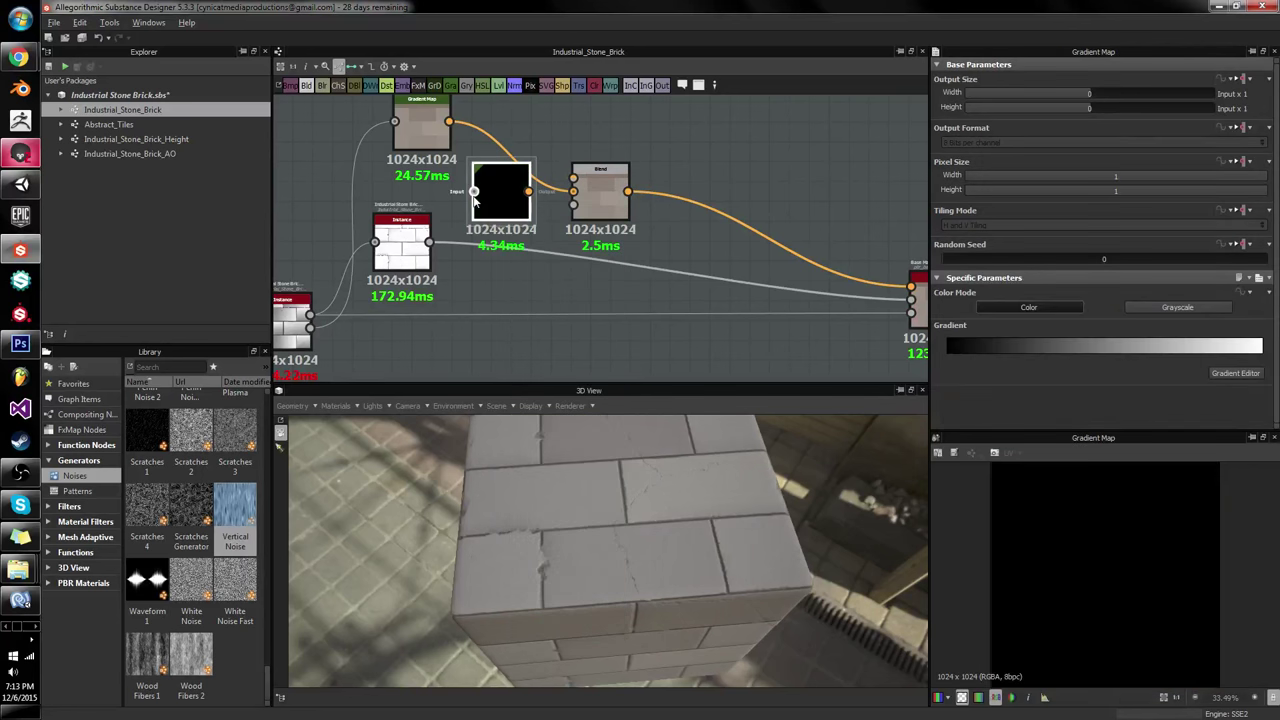
pyautogui.moveTo(474, 192); pyautogui.dragTo(310, 316)
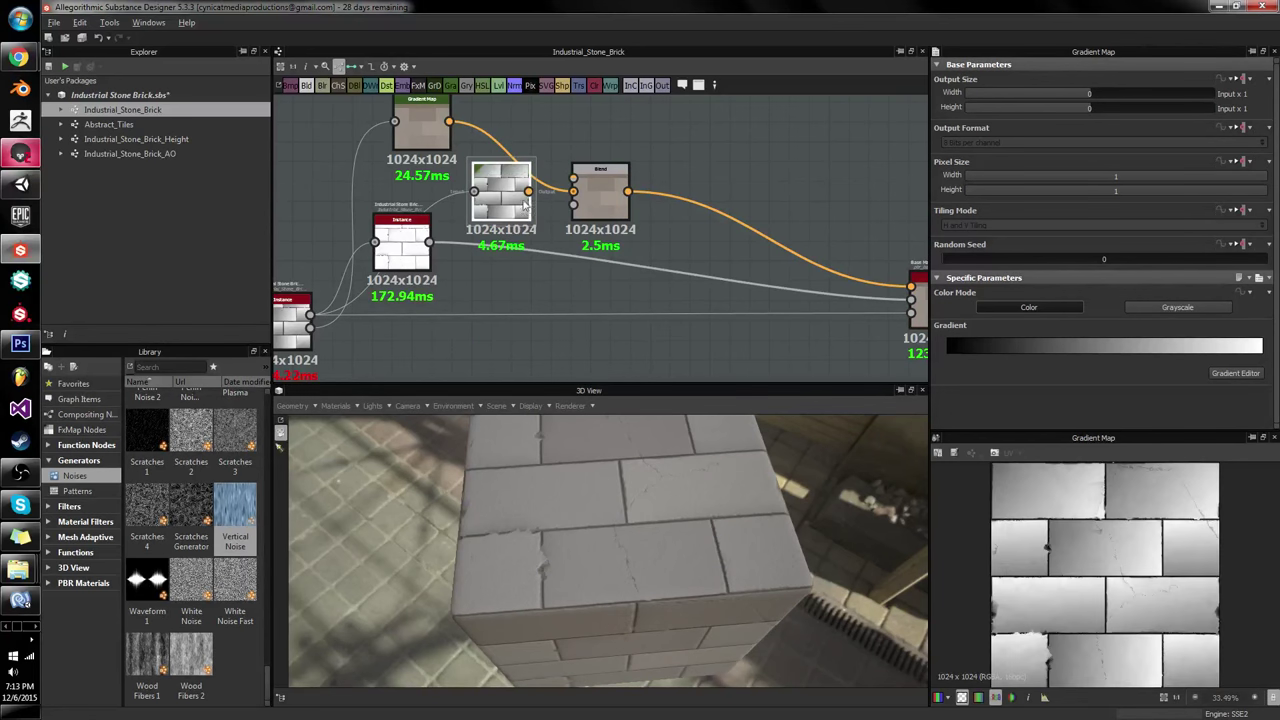
# Step: Connect the height Gradient Map to the Blend node's foreground input and set the blend opacity to 0.49
pyautogui.scroll(3, 1234, 598)
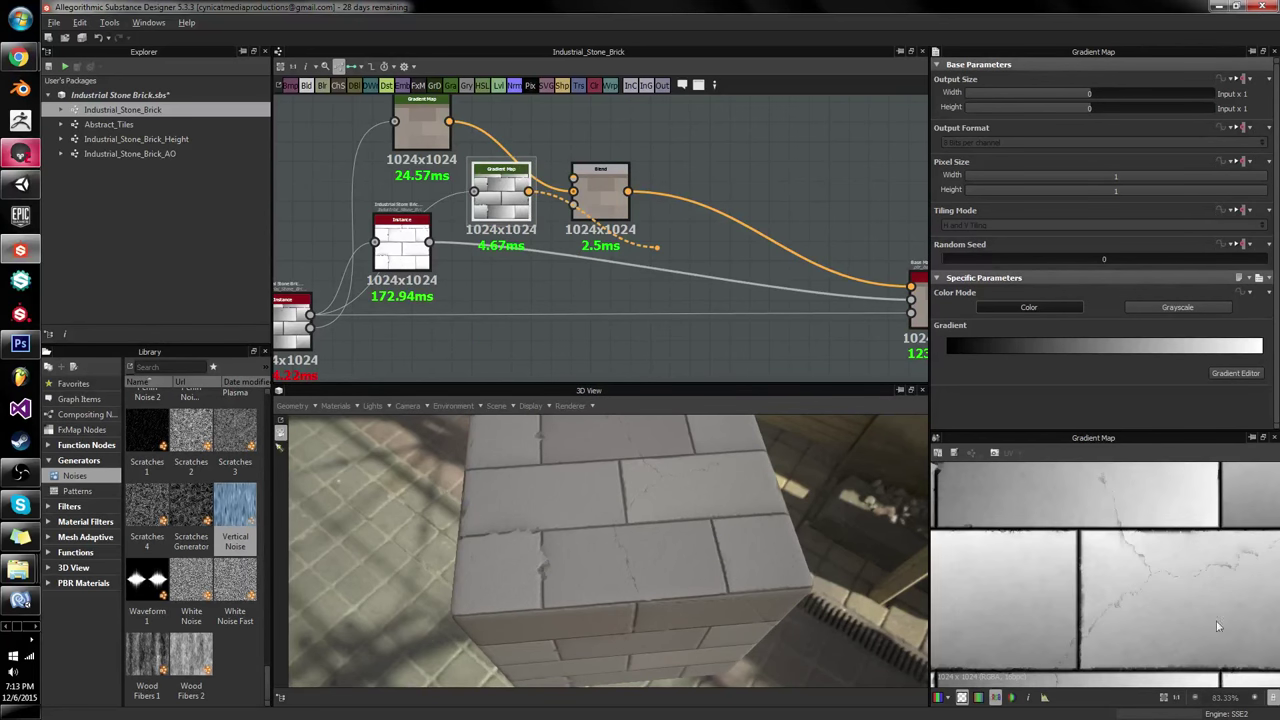
pyautogui.rightClick(530, 243)
pyautogui.click(510, 198)
pyautogui.moveTo(530, 194); pyautogui.dragTo(574, 179)
pyautogui.click(605, 190)
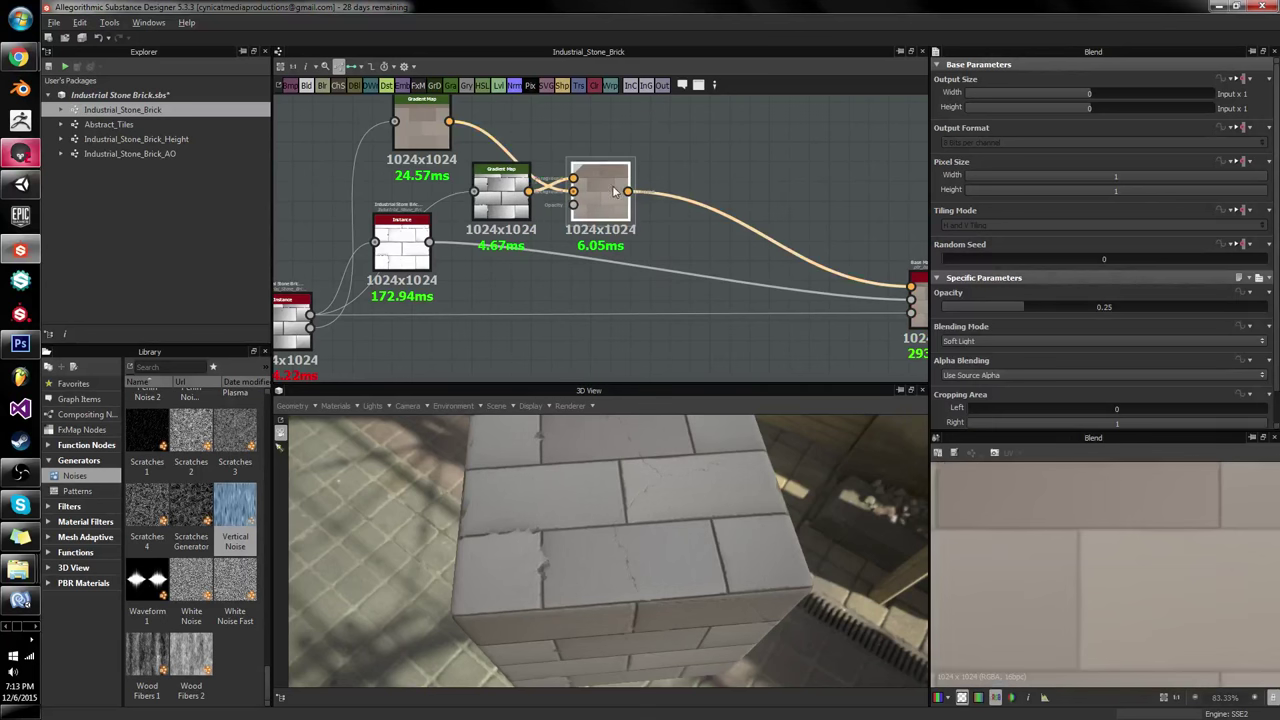
pyautogui.moveTo(1081, 305); pyautogui.dragTo(1096, 307)
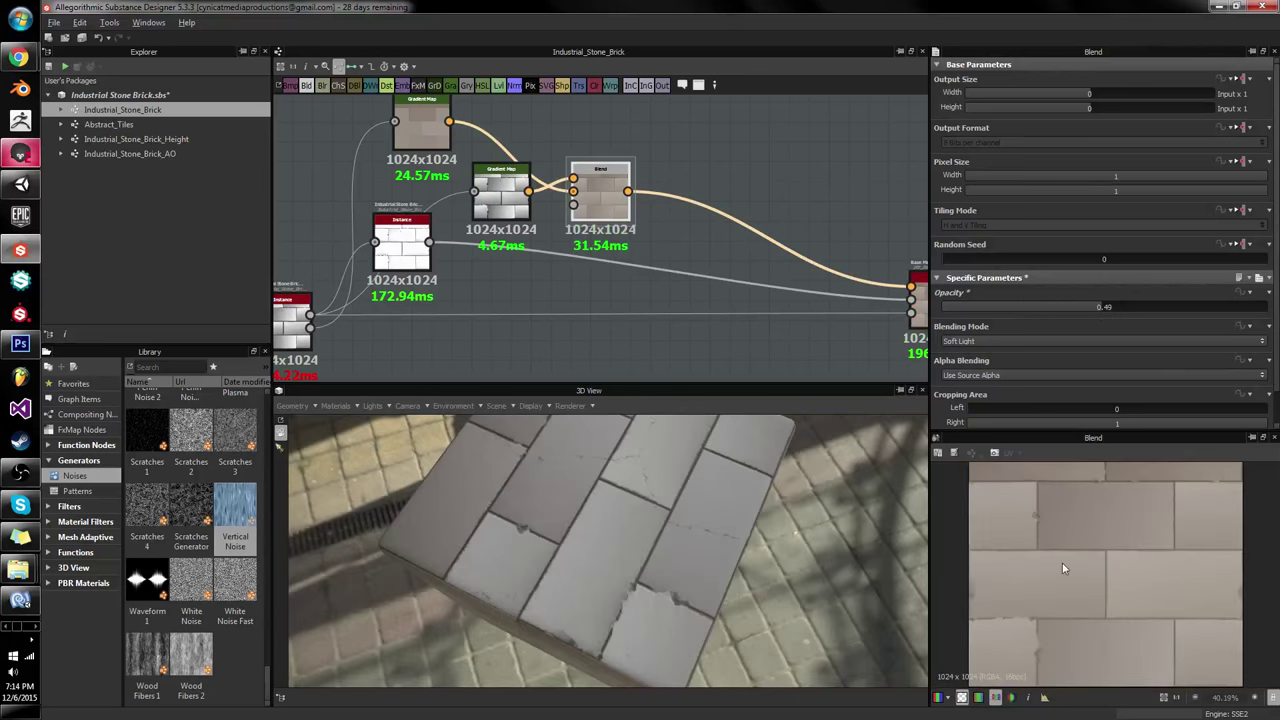
# Step: Compare the height Gradient Map and Blend outputs, and view the lit brick wall in Marmoset Toolbag before returning to Substance Designer
pyautogui.click(506, 196)
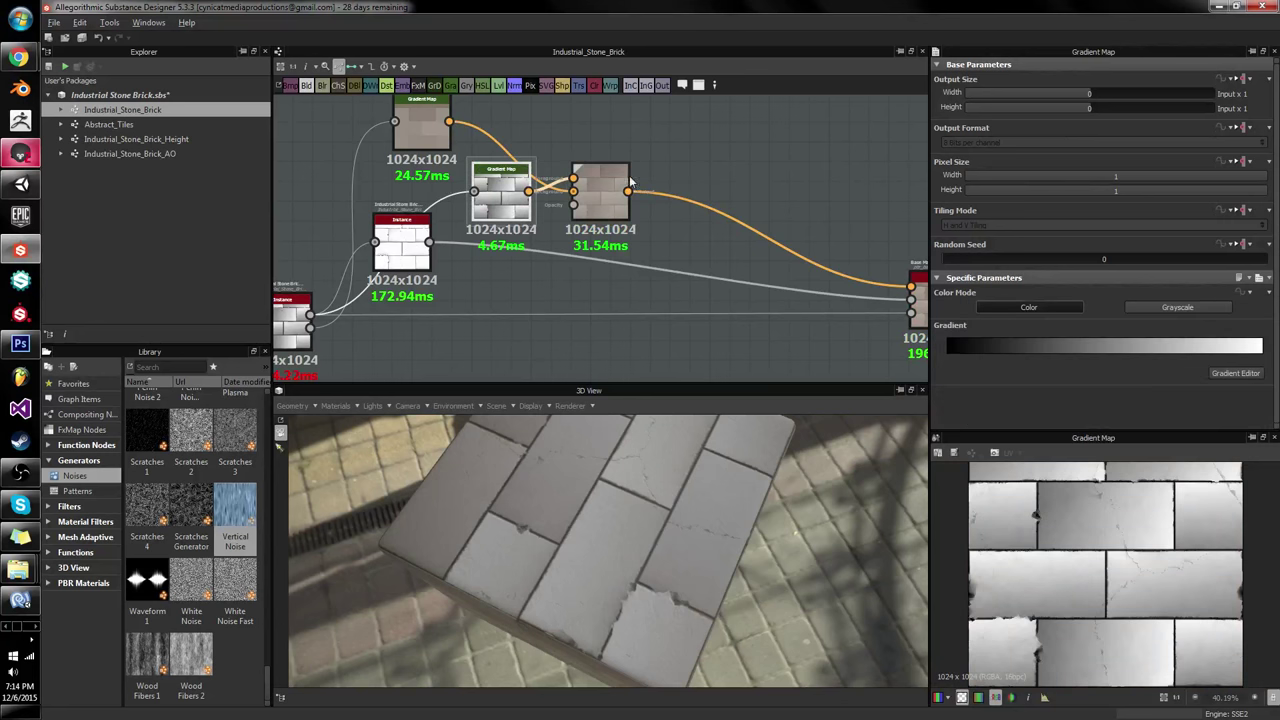
pyautogui.click(600, 192)
pyautogui.click(480, 189)
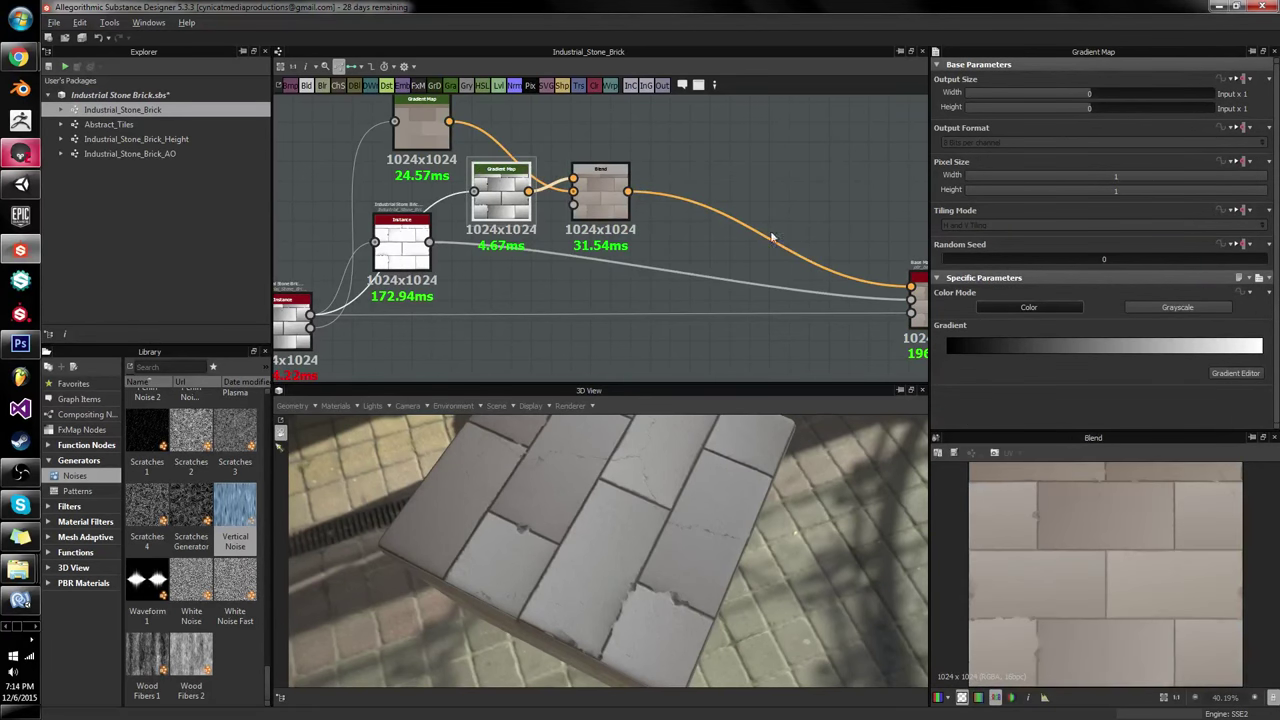
pyautogui.click(22, 153)
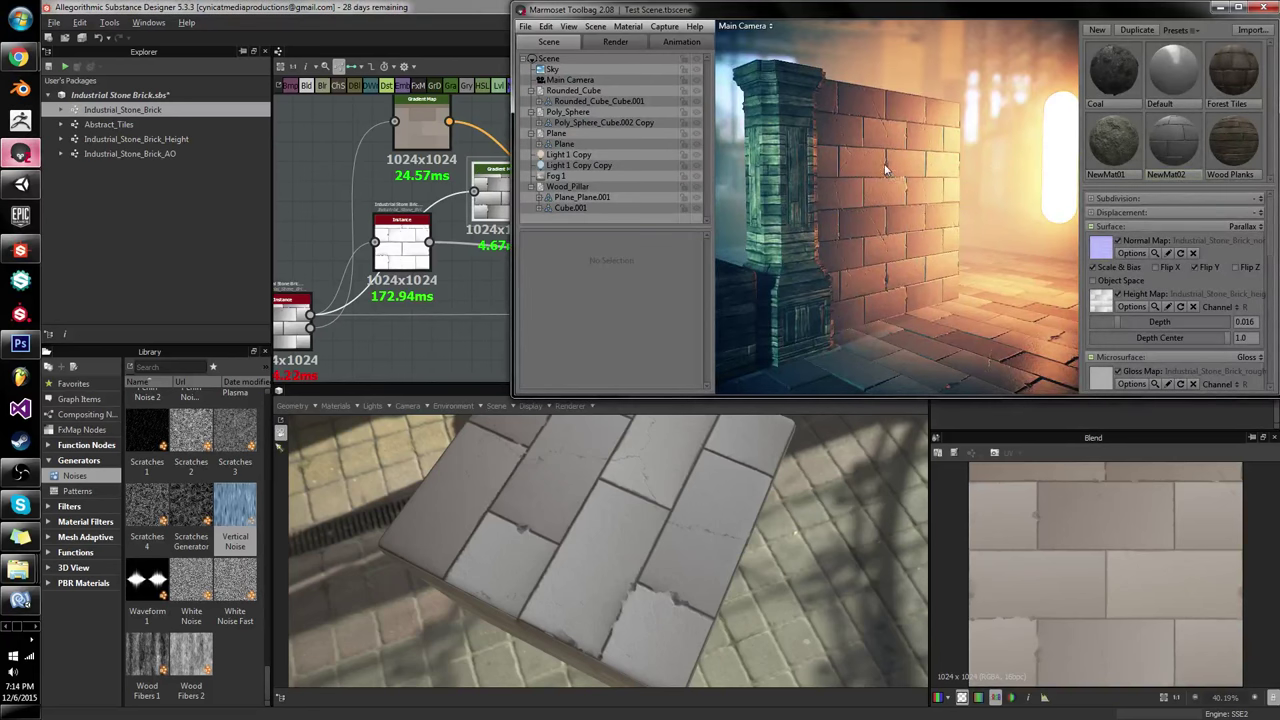
pyautogui.moveTo(884, 172); pyautogui.dragTo(924, 208)
pyautogui.hotkey('alt', 'Tab')
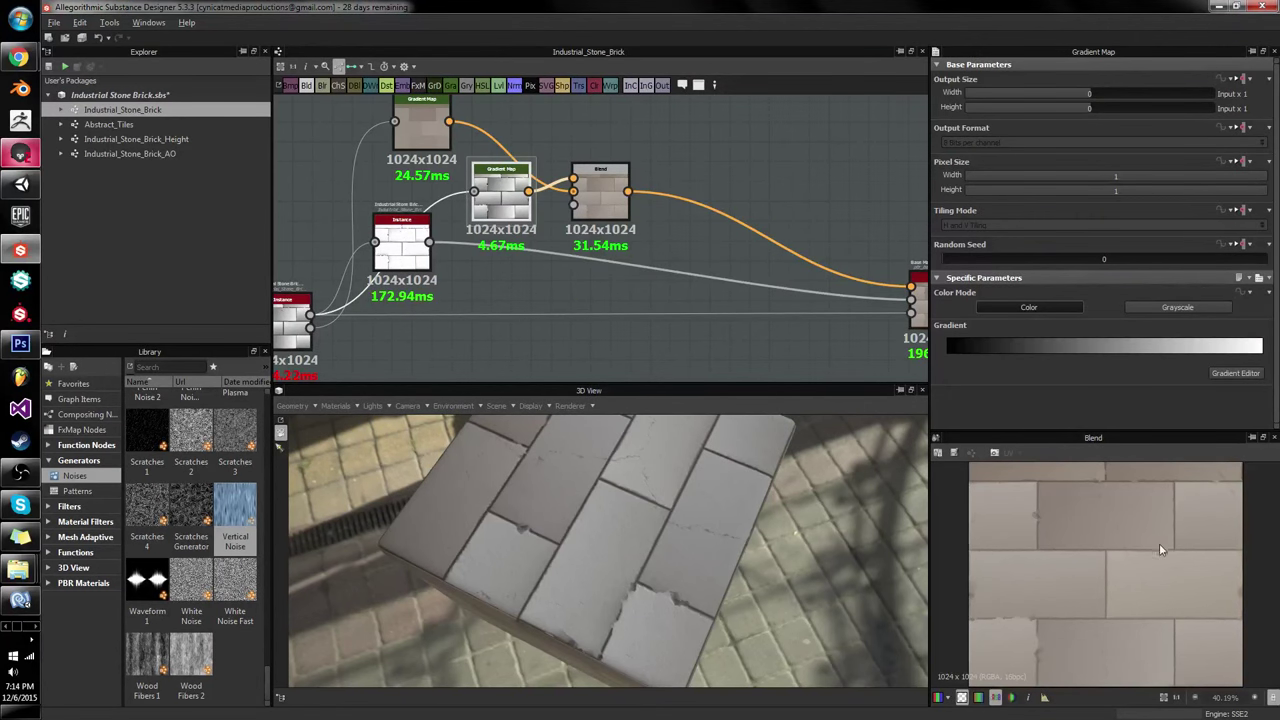
# Step: Recolor the dark start key of the height Gradient Map to a light salmon red with hue 12
pyautogui.scroll(5, 1153, 557)
pyautogui.click(1236, 373)
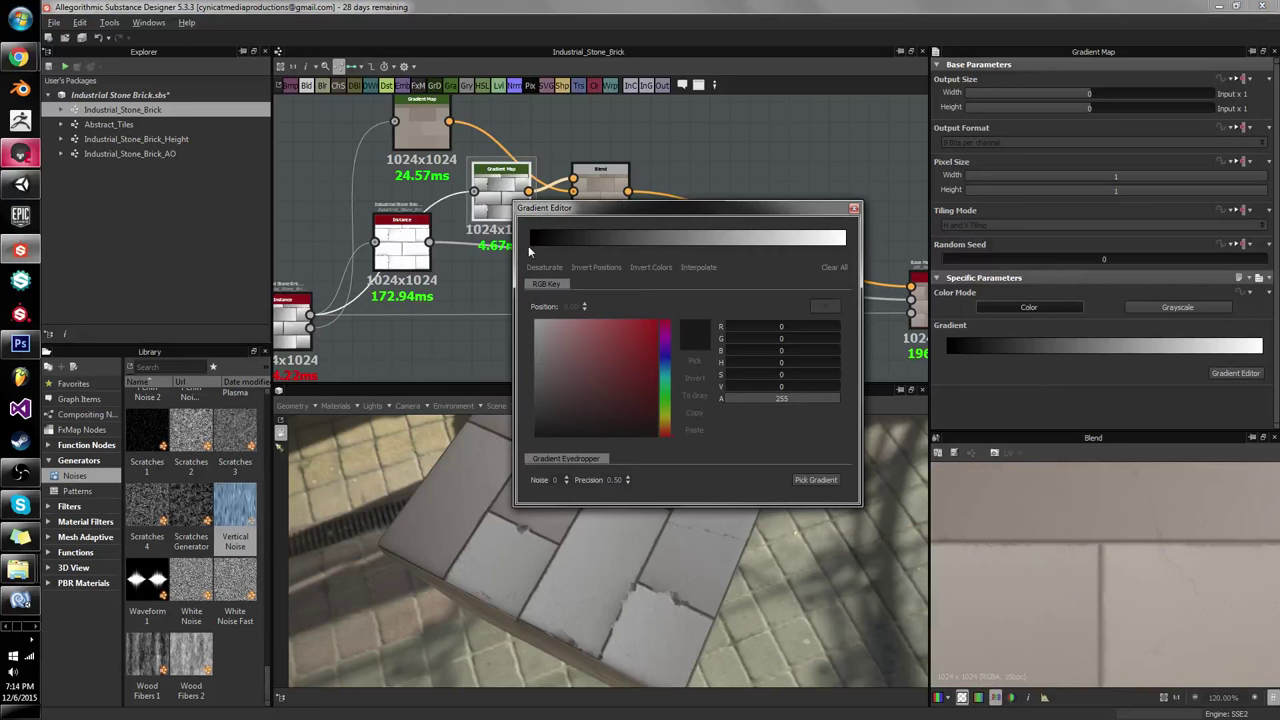
pyautogui.click(533, 249)
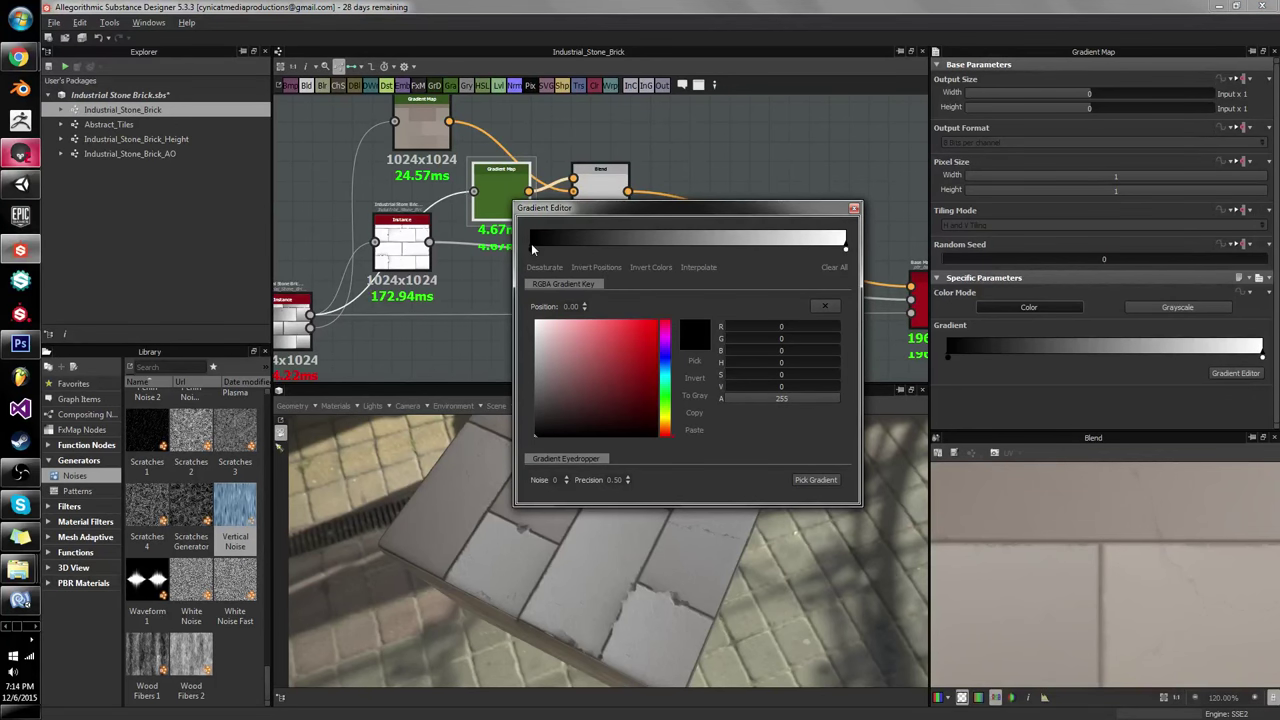
pyautogui.click(600, 320)
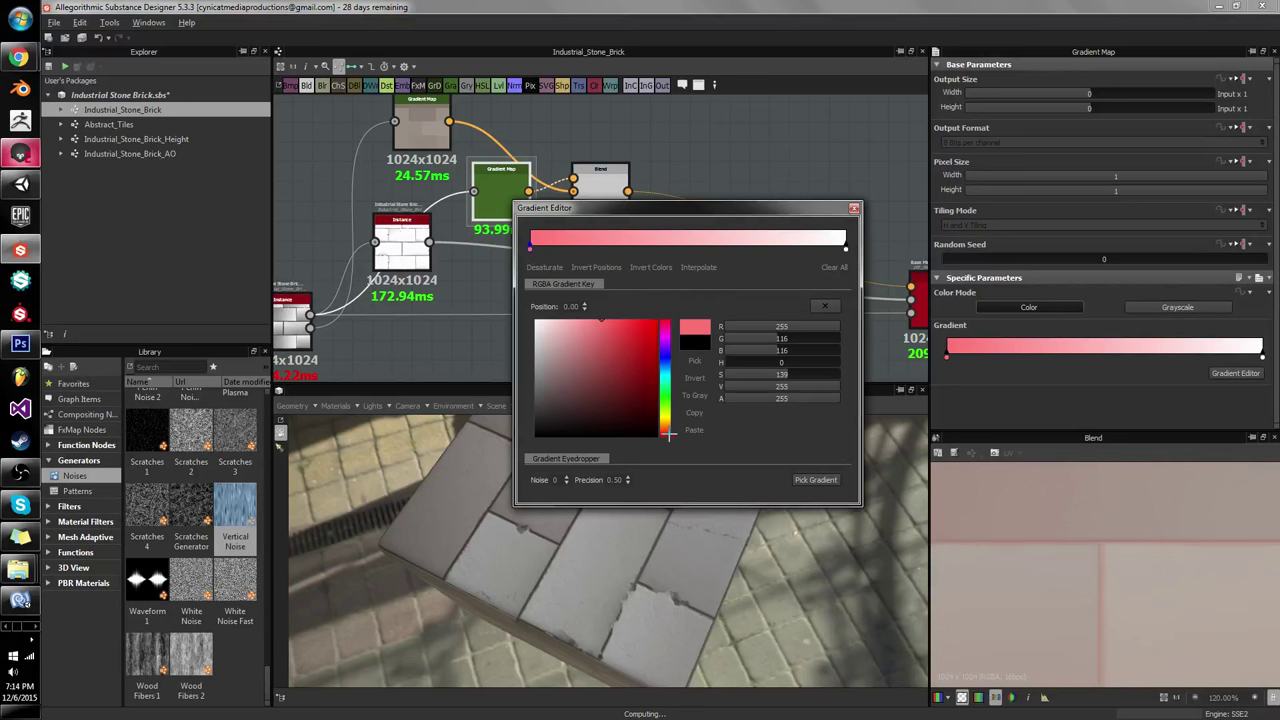
pyautogui.moveTo(668, 432); pyautogui.dragTo(668, 427)
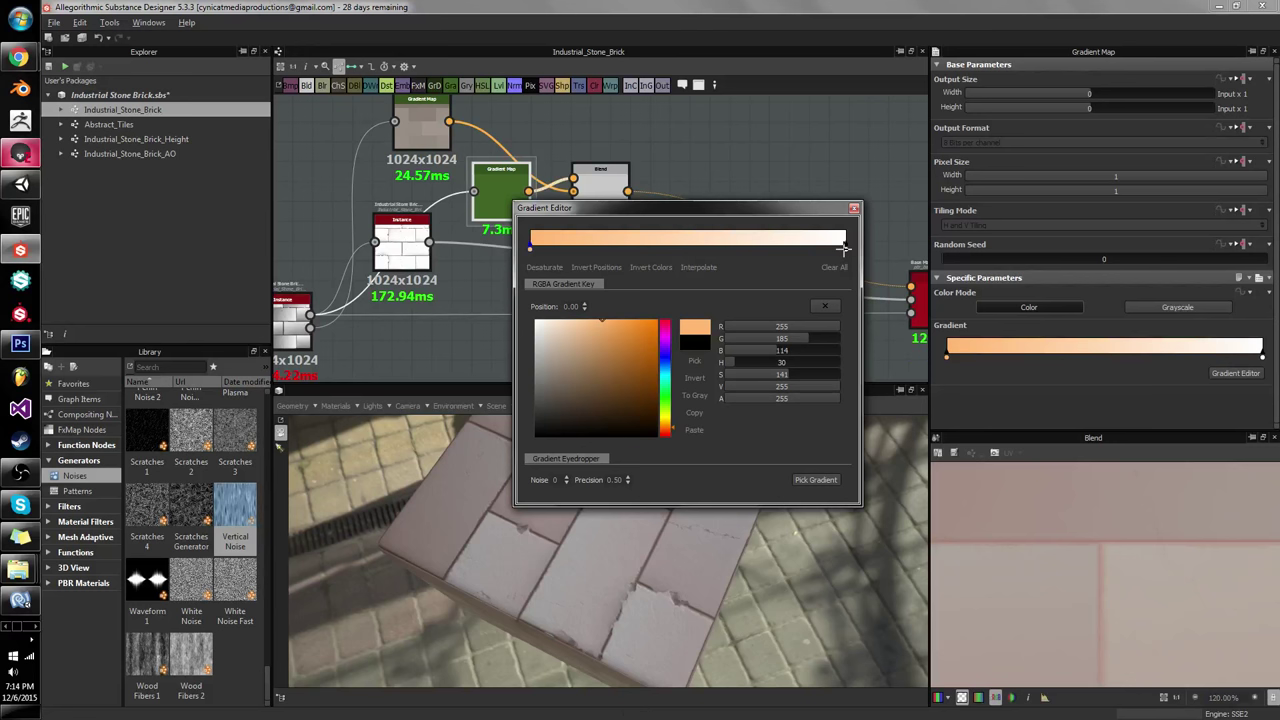
# Step: Set the gradient's end key to pale orange (RGB 255, 222, 164) and move the start key inward by about a fifth
pyautogui.click(846, 247)
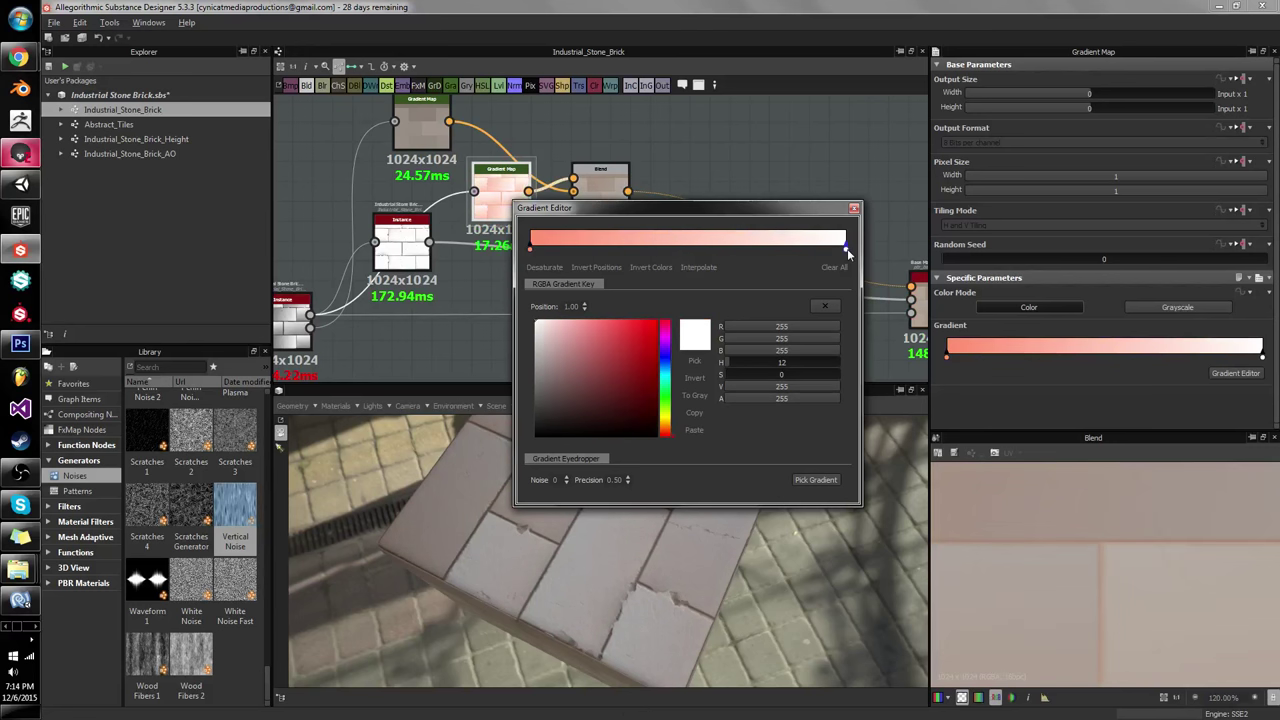
pyautogui.moveTo(665, 419); pyautogui.dragTo(671, 425)
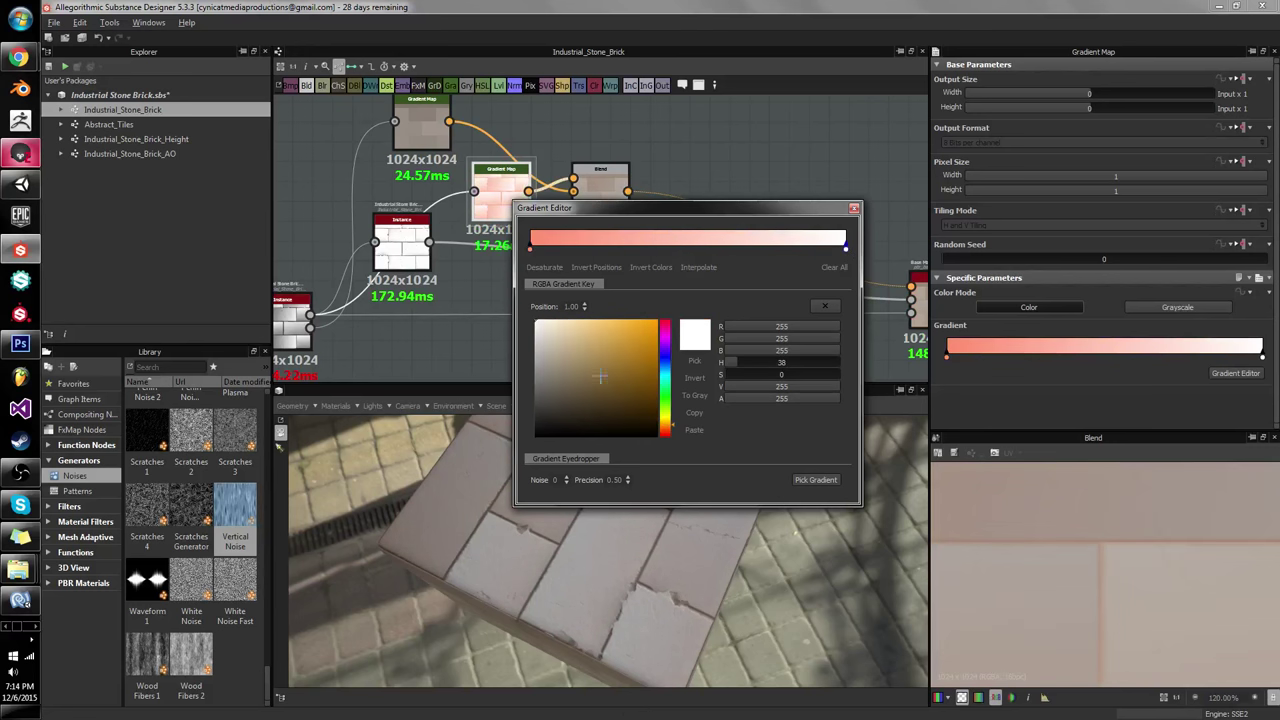
pyautogui.click(576, 327)
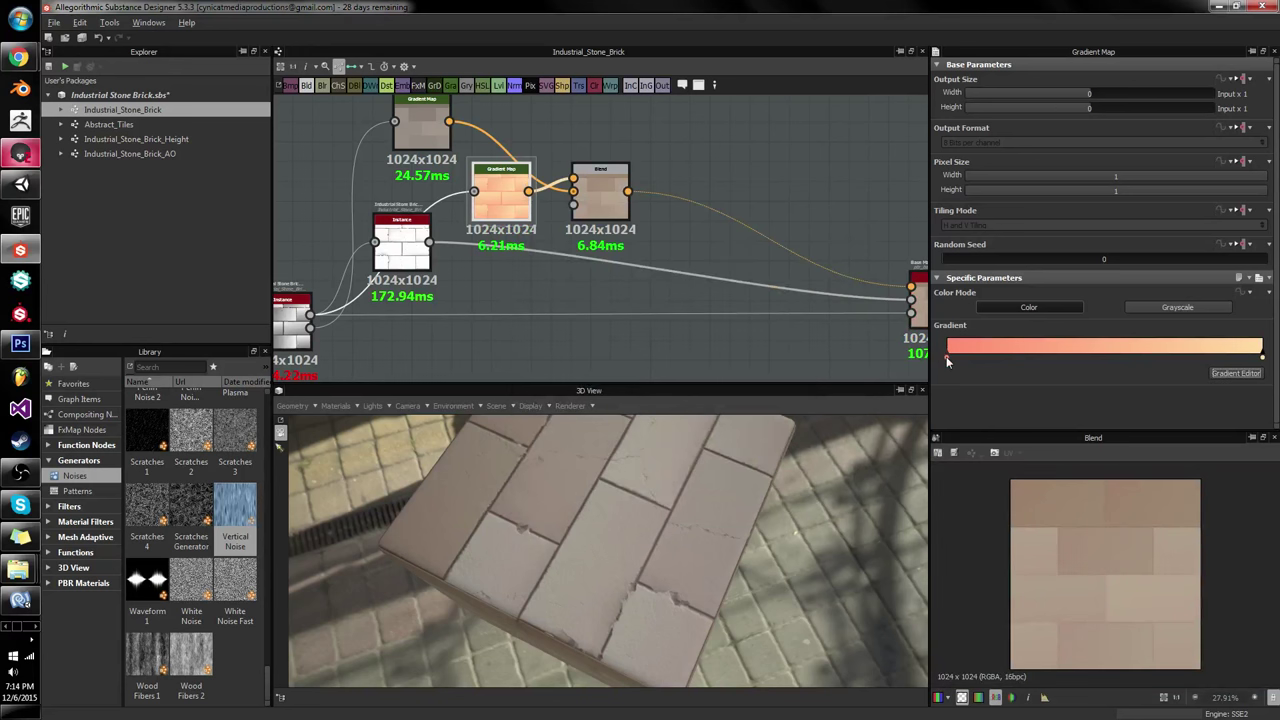
pyautogui.click(947, 358)
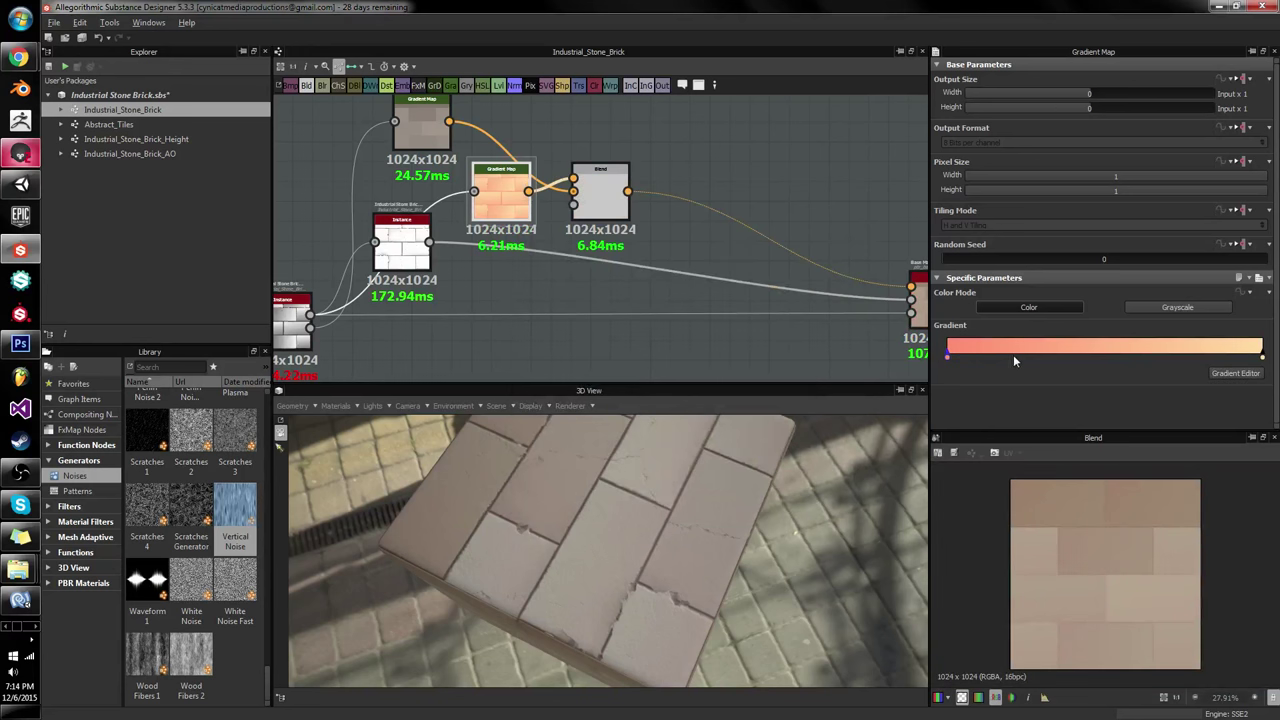
pyautogui.click(1008, 357)
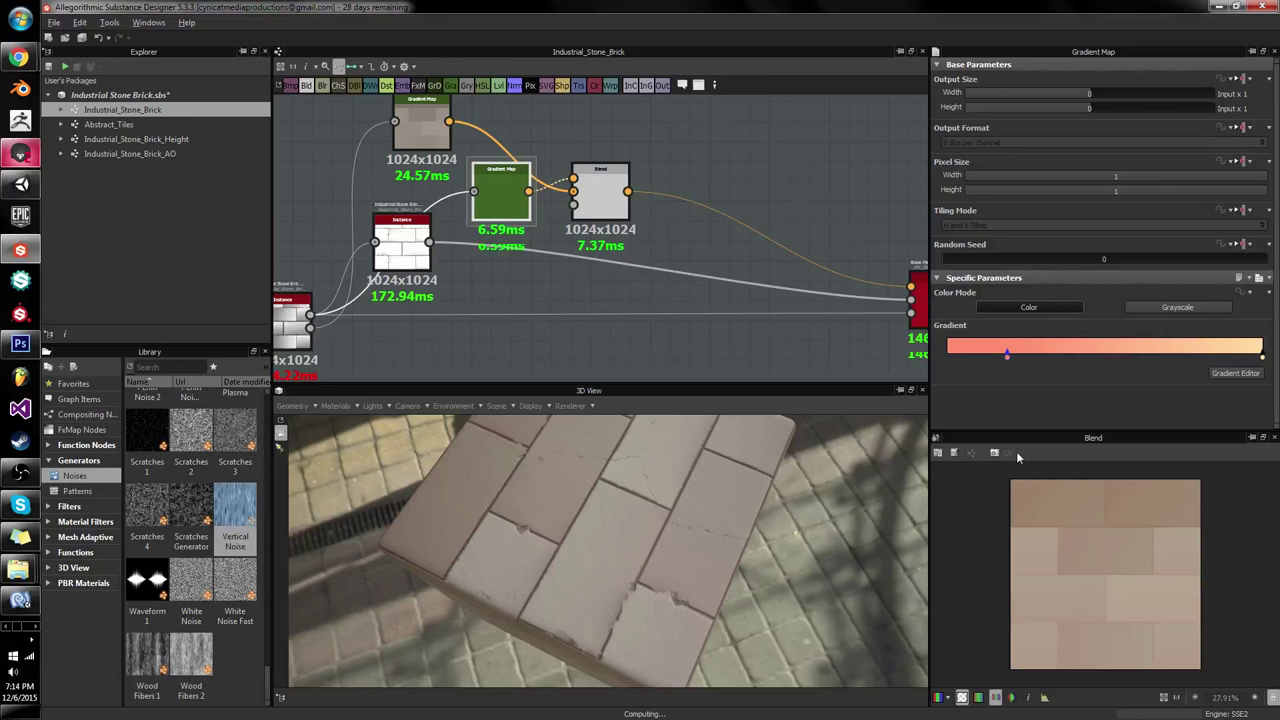
# Step: Set the Blend node's opacity to 0.27
pyautogui.click(617, 188)
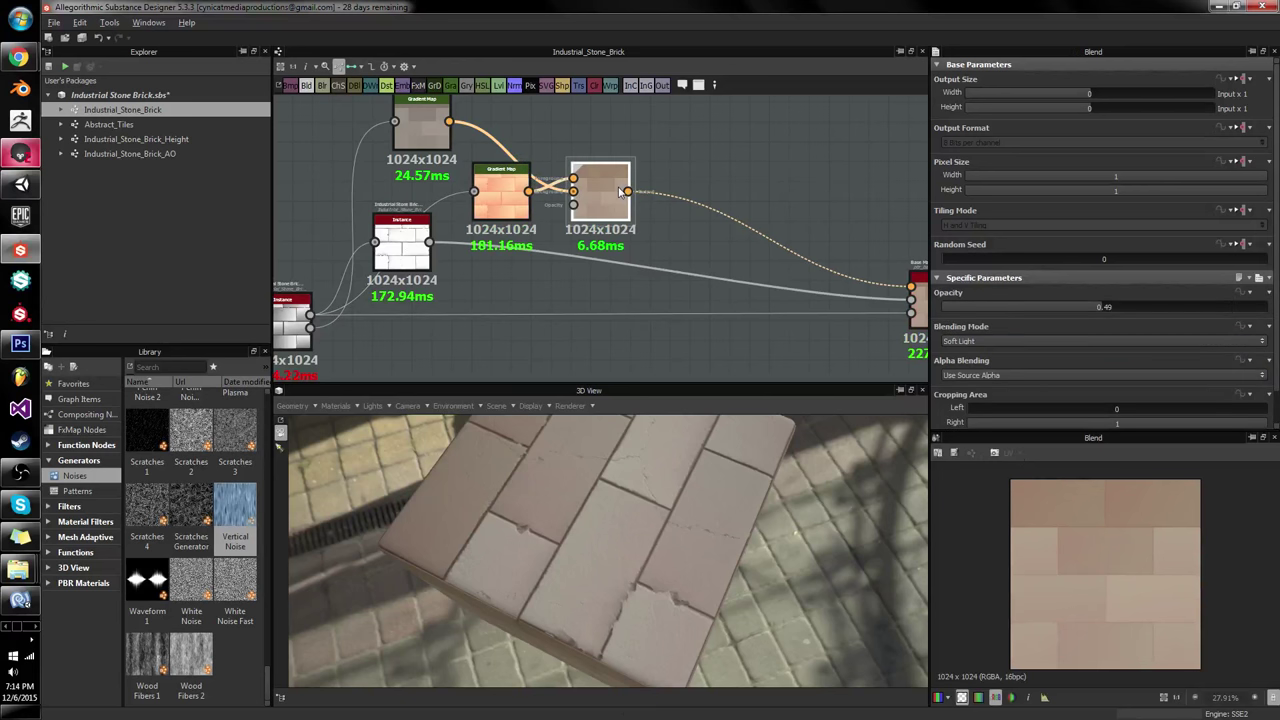
pyautogui.click(1028, 305)
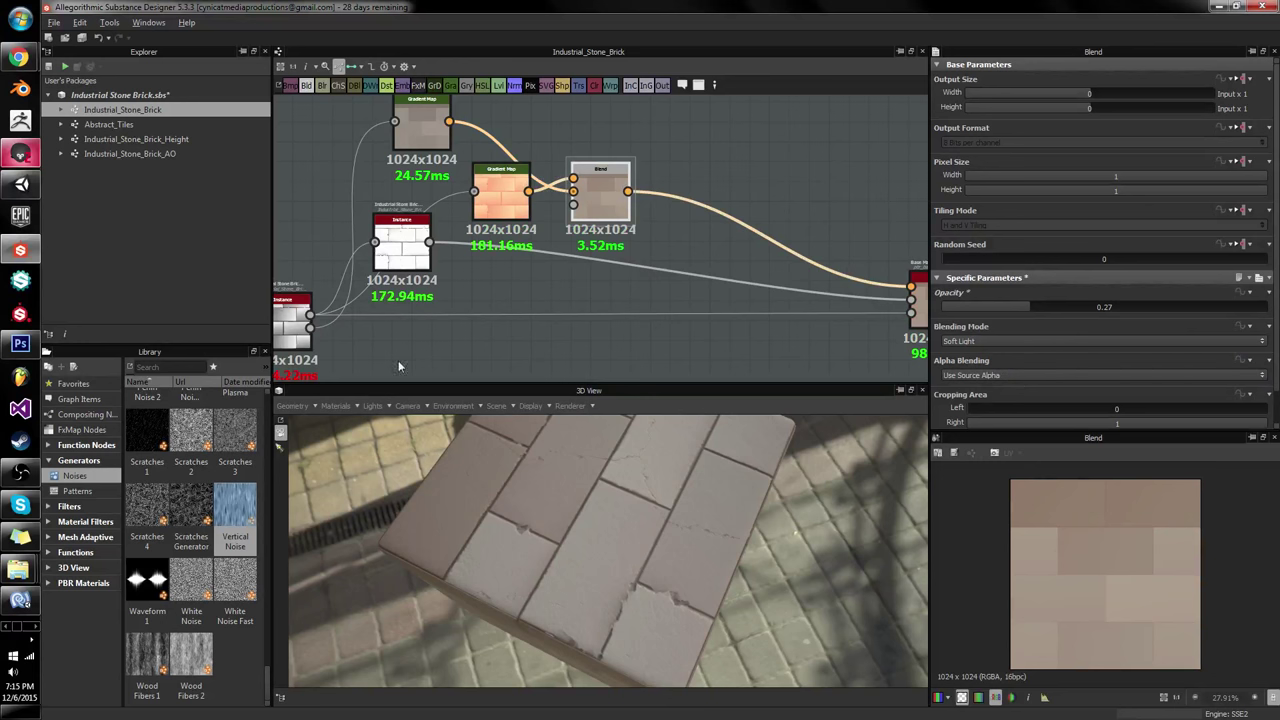
# Step: Examine the brick wall in Marmoset Toolbag up close and from a distance, and return to Substance Designer
pyautogui.click(22, 153)
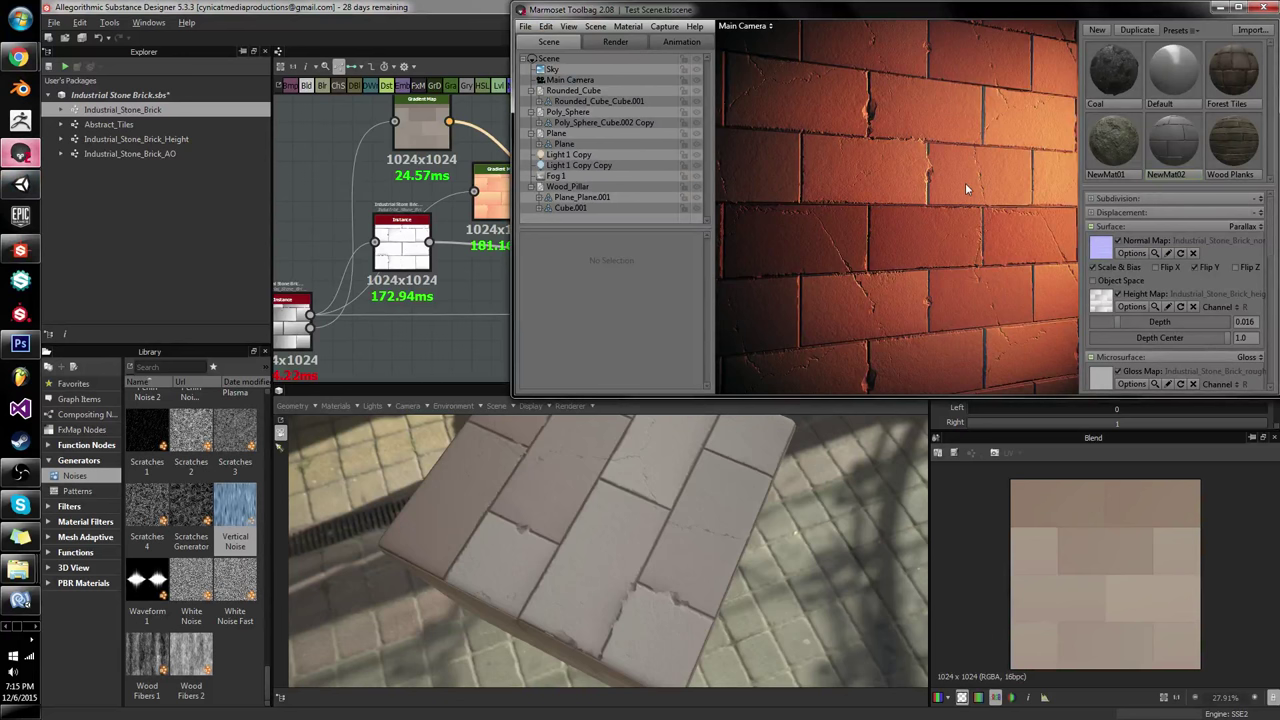
pyautogui.moveTo(963, 214); pyautogui.dragTo(990, 199)
pyautogui.moveTo(990, 199); pyautogui.dragTo(878, 5, button='right')
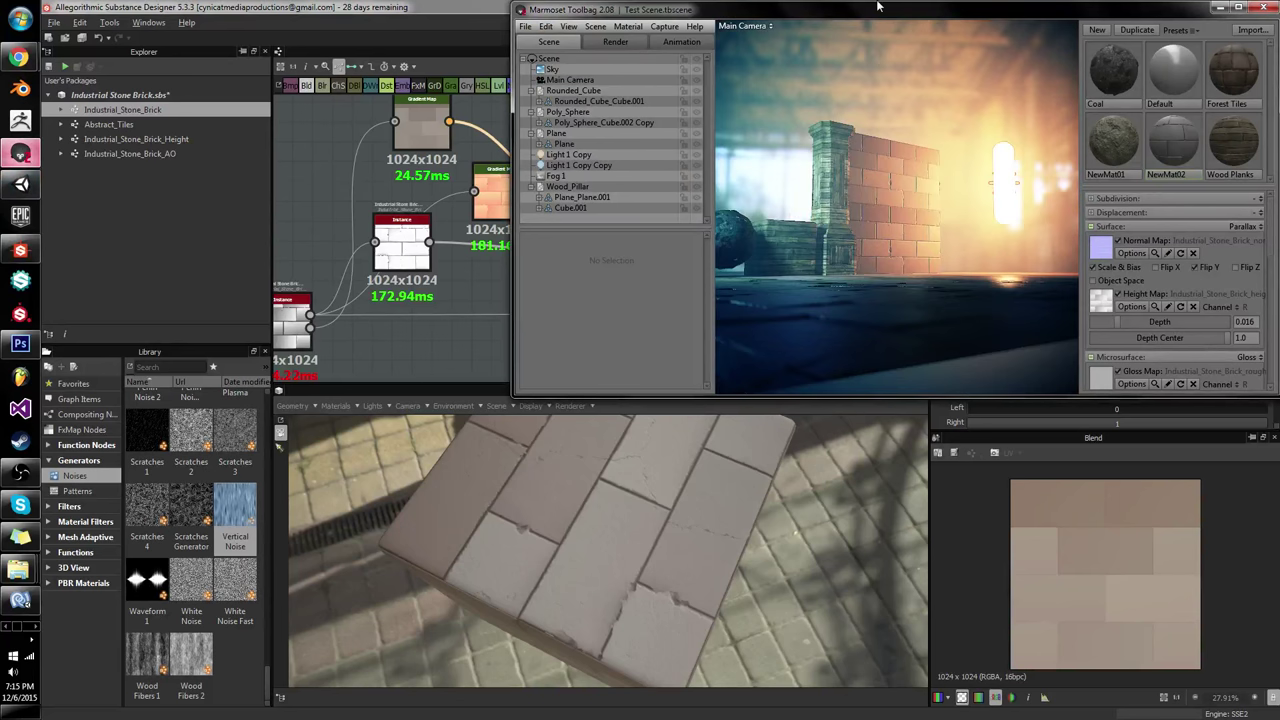
pyautogui.moveTo(900, 250); pyautogui.dragTo(972, 268)
pyautogui.moveTo(835, 253); pyautogui.dragTo(1003, 197)
pyautogui.click(396, 5)
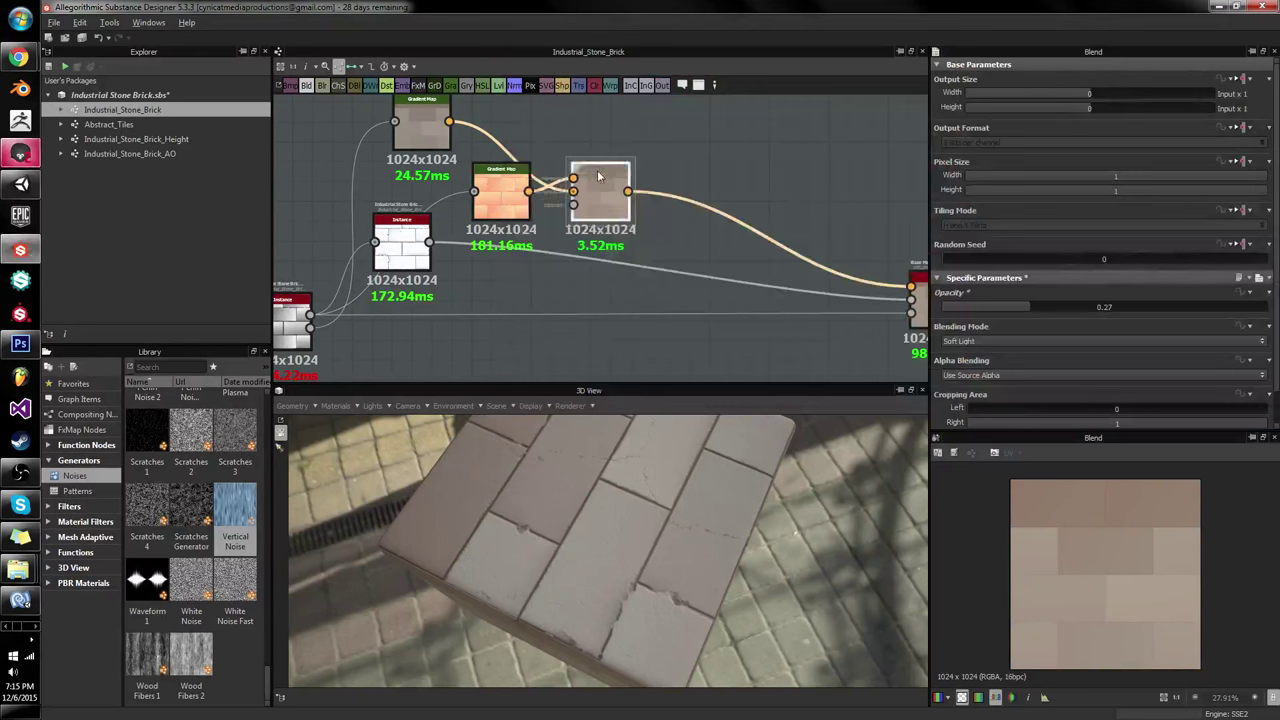
# Step: Set the Base Material node's Grunge Amount to 0.36 and check the grunge pattern on the Roughness output
pyautogui.moveTo(718, 246); pyautogui.dragTo(653, 211, button='middle')
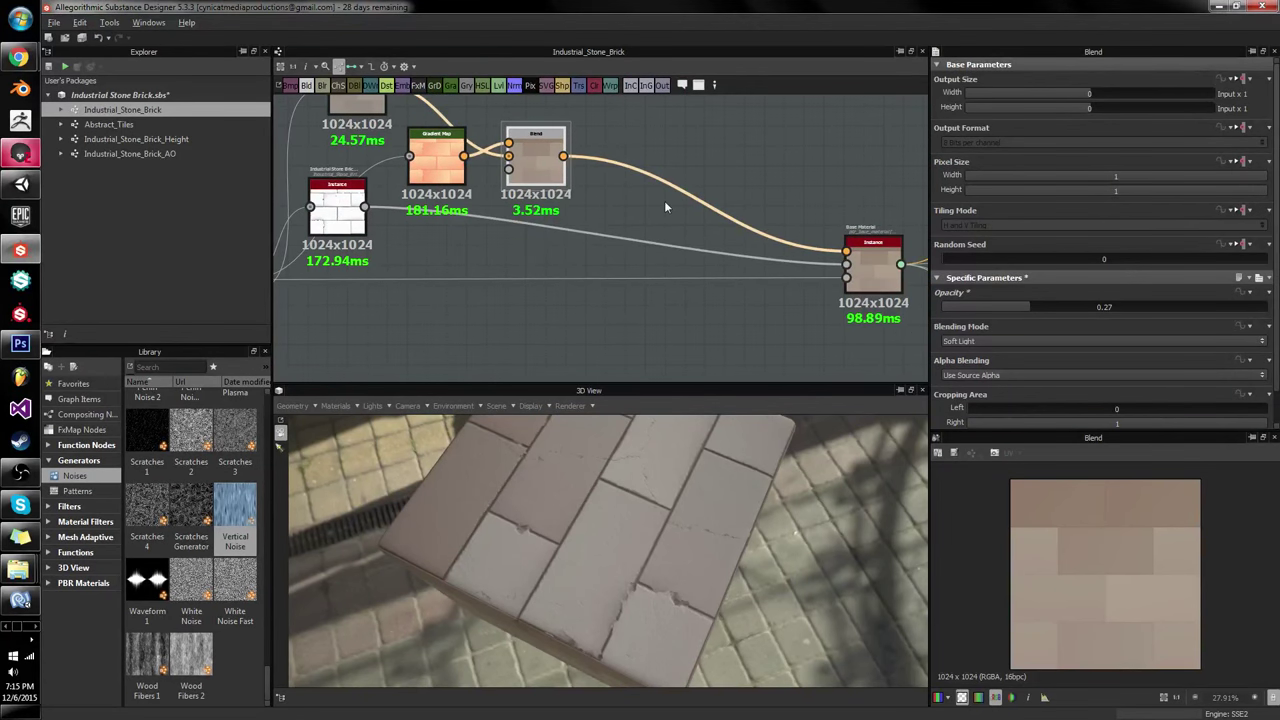
pyautogui.click(886, 252)
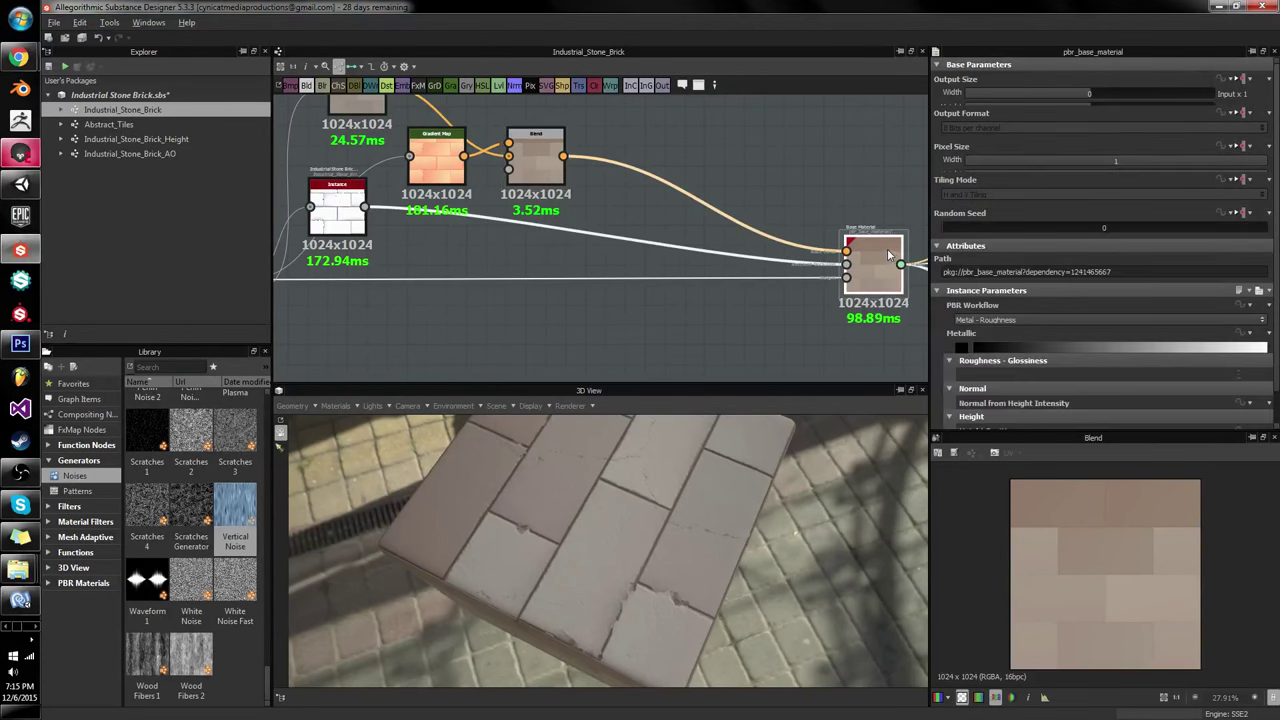
pyautogui.moveTo(886, 252); pyautogui.dragTo(456, 199, button='middle')
pyautogui.click(697, 181)
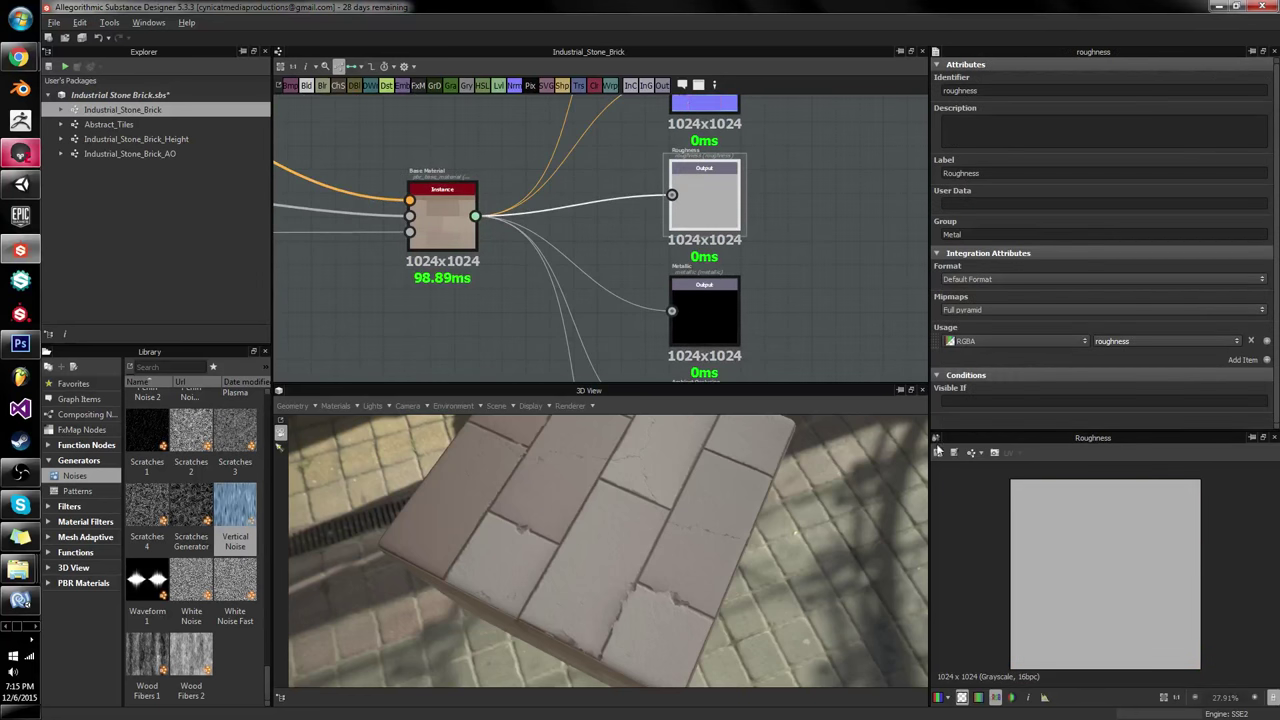
pyautogui.click(445, 205)
pyautogui.scroll(-2, 1049, 277)
pyautogui.moveTo(1015, 326); pyautogui.dragTo(1073, 325)
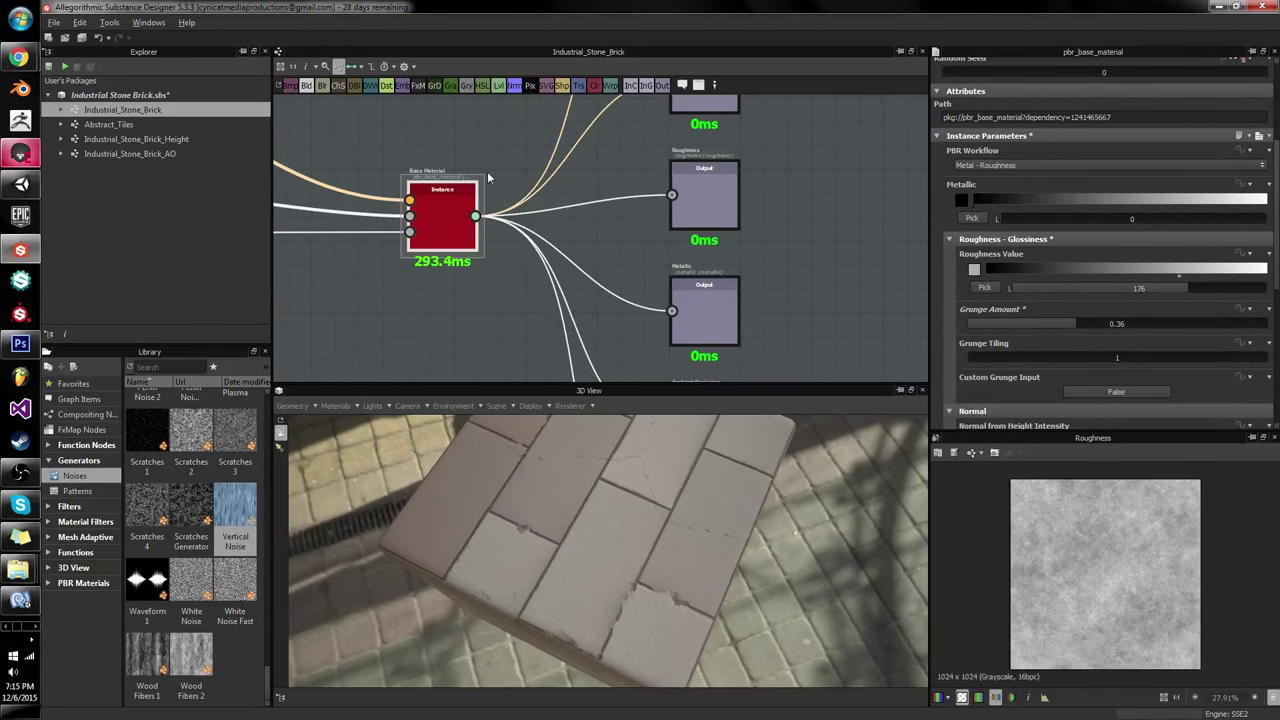
pyautogui.moveTo(481, 189); pyautogui.dragTo(510, 211, button='middle')
pyautogui.scroll(4, 710, 225)
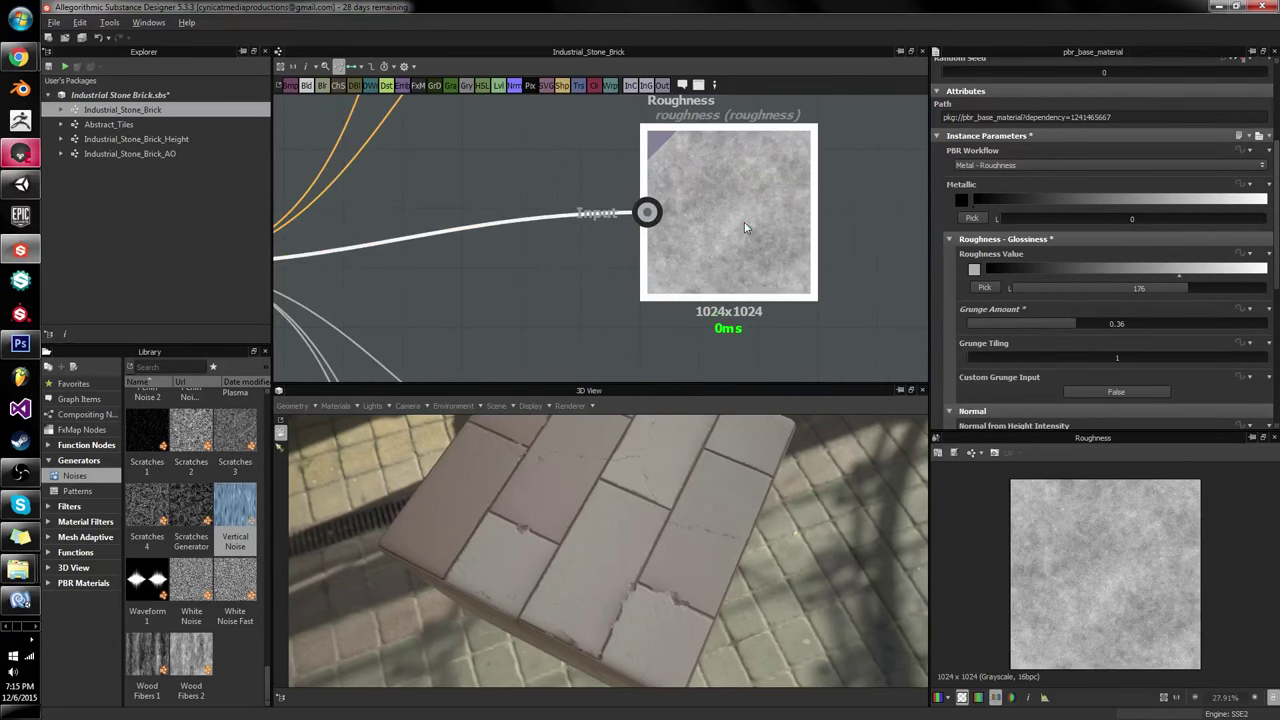
pyautogui.click(744, 222)
pyautogui.scroll(4, 1135, 540)
pyautogui.scroll(2, 1135, 540)
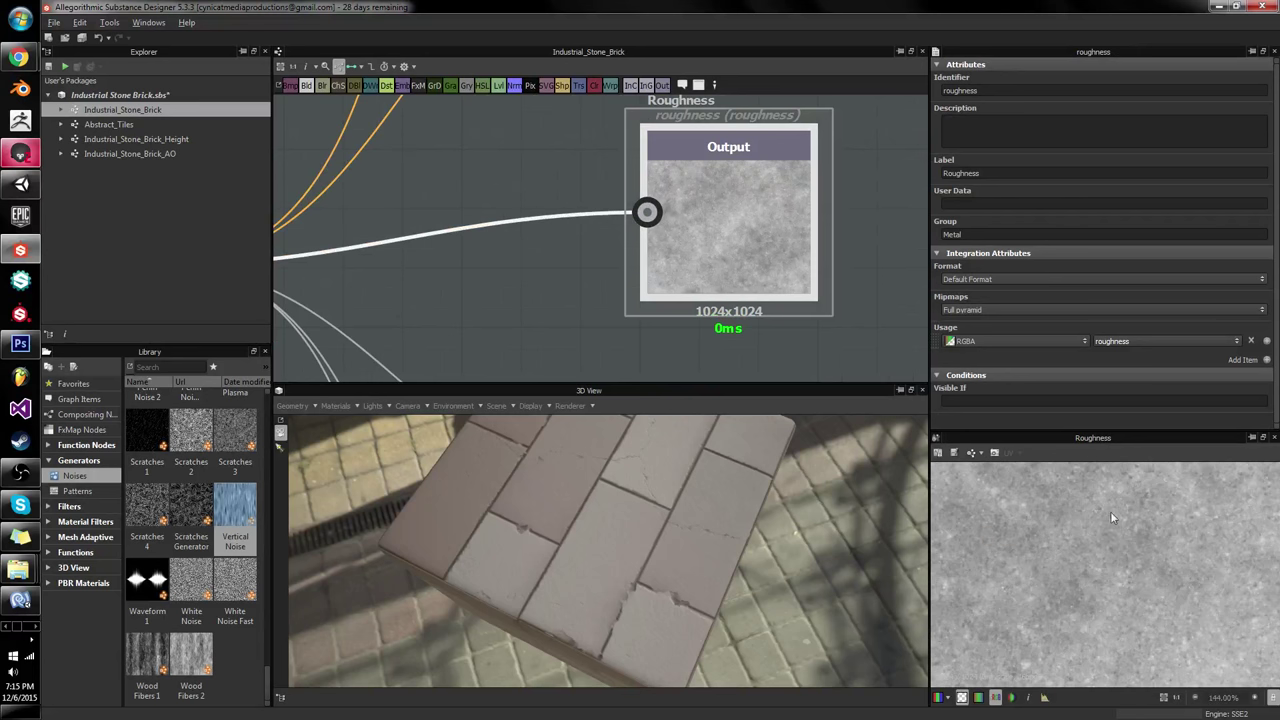
# Step: Add a BnW Spots 2 noise node to the graph
pyautogui.click(603, 266)
pyautogui.press('space')
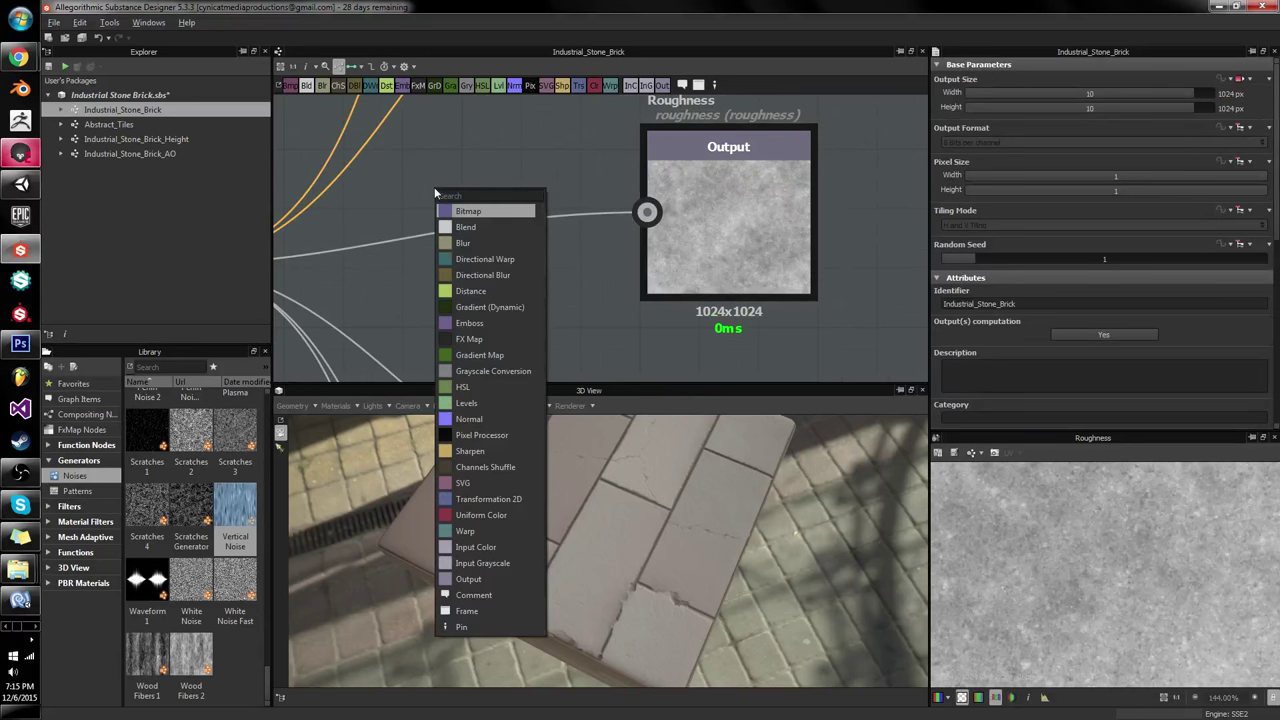
pyautogui.write('bnw')
pyautogui.press('Down')
pyautogui.press('Return')
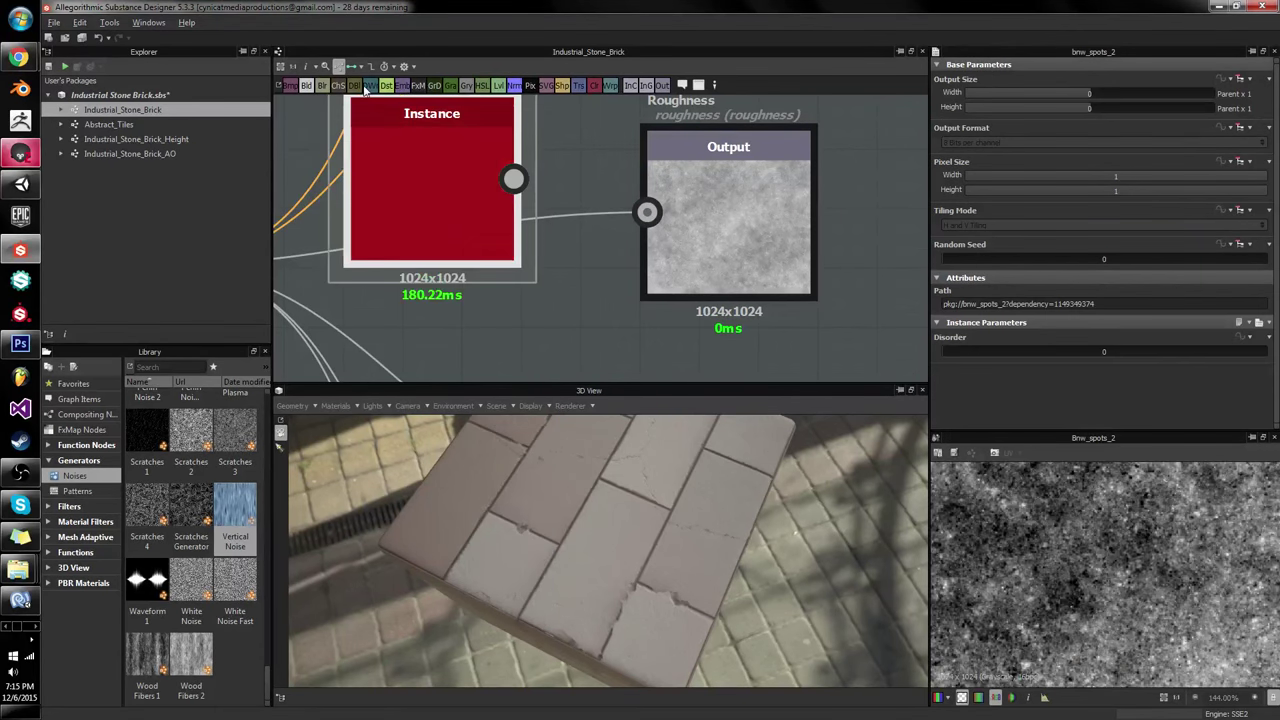
pyautogui.click(366, 86)
pyautogui.scroll(-4, 394, 154)
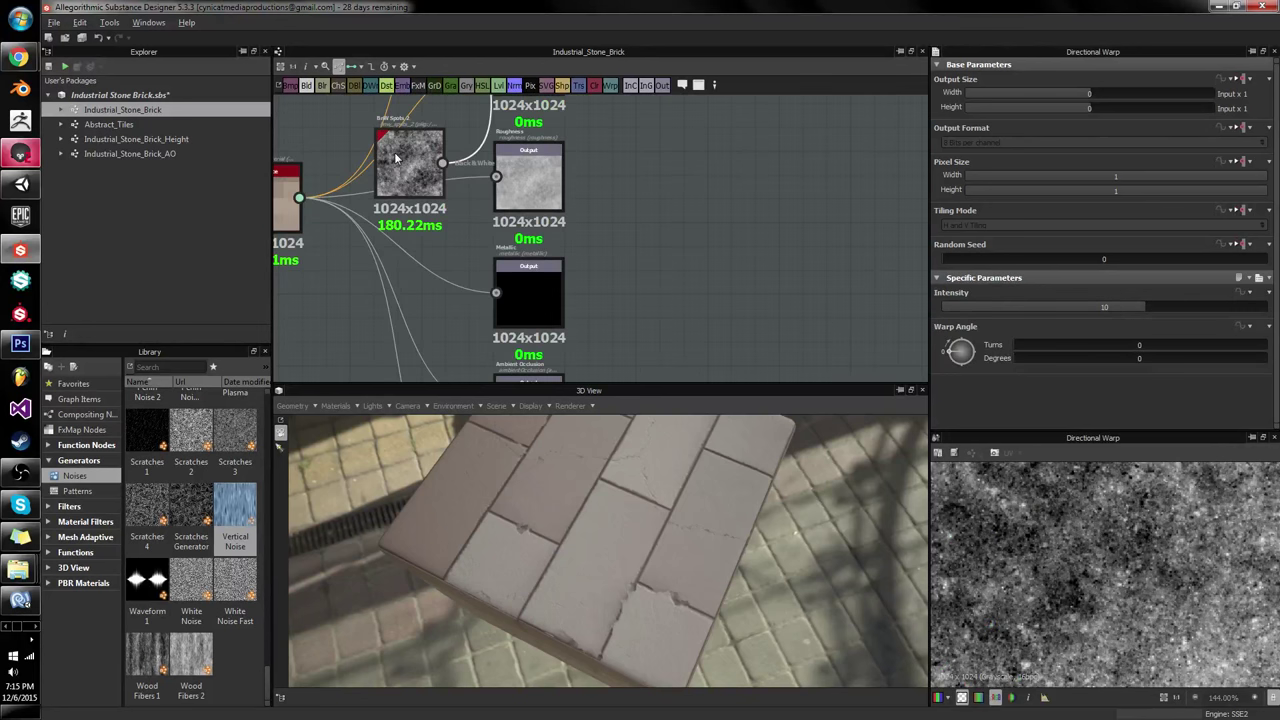
pyautogui.moveTo(394, 166); pyautogui.dragTo(709, 187, button='middle')
pyautogui.moveTo(709, 183); pyautogui.dragTo(405, 198)
pyautogui.scroll(-1, 670, 152)
pyautogui.moveTo(718, 166); pyautogui.dragTo(695, 386, button='middle')
pyautogui.scroll(-2, 695, 386)
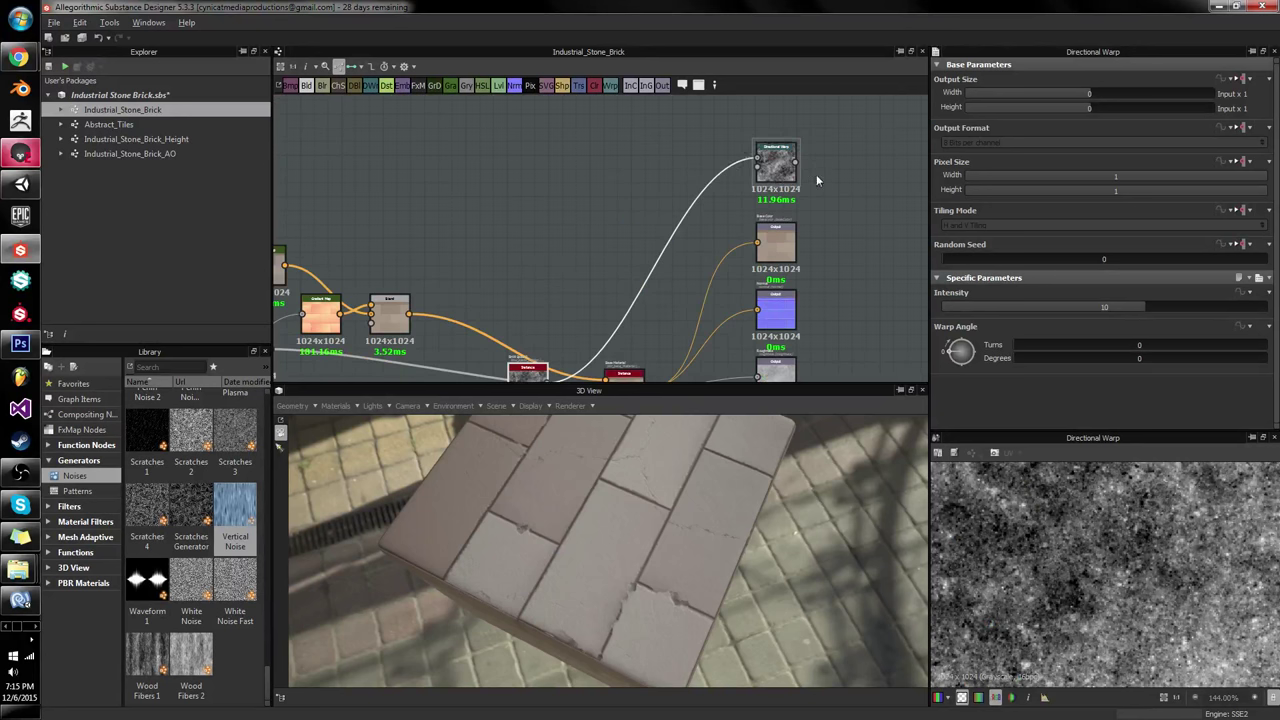
pyautogui.click(772, 168)
pyautogui.press('Delete')
# Step: Place the BnW Spots 2 node below the Blend node, ahead of the Base Material, and inspect its noise pattern
pyautogui.moveTo(452, 361); pyautogui.dragTo(546, 231, button='middle')
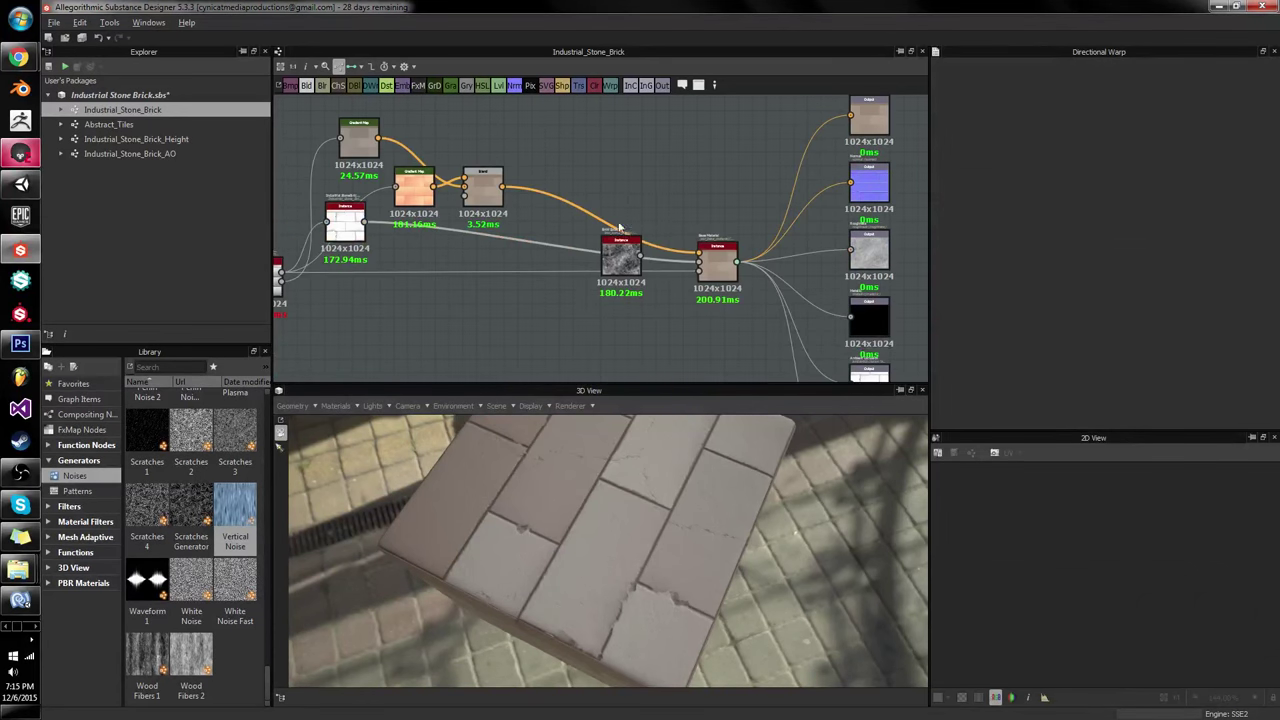
pyautogui.moveTo(616, 256); pyautogui.dragTo(489, 255)
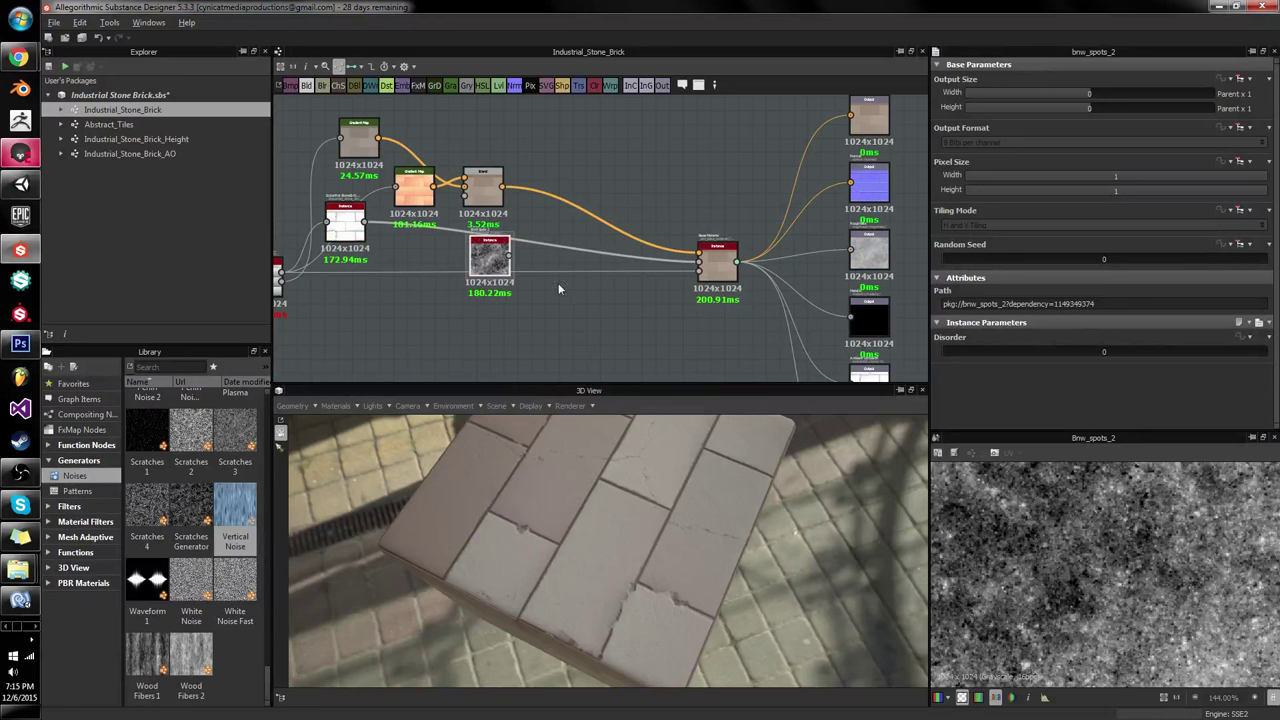
pyautogui.scroll(5, 558, 286)
pyautogui.moveTo(462, 250); pyautogui.dragTo(688, 325, button='middle')
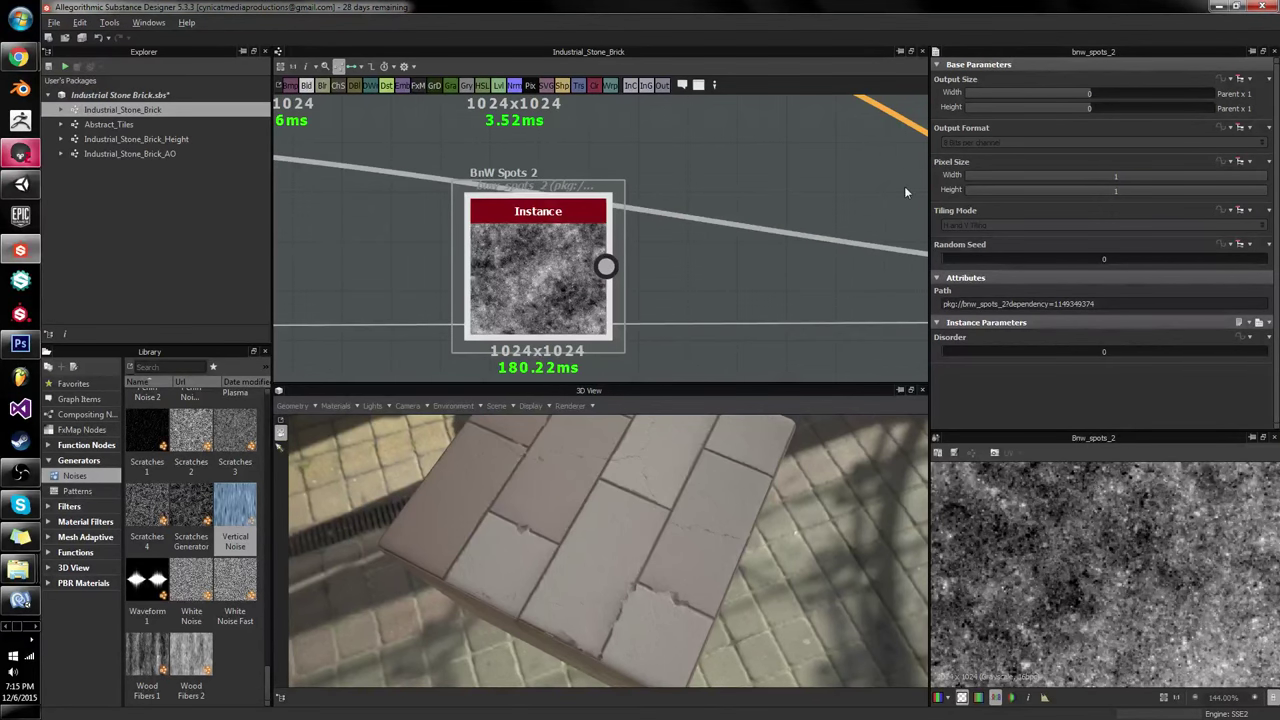
pyautogui.scroll(-3, 872, 195)
pyautogui.moveTo(846, 256); pyautogui.dragTo(526, 291, button='middle')
pyautogui.scroll(-3, 1158, 523)
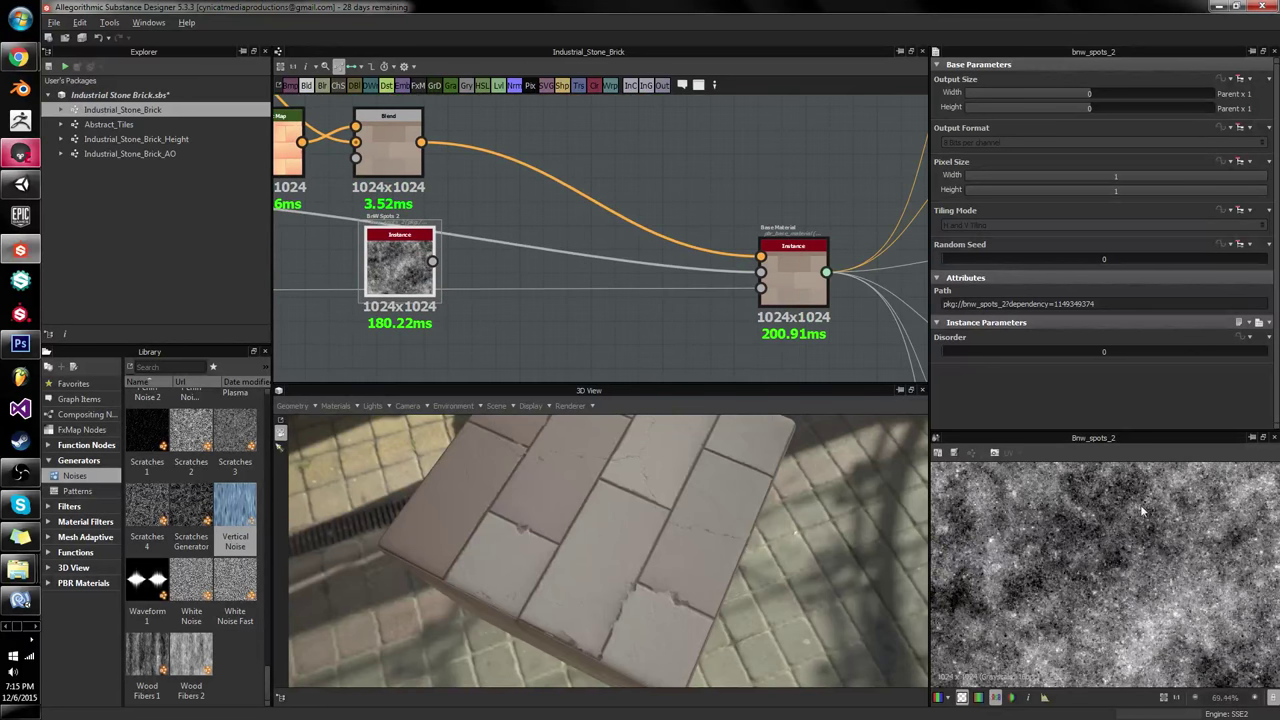
pyautogui.scroll(-3, 1143, 511)
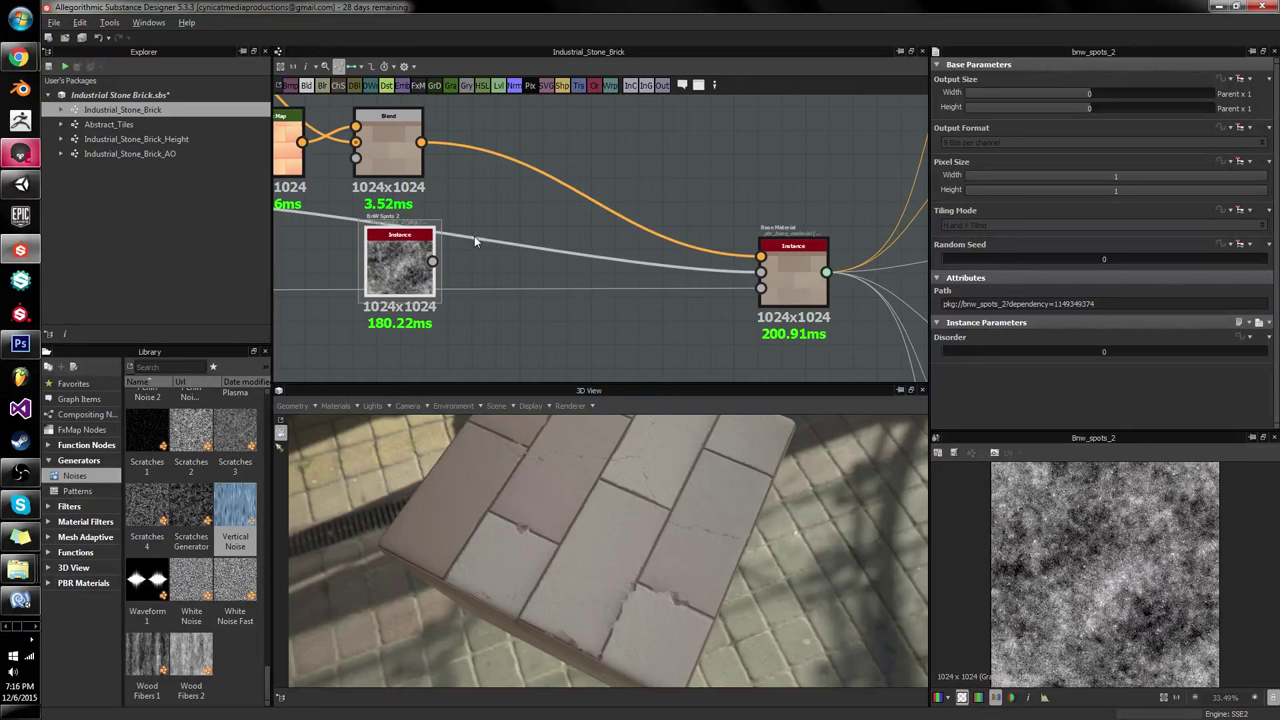
# Step: Enable Custom Grunge Input on the Base Material node, wire BnW Spots 2 into it, and place the noise node below the existing connections
pyautogui.doubleClick(798, 282)
pyautogui.scroll(-10, 1138, 287)
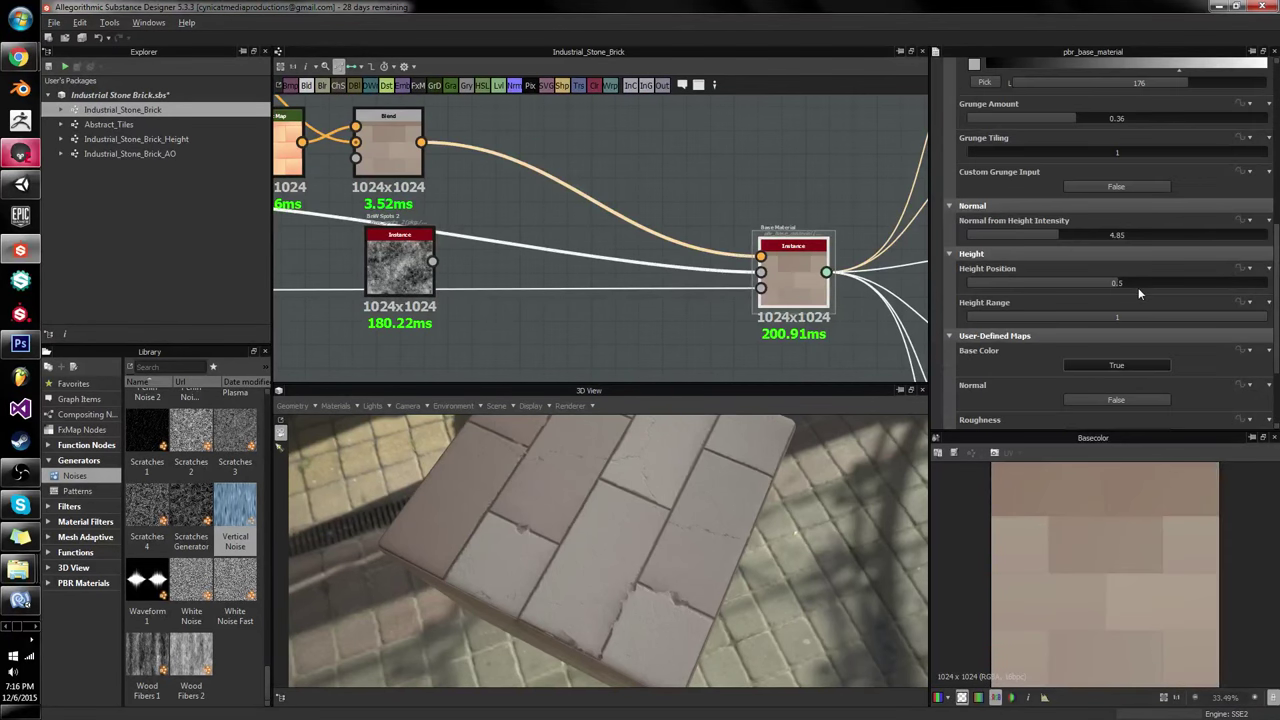
pyautogui.scroll(2, 1036, 357)
pyautogui.scroll(-4, 1182, 336)
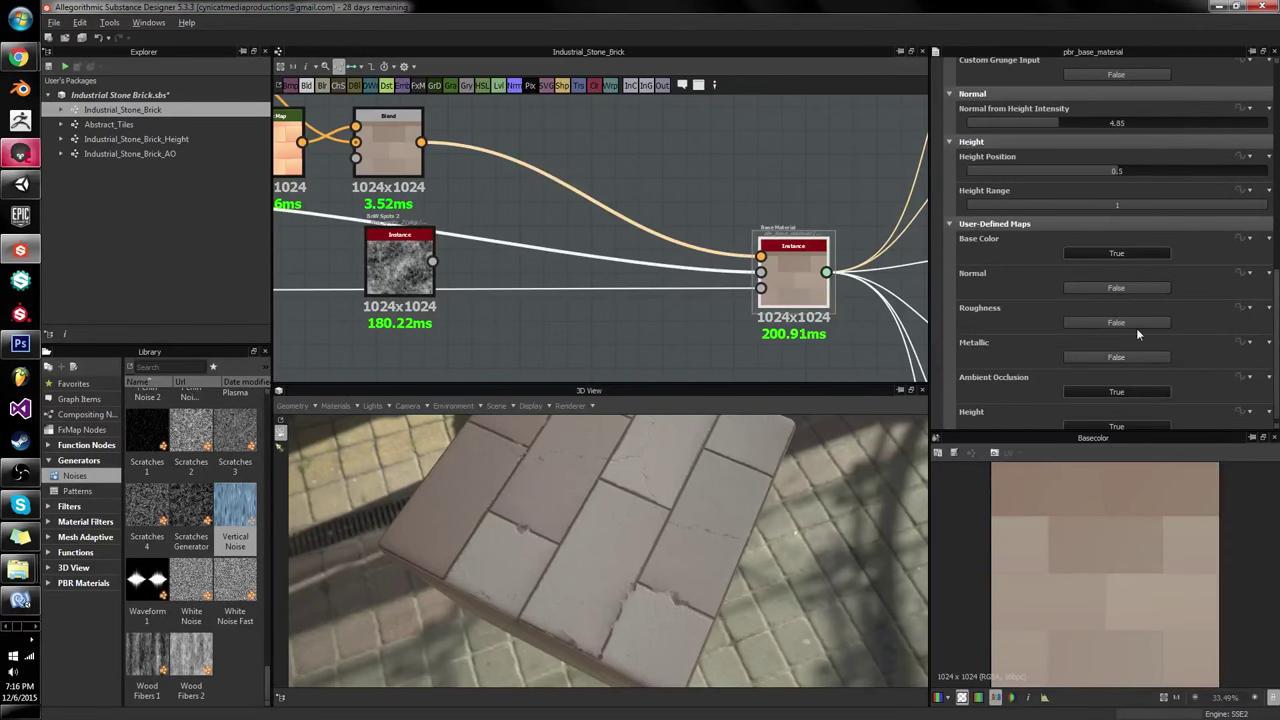
pyautogui.scroll(3, 1082, 230)
pyautogui.click(1092, 206)
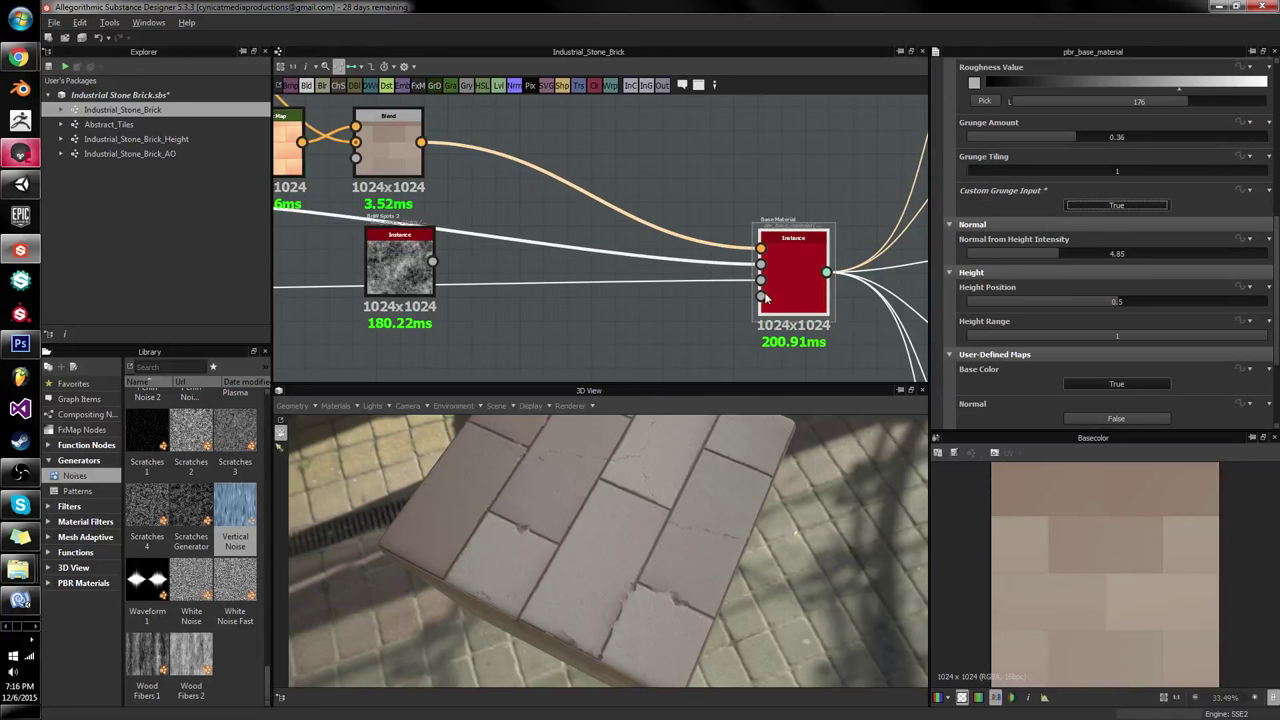
pyautogui.moveTo(762, 298); pyautogui.dragTo(438, 258)
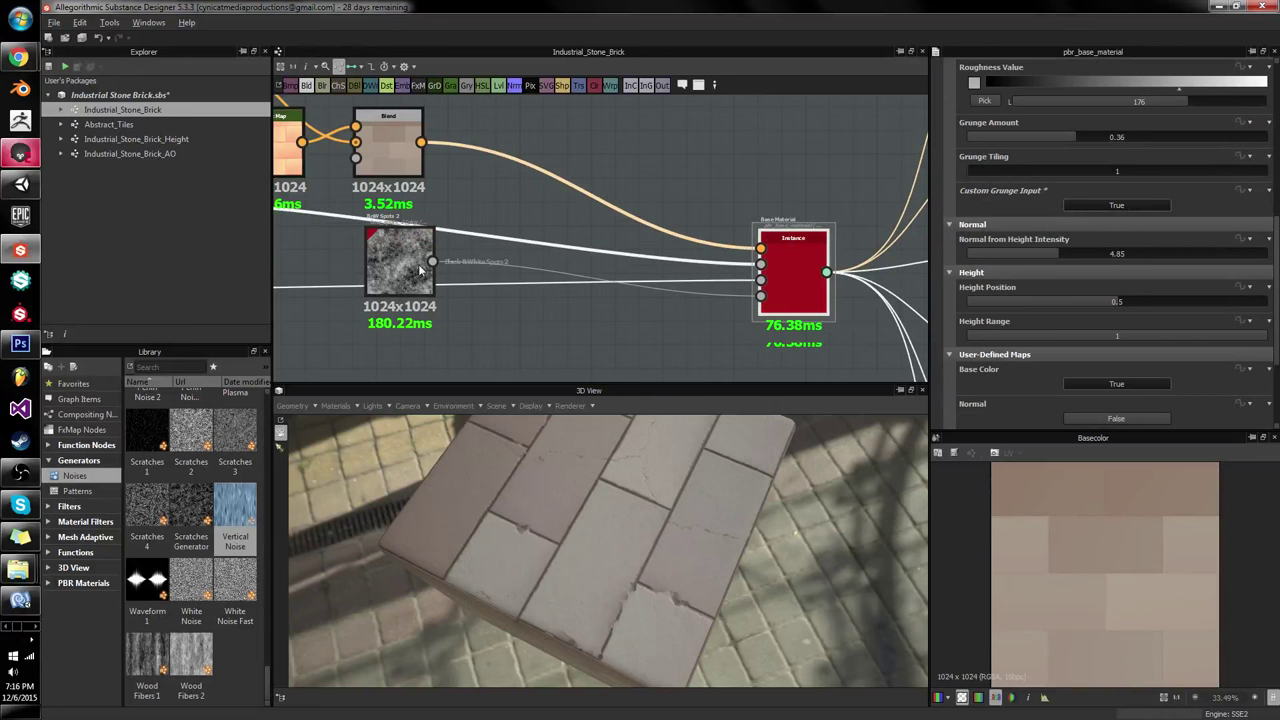
pyautogui.moveTo(444, 338); pyautogui.dragTo(454, 359)
# Step: Compare Grunge Amounts of 0, 1 and 0.5 on the Base Material, then set Grunge Amount to 0.35 and Roughness Value to 193
pyautogui.moveTo(614, 538); pyautogui.dragTo(640, 488)
pyautogui.scroll(2, 1078, 193)
pyautogui.moveTo(1000, 221); pyautogui.dragTo(918, 224)
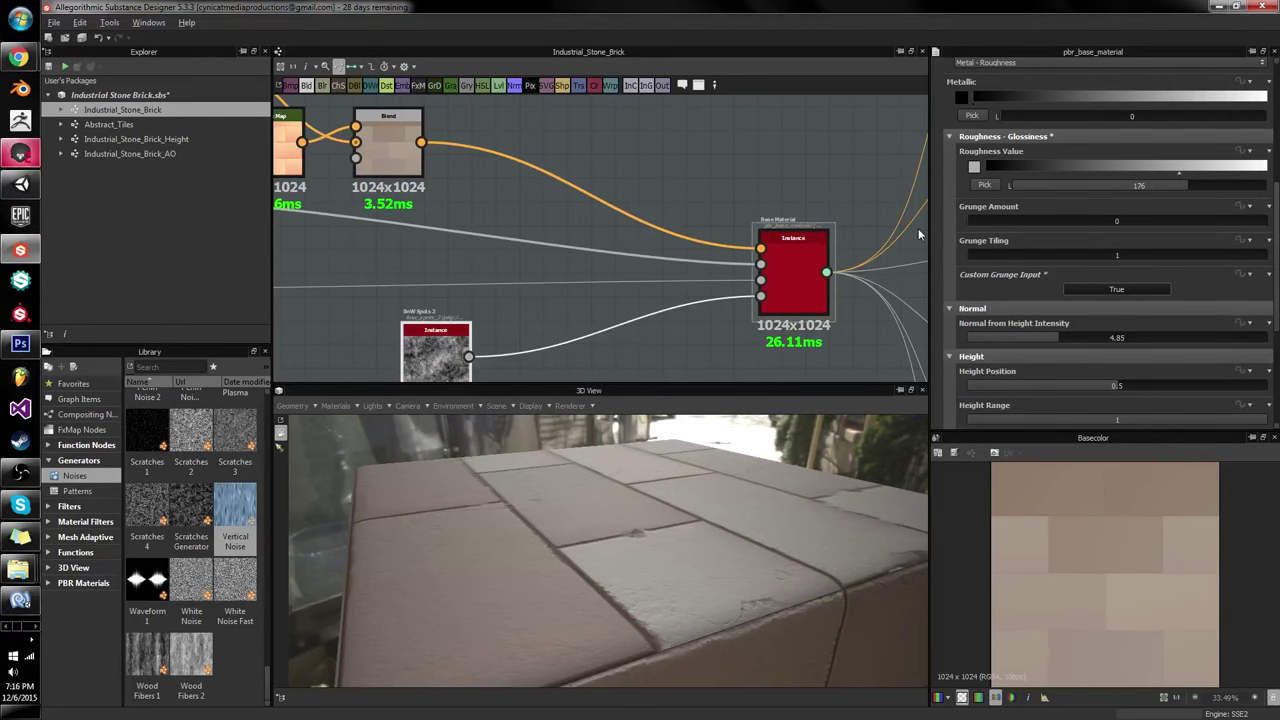
pyautogui.moveTo(1018, 223); pyautogui.dragTo(1266, 223)
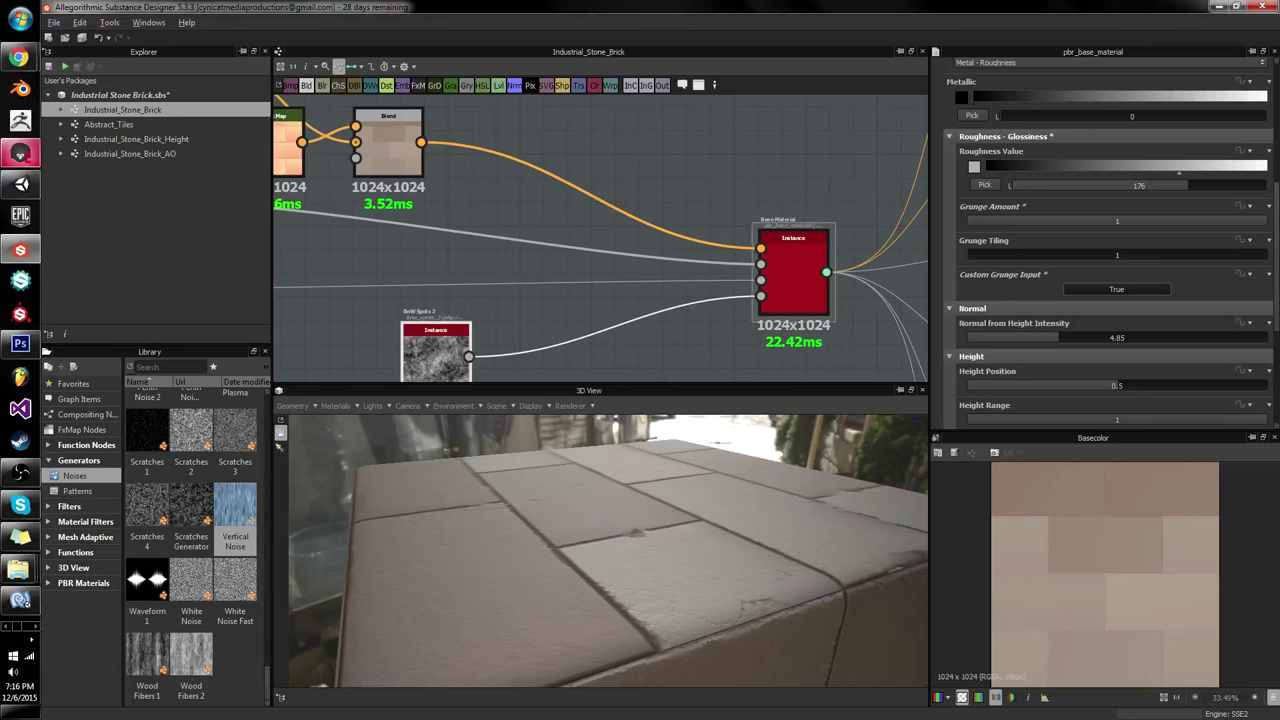
pyautogui.moveTo(1266, 223); pyautogui.dragTo(1116, 223)
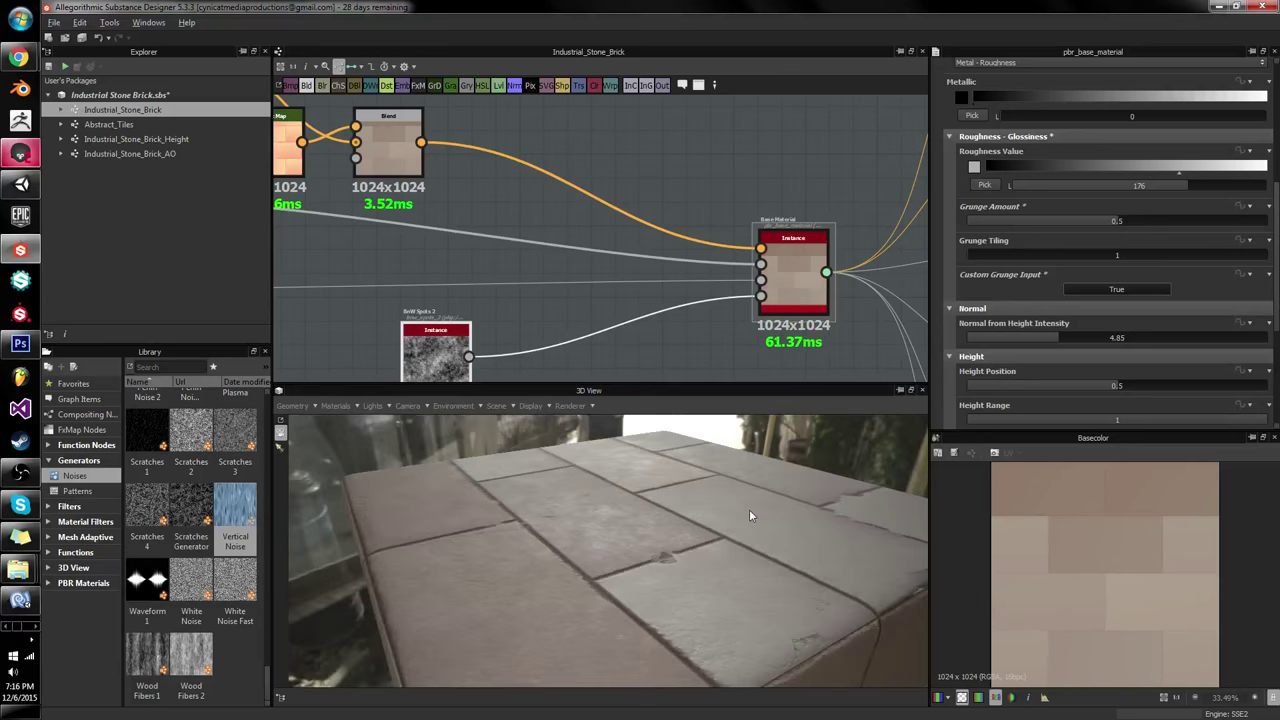
pyautogui.click(1040, 221)
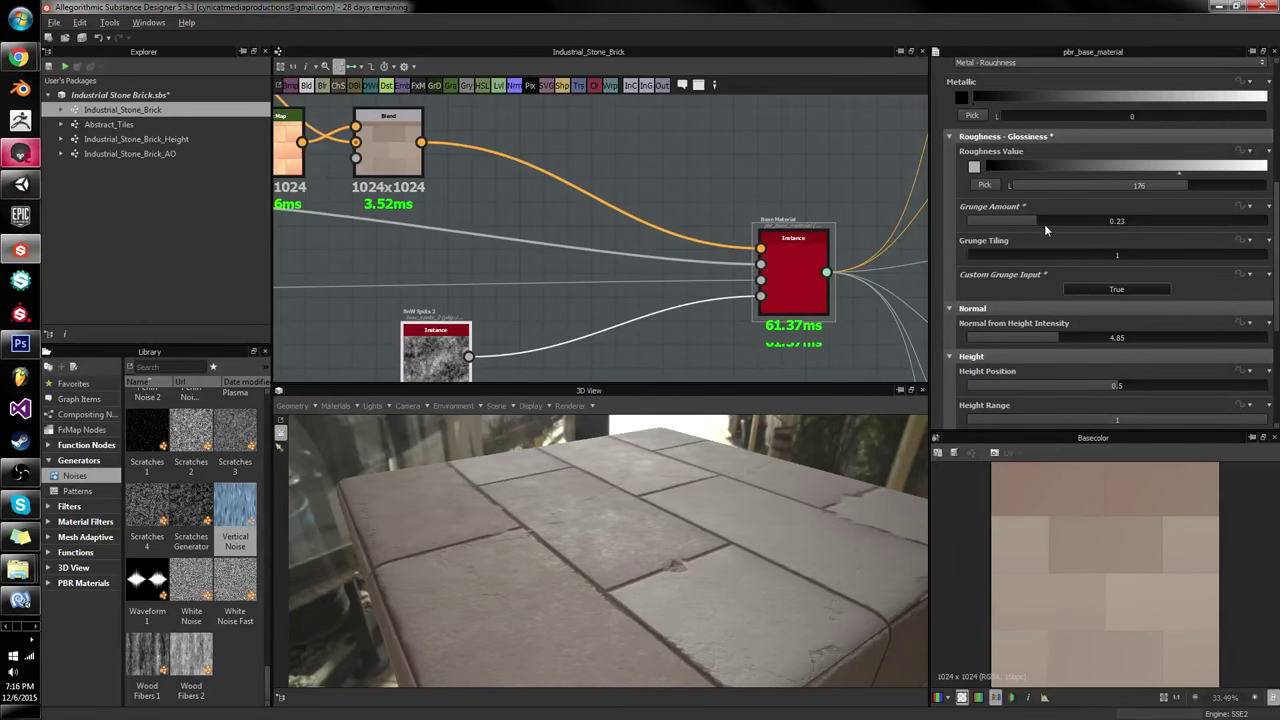
pyautogui.click(1072, 221)
pyautogui.click(1204, 185)
# Step: Add an Ambient Occlusion node to the graph beside the BnW Spots 2 node
pyautogui.moveTo(474, 316); pyautogui.dragTo(649, 249, button='middle')
pyautogui.click(620, 275)
pyautogui.scroll(-3, 665, 254)
pyautogui.scroll(3, 547, 214)
pyautogui.click(663, 297)
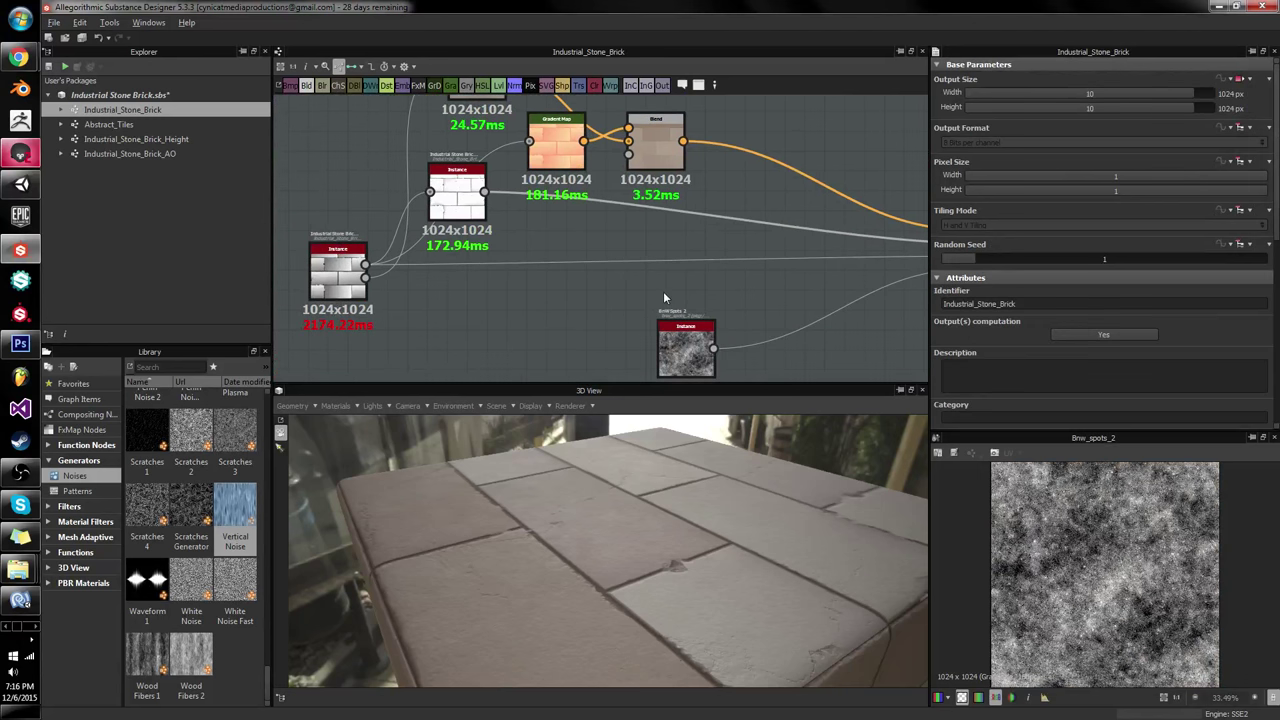
pyautogui.press('space')
pyautogui.write('ambien')
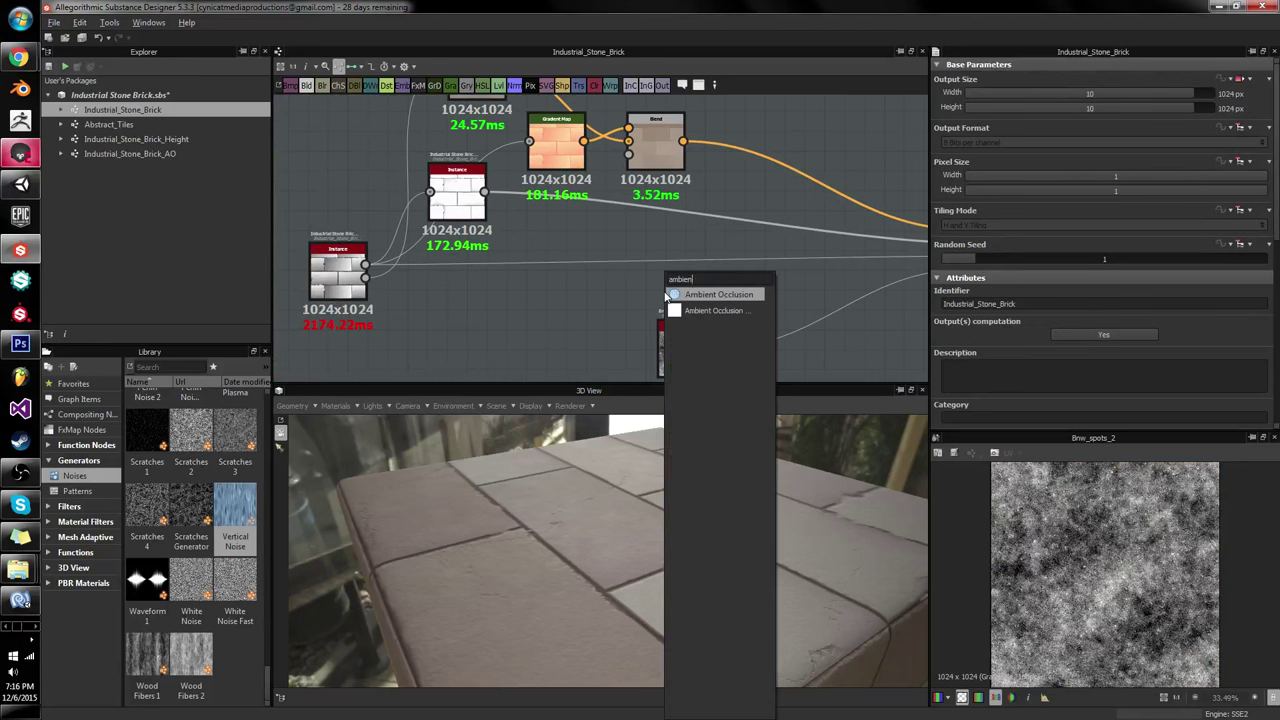
pyautogui.press('Return')
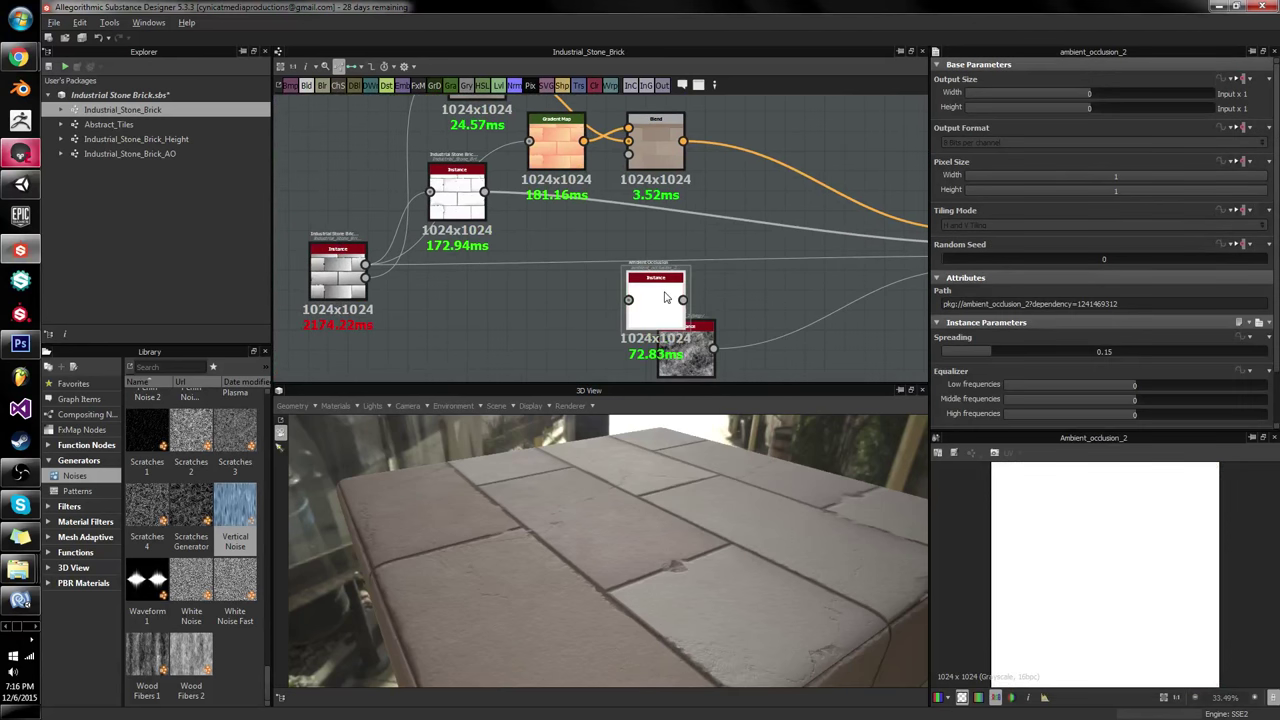
# Step: Inspect the Industrial_Stone_Brick_AO node's map up close and delete the unconnected Ambient Occlusion node
pyautogui.doubleClick(461, 200)
pyautogui.scroll(5, 1066, 558)
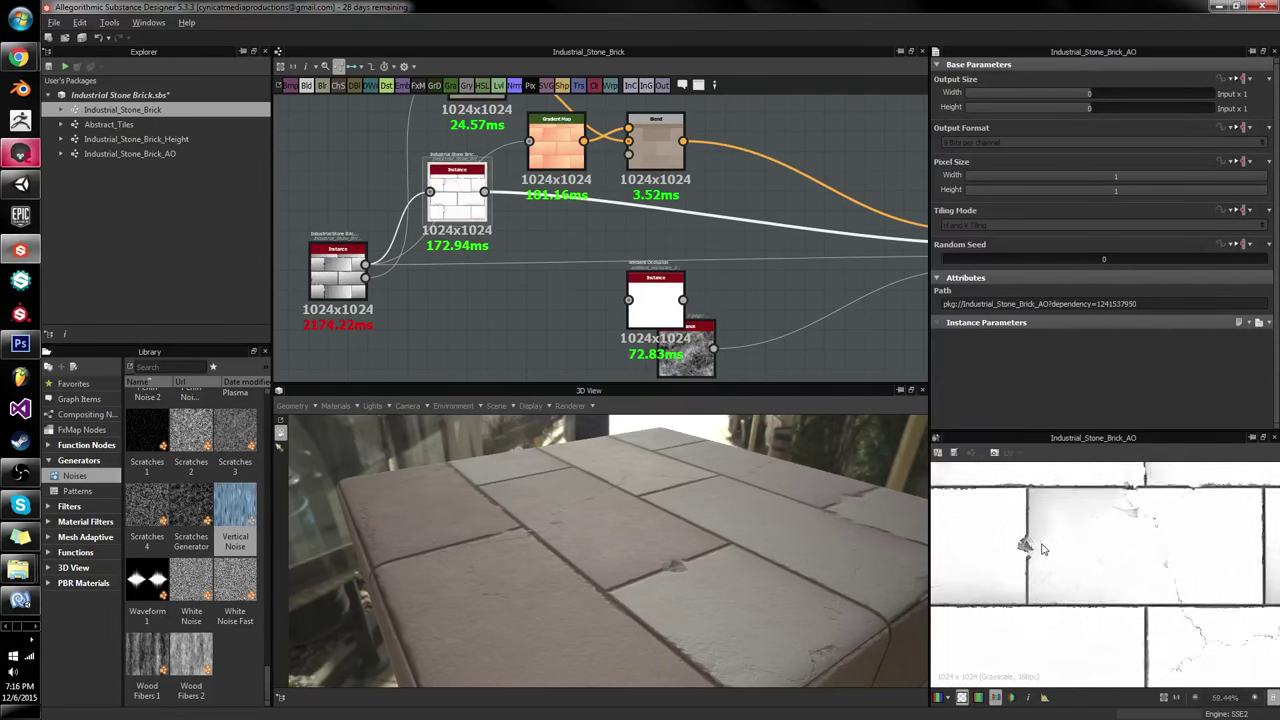
pyautogui.moveTo(1065, 558); pyautogui.dragTo(1155, 672, button='middle')
pyautogui.moveTo(1119, 556); pyautogui.dragTo(1167, 440, button='middle')
pyautogui.click(655, 276)
pyautogui.press('Delete')
pyautogui.rightClick(634, 234)
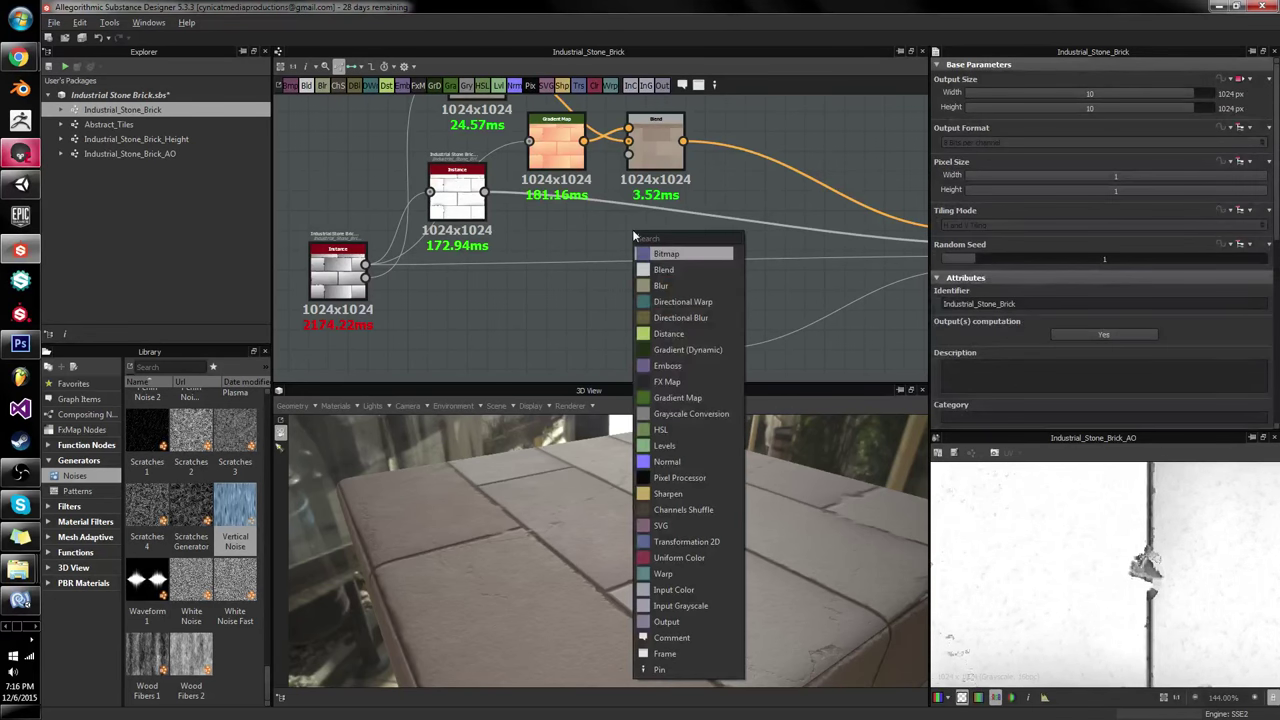
pyautogui.write('input')
pyautogui.press('Down')
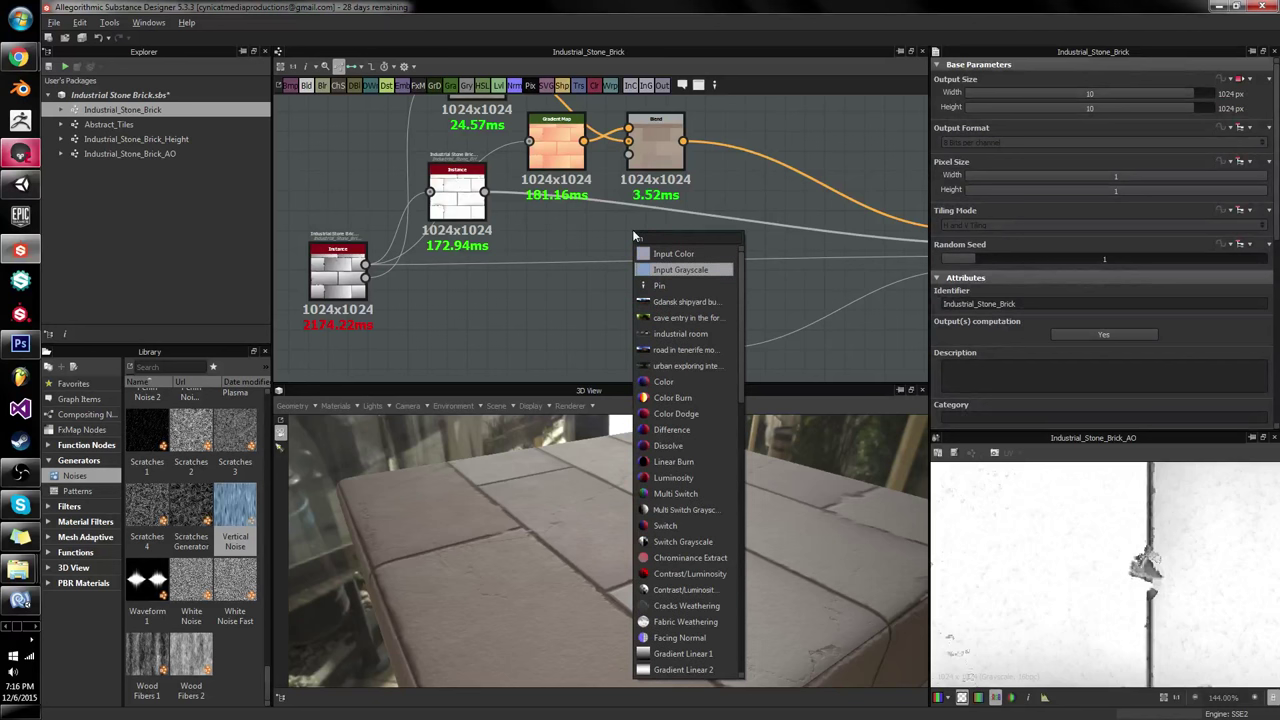
pyautogui.press('Return')
pyautogui.press('Delete')
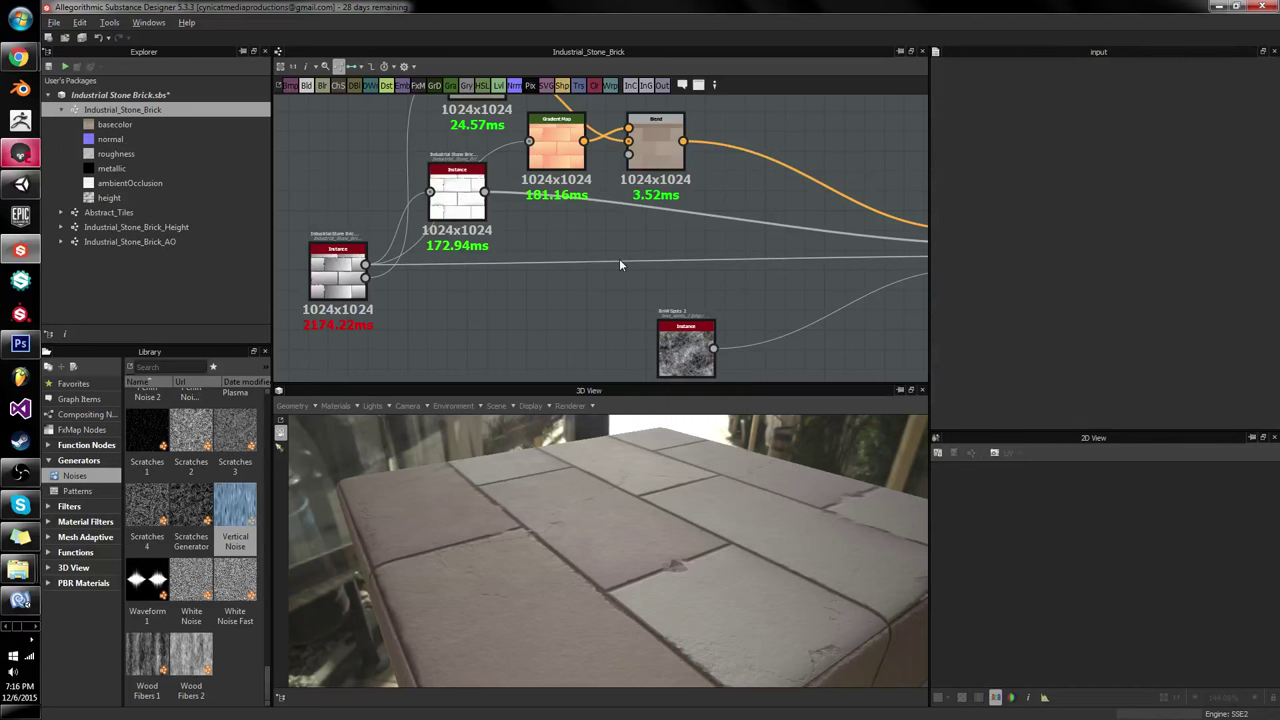
# Step: Add an Invert Grayscale node fed by the Industrial_Stone_Brick_AO node and inspect the inverted map
pyautogui.rightClick(618, 258)
pyautogui.write('inv')
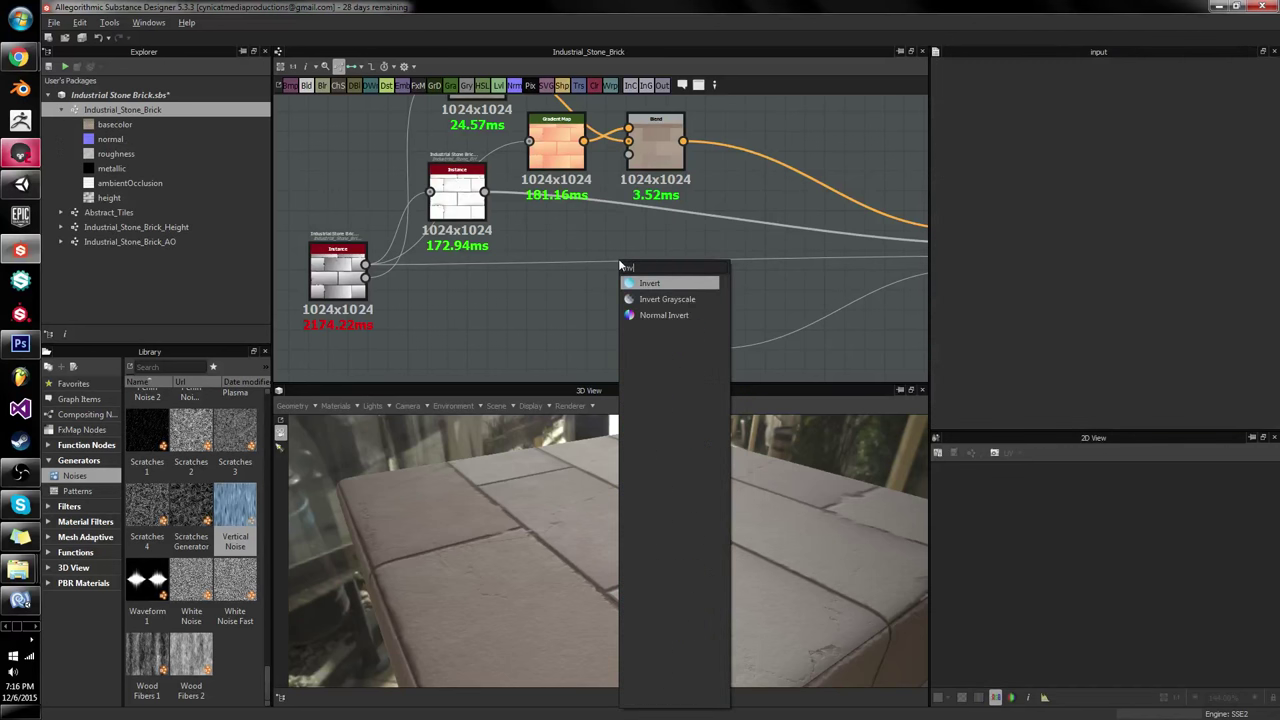
pyautogui.press('Down')
pyautogui.press('Return')
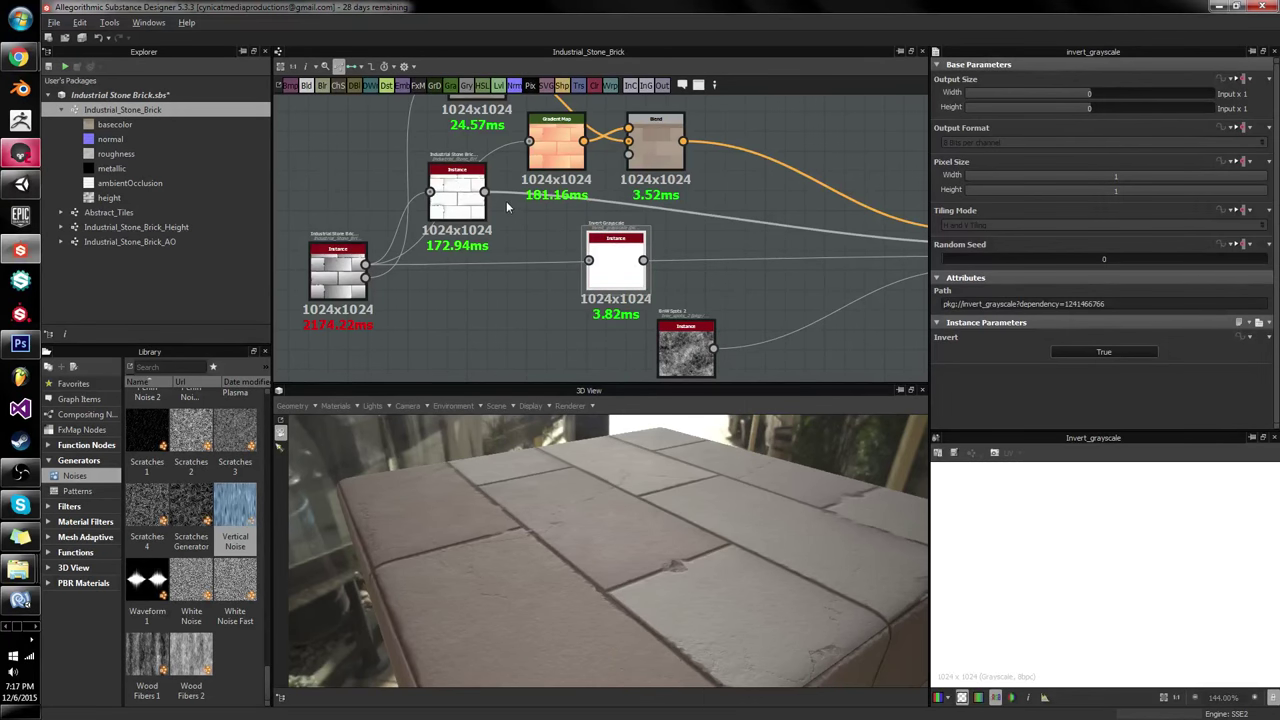
pyautogui.moveTo(484, 192); pyautogui.dragTo(589, 260)
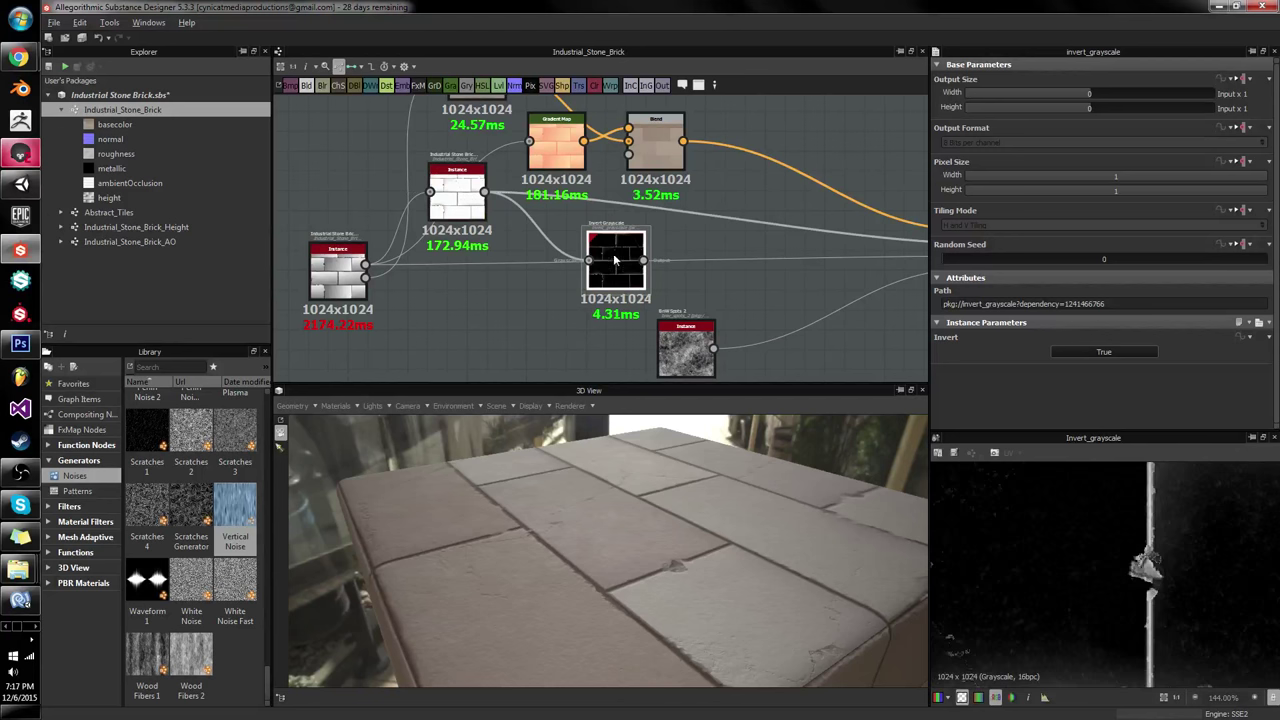
pyautogui.scroll(-5, 1151, 507)
pyautogui.scroll(3, 1140, 508)
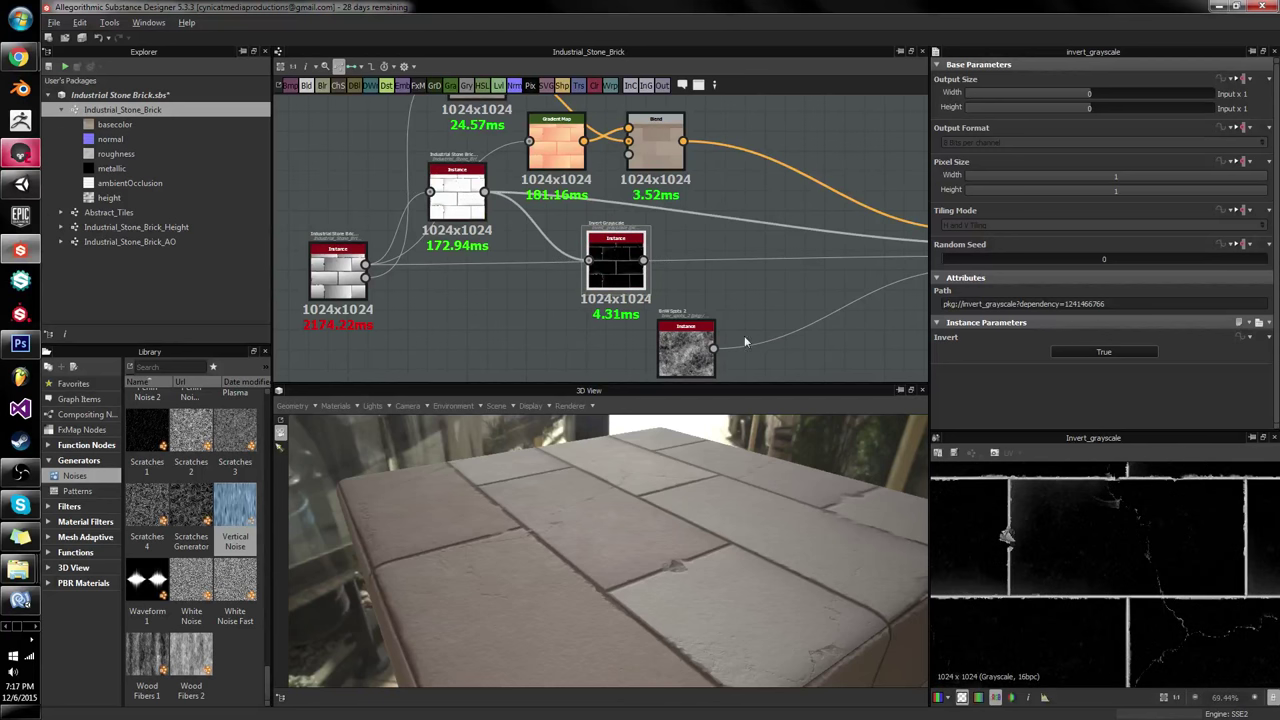
# Step: Insert a Blend node after BnW Spots 2 with the inverted AO as foreground, and set its blending mode to Max (Lighten)
pyautogui.click(688, 342)
pyautogui.press('space')
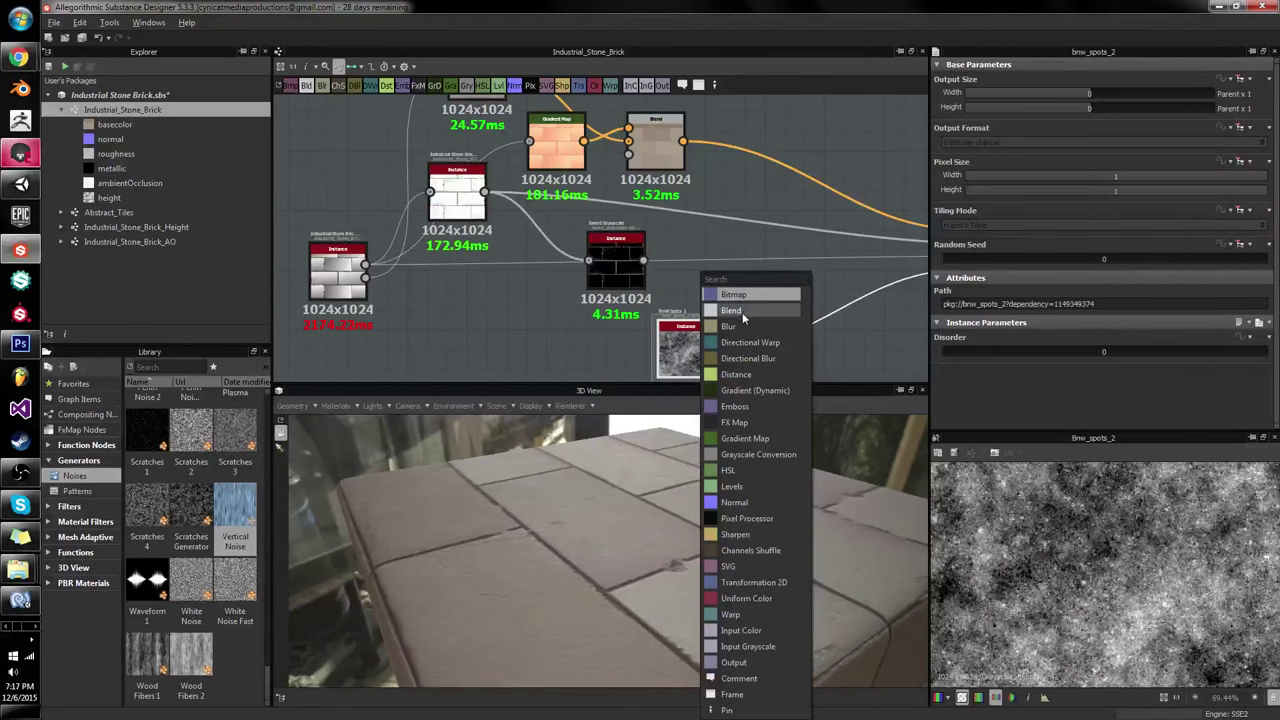
pyautogui.click(742, 311)
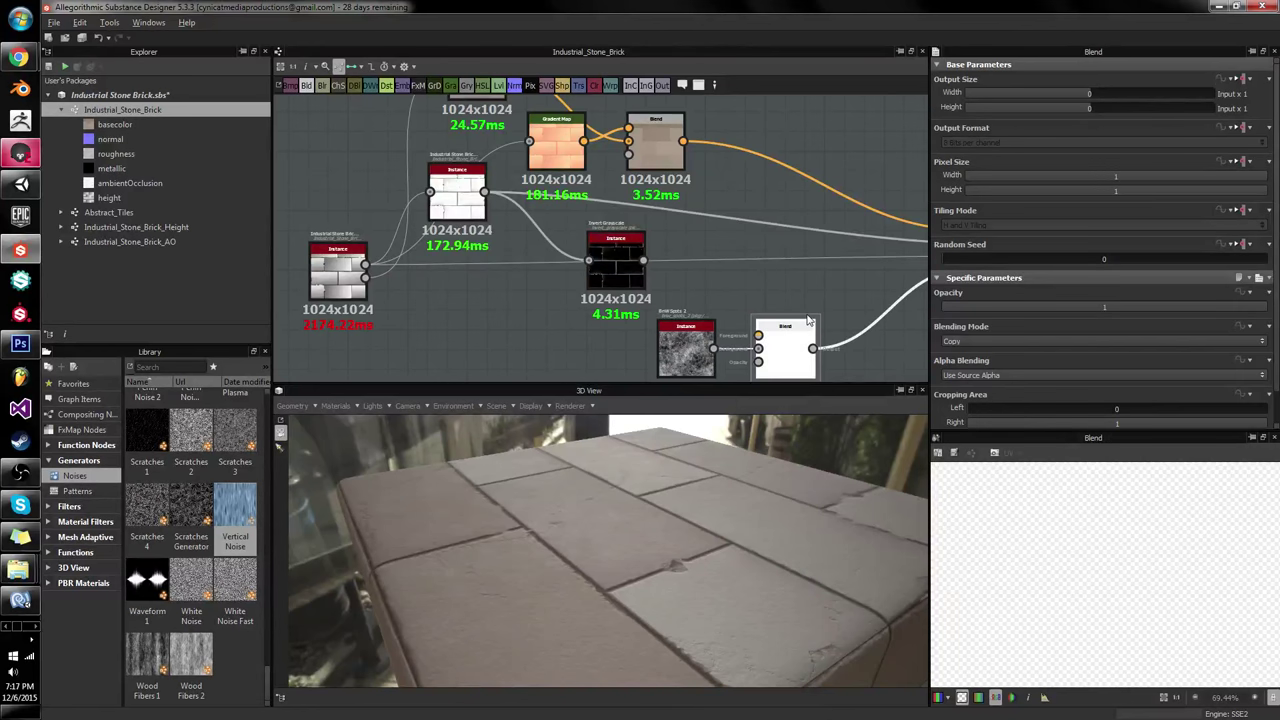
pyautogui.moveTo(784, 346); pyautogui.dragTo(643, 261)
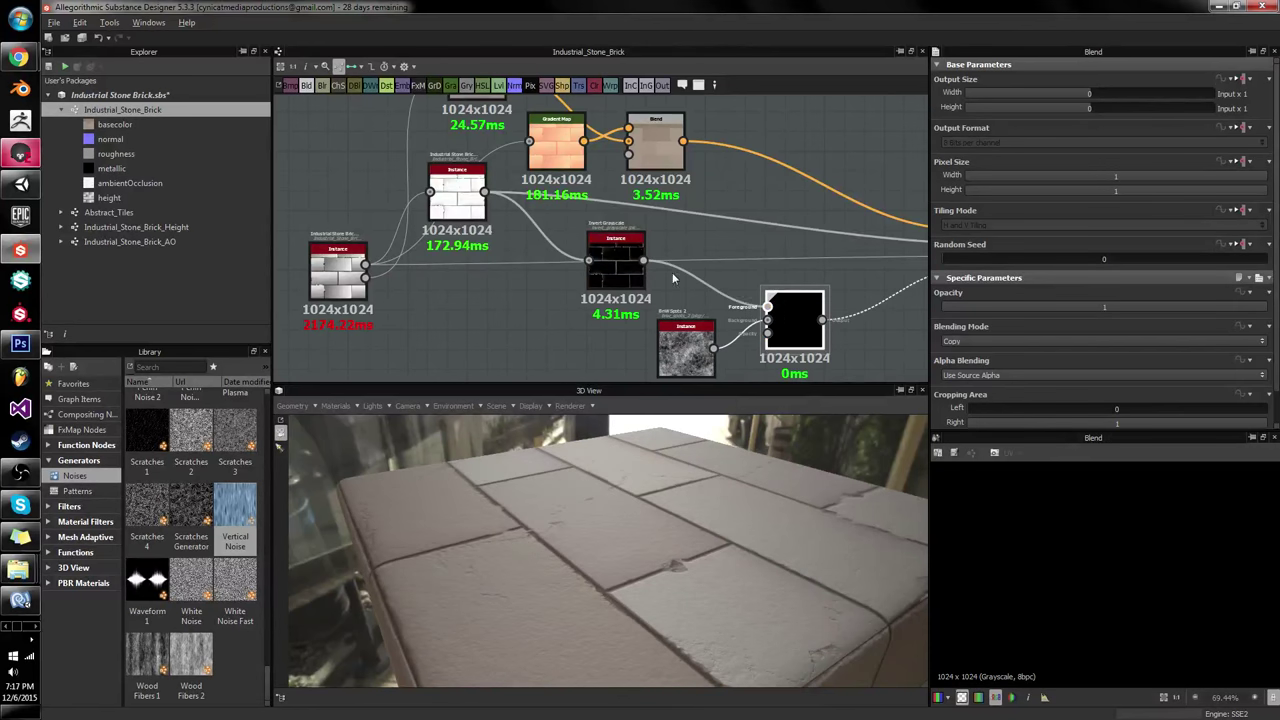
pyautogui.doubleClick(797, 317)
pyautogui.click(950, 341)
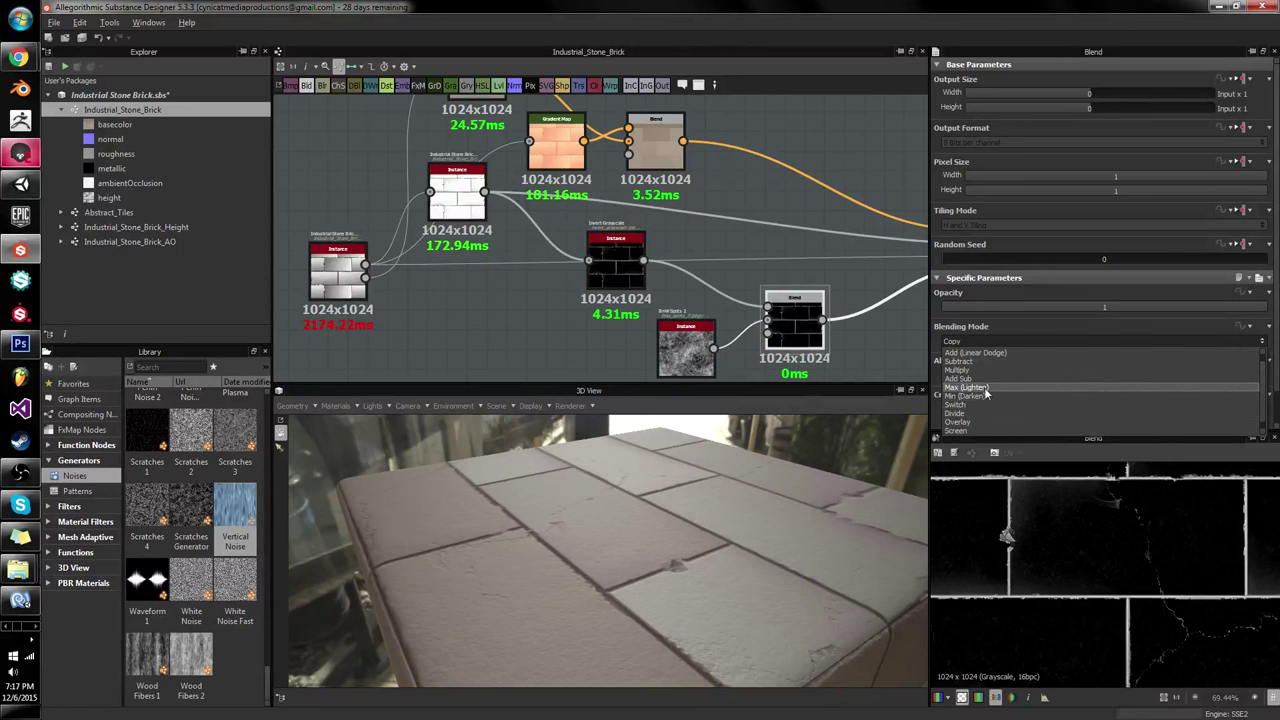
pyautogui.click(985, 388)
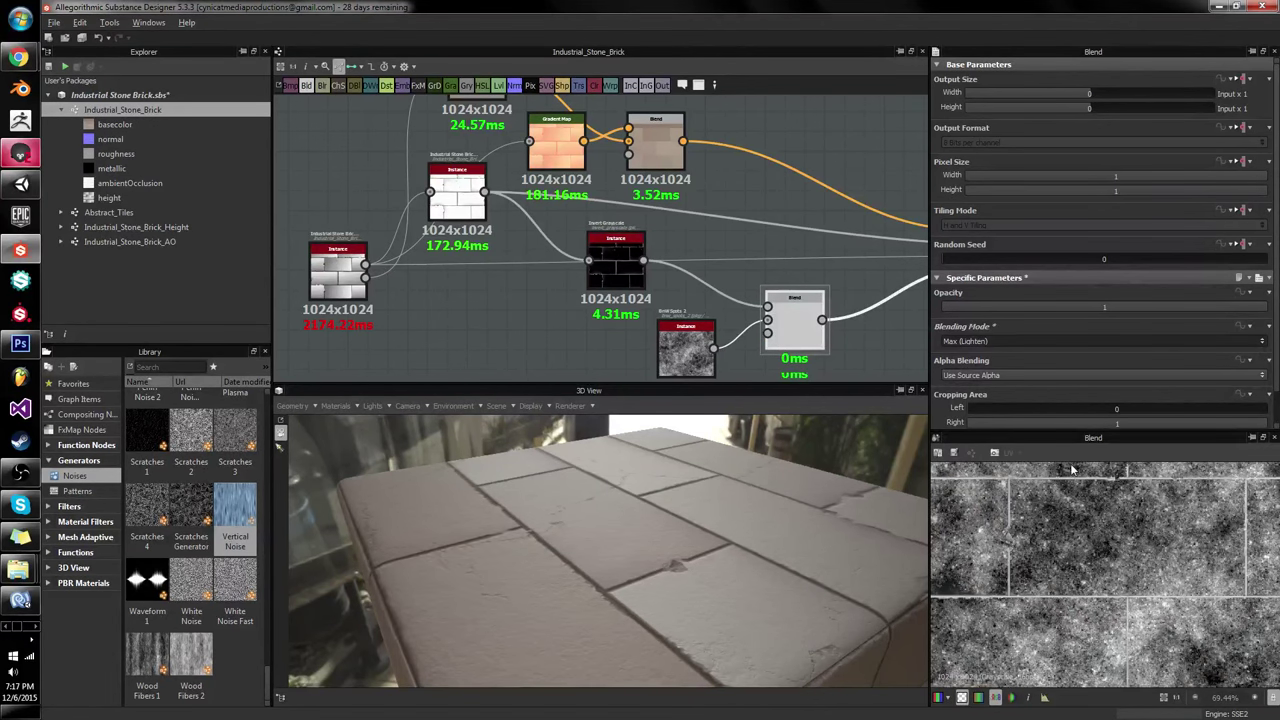
# Step: Set the Base Material's Grunge Amount to 0.52 and check the brick surface in the 3D view
pyautogui.moveTo(986, 250); pyautogui.dragTo(845, 268, button='middle')
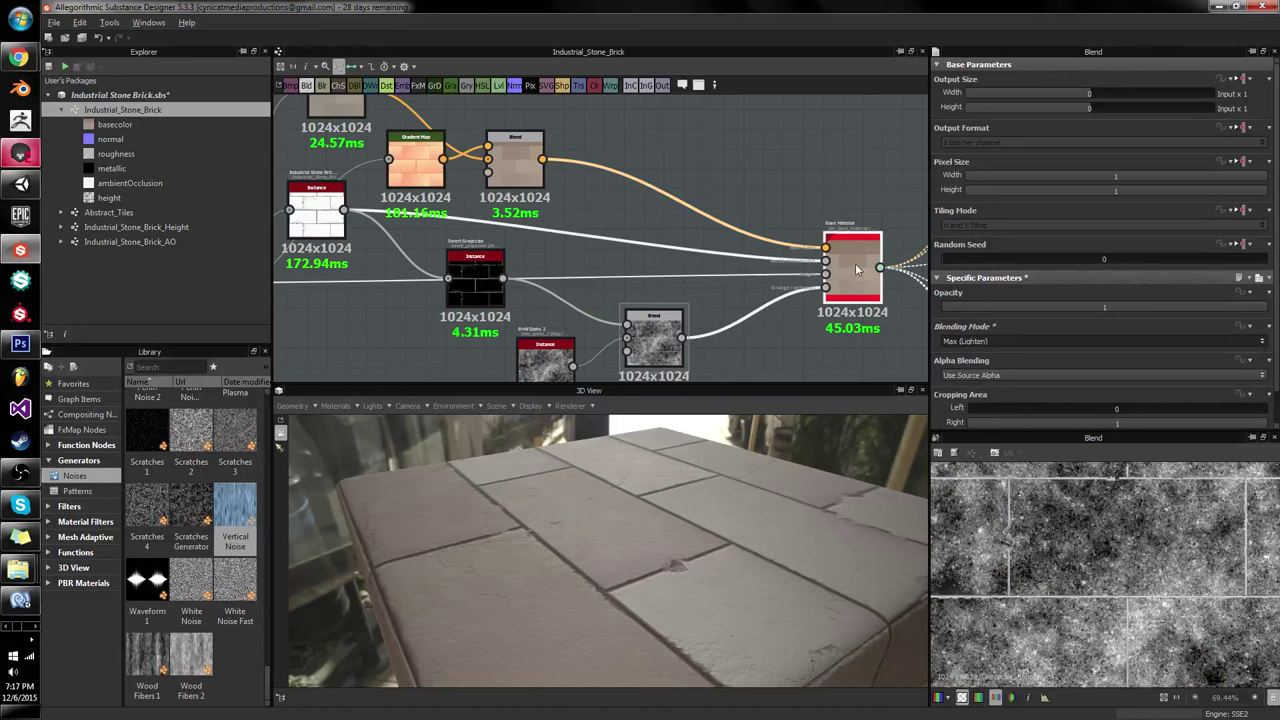
pyautogui.doubleClick(856, 270)
pyautogui.scroll(-3, 1067, 342)
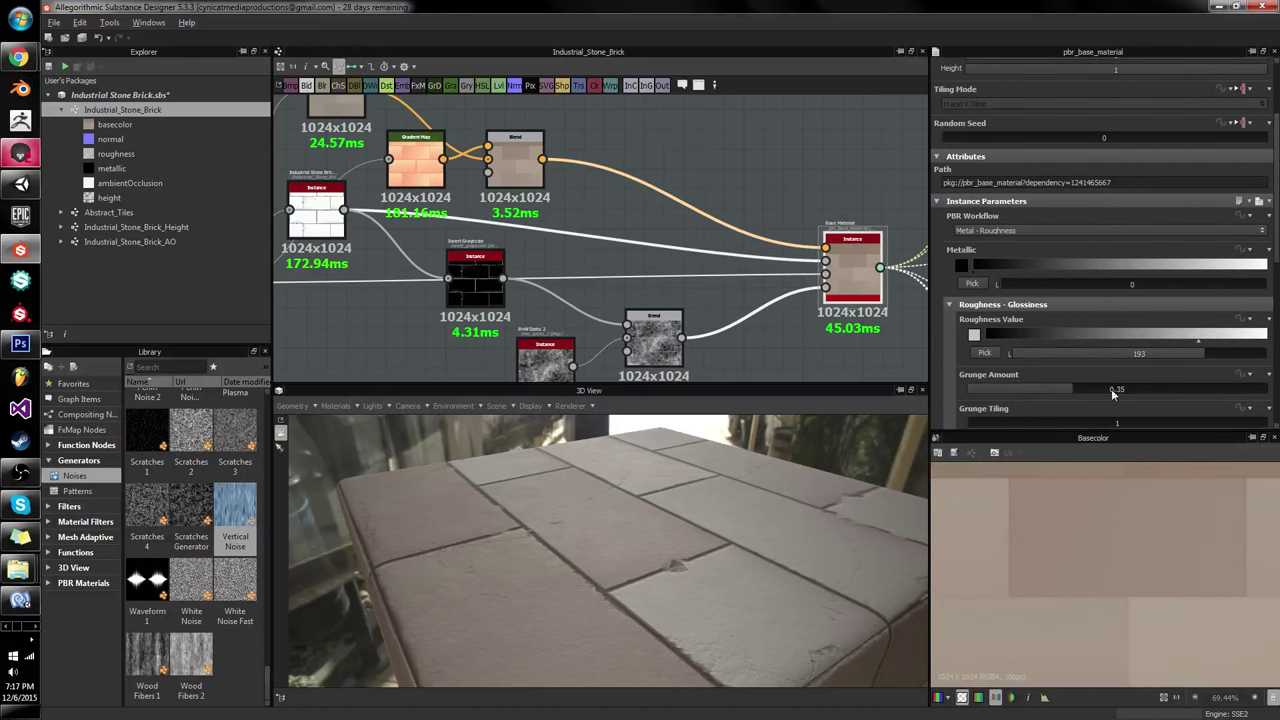
pyautogui.moveTo(1111, 388); pyautogui.dragTo(1122, 390)
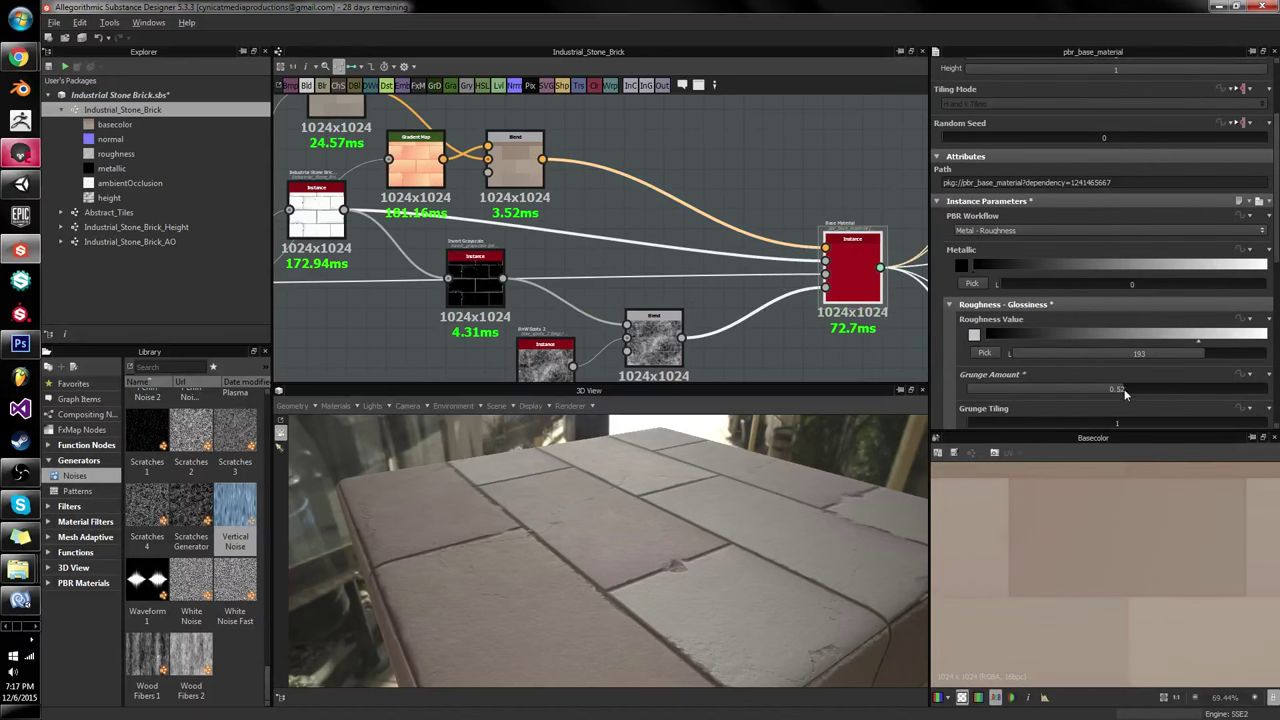
pyautogui.moveTo(726, 517)
pyautogui.mouseDown()
pyautogui.moveTo(744, 510)
pyautogui.moveTo(722, 505)
pyautogui.mouseUp()
pyautogui.scroll(2, 728, 510)
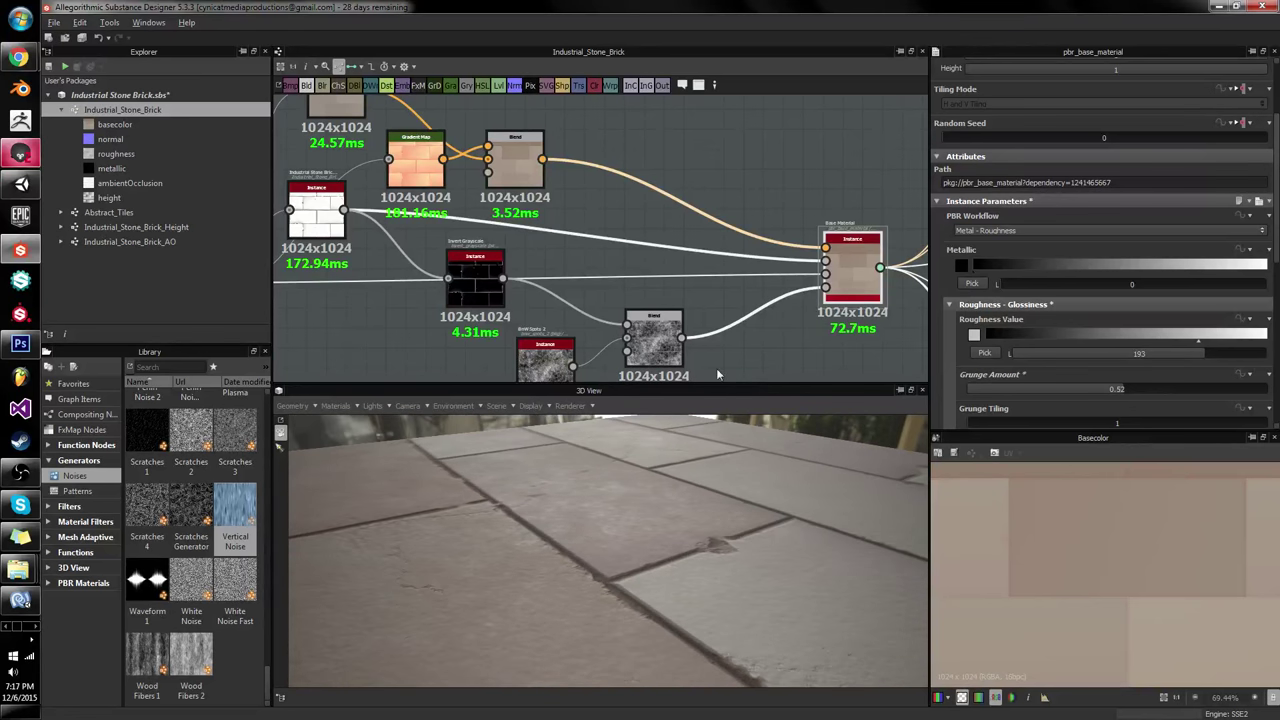
pyautogui.moveTo(788, 480); pyautogui.dragTo(748, 426)
# Step: Examine the Roughness output map up close and as a whole for the noise and brick seams
pyautogui.moveTo(872, 185); pyautogui.dragTo(538, 188, button='middle')
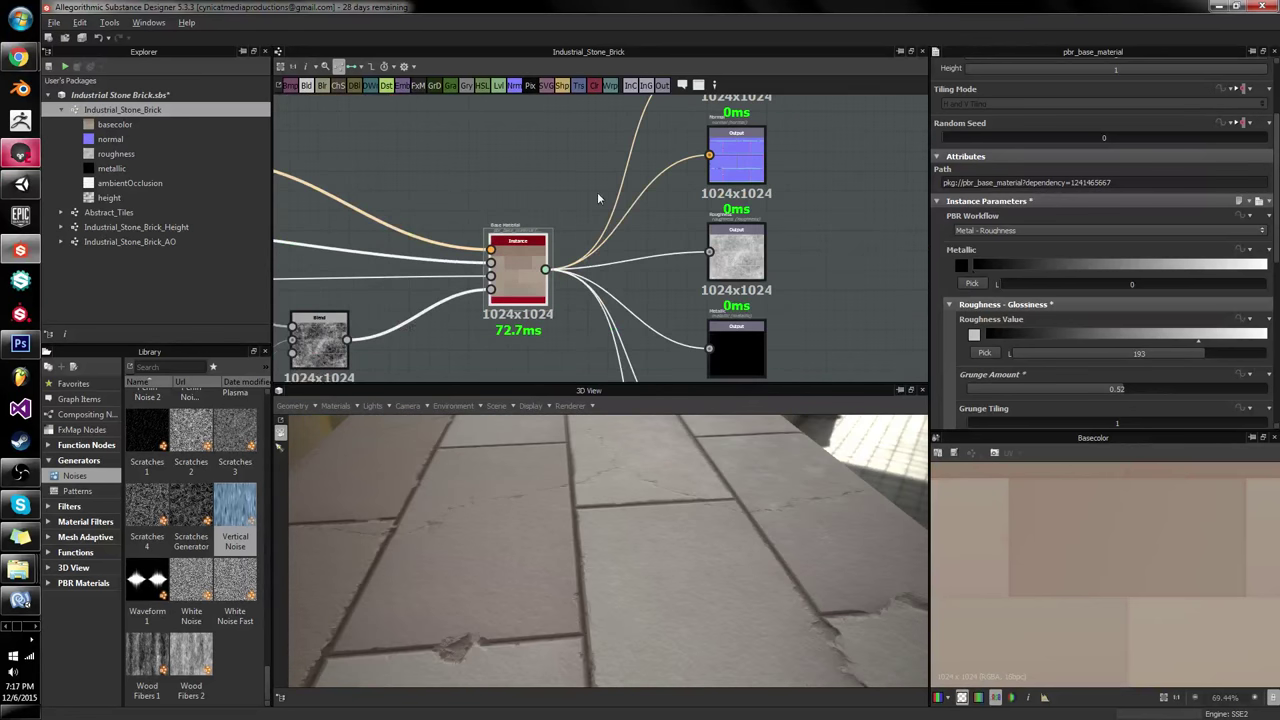
pyautogui.doubleClick(736, 252)
pyautogui.scroll(6, 1122, 597)
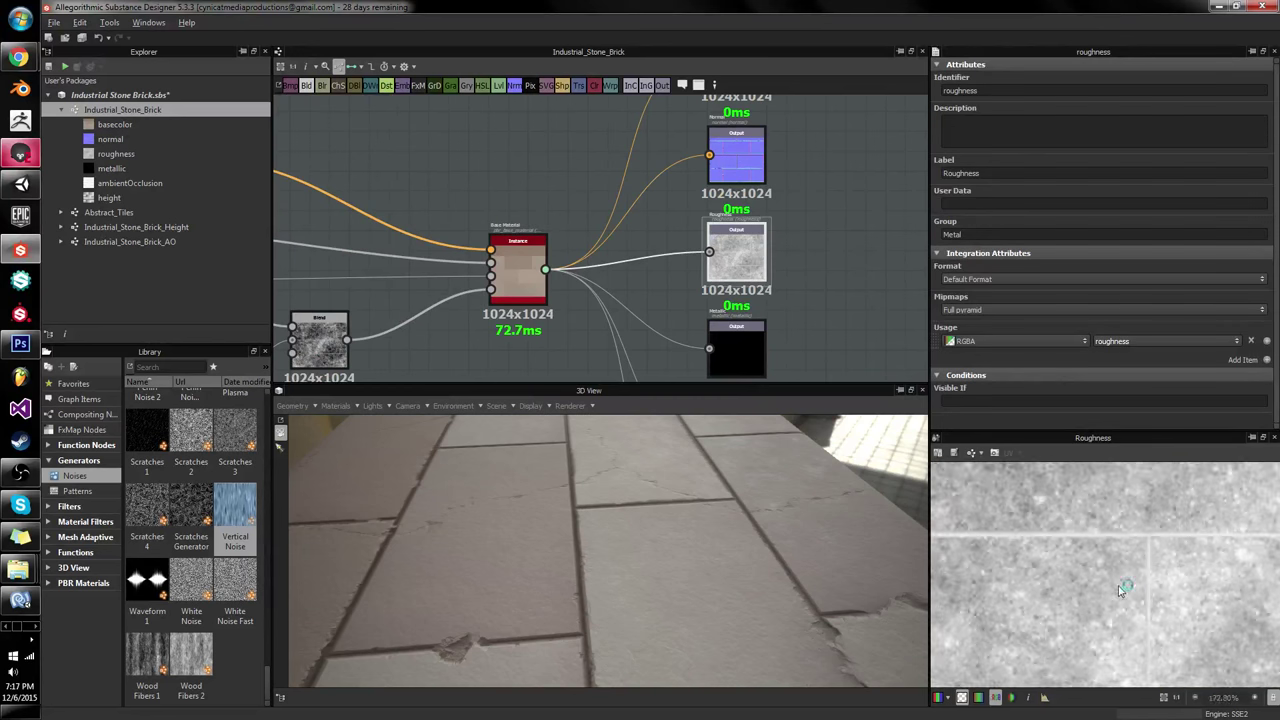
pyautogui.scroll(-9, 1054, 590)
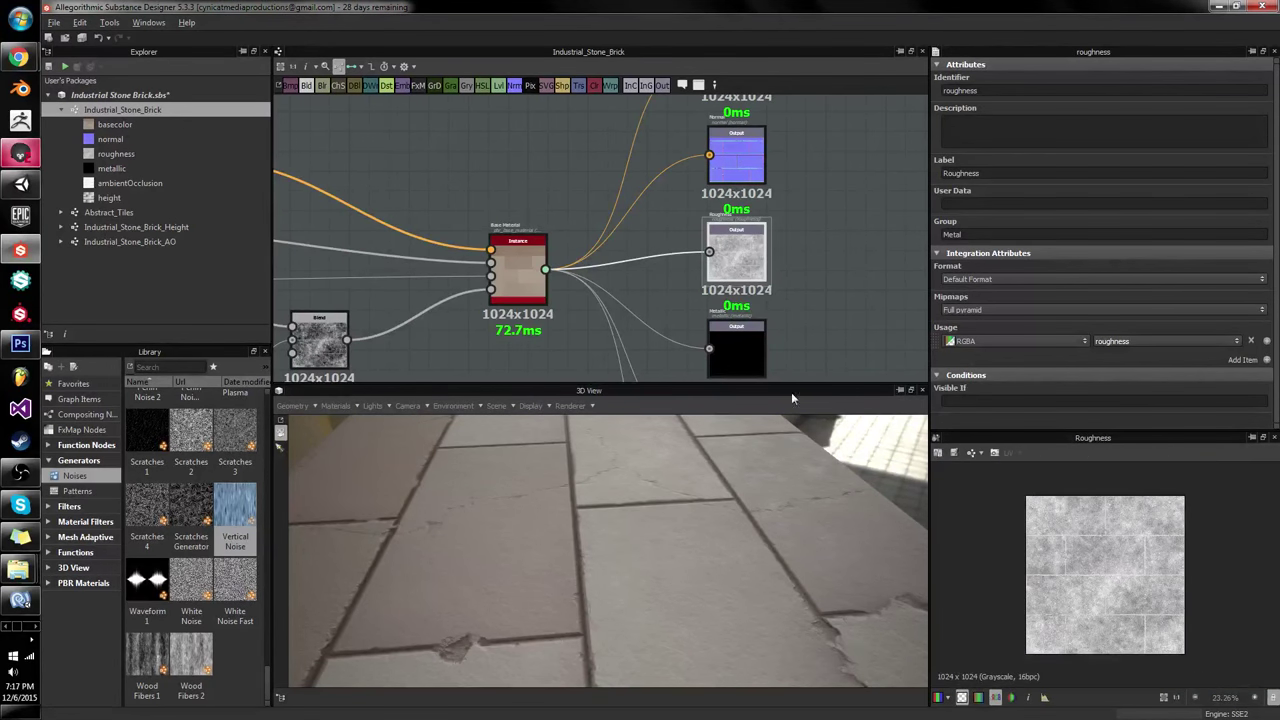
# Step: Swap the grunge Blend's inputs so BnW Spots 2 is the foreground and the inverted AO the background, and rearrange both source nodes
pyautogui.moveTo(473, 299); pyautogui.dragTo(754, 279, button='middle')
pyautogui.scroll(-1, 754, 279)
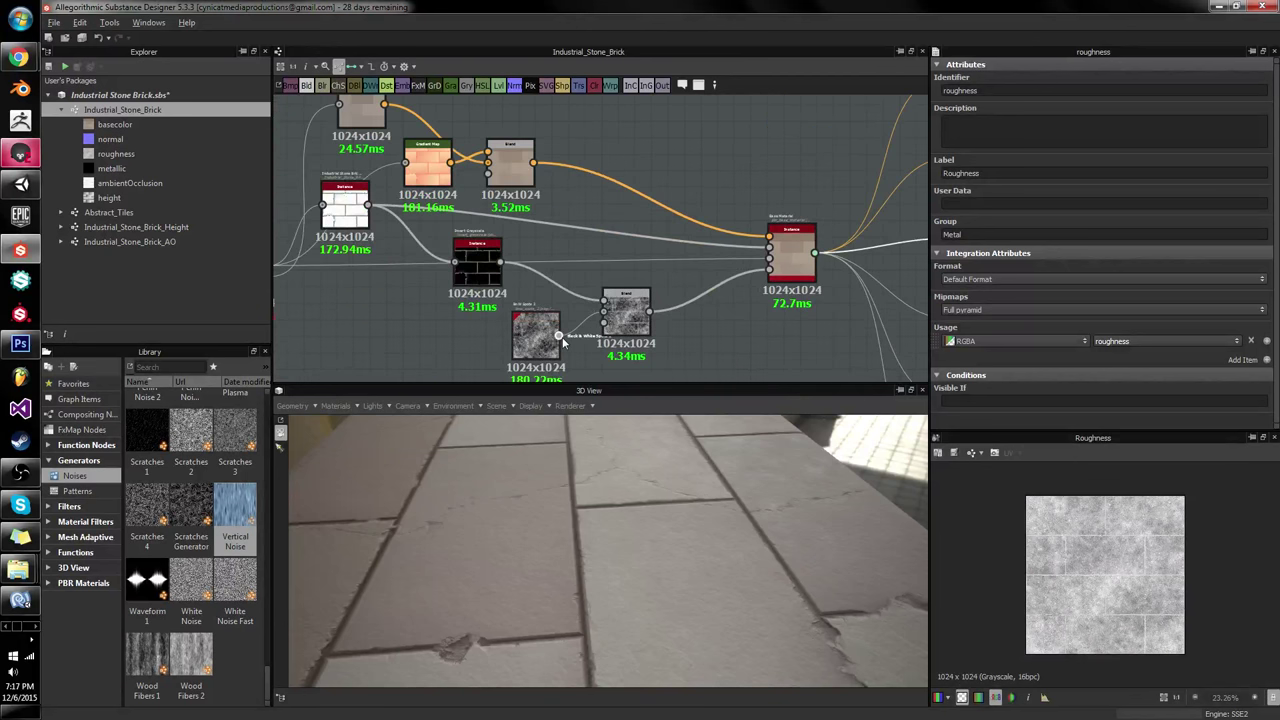
pyautogui.moveTo(559, 335); pyautogui.dragTo(603, 300)
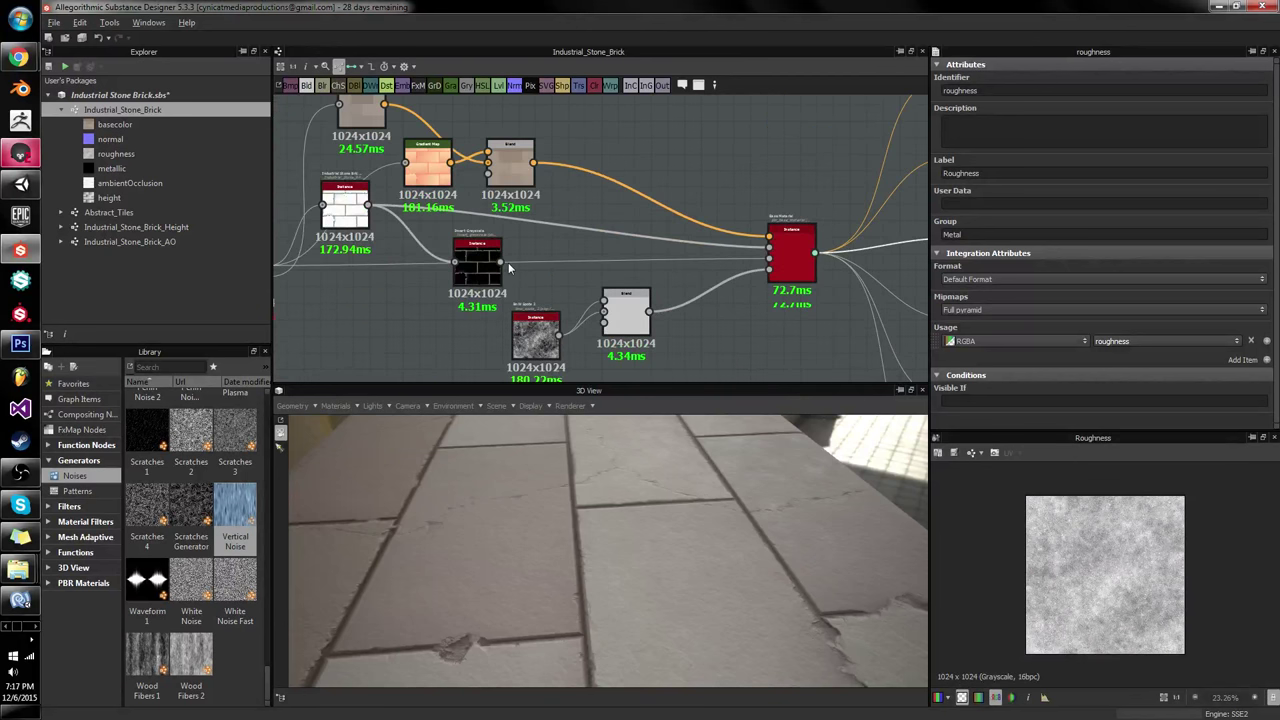
pyautogui.moveTo(503, 263); pyautogui.dragTo(603, 302)
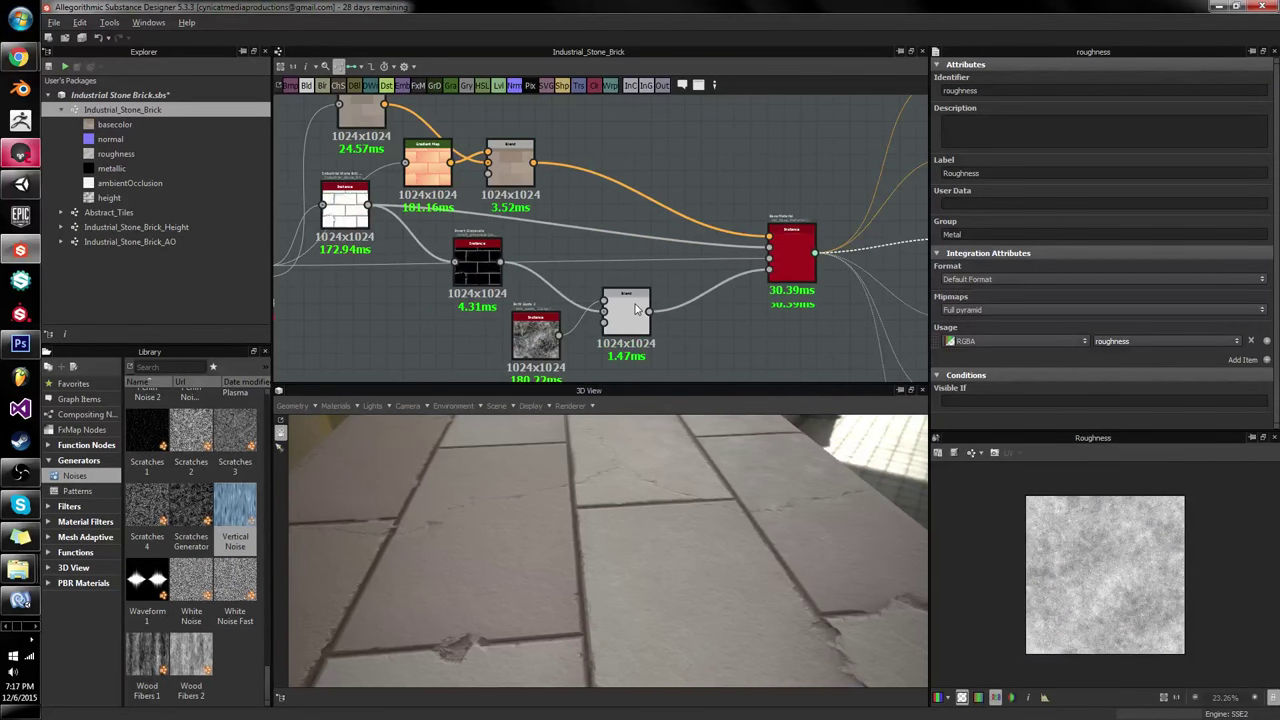
pyautogui.moveTo(530, 330)
pyautogui.mouseDown()
pyautogui.moveTo(534, 240)
pyautogui.moveTo(513, 338)
pyautogui.moveTo(537, 322)
pyautogui.mouseUp()
pyautogui.click(545, 247)
# Step: Set the grunge Blend's opacity to 0.7 and check the brick seams in the Roughness map
pyautogui.click(626, 312)
pyautogui.moveTo(1094, 308); pyautogui.dragTo(1110, 311)
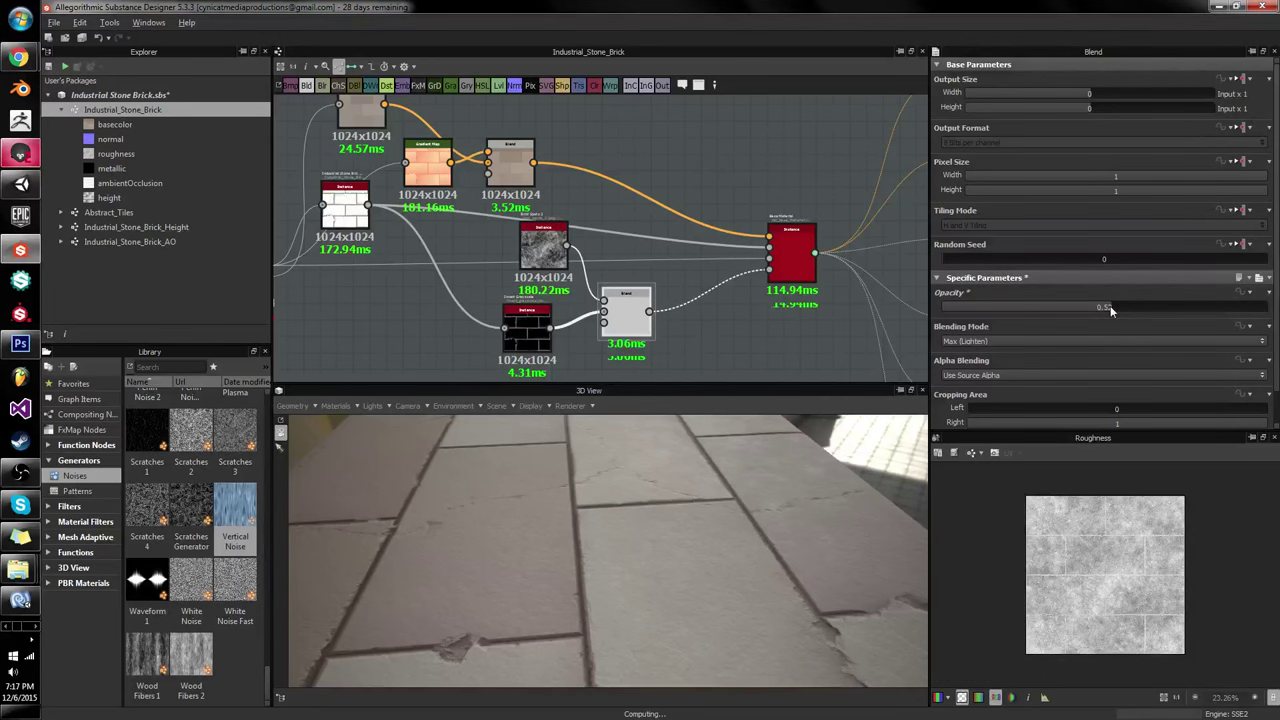
pyautogui.moveTo(1110, 311); pyautogui.dragTo(1171, 311)
pyautogui.click(1169, 308)
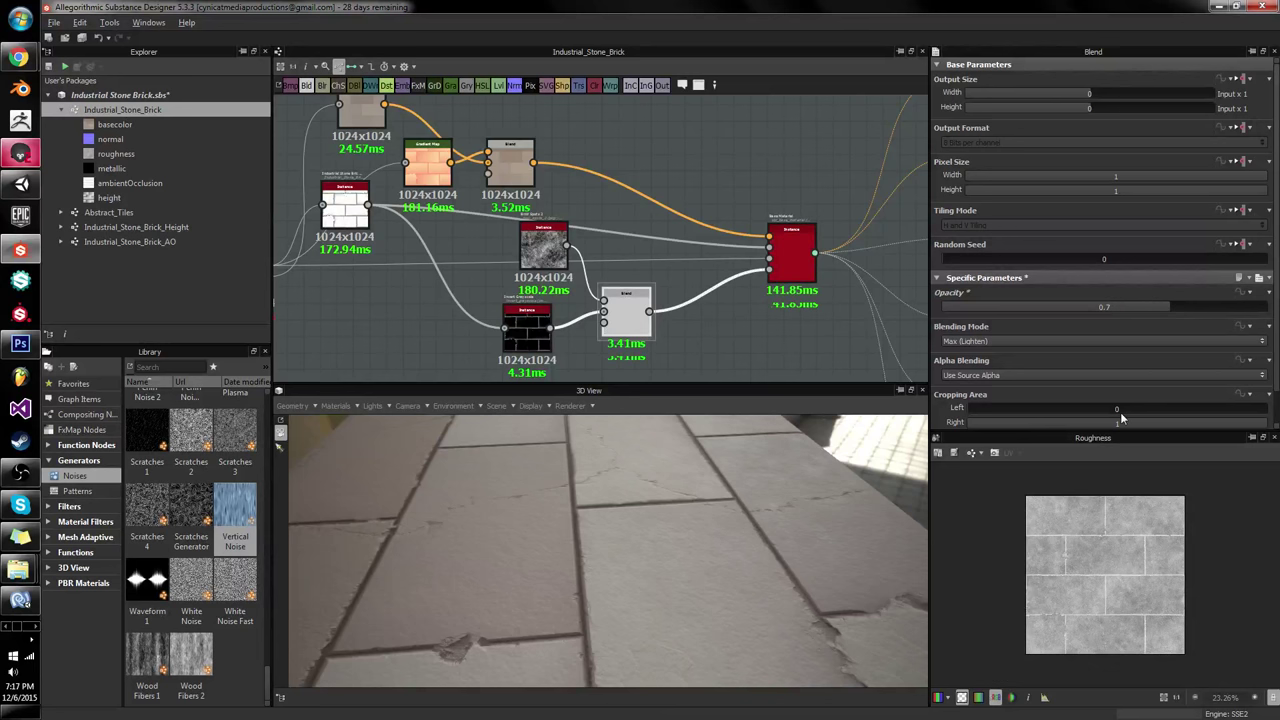
pyautogui.scroll(5, 1120, 563)
pyautogui.scroll(-1, 1120, 502)
pyautogui.scroll(-1, 1120, 508)
pyautogui.scroll(3, 444, 300)
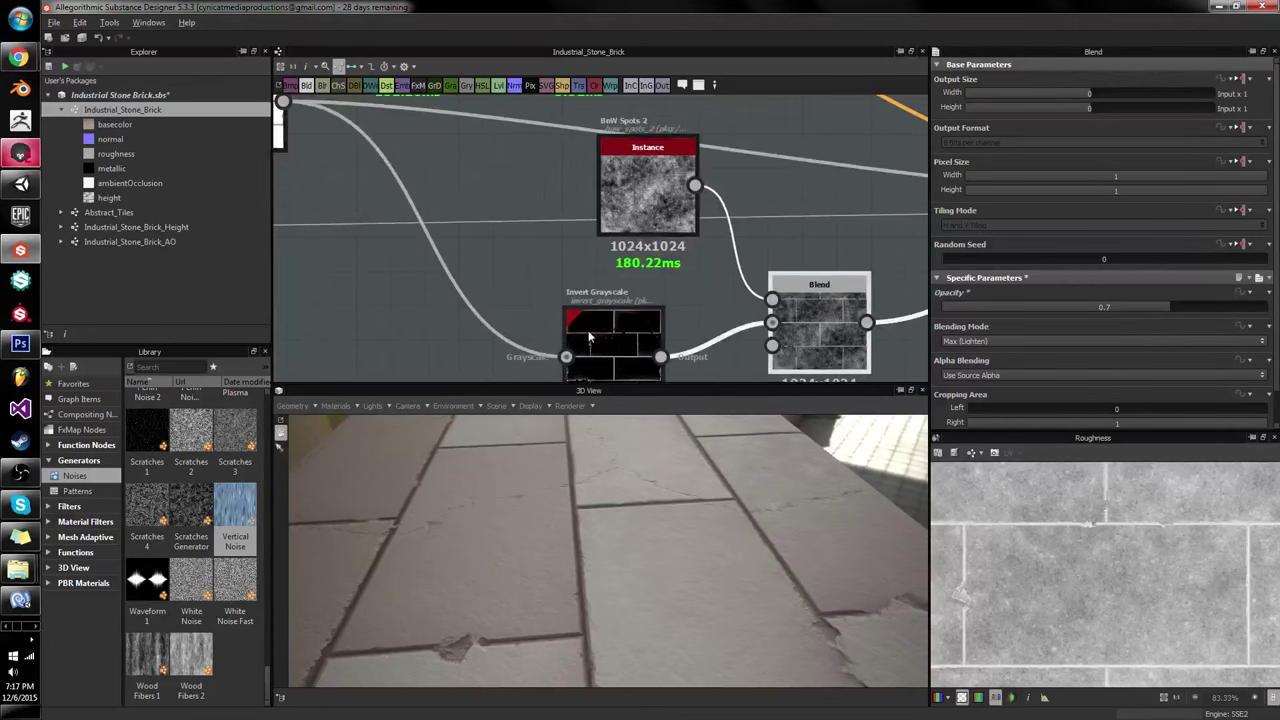
# Step: Preview the BnW Spots 2 noise and inspect the brick material on the side of the 3D model
pyautogui.click(645, 176)
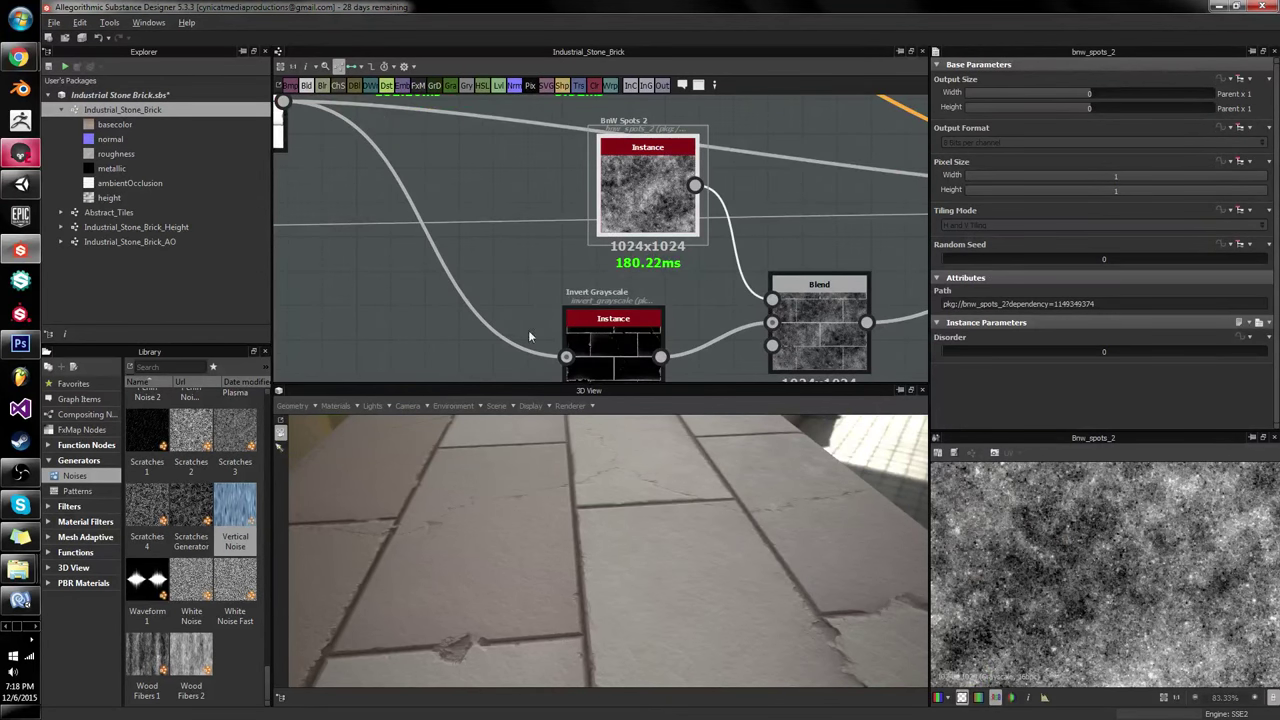
pyautogui.moveTo(600, 500); pyautogui.dragTo(689, 527)
pyautogui.scroll(3, 695, 517)
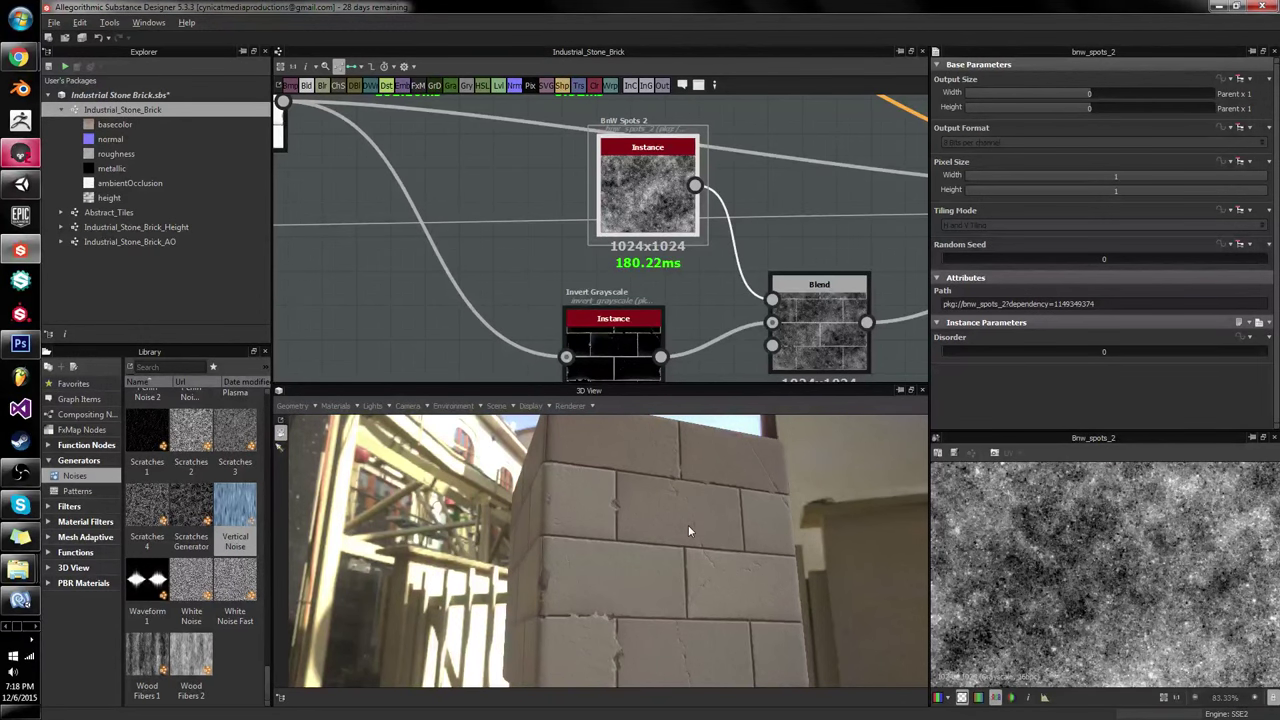
# Step: Switch to Marmoset Toolbag and examine the brick wall and floor in the lit test scene, close up and from afar
pyautogui.click(20, 152)
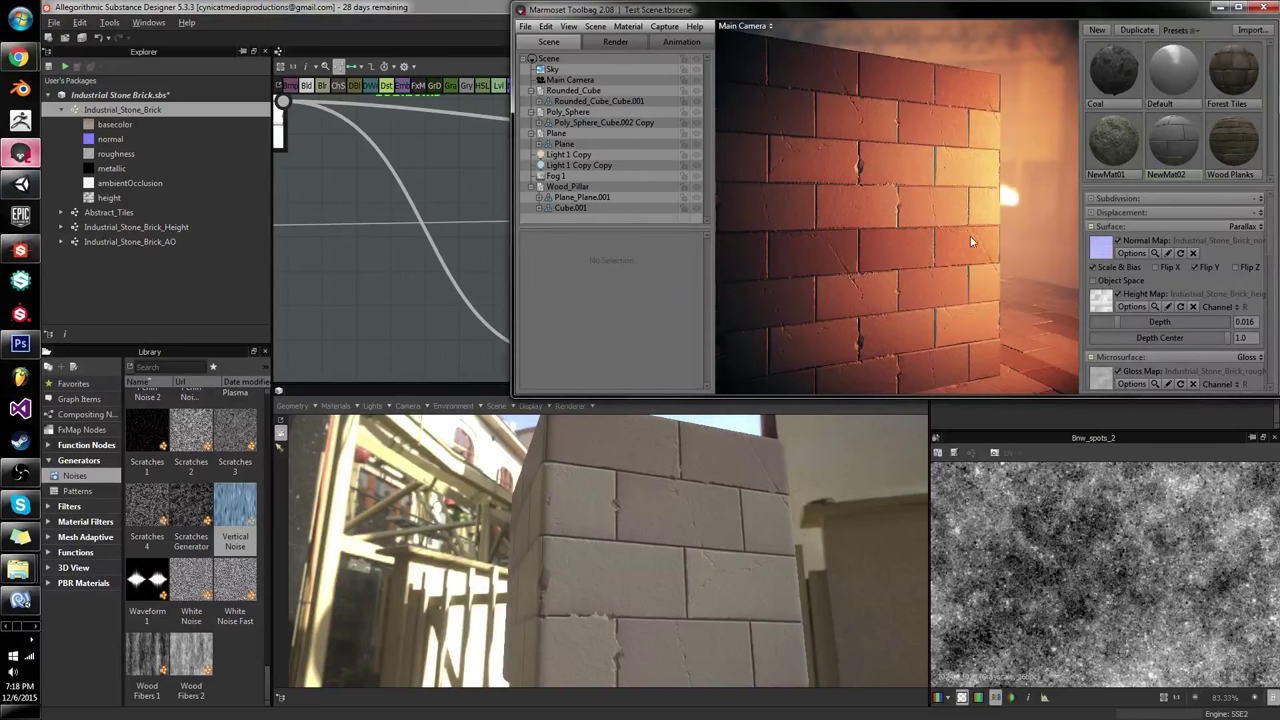
pyautogui.moveTo(969, 240); pyautogui.dragTo(901, 236)
pyautogui.moveTo(899, 227); pyautogui.dragTo(944, 206, button='middle')
pyautogui.moveTo(944, 210); pyautogui.dragTo(985, 266)
pyautogui.scroll(-4, 985, 266)
pyautogui.scroll(-3, 885, 183)
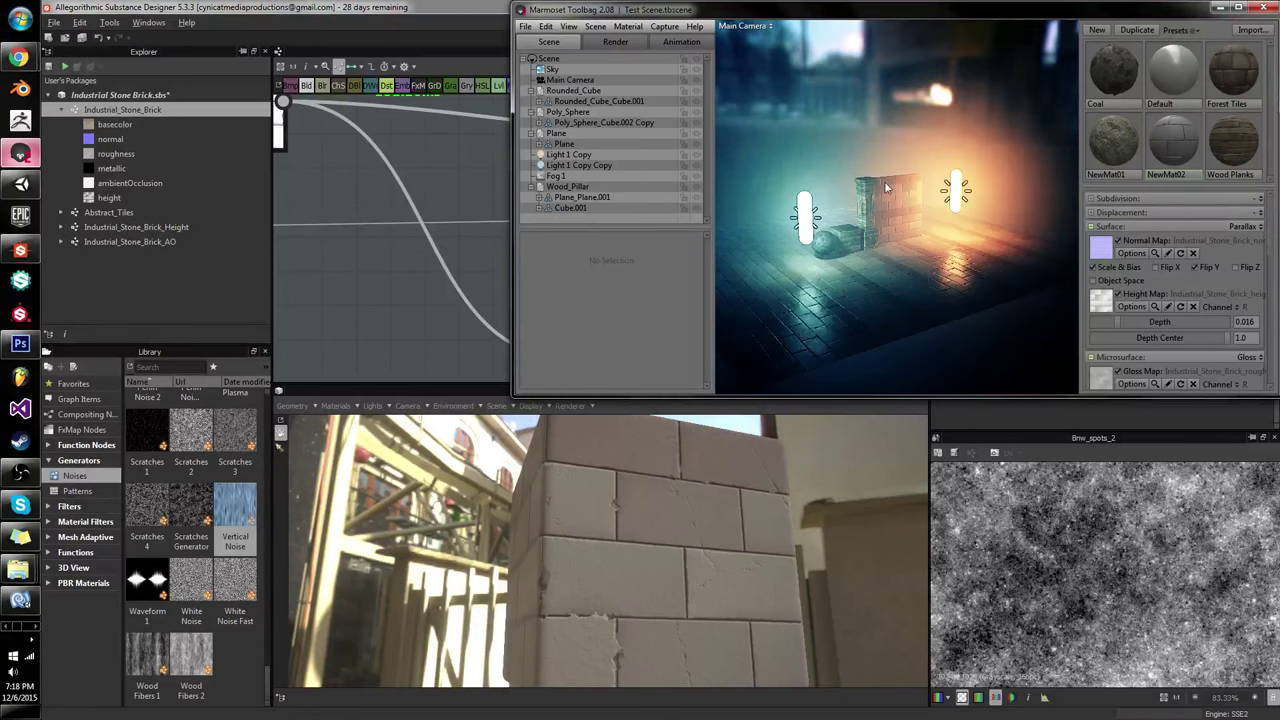
pyautogui.moveTo(884, 181); pyautogui.dragTo(1131, 238)
pyautogui.moveTo(1003, 256); pyautogui.dragTo(767, 308)
# Step: Return to Substance Designer and inspect the brick cube from above alongside the grunge nodes
pyautogui.hotkey('alt', 'Tab')
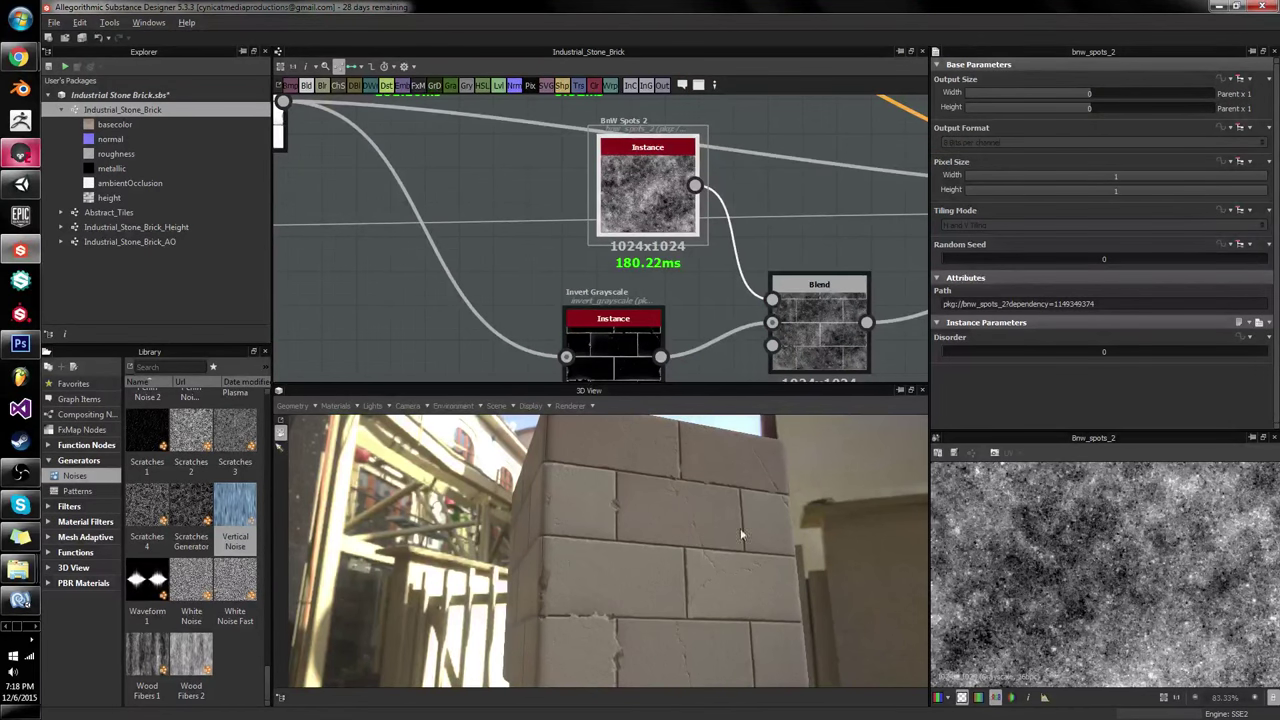
pyautogui.moveTo(733, 527); pyautogui.dragTo(697, 647)
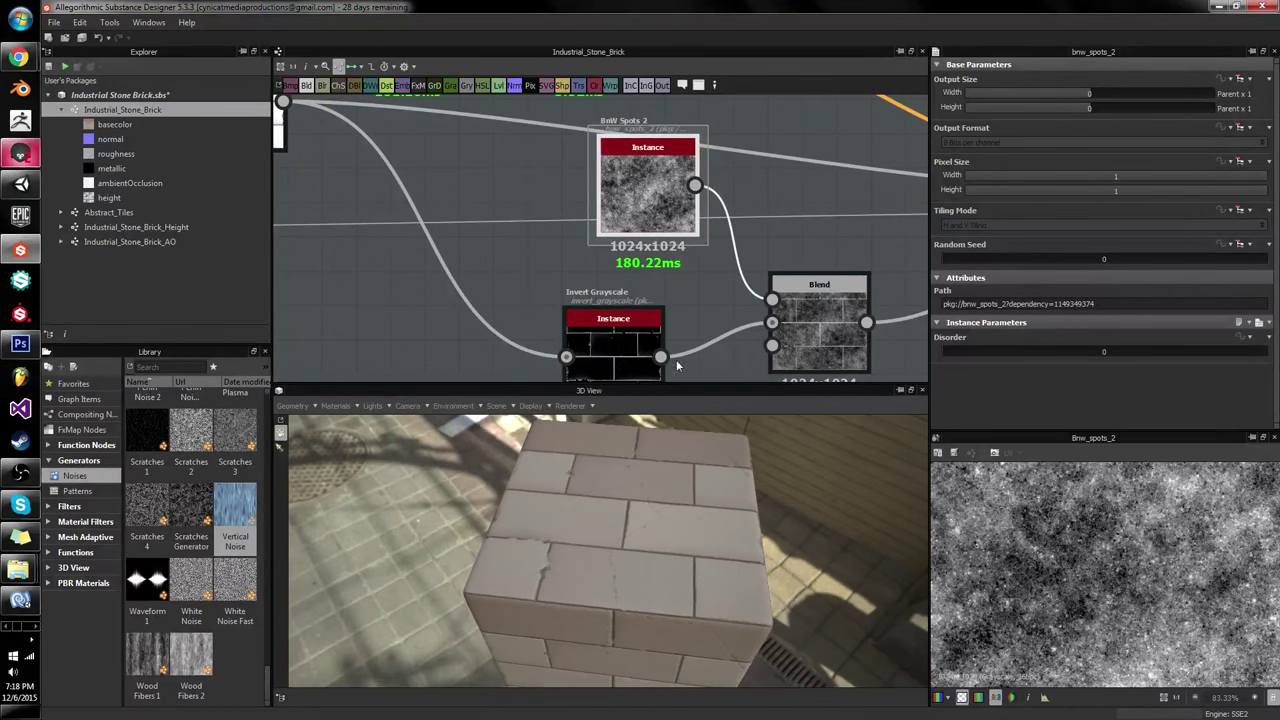
pyautogui.scroll(1, 674, 315)
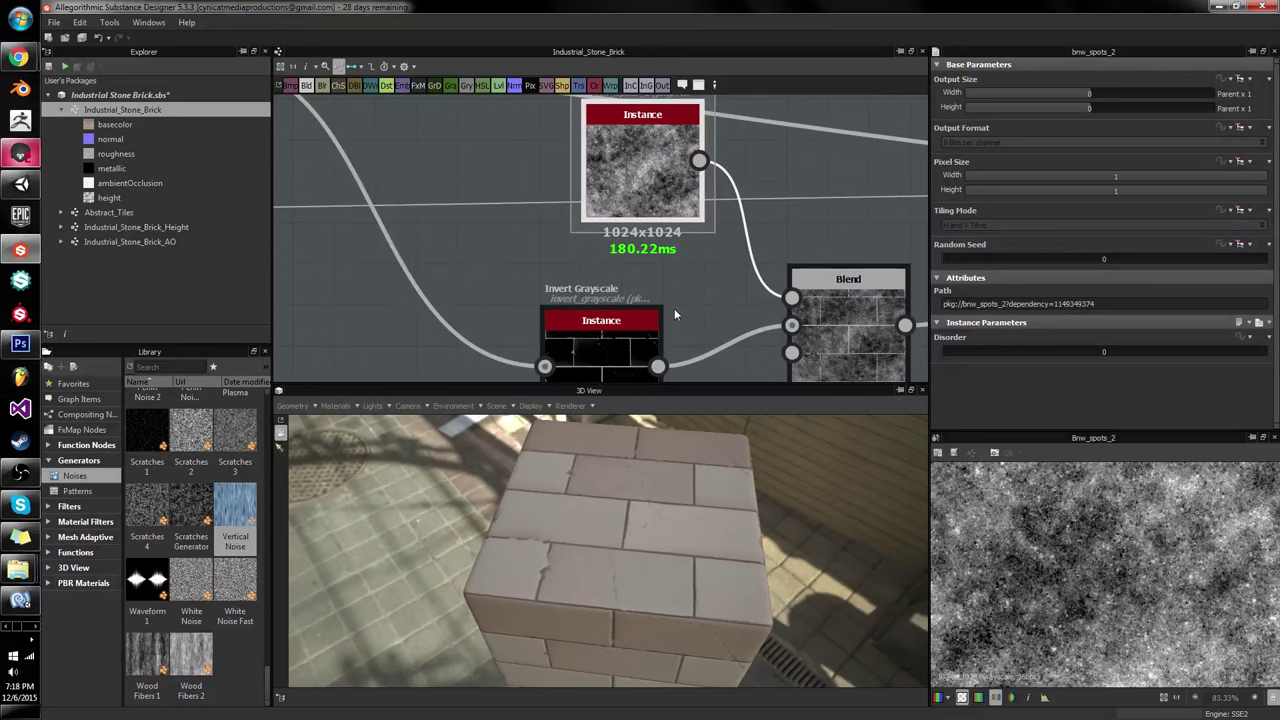